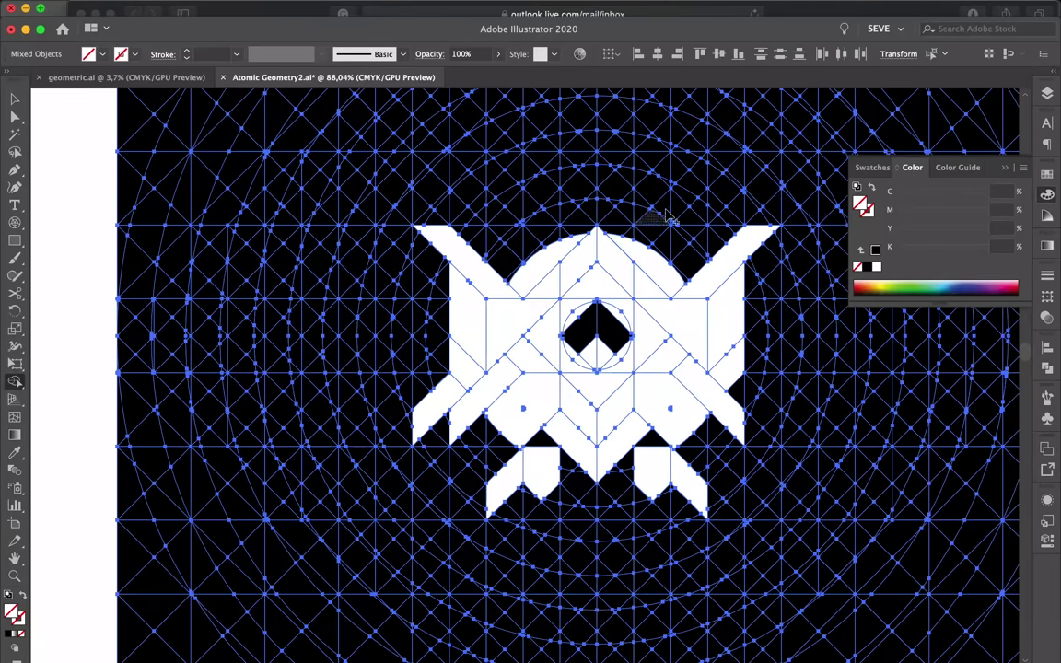
- Fuse the grid cells into long diagonal strips along the emblem's bottom, including the lower-right piece
{"action": "scroll", "coordinate": [589, 193], "scroll_direction": "up", "scroll_amount": 1}
{"action": "scroll", "coordinate": [589, 193], "scroll_direction": "up", "scroll_amount": 3}
{"action": "left_click_drag", "start_coordinate": [413, 559], "coordinate": [452, 488]}
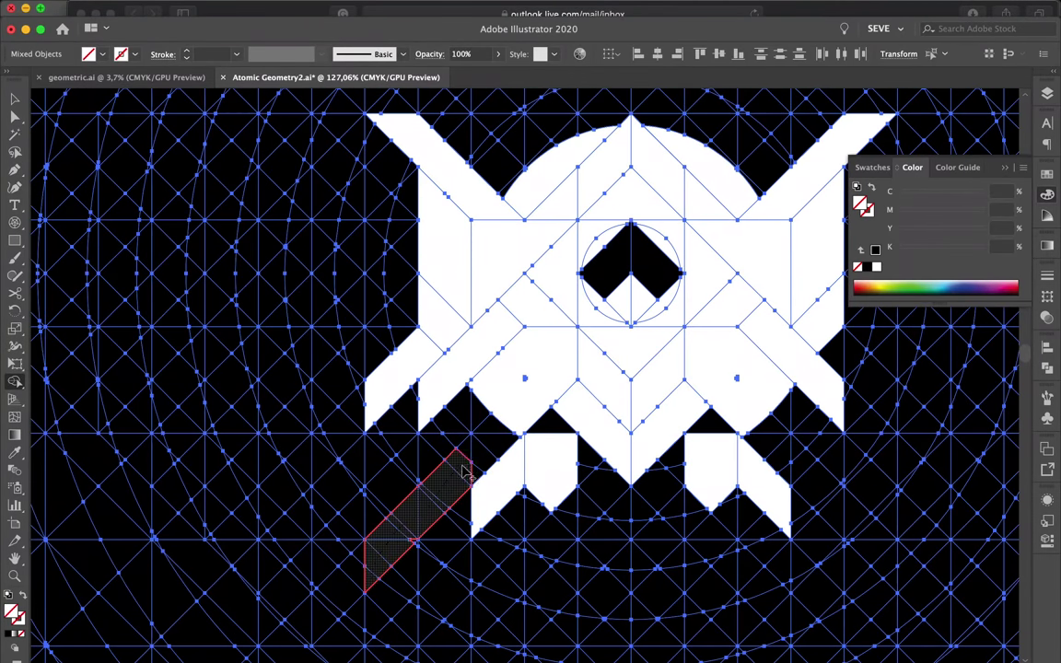
{"action": "left_click_drag", "start_coordinate": [413, 547], "coordinate": [413, 550]}
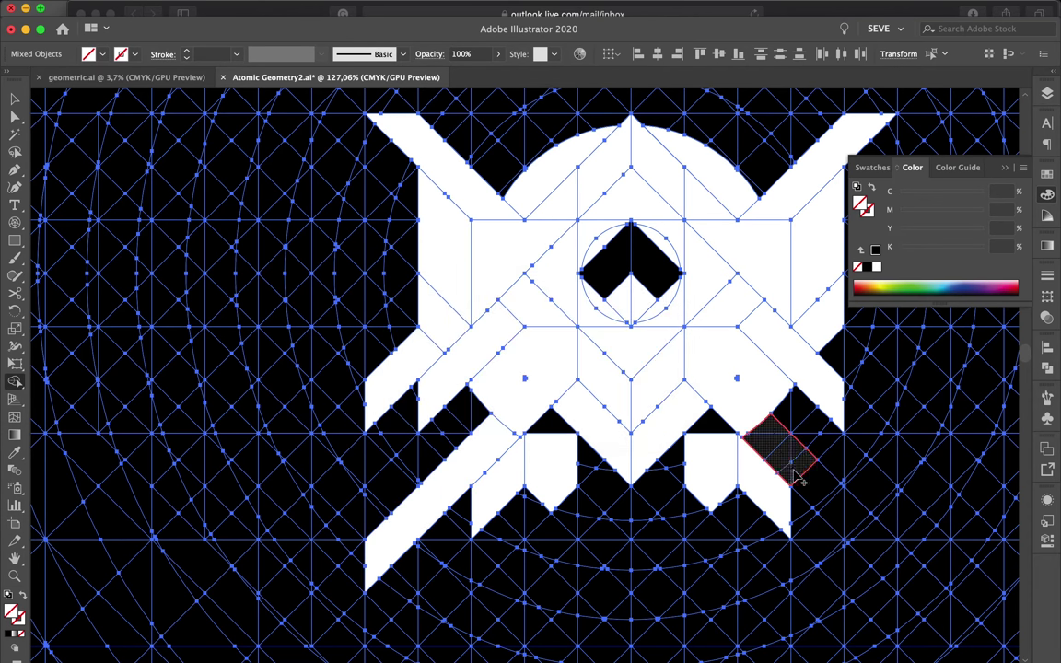
{"action": "left_click", "coordinate": [861, 551]}
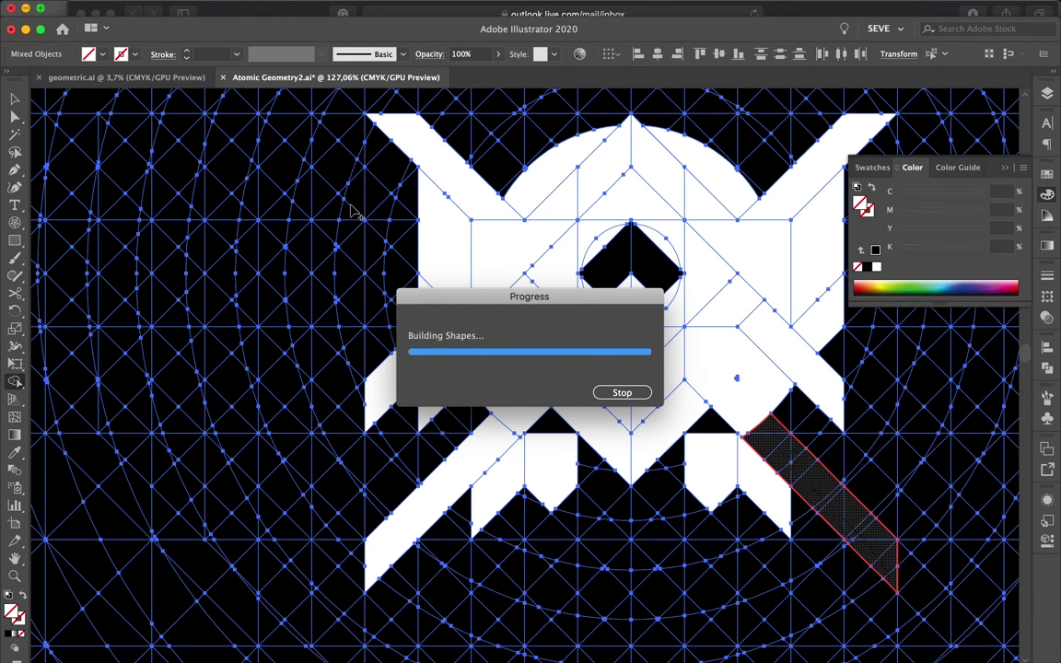
- Merge the left arc cells into one curved white band and zoom in on it
{"action": "scroll", "coordinate": [350, 208], "scroll_direction": "left", "scroll_amount": 3}
{"action": "left_click", "coordinate": [456, 170]}
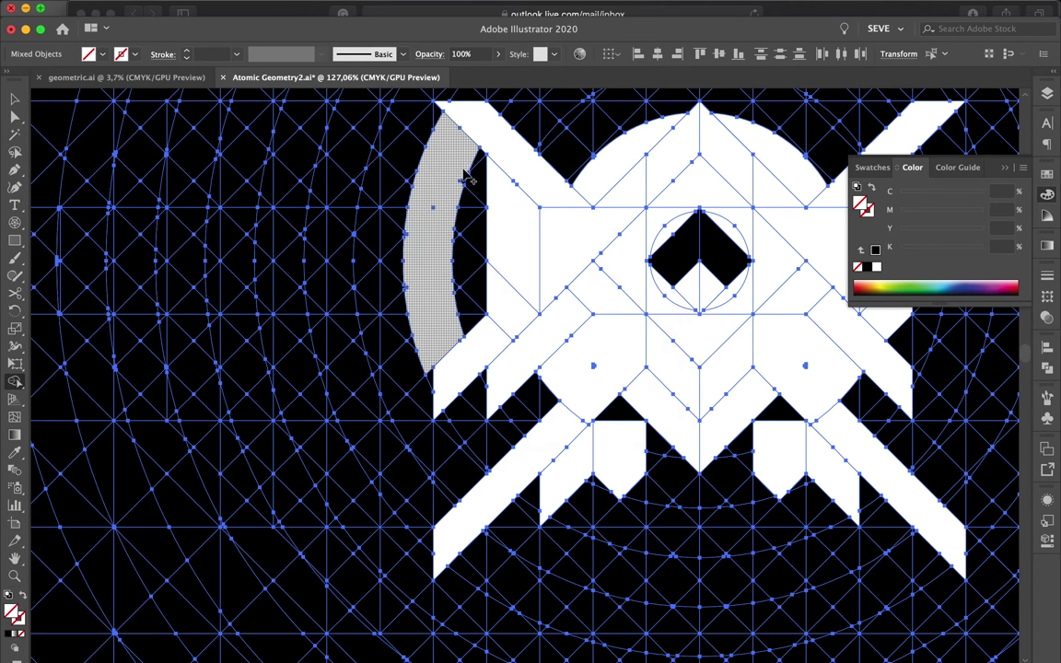
{"action": "left_click", "coordinate": [412, 238]}
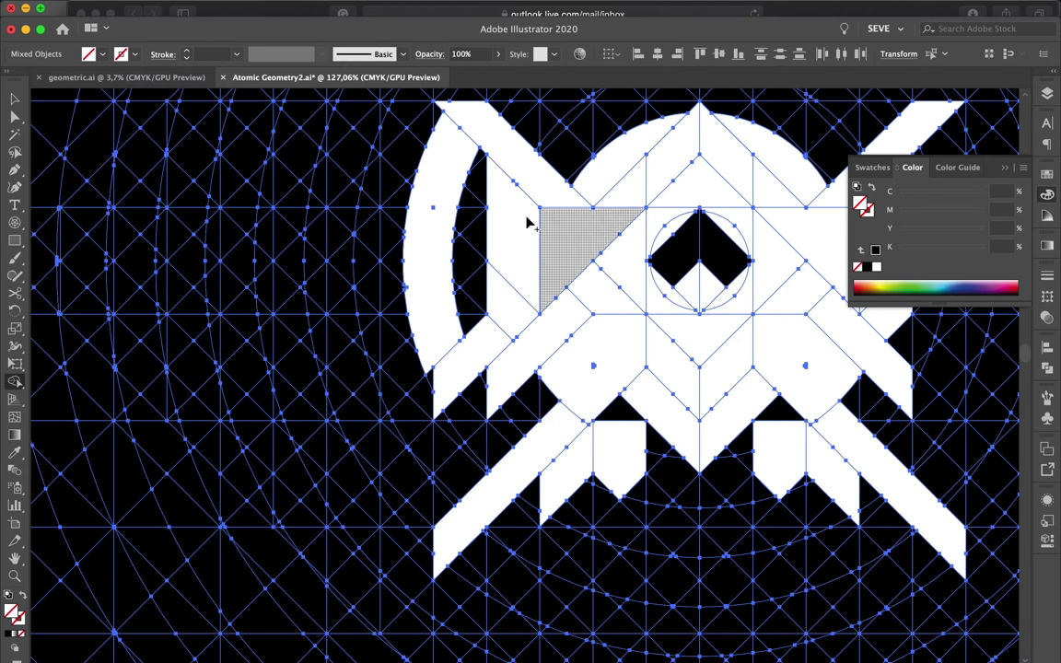
{"action": "key", "text": "ctrl+equal"}
{"action": "left_click", "coordinate": [1047, 366]}
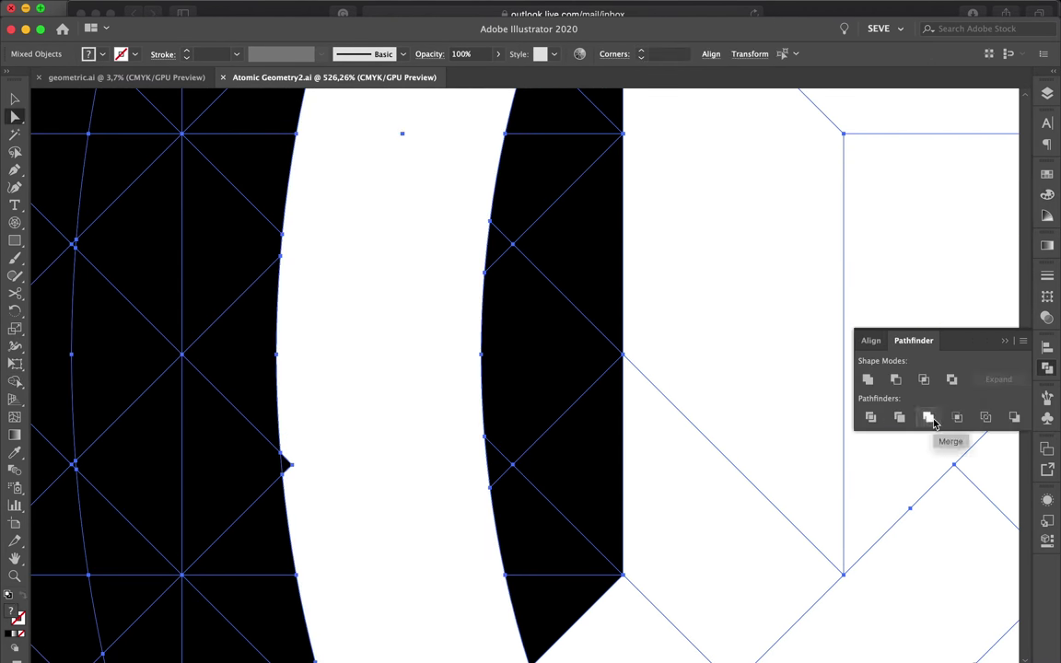
- Divide the selected artwork with Pathfinder and remove the stray triangular sliver
{"action": "left_click", "coordinate": [870, 417]}
{"action": "scroll", "coordinate": [287, 469], "scroll_direction": "up", "scroll_amount": 3}
{"action": "left_click", "coordinate": [286, 469]}
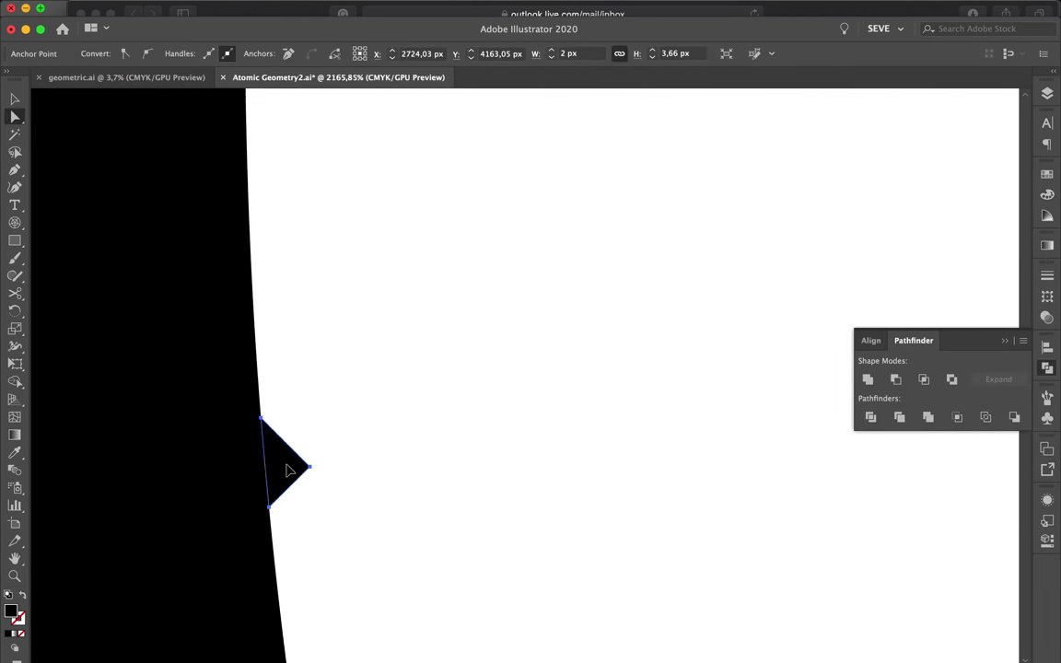
{"action": "key", "text": "ctrl+minus"}
{"action": "scroll", "coordinate": [635, 431], "scroll_direction": "down", "scroll_amount": 10}
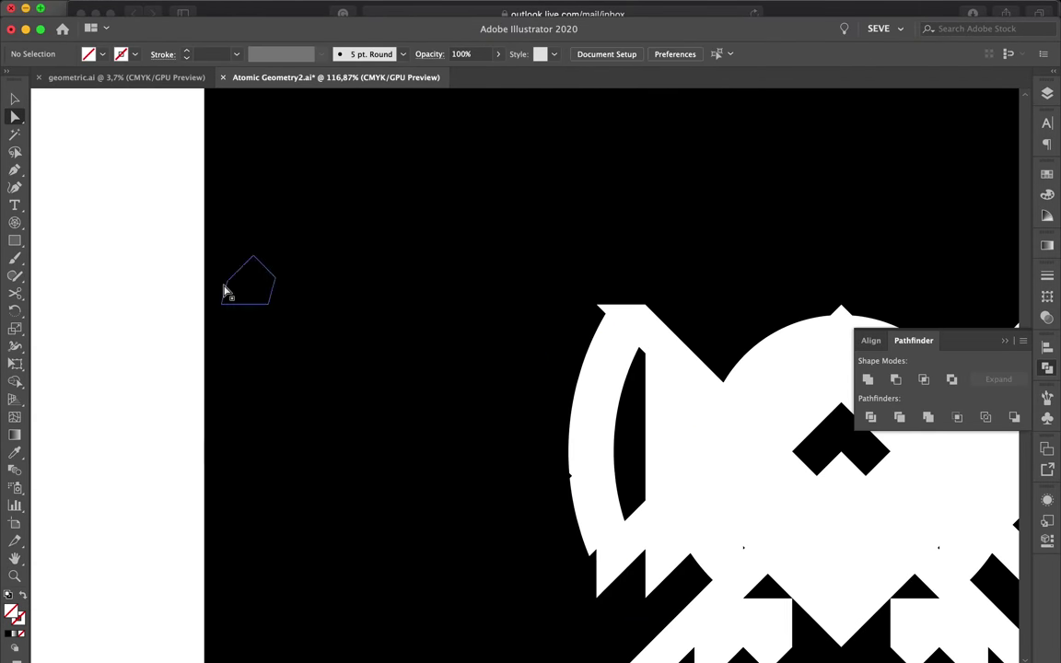
- Switch to Outline view and Direct Selection to pick anchors on the arc curve
{"action": "left_click", "coordinate": [500, 336]}
{"action": "scroll", "coordinate": [403, 350], "scroll_direction": "up", "scroll_amount": 10}
{"action": "key", "text": "a"}
{"action": "key", "text": "ctrl+y"}
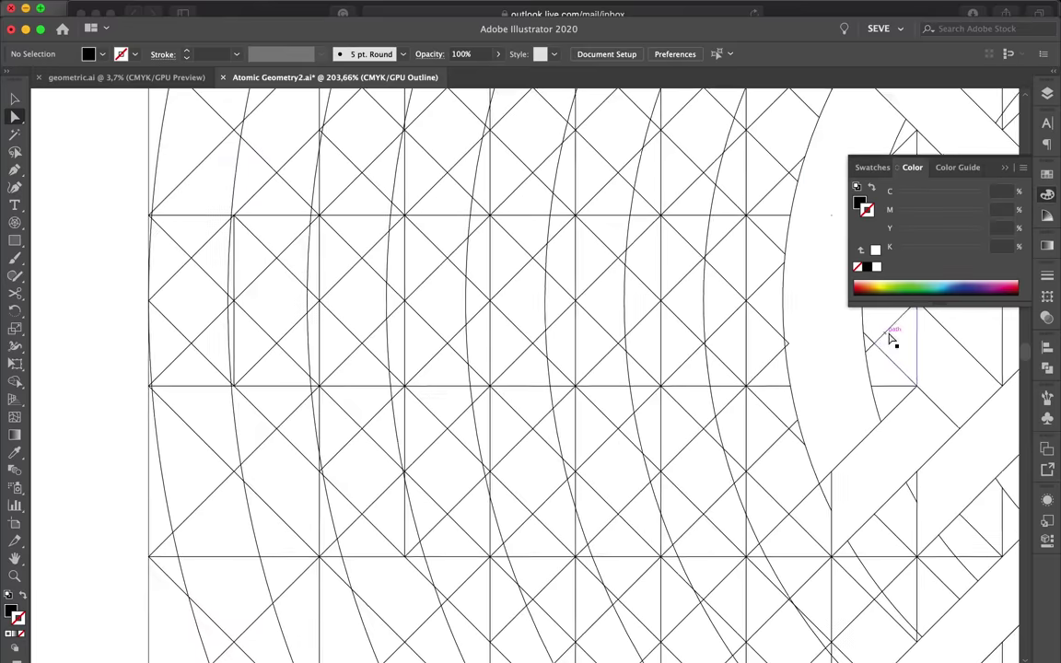
{"action": "scroll", "coordinate": [891, 339], "scroll_direction": "down", "scroll_amount": 3}
{"action": "left_click", "coordinate": [521, 355]}
{"action": "scroll", "coordinate": [523, 361], "scroll_direction": "down", "scroll_amount": 3}
- Select all pieces of the right crescent and unite them into one shape
{"action": "left_click", "coordinate": [561, 356]}
{"action": "key", "text": "shift+ctrl+F9"}
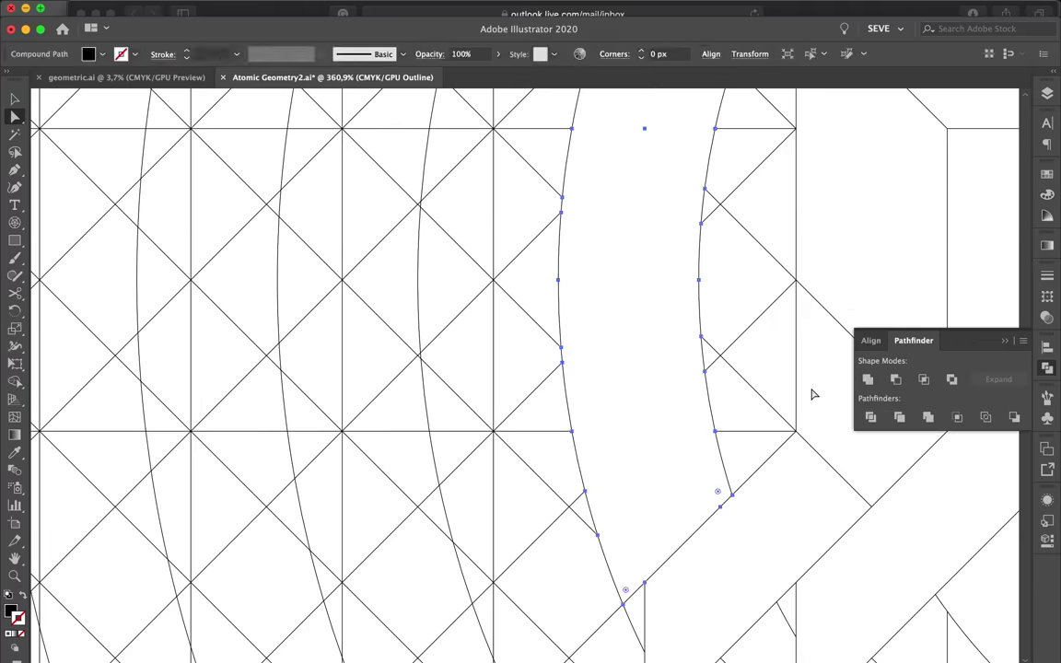
{"action": "scroll", "coordinate": [807, 532], "scroll_direction": "down", "scroll_amount": 3}
{"action": "left_click_drag", "start_coordinate": [807, 532], "coordinate": [808, 535]}
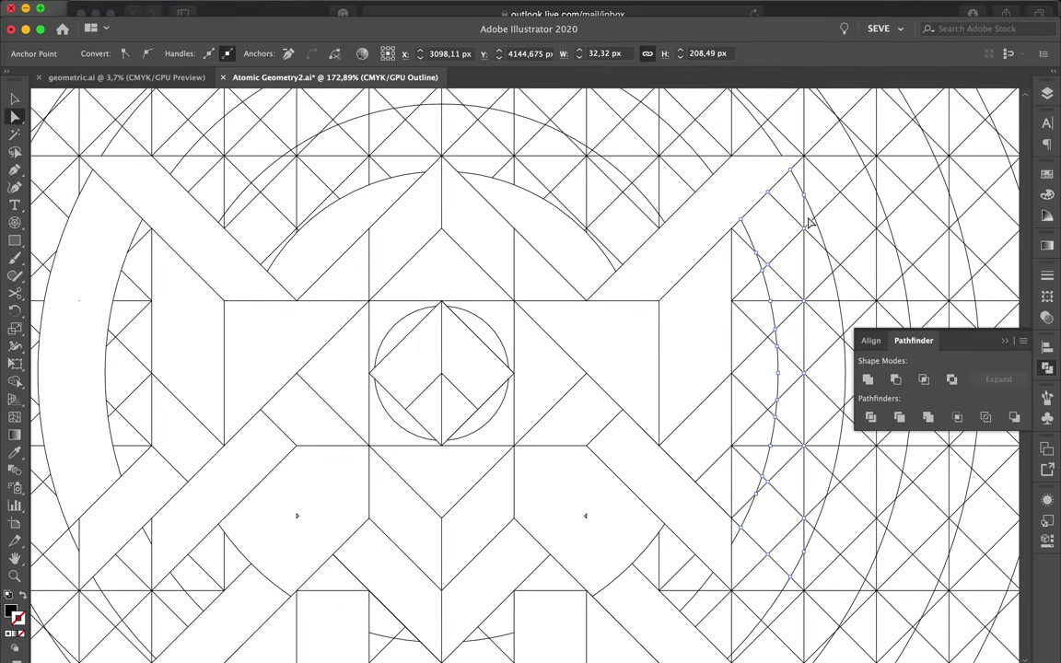
{"action": "left_click", "coordinate": [868, 379]}
- Select the upper arc band together with the notch pieces at its edge
{"action": "scroll", "coordinate": [698, 366], "scroll_direction": "up", "scroll_amount": 5}
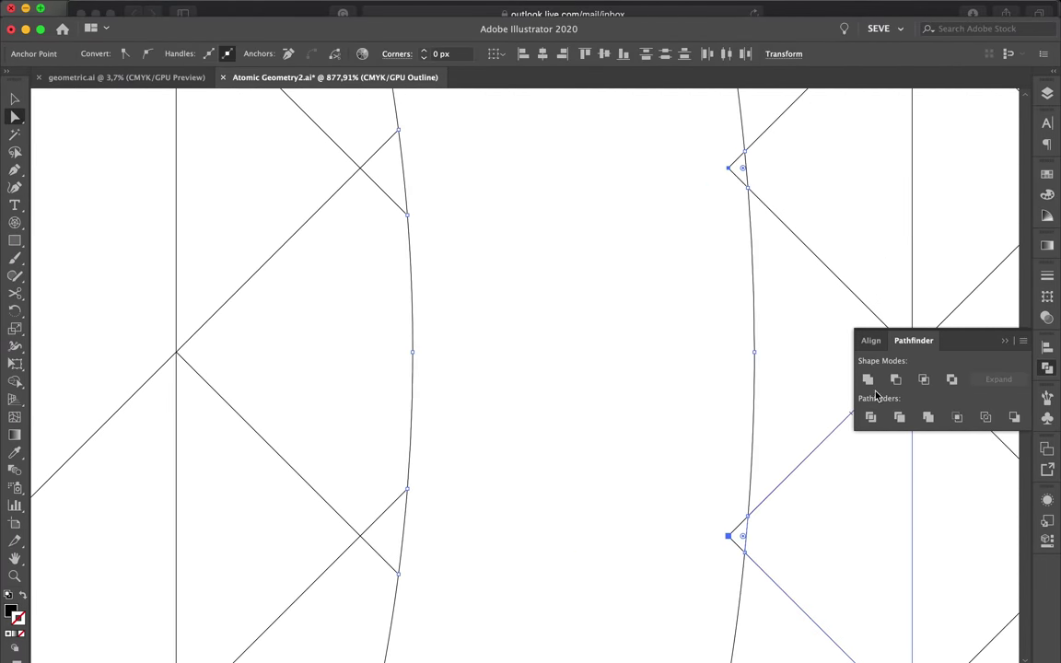
{"action": "scroll", "coordinate": [655, 455], "scroll_direction": "down", "scroll_amount": 6}
{"action": "scroll", "coordinate": [573, 480], "scroll_direction": "left", "scroll_amount": 3}
{"action": "scroll", "coordinate": [574, 480], "scroll_direction": "up", "scroll_amount": 1}
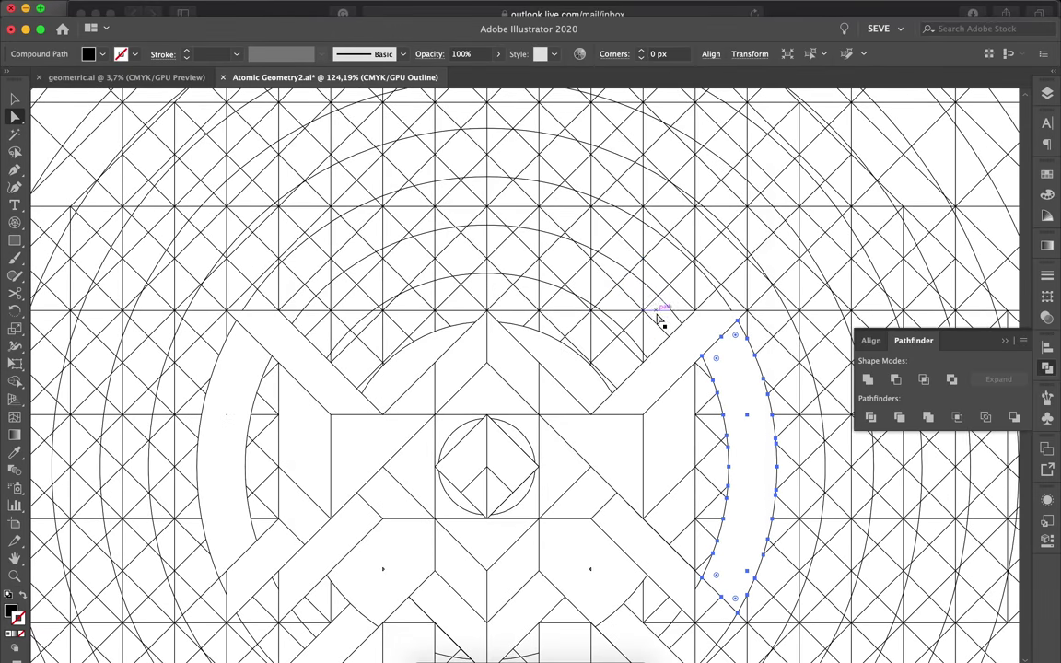
{"action": "left_click", "coordinate": [620, 295]}
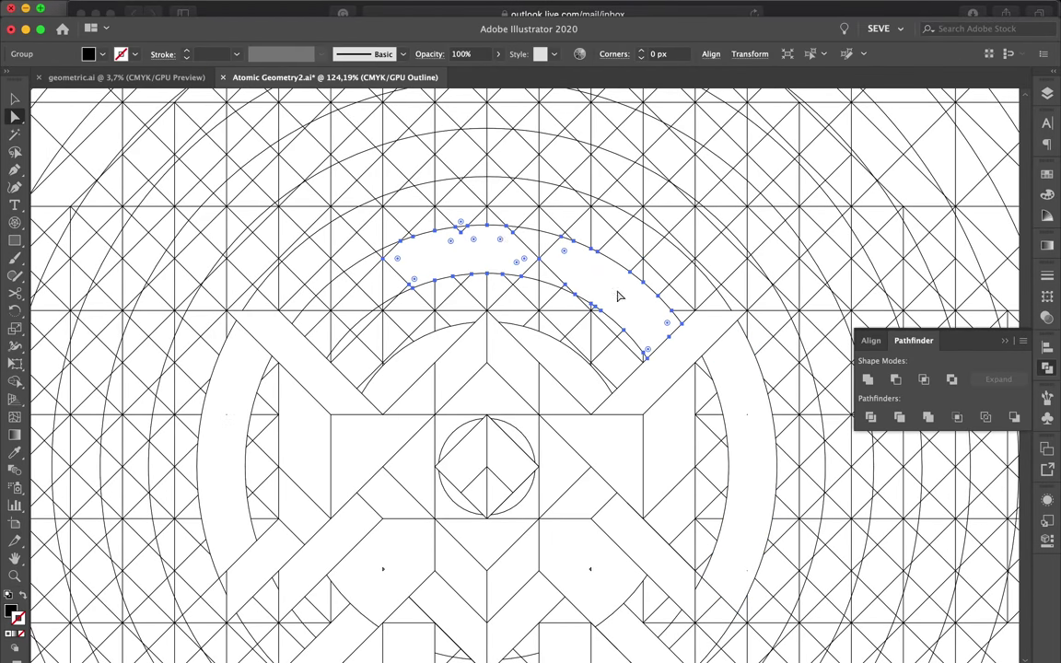
{"action": "left_click_drag", "start_coordinate": [444, 235], "coordinate": [526, 241]}
- Unite the notch anchors into the upper arc band, then clear the selection
{"action": "scroll", "coordinate": [580, 331], "scroll_direction": "up", "scroll_amount": 5}
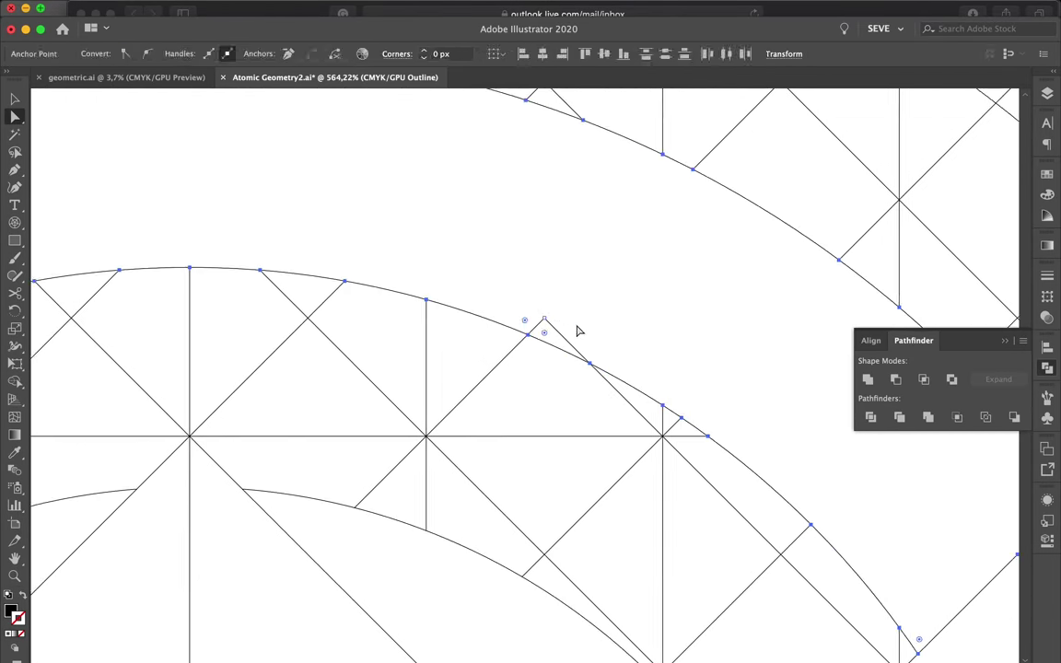
{"action": "left_click_drag", "start_coordinate": [336, 106], "coordinate": [256, 329]}
{"action": "left_click", "coordinate": [875, 380]}
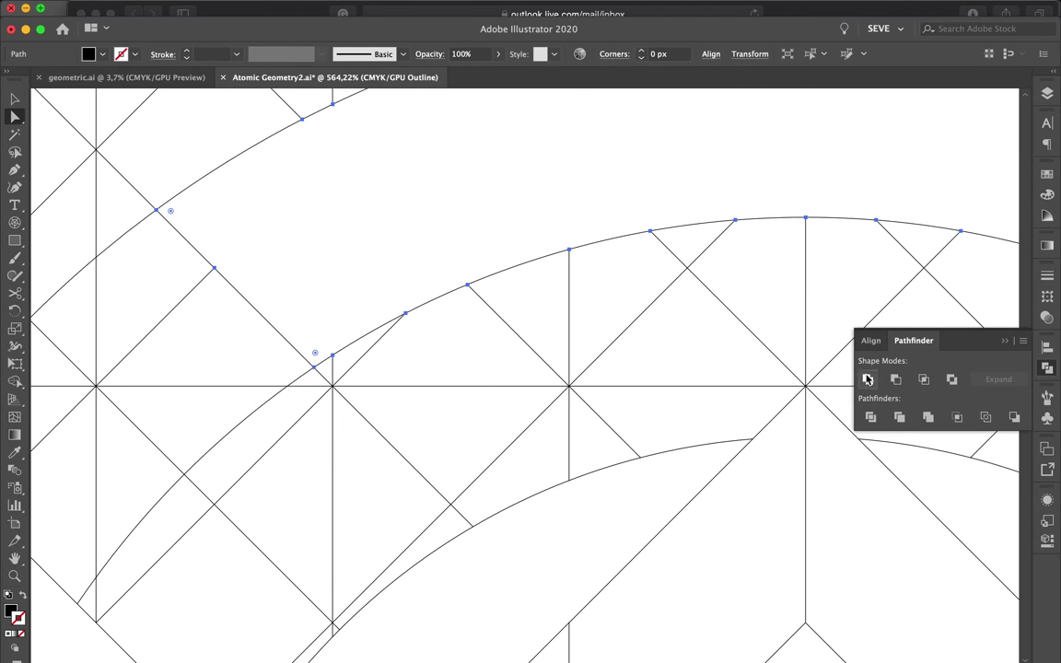
{"action": "left_click_drag", "start_coordinate": [913, 341], "coordinate": [218, 116]}
{"action": "left_click", "coordinate": [274, 466]}
{"action": "scroll", "coordinate": [275, 466], "scroll_direction": "down", "scroll_amount": 5}
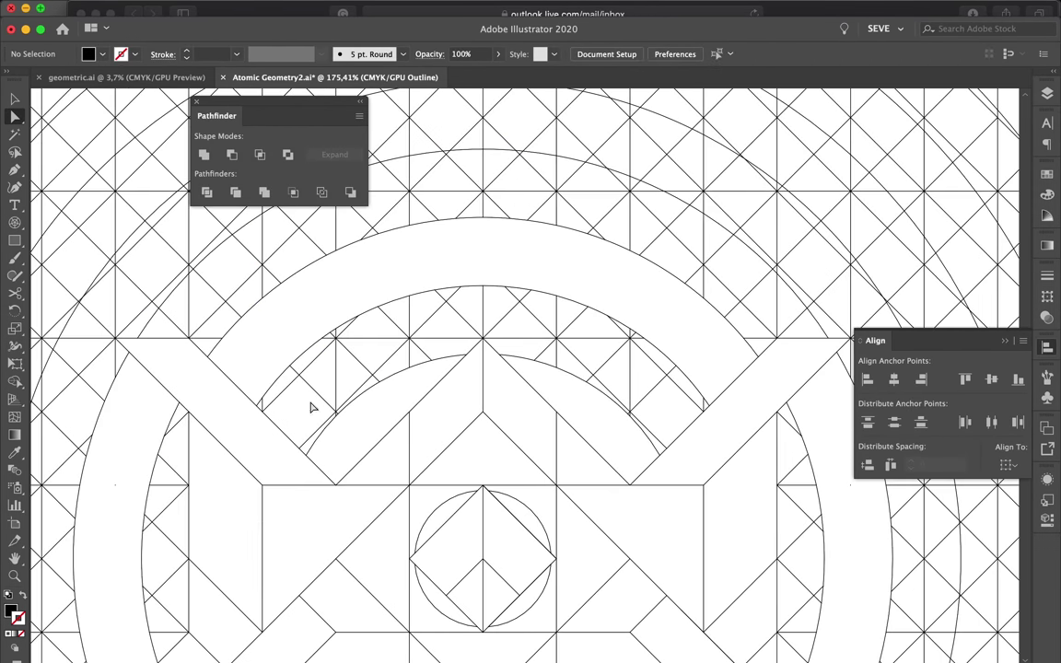
- Select the inner, top and right arc segments and merge the top arc pieces into one band
{"action": "left_click", "coordinate": [336, 382]}
{"action": "left_click", "coordinate": [376, 338]}
{"action": "left_click", "coordinate": [417, 315]}
{"action": "left_click", "coordinate": [540, 303]}
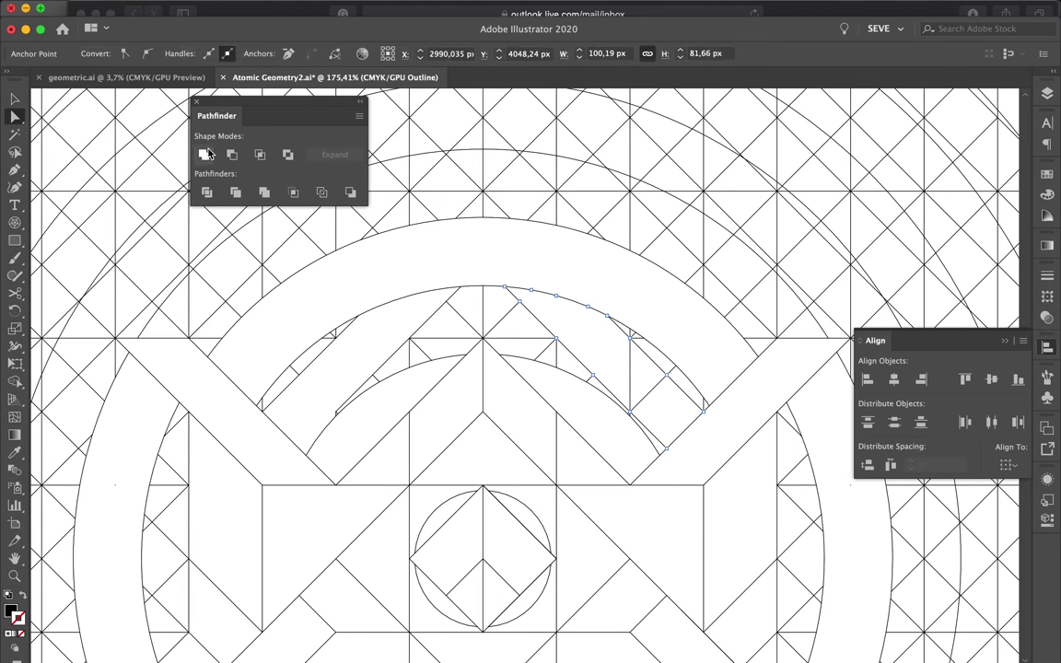
{"action": "left_click", "coordinate": [461, 339]}
{"action": "left_click", "coordinate": [310, 408]}
{"action": "scroll", "coordinate": [328, 380], "scroll_direction": "up", "scroll_amount": 3}
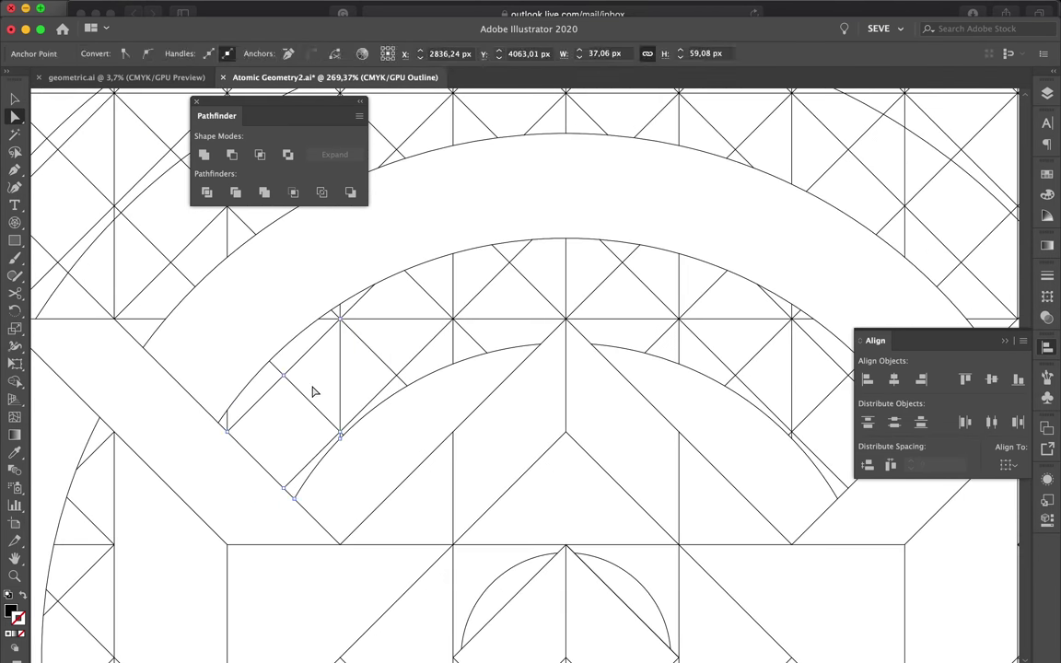
{"action": "left_click", "coordinate": [316, 397]}
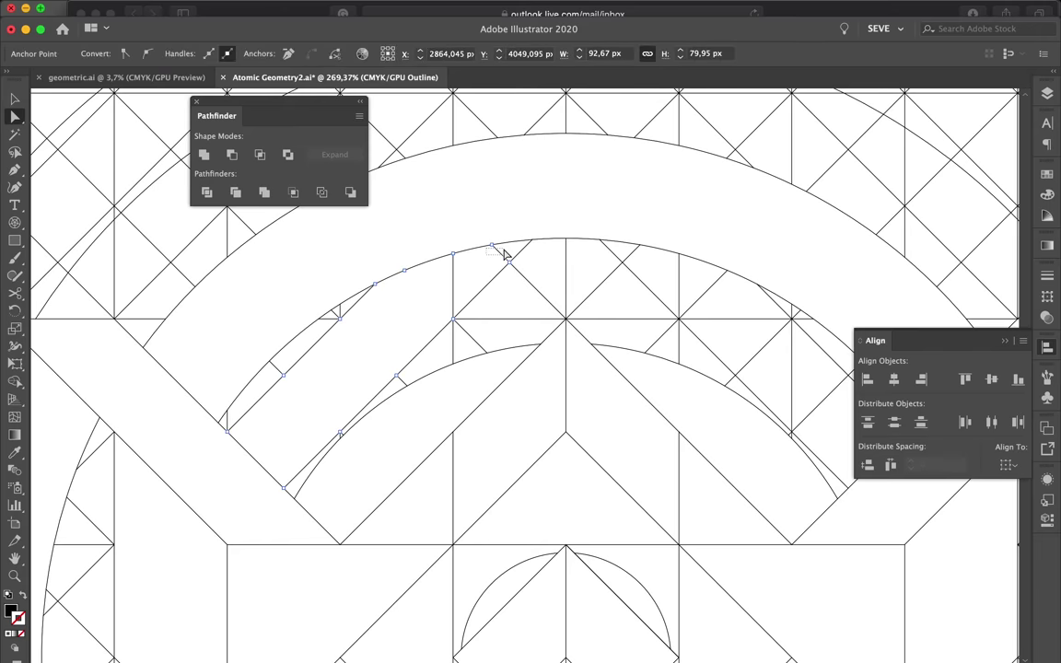
{"action": "scroll", "coordinate": [550, 237], "scroll_direction": "right", "scroll_amount": 3}
{"action": "left_click_drag", "start_coordinate": [706, 362], "coordinate": [745, 395]}
{"action": "scroll", "coordinate": [477, 284], "scroll_direction": "down", "scroll_amount": 3}
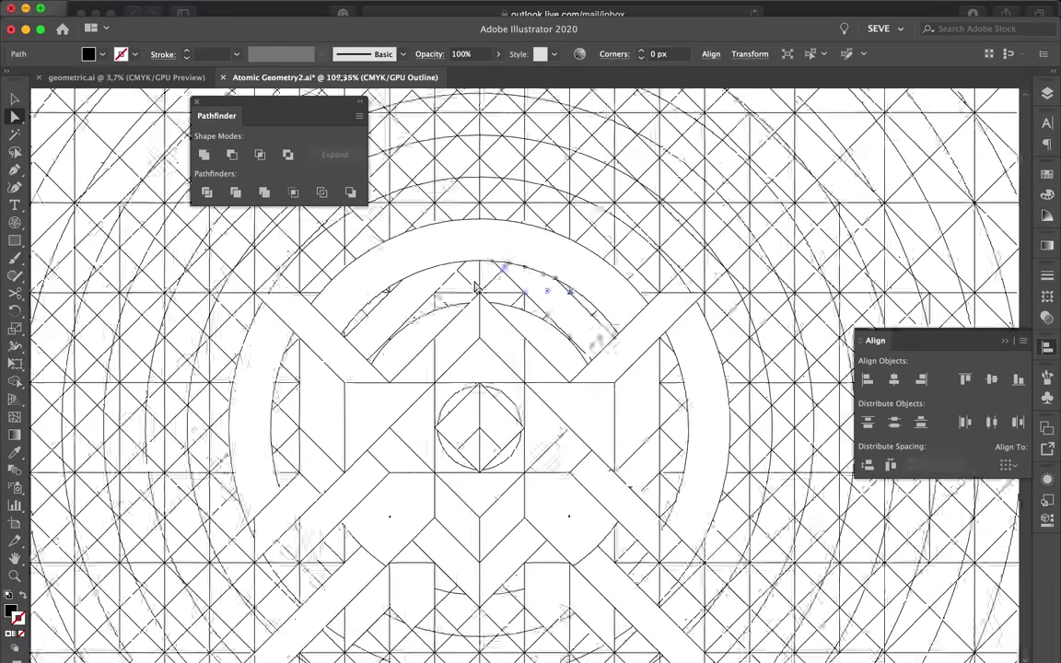
{"action": "scroll", "coordinate": [476, 239], "scroll_direction": "up", "scroll_amount": 5}
{"action": "left_click", "coordinate": [507, 213]}
- Unite the vertical strip pieces into a single shape
{"action": "scroll", "coordinate": [344, 378], "scroll_direction": "down", "scroll_amount": 1}
{"action": "scroll", "coordinate": [350, 368], "scroll_direction": "down", "scroll_amount": 3}
{"action": "scroll", "coordinate": [339, 373], "scroll_direction": "up", "scroll_amount": 2}
{"action": "scroll", "coordinate": [396, 338], "scroll_direction": "up", "scroll_amount": 1}
{"action": "left_click_drag", "start_coordinate": [396, 472], "coordinate": [407, 372]}
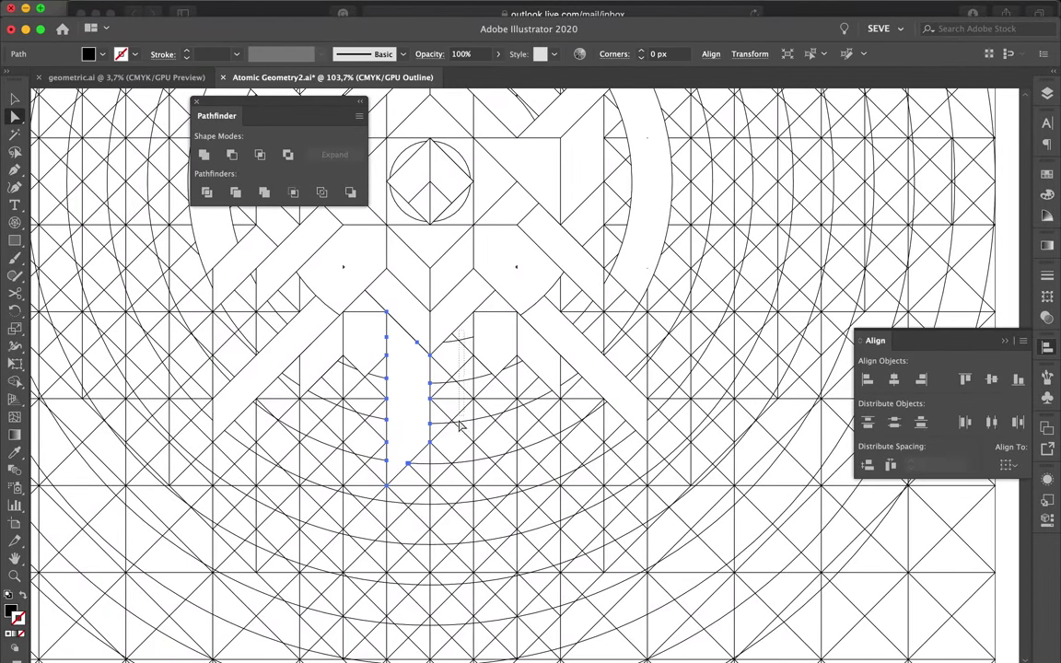
{"action": "left_click", "coordinate": [210, 157]}
- Reselect the newly united vertical strip path
{"action": "scroll", "coordinate": [465, 468], "scroll_direction": "up", "scroll_amount": 5}
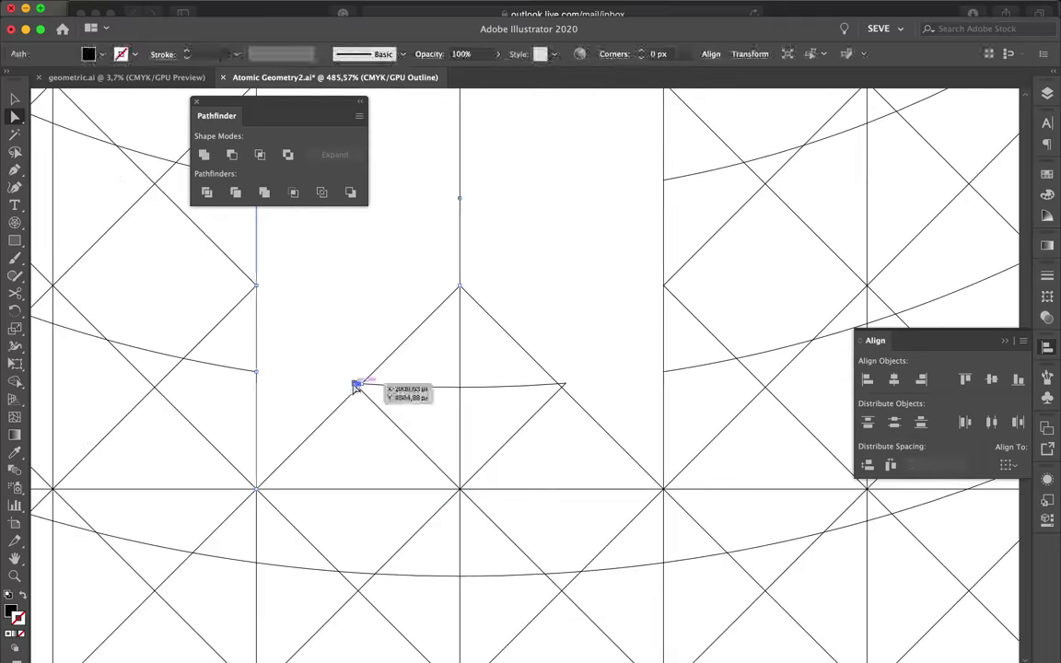
{"action": "left_click", "coordinate": [214, 157]}
{"action": "scroll", "coordinate": [450, 361], "scroll_direction": "down", "scroll_amount": 5}
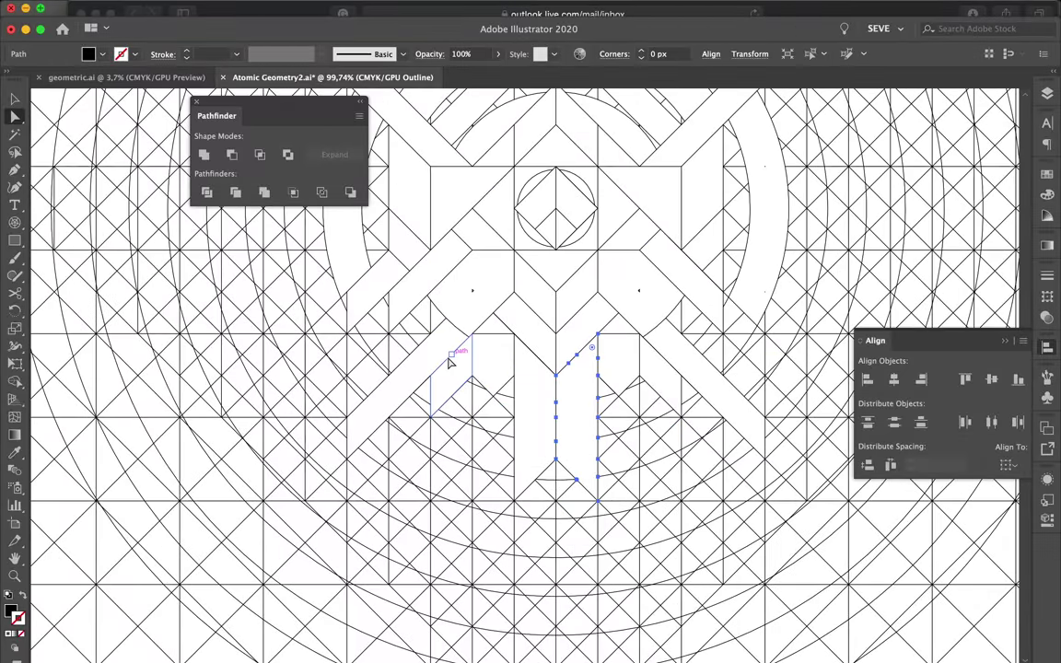
{"action": "scroll", "coordinate": [448, 362], "scroll_direction": "down", "scroll_amount": 3}
{"action": "scroll", "coordinate": [449, 374], "scroll_direction": "up", "scroll_amount": 1}
{"action": "scroll", "coordinate": [416, 289], "scroll_direction": "up", "scroll_amount": 4}
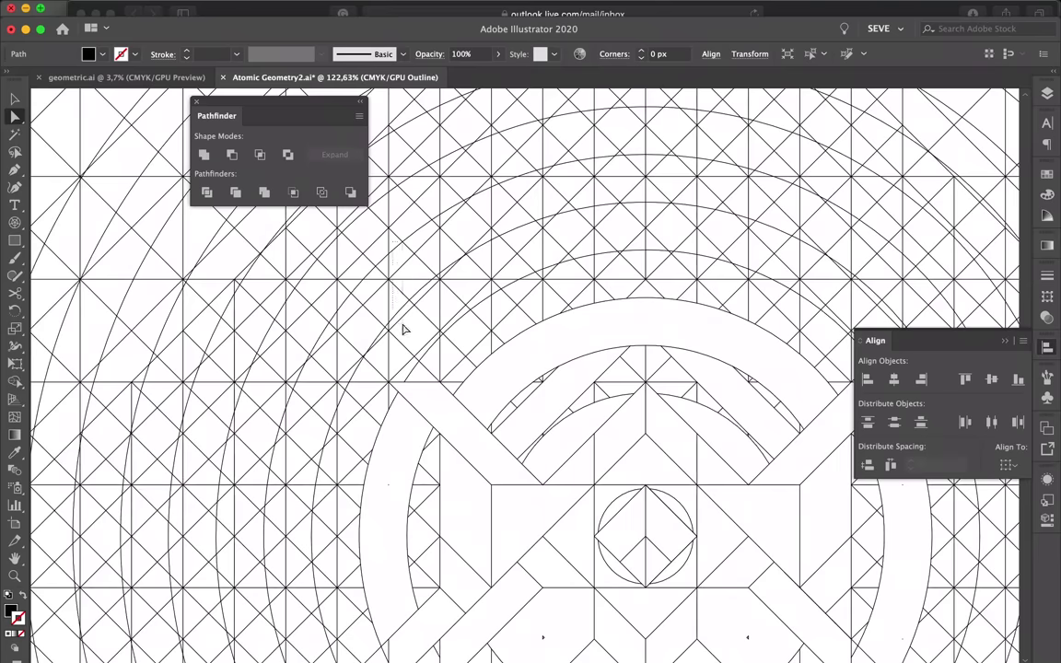
{"action": "scroll", "coordinate": [377, 307], "scroll_direction": "up", "scroll_amount": 3}
{"action": "left_click", "coordinate": [469, 289]}
{"action": "left_click", "coordinate": [464, 244]}
{"action": "scroll", "coordinate": [483, 298], "scroll_direction": "down", "scroll_amount": 2}
{"action": "scroll", "coordinate": [482, 298], "scroll_direction": "down", "scroll_amount": 2}
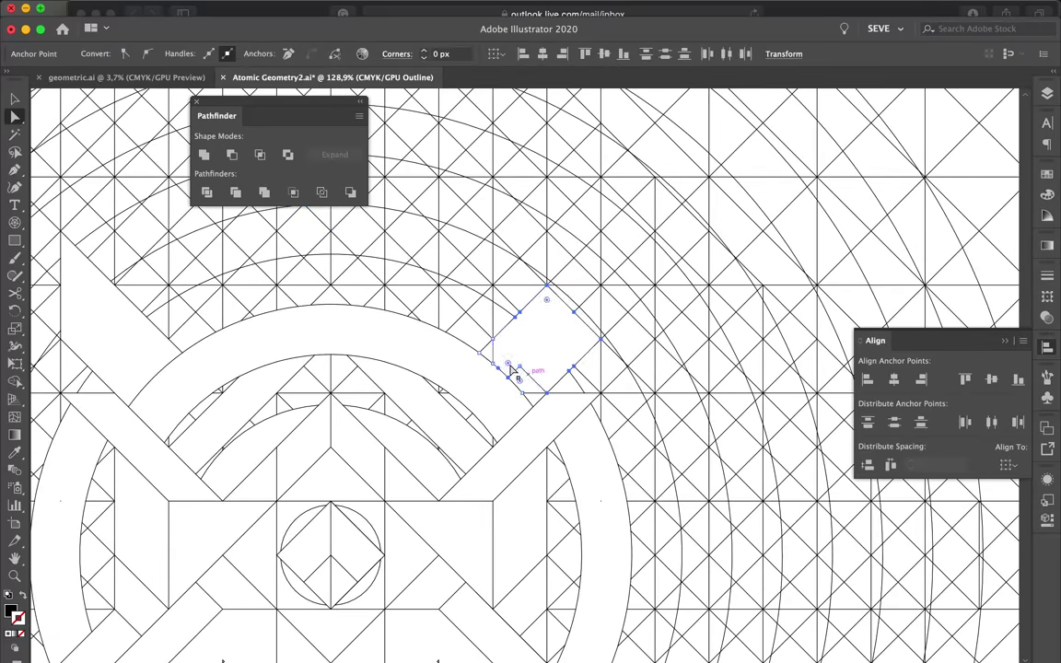
- Unite the diamond shape pieces with another path into one shape
{"action": "left_click_drag", "start_coordinate": [540, 344], "coordinate": [479, 338]}
{"action": "scroll", "coordinate": [478, 338], "scroll_direction": "up", "scroll_amount": 1}
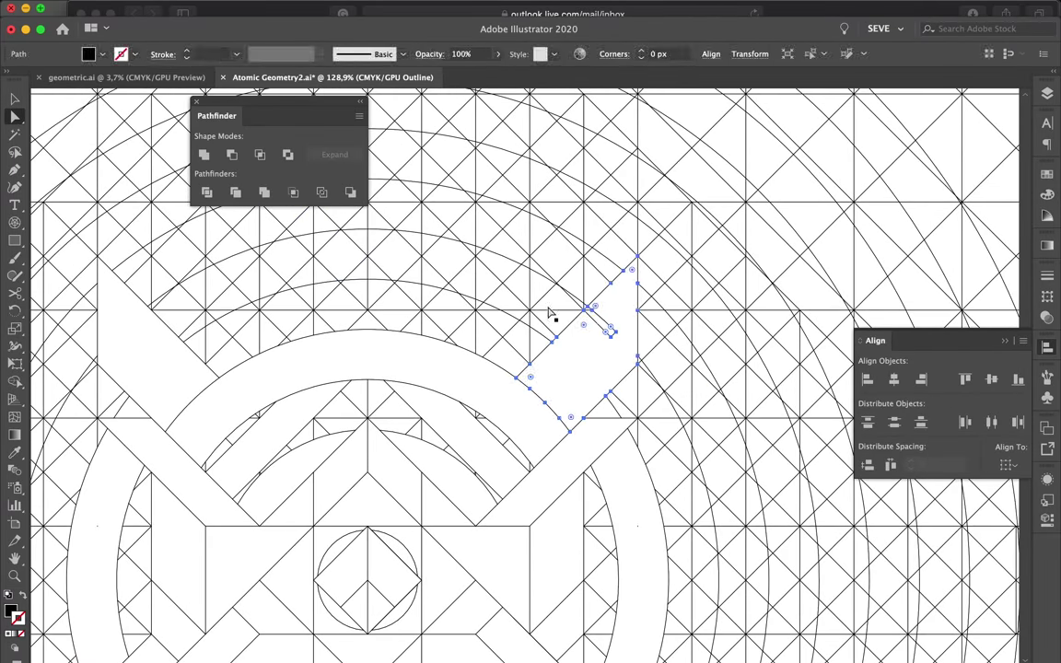
{"action": "scroll", "coordinate": [550, 314], "scroll_direction": "up", "scroll_amount": 2}
{"action": "scroll", "coordinate": [679, 428], "scroll_direction": "down", "scroll_amount": 3}
{"action": "scroll", "coordinate": [545, 438], "scroll_direction": "down", "scroll_amount": 2}
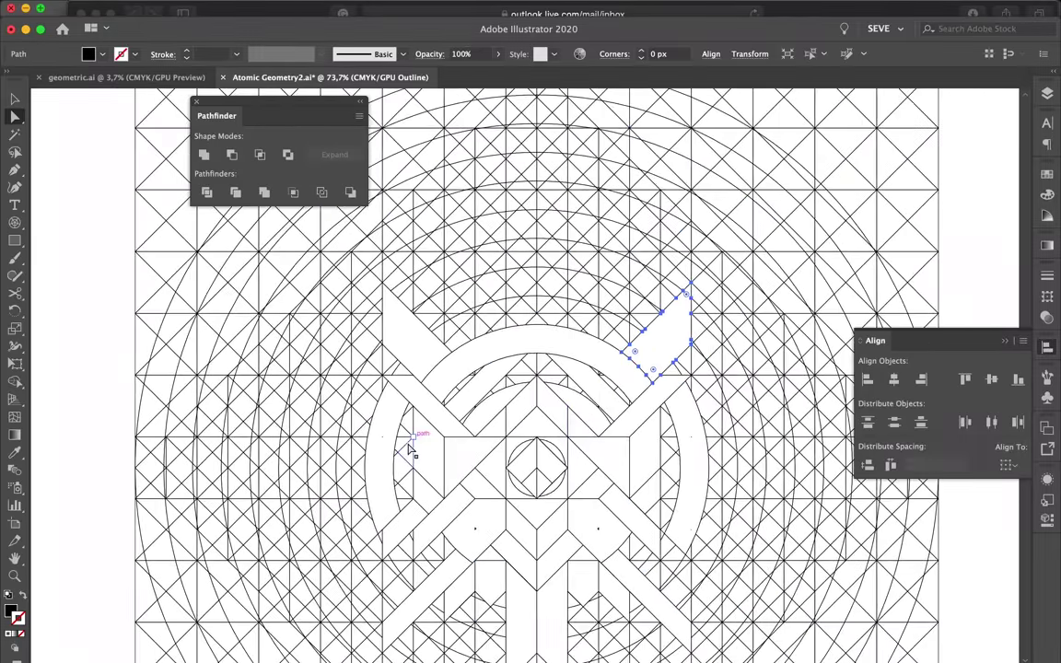
{"action": "scroll", "coordinate": [410, 449], "scroll_direction": "up", "scroll_amount": 3}
{"action": "scroll", "coordinate": [330, 368], "scroll_direction": "up", "scroll_amount": 2}
{"action": "scroll", "coordinate": [315, 403], "scroll_direction": "up", "scroll_amount": 1}
{"action": "left_click", "coordinate": [325, 367], "text": "shift"}
{"action": "left_click", "coordinate": [203, 155]}
- Select the small path and the band pieces next to the arc
{"action": "scroll", "coordinate": [588, 511], "scroll_direction": "down", "scroll_amount": 2}
{"action": "left_click", "coordinate": [628, 498]}
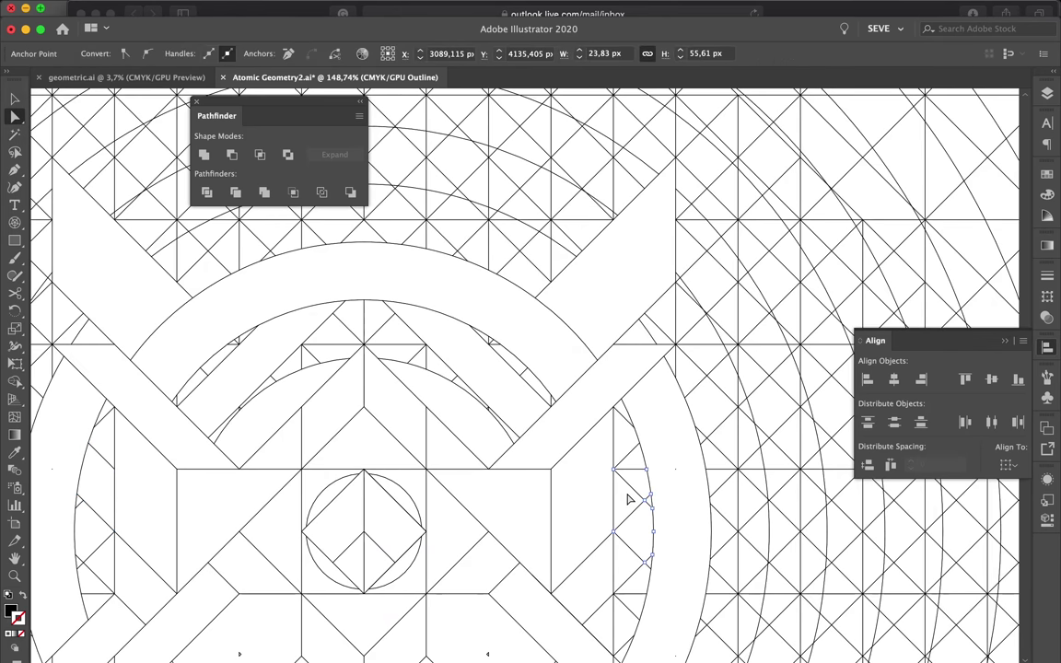
{"action": "left_click", "coordinate": [608, 449]}
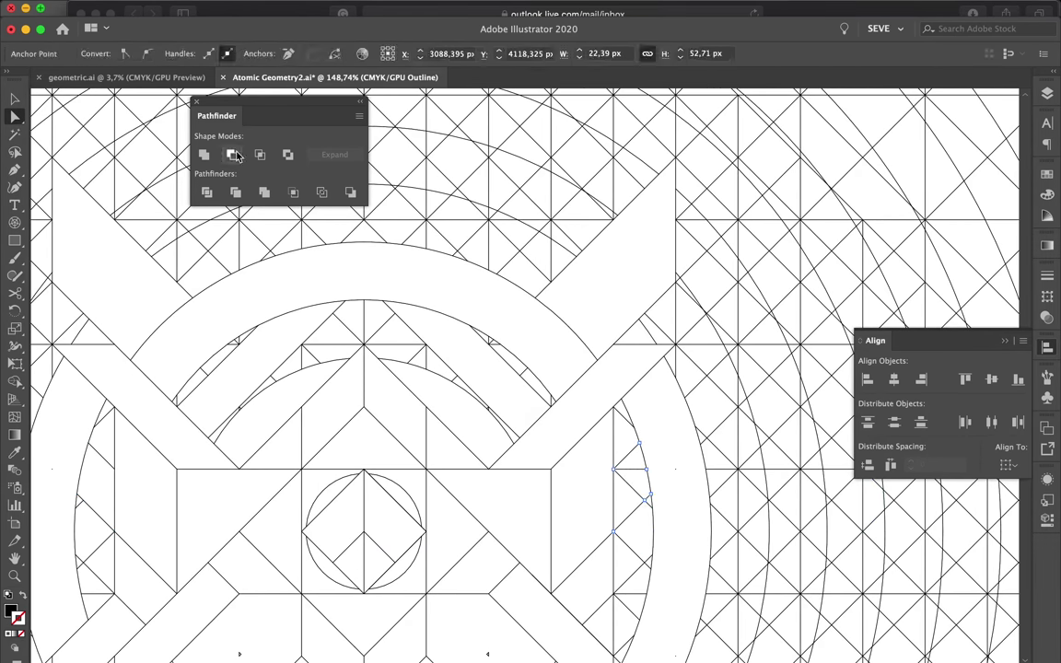
{"action": "scroll", "coordinate": [703, 439], "scroll_direction": "up", "scroll_amount": 2}
{"action": "left_click_drag", "start_coordinate": [595, 453], "coordinate": [642, 407]}
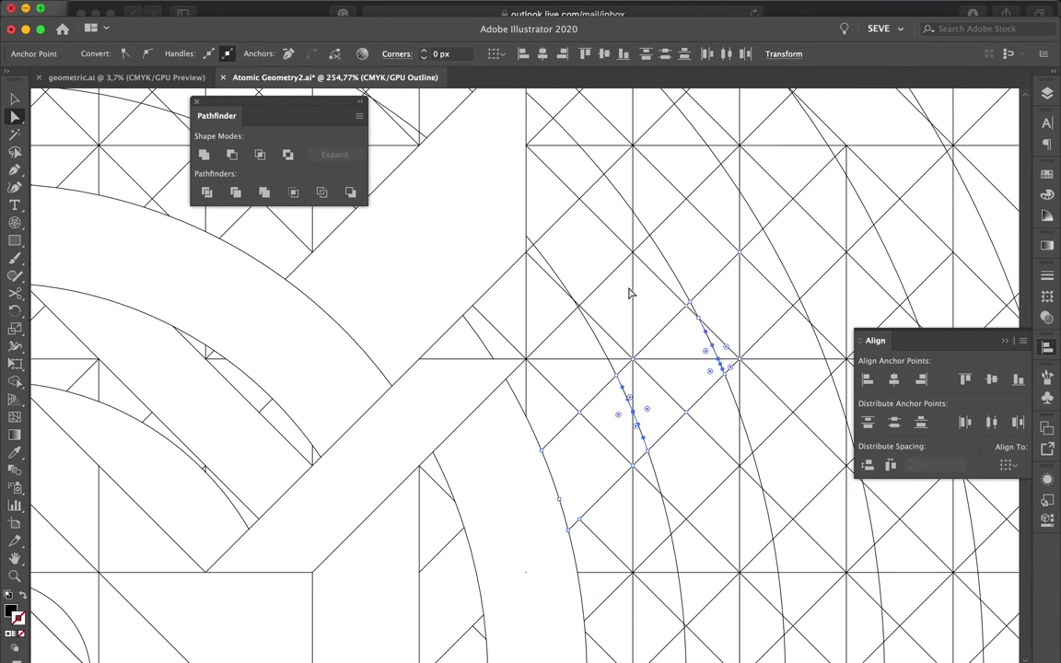
{"action": "scroll", "coordinate": [630, 296], "scroll_direction": "down", "scroll_amount": 2}
{"action": "left_click", "coordinate": [535, 395]}
{"action": "scroll", "coordinate": [622, 344], "scroll_direction": "down", "scroll_amount": 1}
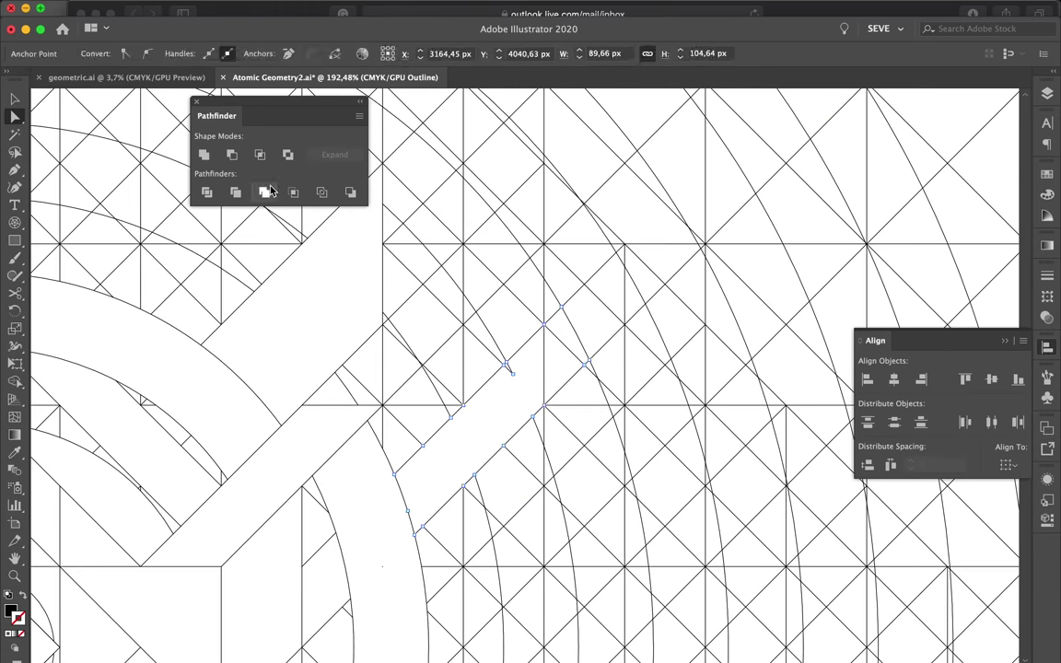
{"action": "scroll", "coordinate": [585, 349], "scroll_direction": "down", "scroll_amount": 3}
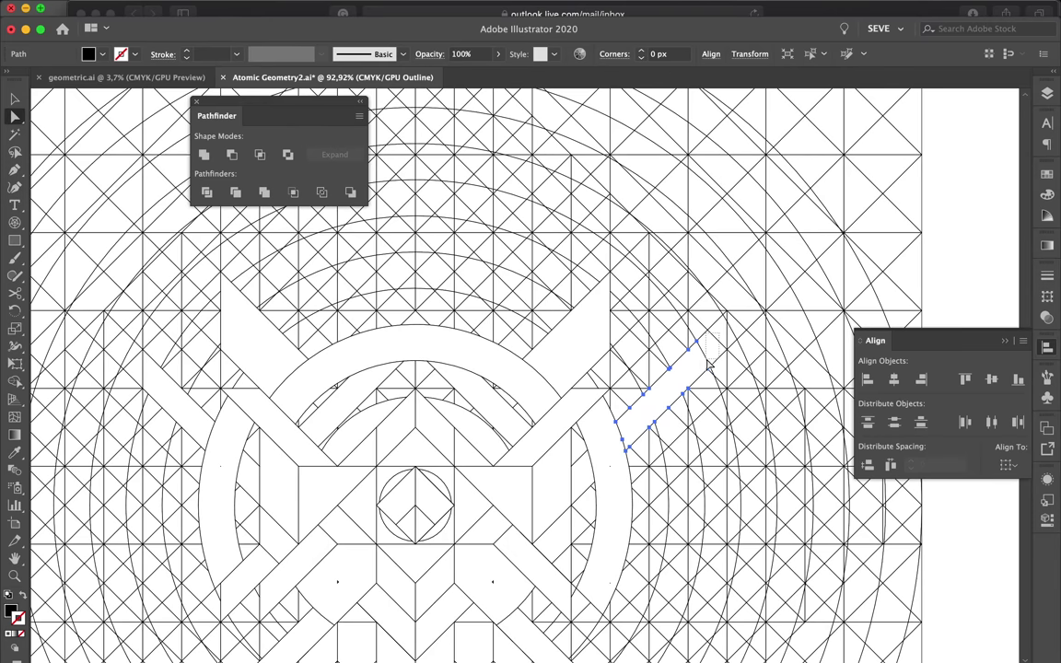
{"action": "scroll", "coordinate": [705, 364], "scroll_direction": "up", "scroll_amount": 2}
{"action": "scroll", "coordinate": [718, 405], "scroll_direction": "up", "scroll_amount": 3}
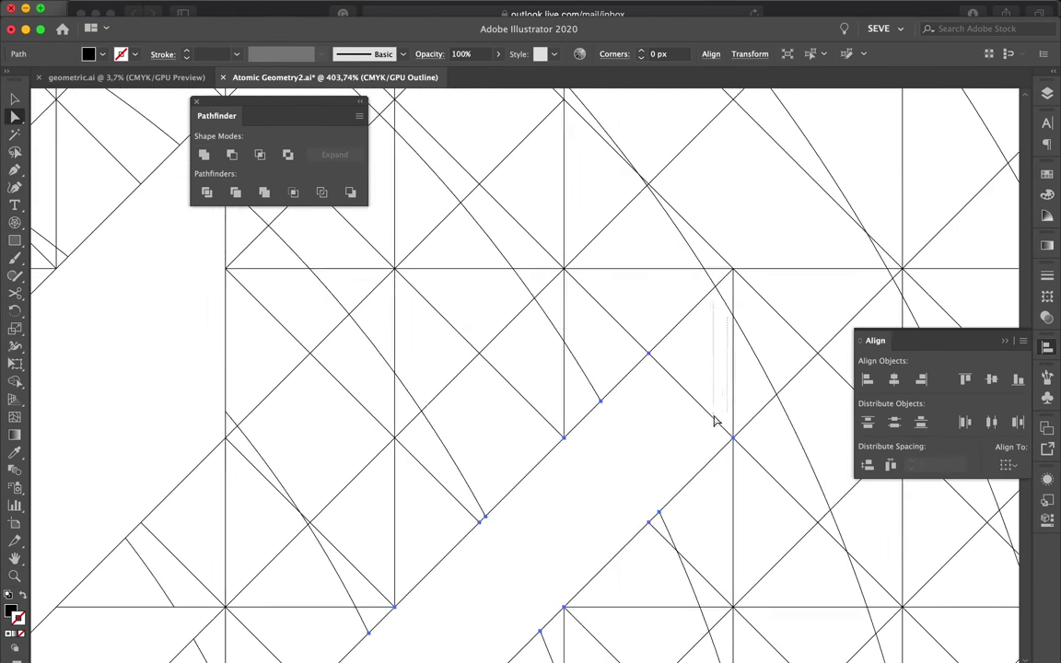
{"action": "scroll", "coordinate": [291, 431], "scroll_direction": "down", "scroll_amount": 2}
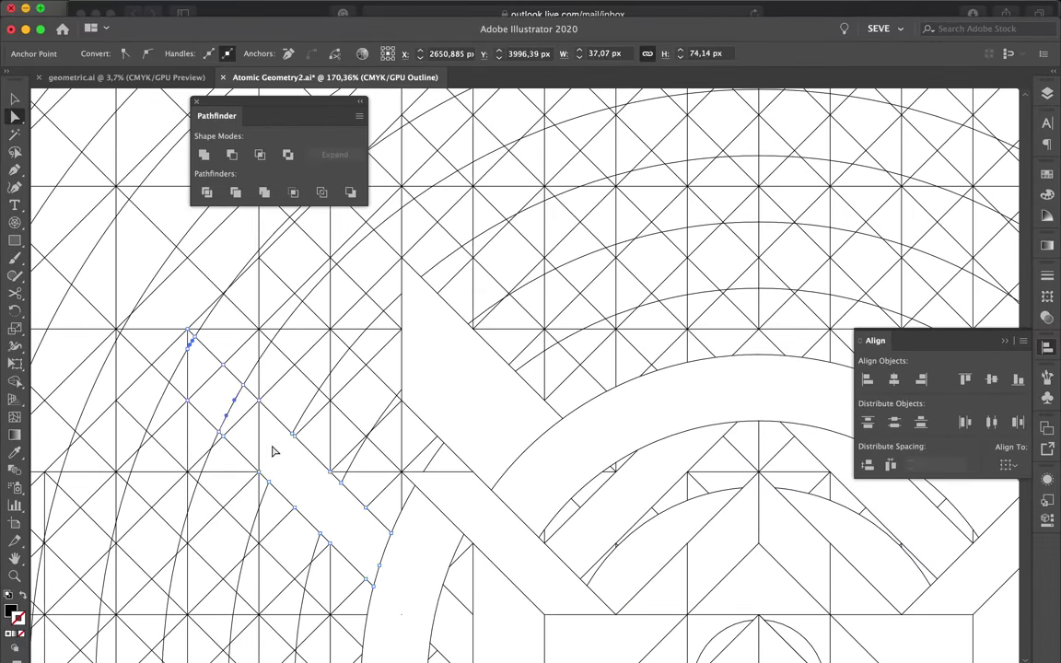
- Join the arc band's open ends with Ctrl+J and unite it with the shape below
{"action": "left_click", "coordinate": [267, 448]}
{"action": "scroll", "coordinate": [295, 442], "scroll_direction": "down", "scroll_amount": 3}
{"action": "scroll", "coordinate": [350, 453], "scroll_direction": "down", "scroll_amount": 1}
{"action": "scroll", "coordinate": [494, 329], "scroll_direction": "up", "scroll_amount": 2}
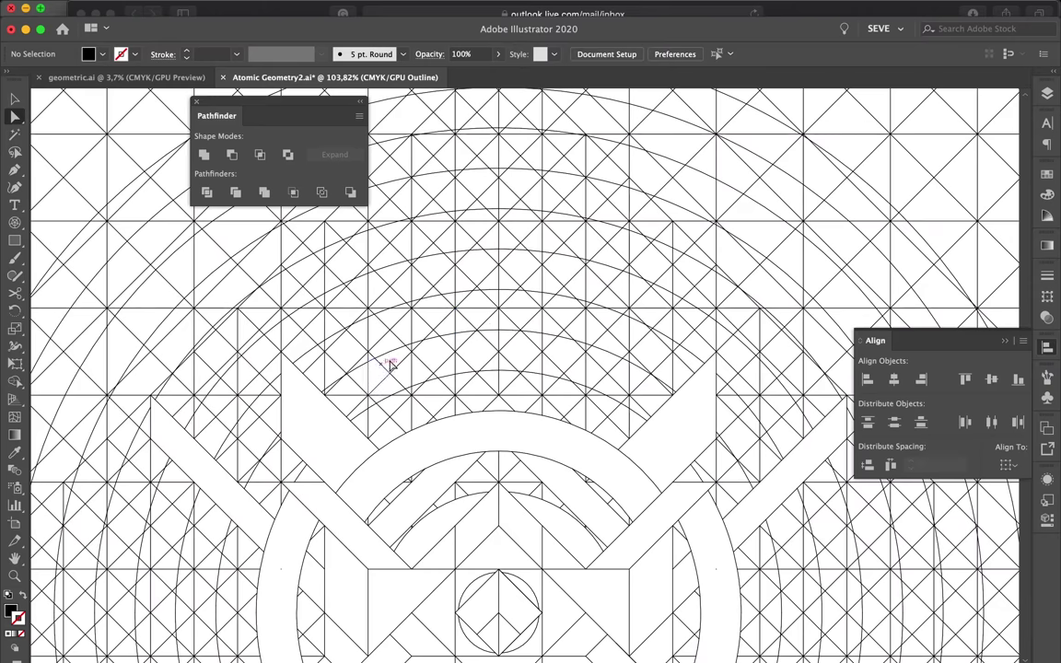
{"action": "left_click_drag", "start_coordinate": [391, 358], "coordinate": [604, 375]}
{"action": "key", "text": "ctrl+j"}
{"action": "scroll", "coordinate": [387, 369], "scroll_direction": "up", "scroll_amount": 1}
{"action": "left_click", "coordinate": [204, 155]}
- Select the small adjoining piece and the band segment's anchor points
{"action": "left_click", "coordinate": [351, 355]}
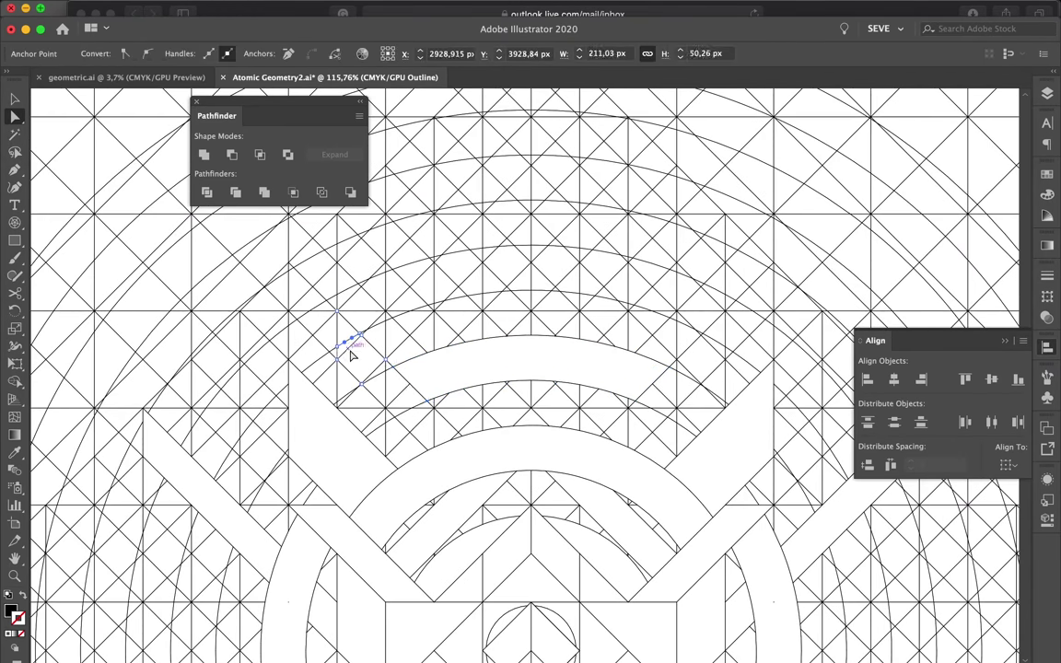
{"action": "left_click", "coordinate": [387, 378]}
{"action": "scroll", "coordinate": [396, 327], "scroll_direction": "up", "scroll_amount": 6}
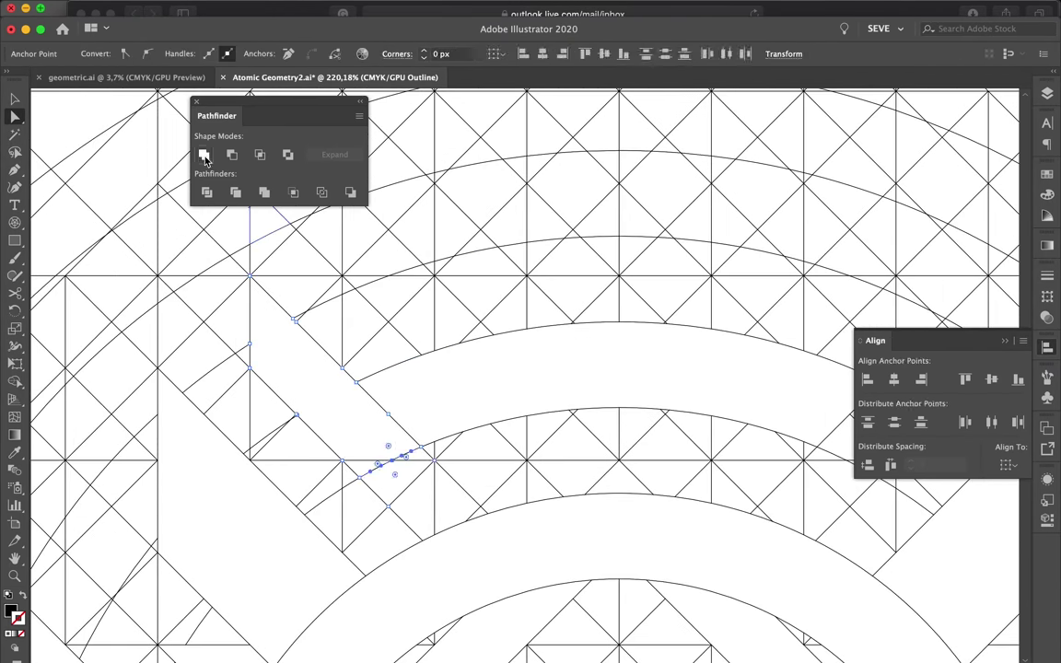
{"action": "scroll", "coordinate": [422, 445], "scroll_direction": "up", "scroll_amount": 3}
{"action": "left_click_drag", "start_coordinate": [473, 403], "coordinate": [557, 342]}
{"action": "scroll", "coordinate": [562, 331], "scroll_direction": "down", "scroll_amount": 4}
{"action": "scroll", "coordinate": [590, 304], "scroll_direction": "down", "scroll_amount": 3}
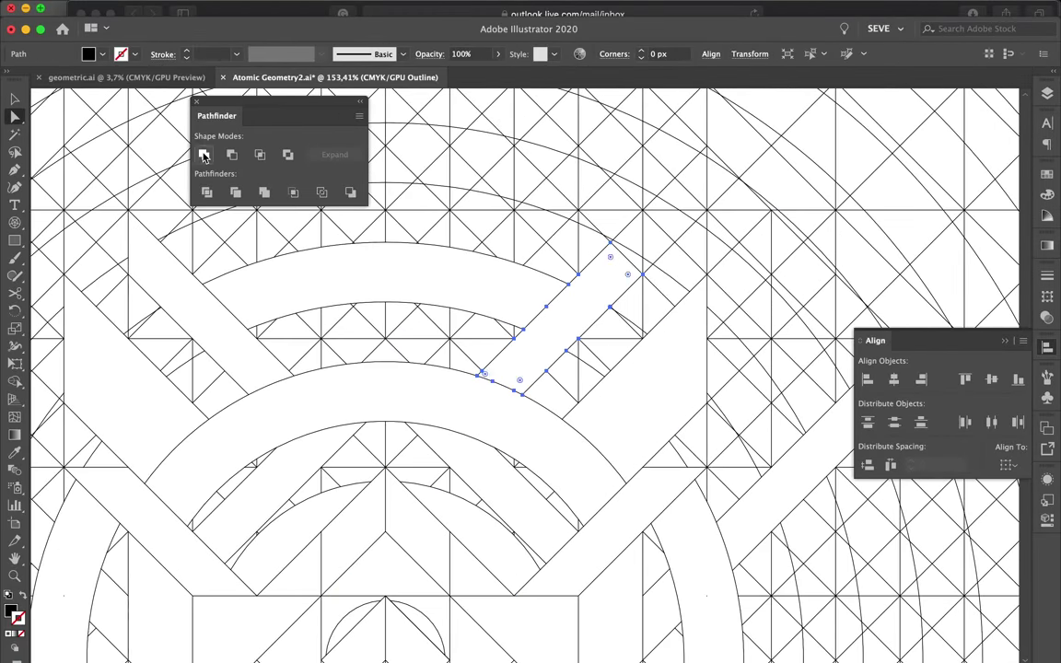
{"action": "scroll", "coordinate": [417, 230], "scroll_direction": "down", "scroll_amount": 3}
{"action": "scroll", "coordinate": [368, 304], "scroll_direction": "up", "scroll_amount": 7}
{"action": "scroll", "coordinate": [493, 400], "scroll_direction": "up", "scroll_amount": 2}
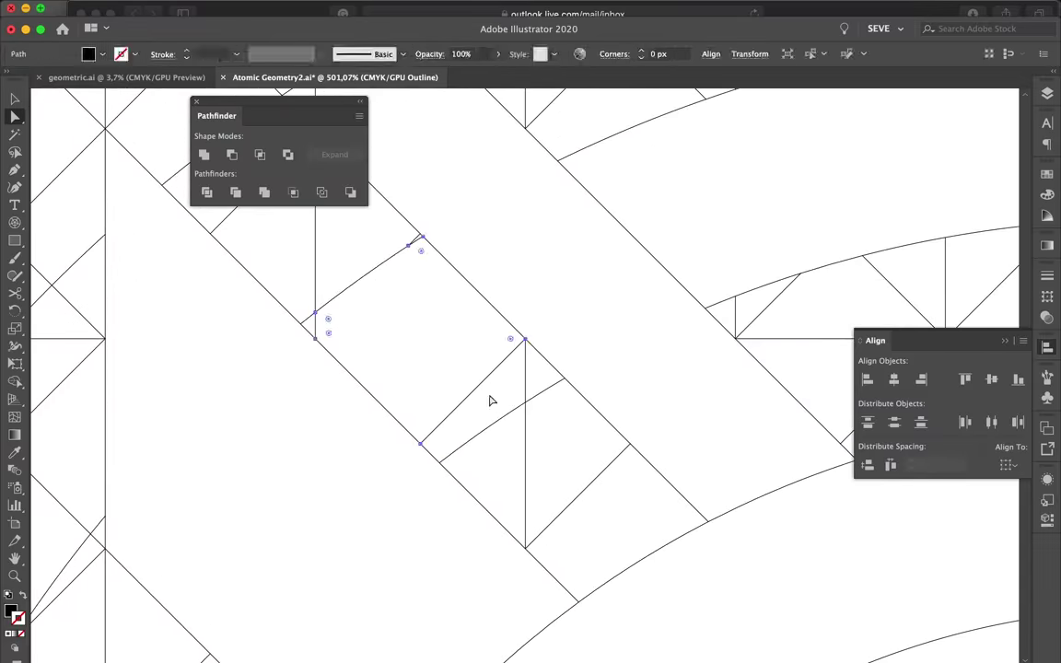
{"action": "scroll", "coordinate": [506, 337], "scroll_direction": "down", "scroll_amount": 4}
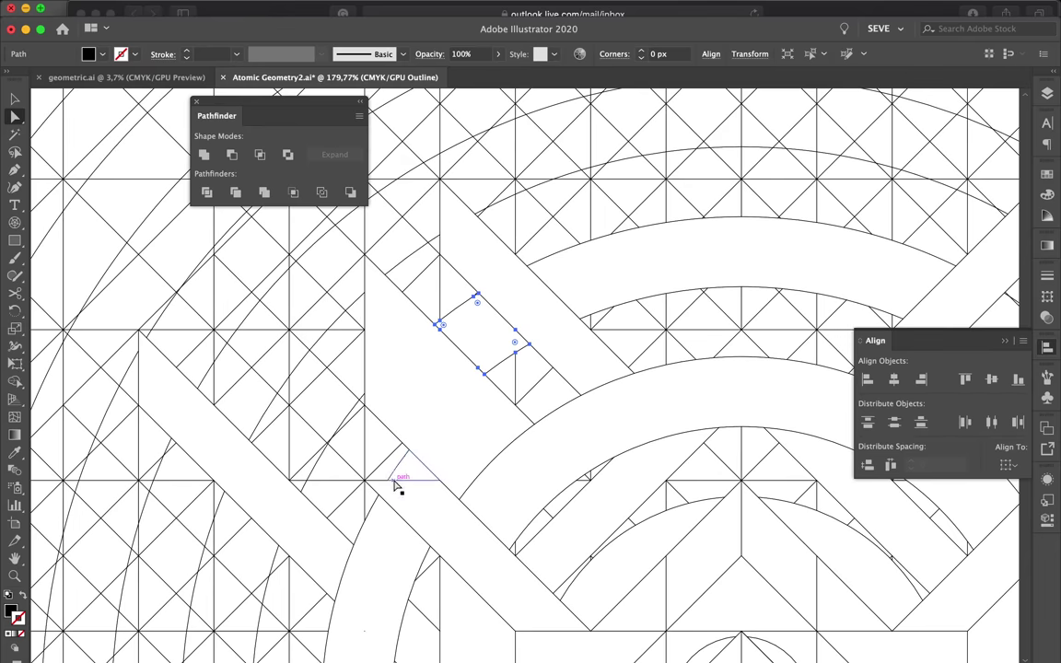
{"action": "scroll", "coordinate": [616, 209], "scroll_direction": "down", "scroll_amount": 1}
{"action": "scroll", "coordinate": [663, 258], "scroll_direction": "down", "scroll_amount": 2}
{"action": "scroll", "coordinate": [710, 296], "scroll_direction": "up", "scroll_amount": 6}
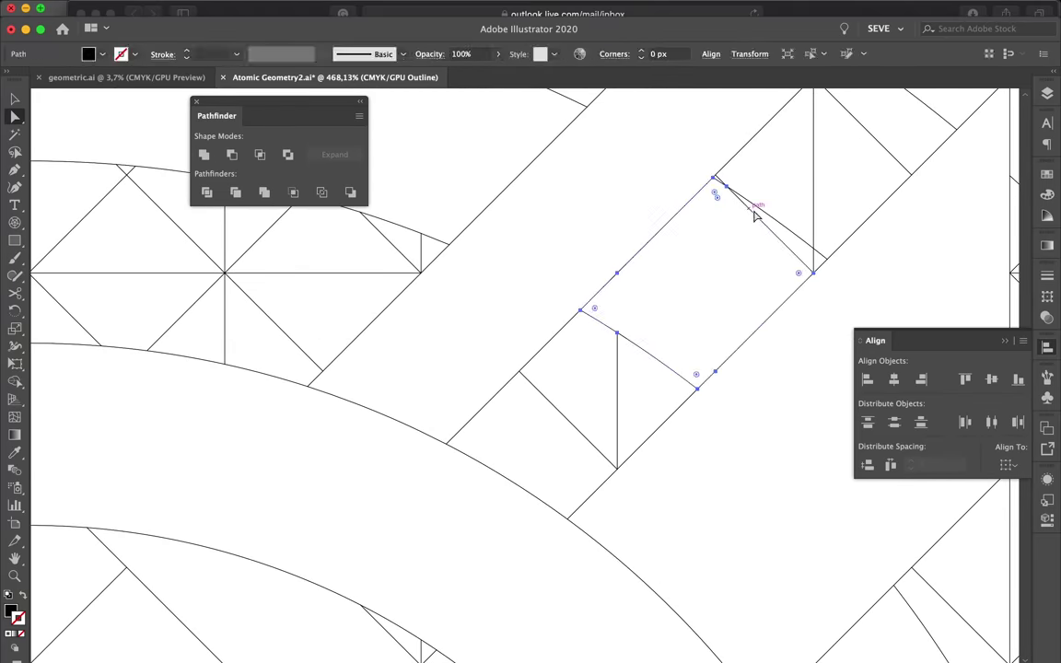
{"action": "scroll", "coordinate": [550, 250], "scroll_direction": "down", "scroll_amount": 5}
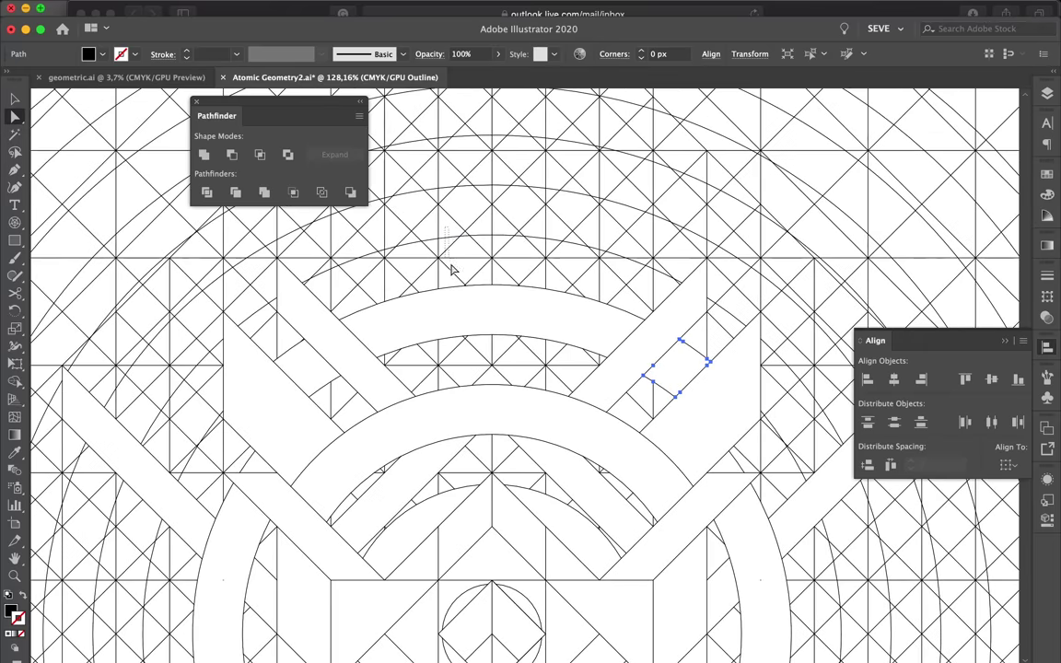
- Unite the pentagon band segment and overlapping pieces into one notched shape
{"action": "left_click", "coordinate": [451, 270]}
{"action": "scroll", "coordinate": [479, 378], "scroll_direction": "up", "scroll_amount": 2}
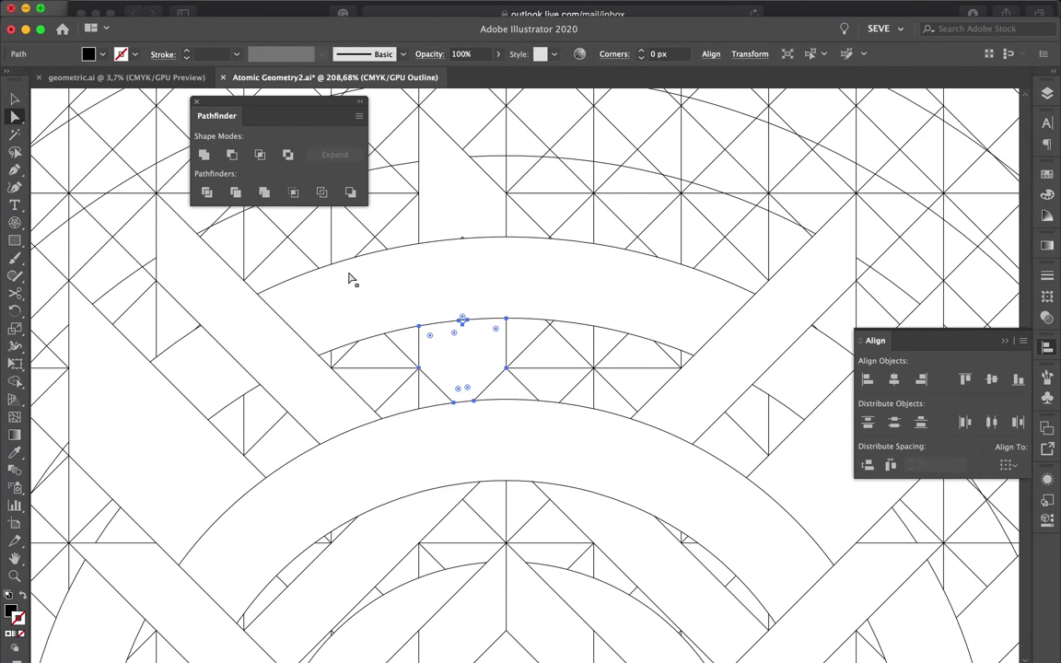
{"action": "scroll", "coordinate": [461, 368], "scroll_direction": "up", "scroll_amount": 2}
{"action": "left_click_drag", "start_coordinate": [426, 329], "coordinate": [620, 355]}
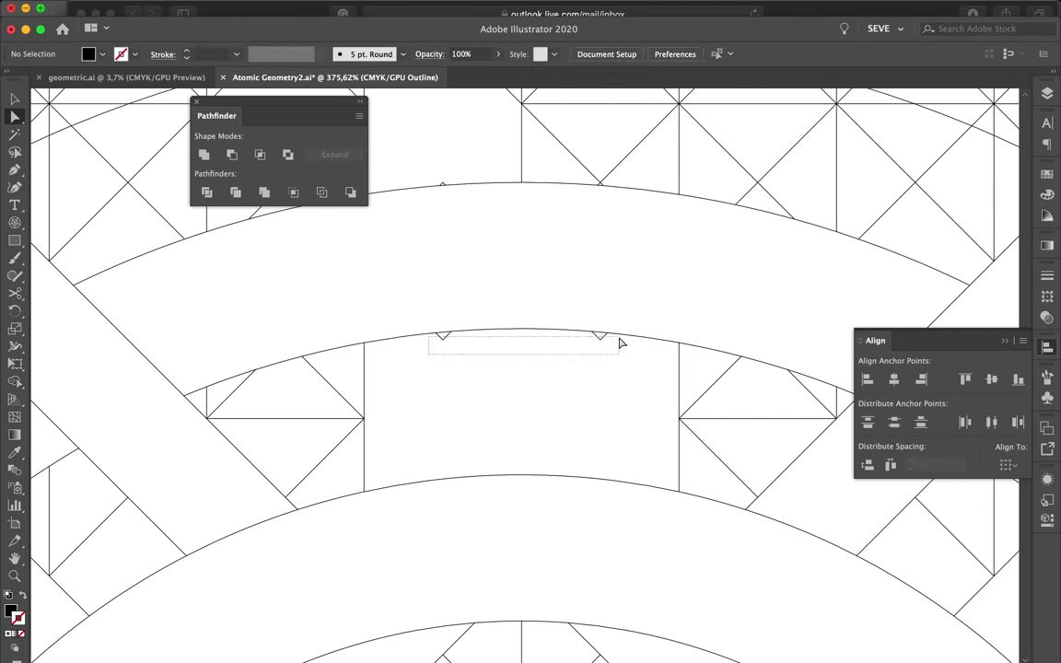
{"action": "scroll", "coordinate": [452, 189], "scroll_direction": "down", "scroll_amount": 1}
{"action": "scroll", "coordinate": [547, 112], "scroll_direction": "down", "scroll_amount": 1}
{"action": "scroll", "coordinate": [623, 224], "scroll_direction": "up", "scroll_amount": 3}
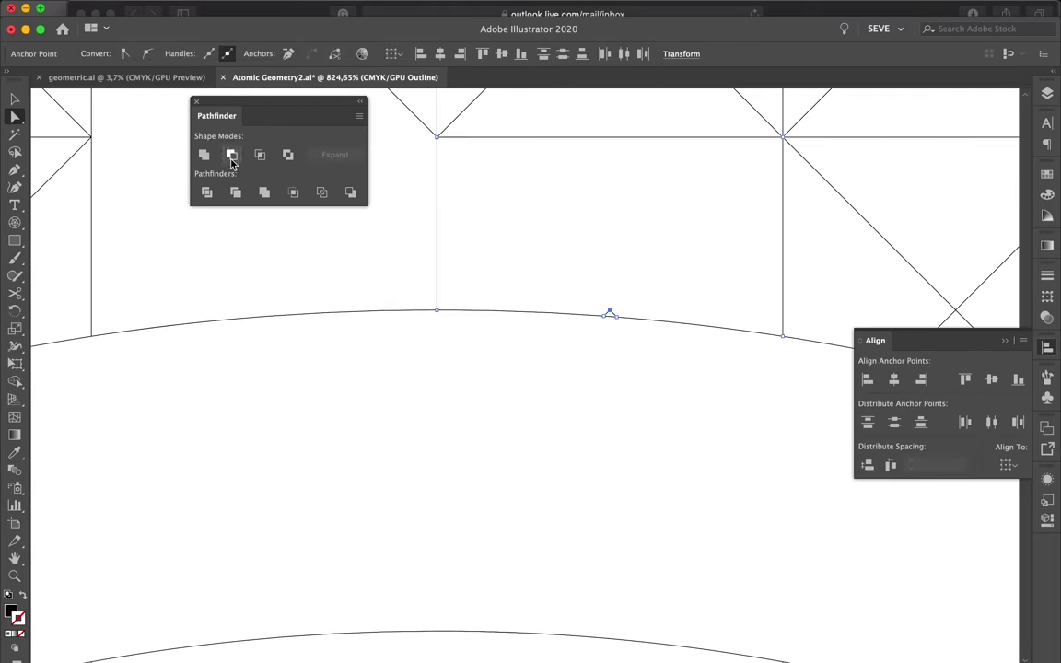
{"action": "scroll", "coordinate": [494, 270], "scroll_direction": "down", "scroll_amount": 3}
{"action": "left_click_drag", "start_coordinate": [543, 213], "coordinate": [560, 246]}
{"action": "scroll", "coordinate": [485, 277], "scroll_direction": "down", "scroll_amount": 2}
{"action": "left_click", "coordinate": [204, 154]}
- Merge the lower curved band pieces into one outline
{"action": "scroll", "coordinate": [497, 326], "scroll_direction": "down", "scroll_amount": 3}
{"action": "scroll", "coordinate": [498, 313], "scroll_direction": "down", "scroll_amount": 3}
{"action": "scroll", "coordinate": [505, 448], "scroll_direction": "up", "scroll_amount": 5}
{"action": "scroll", "coordinate": [503, 479], "scroll_direction": "down", "scroll_amount": 2}
{"action": "left_click", "coordinate": [507, 488]}
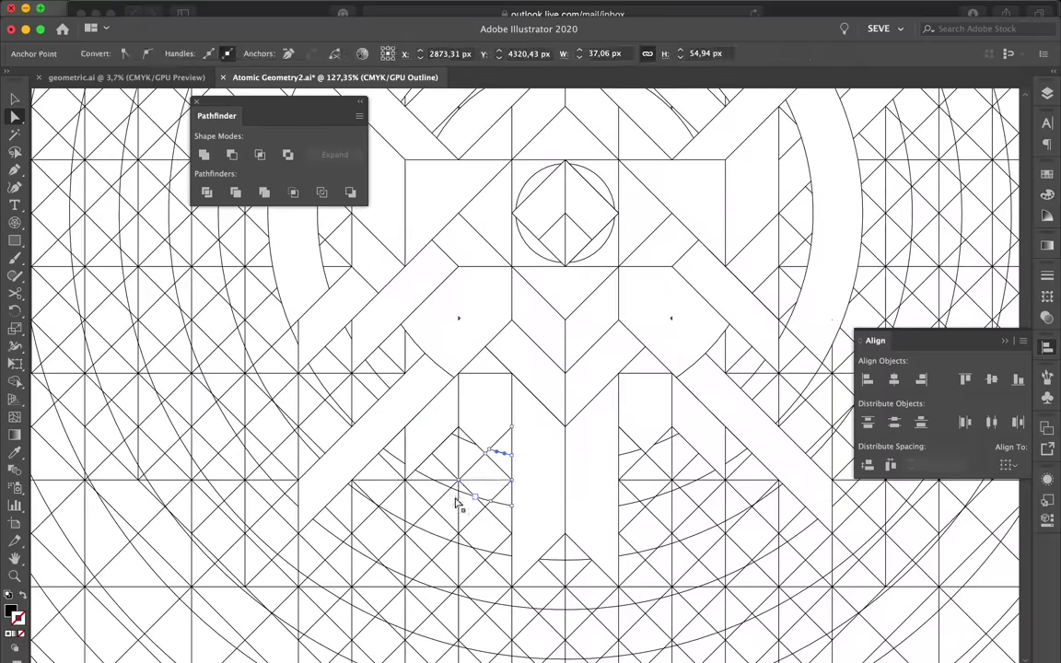
{"action": "left_click", "coordinate": [203, 155]}
{"action": "scroll", "coordinate": [393, 481], "scroll_direction": "up", "scroll_amount": 2}
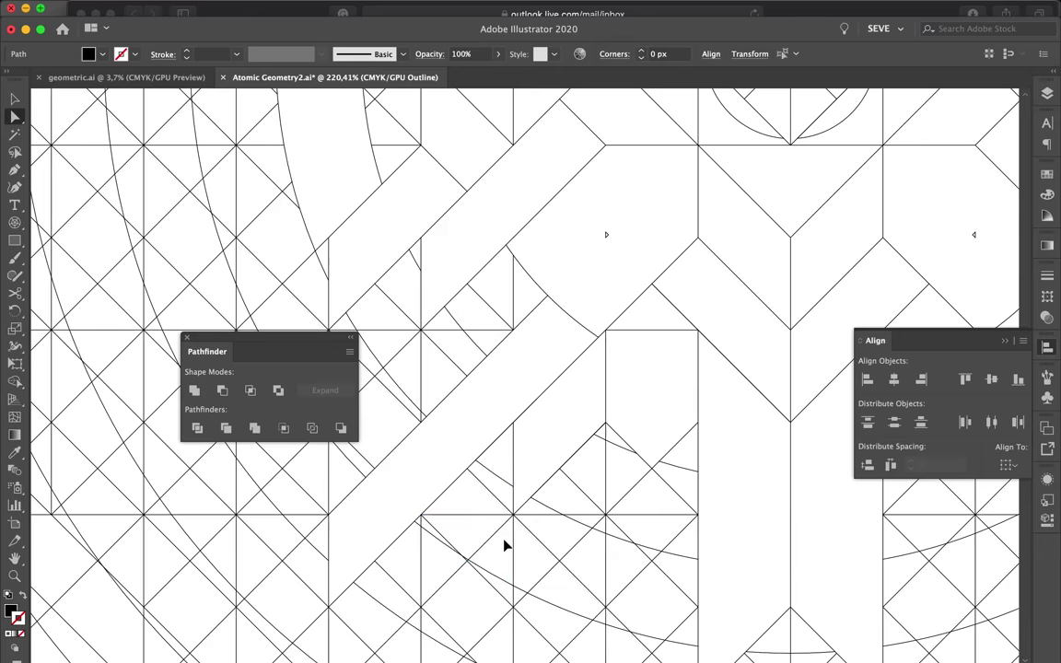
{"action": "scroll", "coordinate": [506, 548], "scroll_direction": "up", "scroll_amount": 2}
{"action": "left_click_drag", "start_coordinate": [449, 450], "coordinate": [627, 523]}
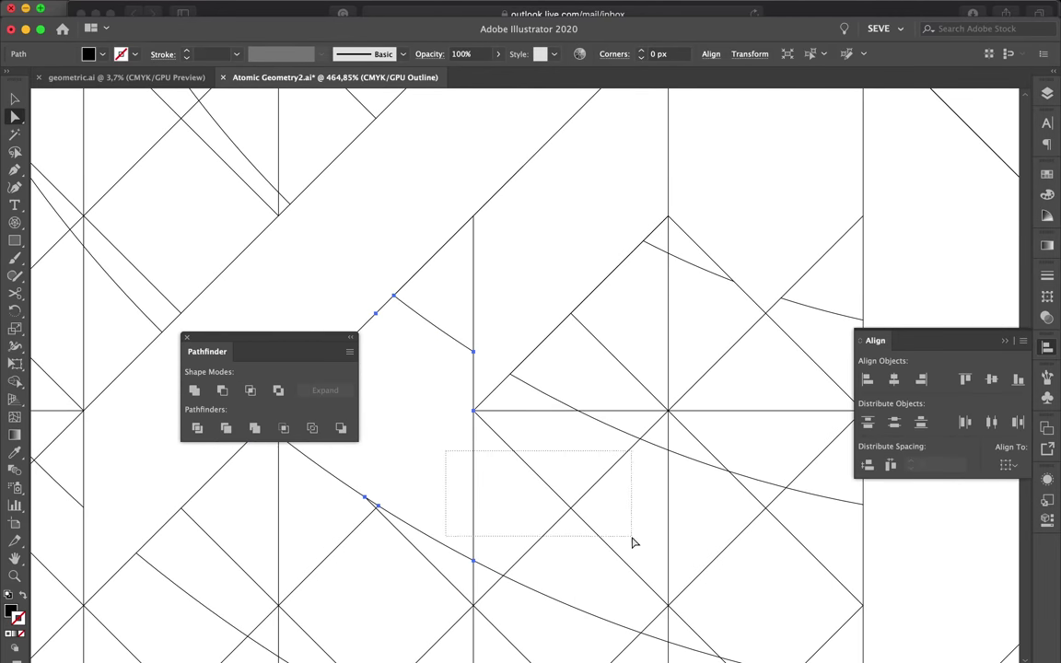
{"action": "scroll", "coordinate": [526, 433], "scroll_direction": "up", "scroll_amount": 2}
{"action": "left_click_drag", "start_coordinate": [566, 471], "coordinate": [755, 572]}
{"action": "left_click_drag", "start_coordinate": [717, 475], "coordinate": [727, 470]}
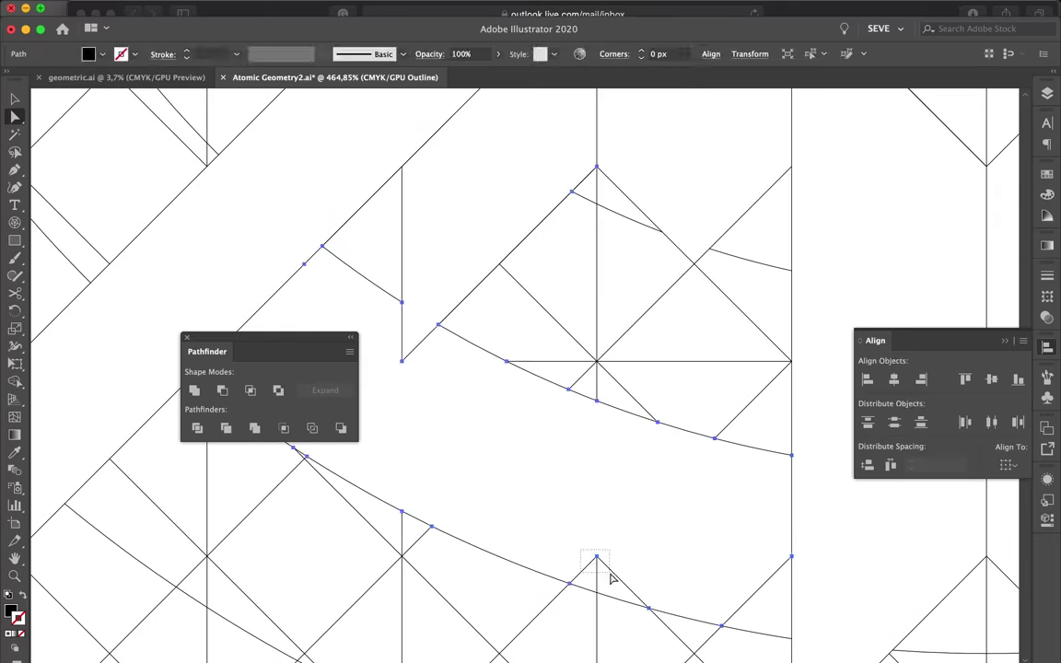
{"action": "scroll", "coordinate": [552, 506], "scroll_direction": "down", "scroll_amount": 3}
{"action": "left_click", "coordinate": [195, 392]}
- Select the compound band shape together with its neighbouring pieces
{"action": "scroll", "coordinate": [656, 415], "scroll_direction": "up", "scroll_amount": 3}
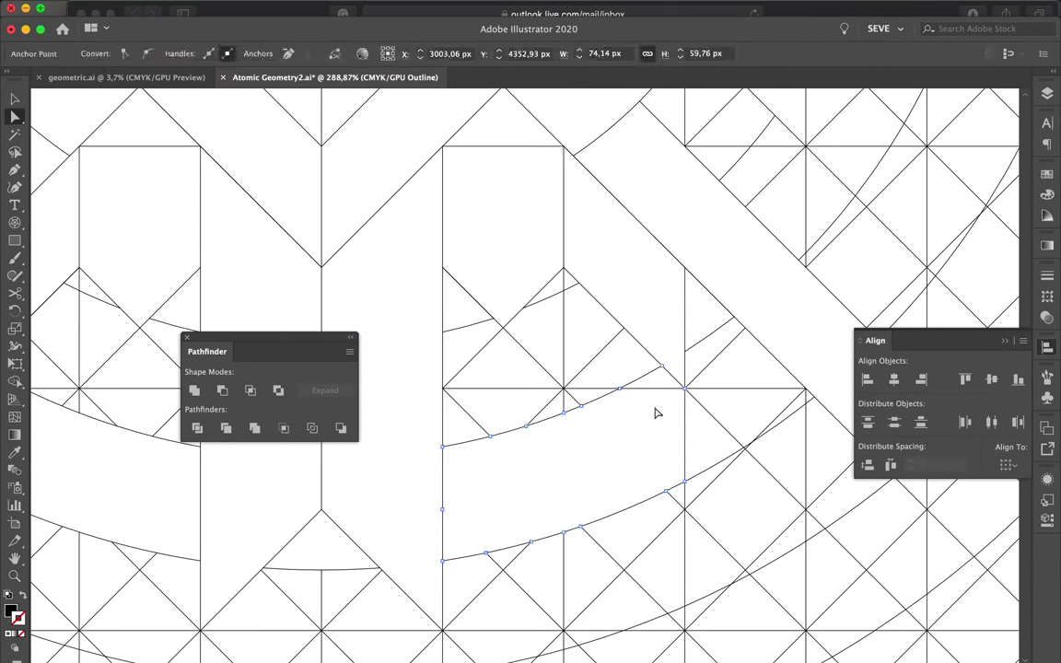
{"action": "scroll", "coordinate": [698, 427], "scroll_direction": "up", "scroll_amount": 2}
{"action": "scroll", "coordinate": [482, 372], "scroll_direction": "down", "scroll_amount": 3}
{"action": "scroll", "coordinate": [490, 362], "scroll_direction": "down", "scroll_amount": 2}
{"action": "scroll", "coordinate": [489, 367], "scroll_direction": "down", "scroll_amount": 1}
{"action": "scroll", "coordinate": [685, 405], "scroll_direction": "right", "scroll_amount": 2}
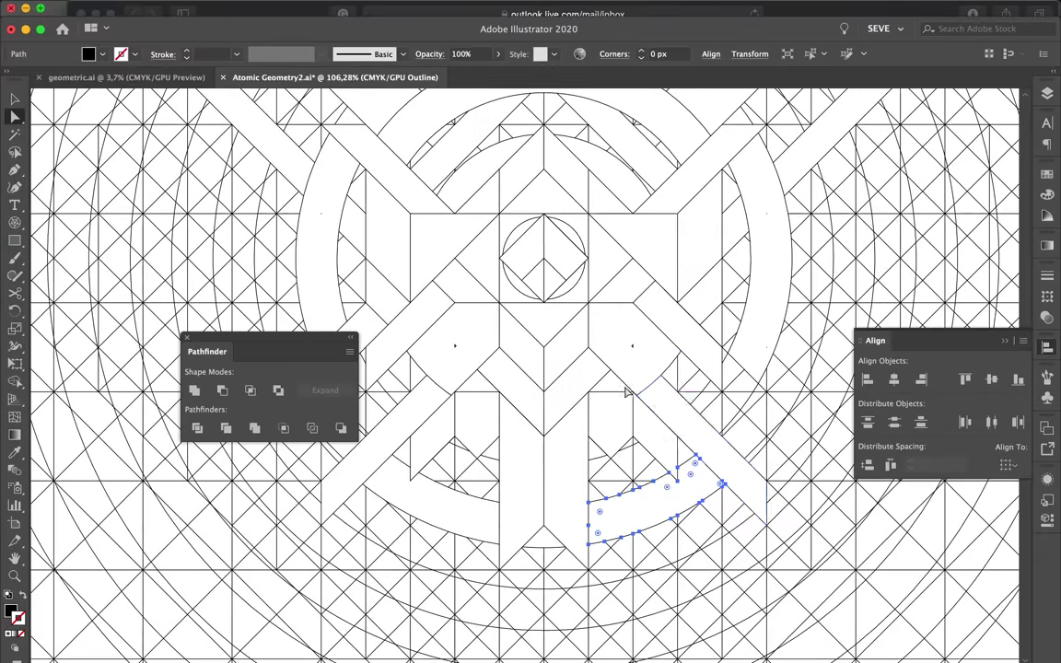
{"action": "scroll", "coordinate": [697, 378], "scroll_direction": "up", "scroll_amount": 3}
{"action": "left_click", "coordinate": [734, 428]}
{"action": "scroll", "coordinate": [733, 428], "scroll_direction": "right", "scroll_amount": 4}
{"action": "scroll", "coordinate": [734, 428], "scroll_direction": "down", "scroll_amount": 2}
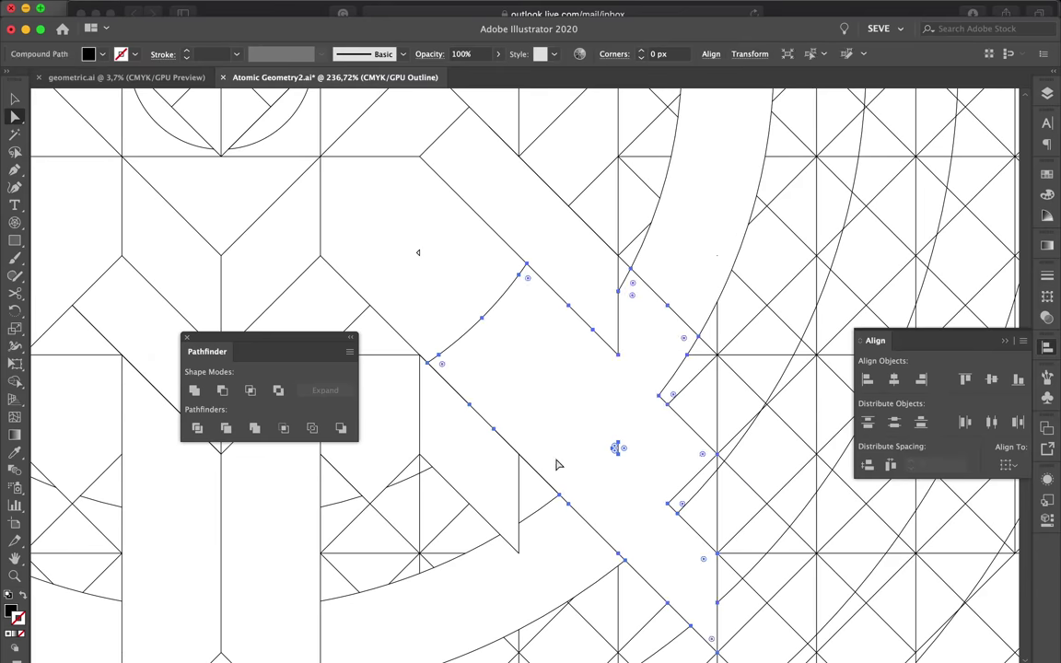
{"action": "scroll", "coordinate": [635, 317], "scroll_direction": "down", "scroll_amount": 5}
{"action": "scroll", "coordinate": [656, 481], "scroll_direction": "up", "scroll_amount": 3}
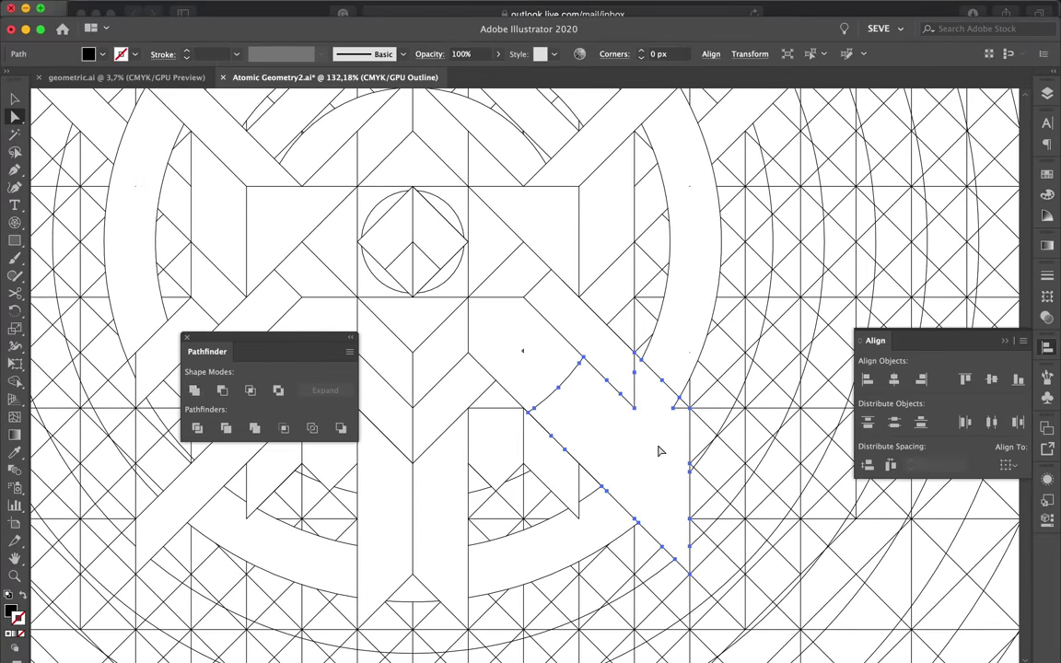
{"action": "scroll", "coordinate": [579, 421], "scroll_direction": "up", "scroll_amount": 2}
{"action": "scroll", "coordinate": [579, 421], "scroll_direction": "left", "scroll_amount": 3}
{"action": "scroll", "coordinate": [627, 356], "scroll_direction": "down", "scroll_amount": 3}
{"action": "left_click", "coordinate": [451, 488], "text": "shift"}
{"action": "scroll", "coordinate": [457, 433], "scroll_direction": "up", "scroll_amount": 4}
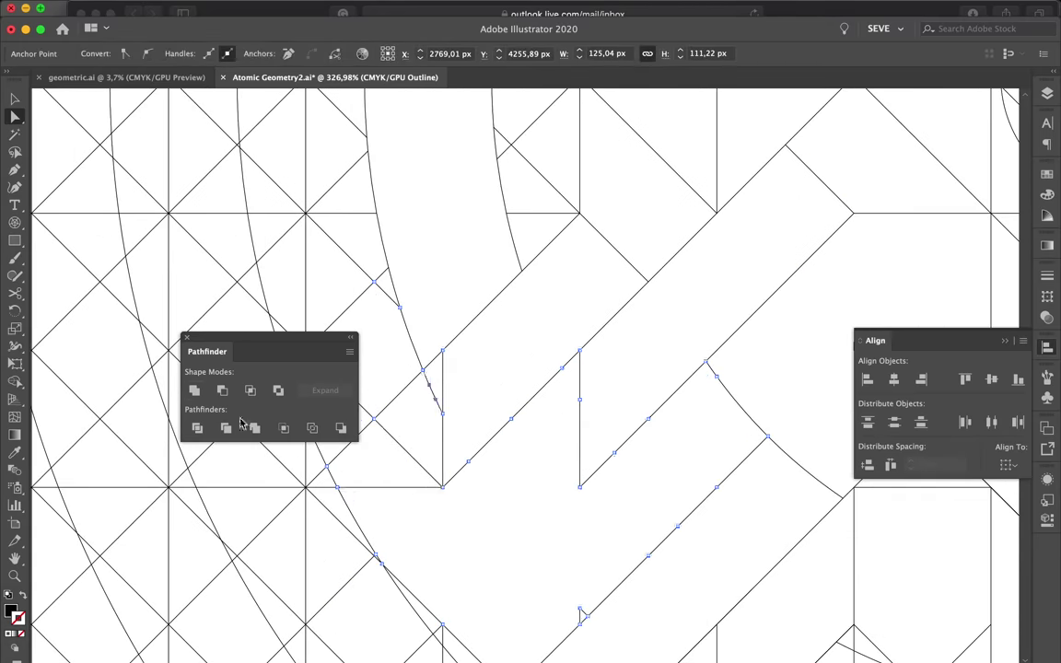
- Divide the left band shape and overlapping shapes at their intersections
{"action": "left_click", "coordinate": [196, 429]}
{"action": "left_click", "coordinate": [566, 551]}
{"action": "scroll", "coordinate": [566, 550], "scroll_direction": "down", "scroll_amount": 2}
{"action": "left_click", "coordinate": [496, 453]}
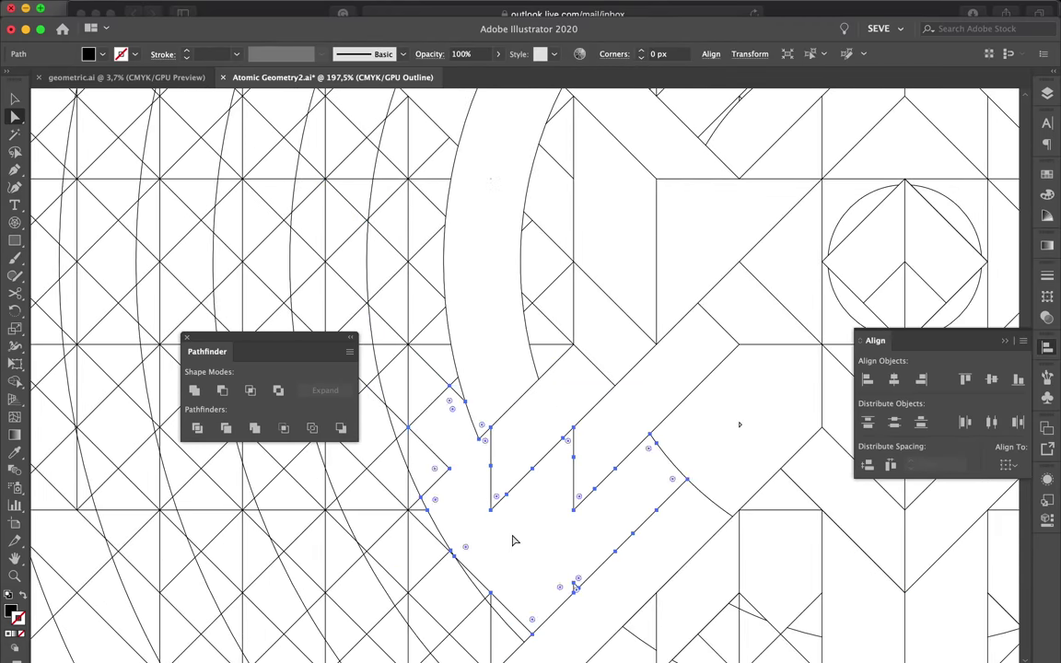
{"action": "left_click", "coordinate": [448, 468]}
{"action": "left_click", "coordinate": [196, 428]}
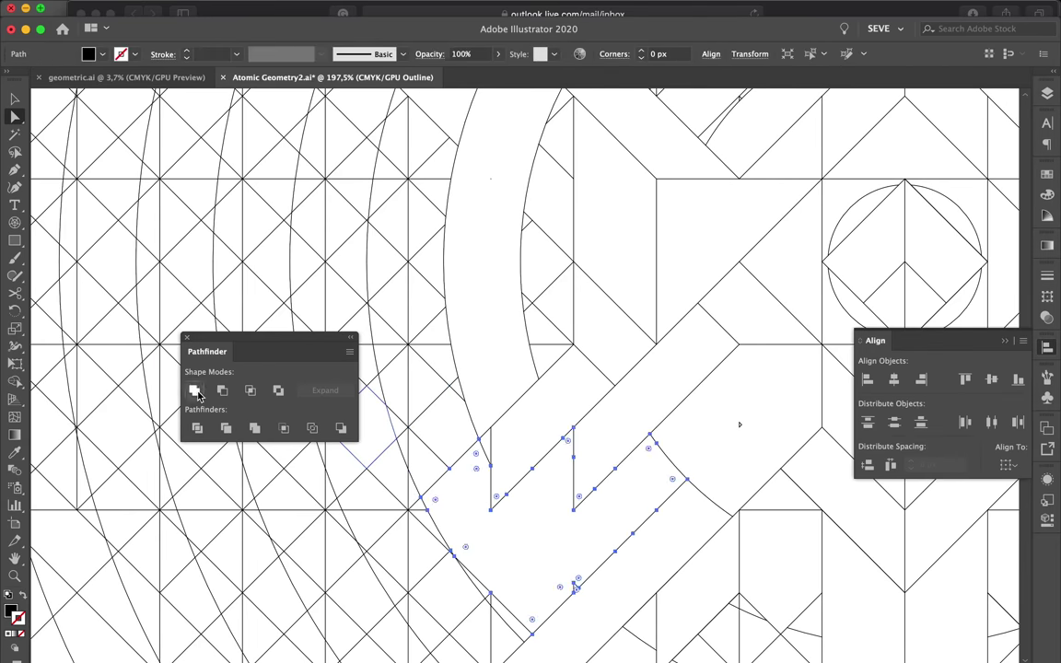
- Select the divided lower-left arm piece together with the diagonal band
{"action": "scroll", "coordinate": [442, 552], "scroll_direction": "down", "scroll_amount": 4}
{"action": "scroll", "coordinate": [454, 559], "scroll_direction": "down", "scroll_amount": 2}
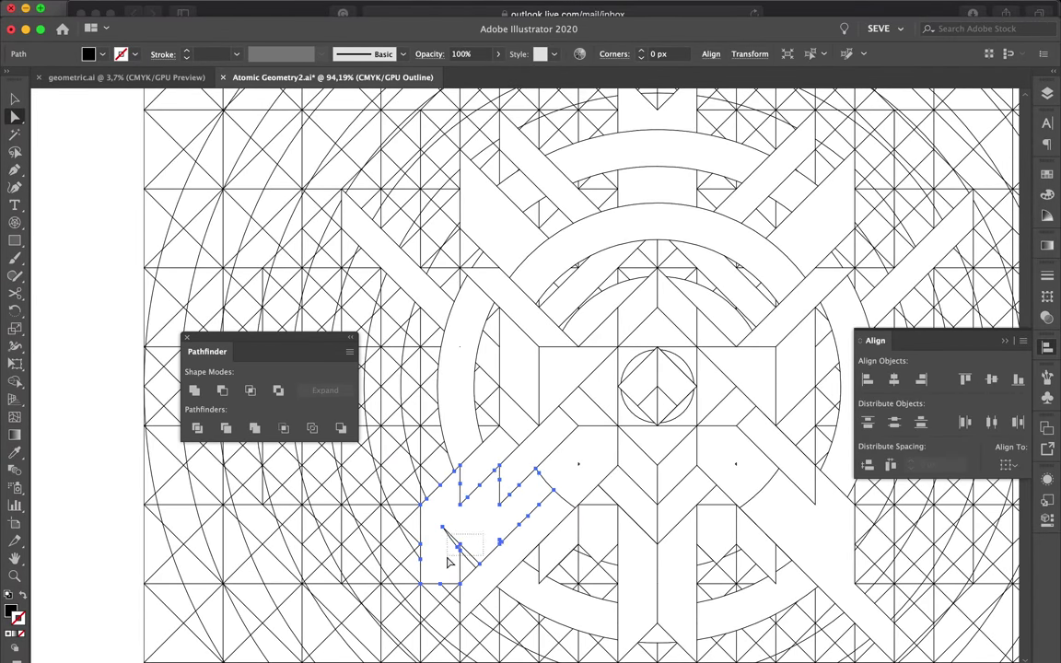
{"action": "scroll", "coordinate": [544, 500], "scroll_direction": "down", "scroll_amount": 3}
{"action": "left_click", "coordinate": [449, 518]}
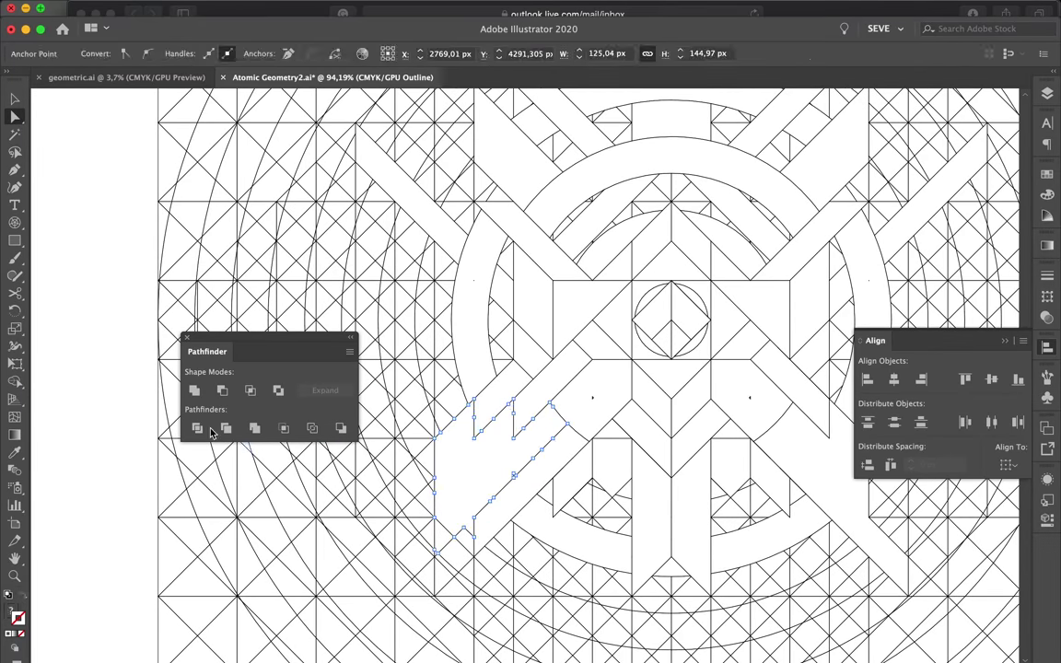
{"action": "scroll", "coordinate": [504, 509], "scroll_direction": "up", "scroll_amount": 5}
{"action": "scroll", "coordinate": [504, 509], "scroll_direction": "down", "scroll_amount": 5}
{"action": "left_click", "coordinate": [380, 566]}
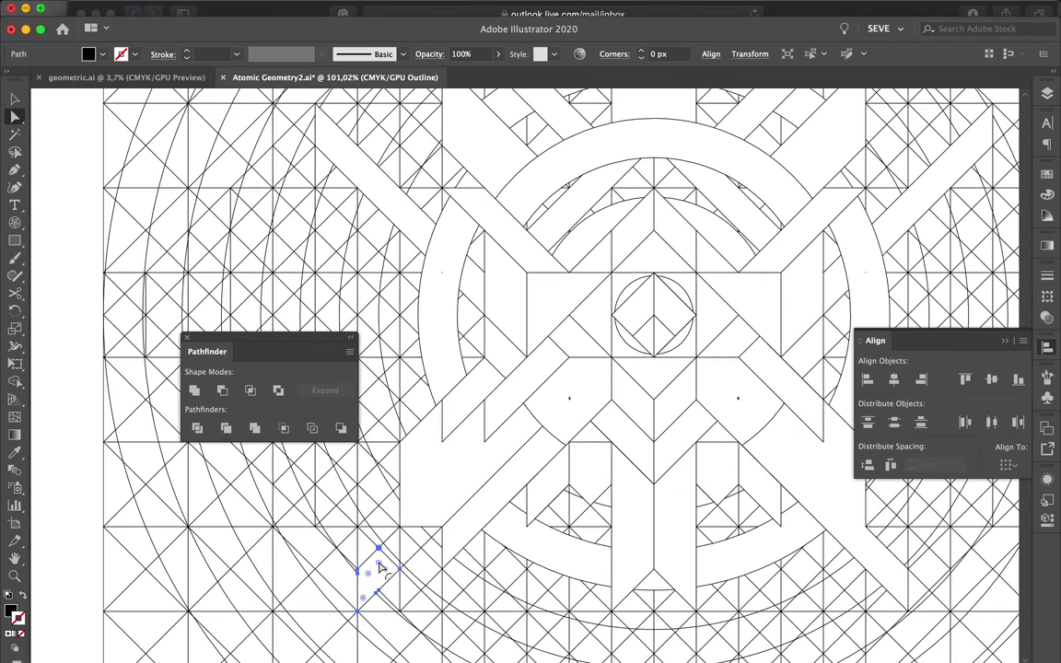
{"action": "left_click", "coordinate": [426, 531], "text": "shift"}
{"action": "scroll", "coordinate": [429, 430], "scroll_direction": "down", "scroll_amount": 4}
{"action": "scroll", "coordinate": [428, 430], "scroll_direction": "up", "scroll_amount": 2}
{"action": "scroll", "coordinate": [412, 523], "scroll_direction": "up", "scroll_amount": 4}
{"action": "scroll", "coordinate": [359, 566], "scroll_direction": "down", "scroll_amount": 2}
- Show the rulers around the canvas
{"action": "key", "text": "super+r"}
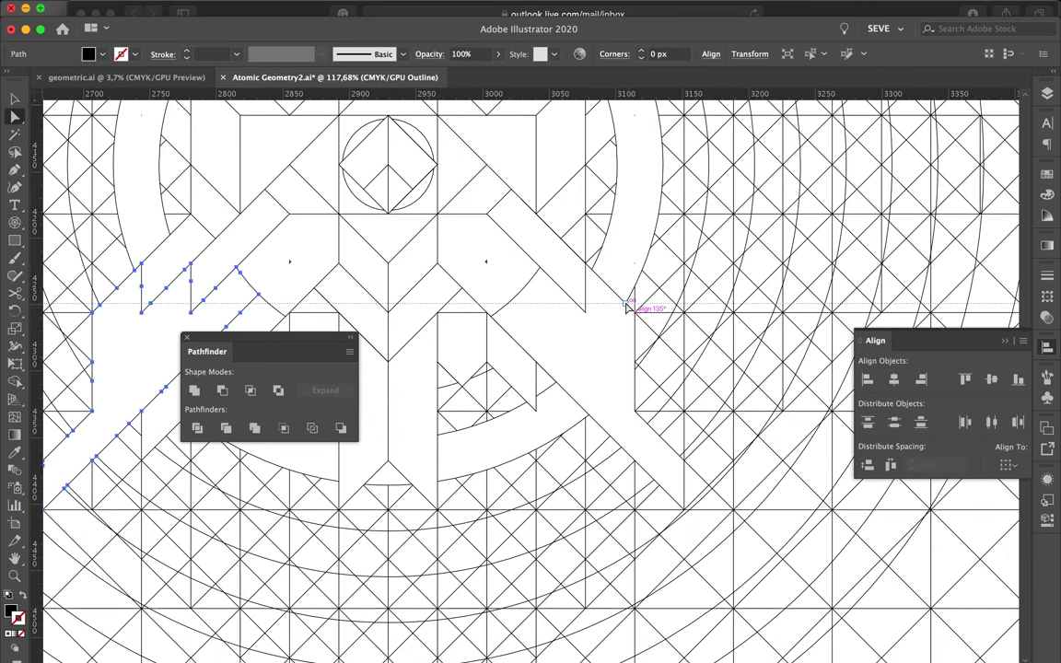
{"action": "scroll", "coordinate": [580, 378], "scroll_direction": "down", "scroll_amount": 1}
{"action": "scroll", "coordinate": [580, 378], "scroll_direction": "down", "scroll_amount": 3}
{"action": "scroll", "coordinate": [584, 379], "scroll_direction": "down", "scroll_amount": 2}
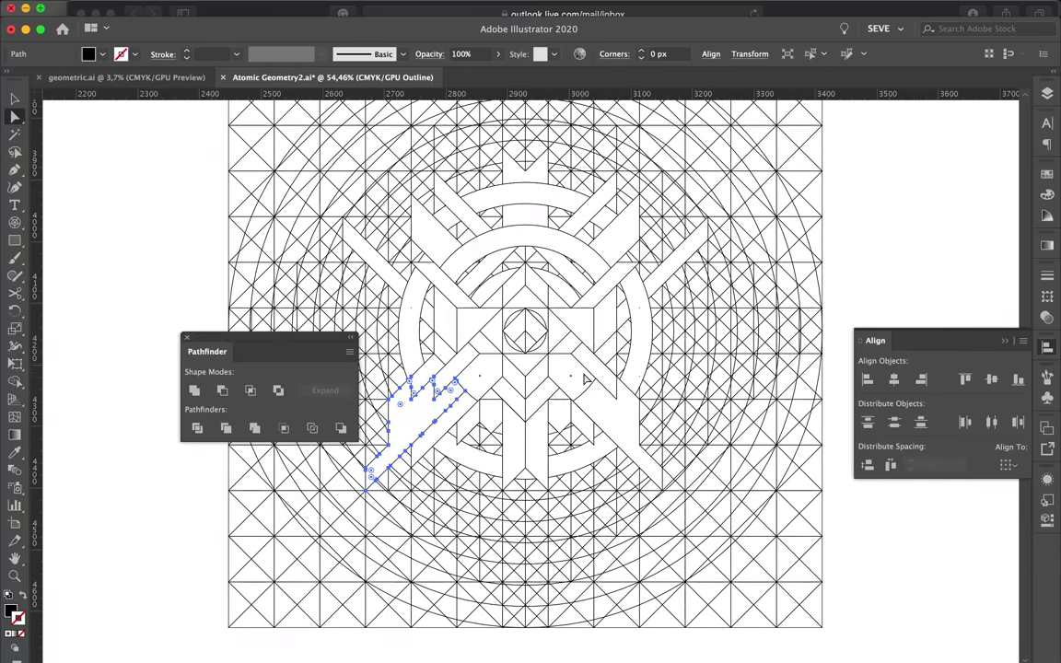
{"action": "scroll", "coordinate": [584, 379], "scroll_direction": "up", "scroll_amount": 1}
- Unite the small piece, notch and stem beneath the emblem's central block into one shape
{"action": "key", "text": "f"}
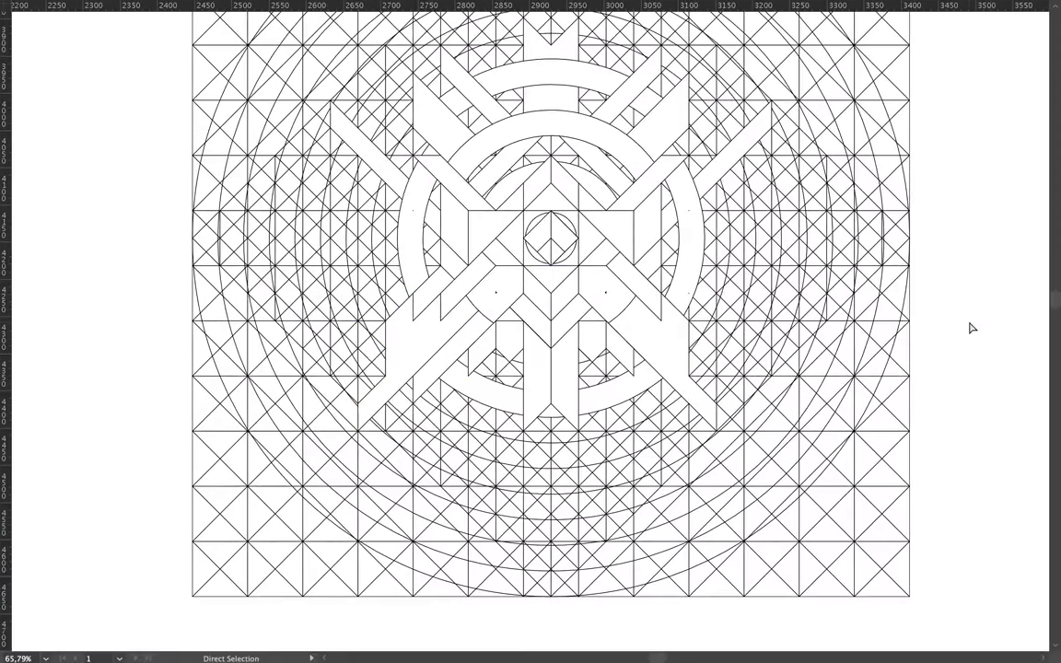
{"action": "scroll", "coordinate": [711, 234], "scroll_direction": "up", "scroll_amount": 2}
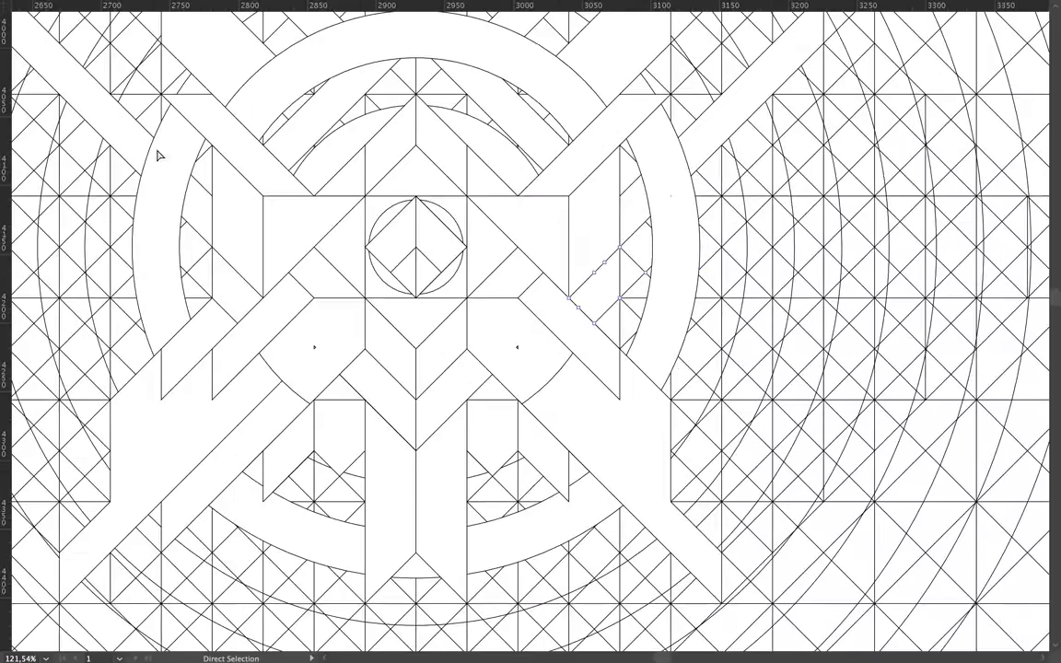
{"action": "key", "text": "f"}
{"action": "scroll", "coordinate": [526, 374], "scroll_direction": "down", "scroll_amount": 2}
{"action": "scroll", "coordinate": [509, 421], "scroll_direction": "down", "scroll_amount": 2}
{"action": "scroll", "coordinate": [510, 422], "scroll_direction": "left", "scroll_amount": 3}
{"action": "scroll", "coordinate": [495, 448], "scroll_direction": "down", "scroll_amount": 2}
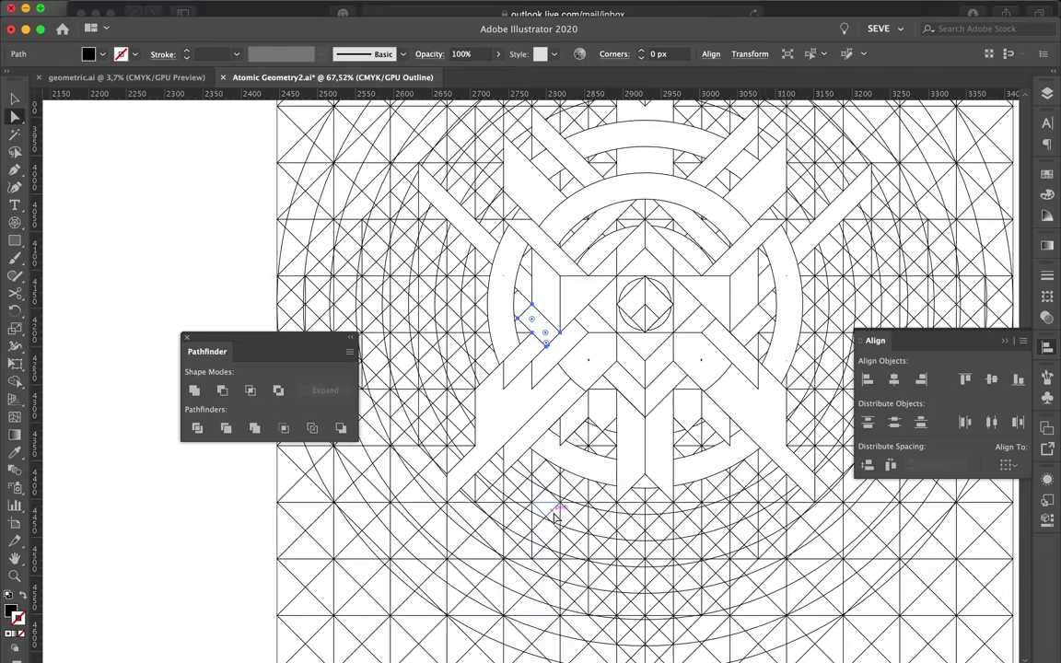
{"action": "scroll", "coordinate": [612, 452], "scroll_direction": "up", "scroll_amount": 2}
{"action": "scroll", "coordinate": [593, 291], "scroll_direction": "up", "scroll_amount": 2}
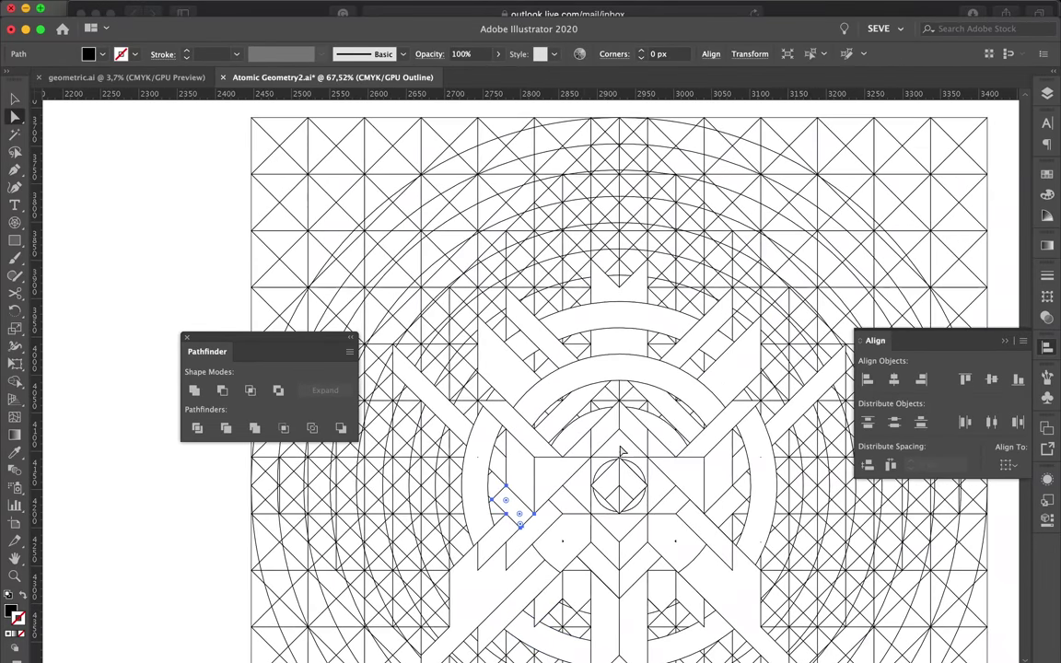
{"action": "scroll", "coordinate": [621, 451], "scroll_direction": "down", "scroll_amount": 5}
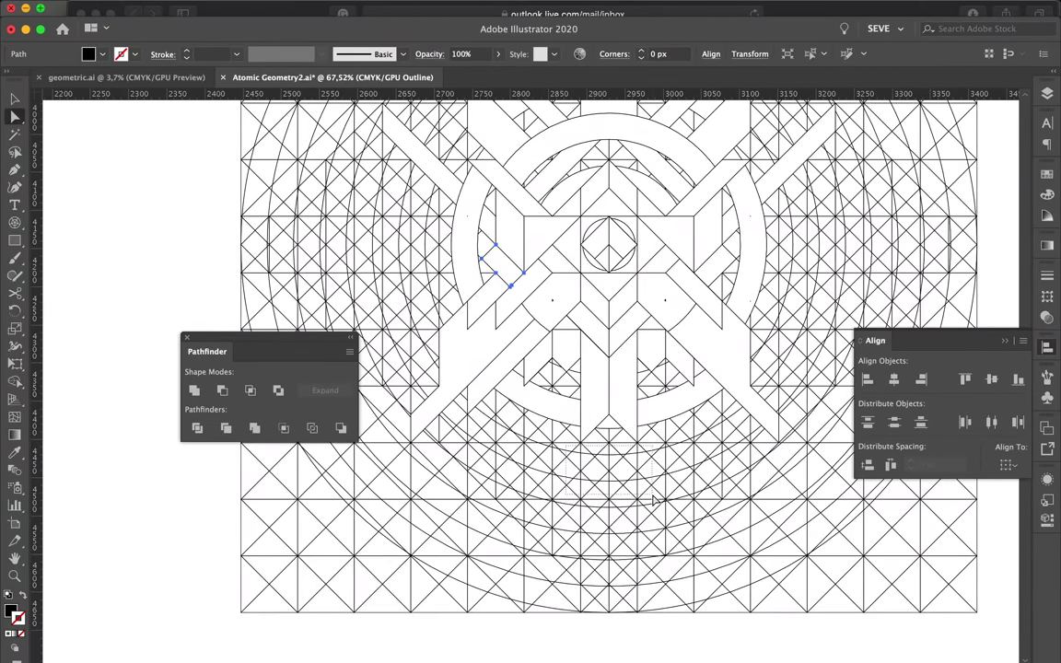
{"action": "left_click_drag", "start_coordinate": [652, 500], "coordinate": [647, 496]}
{"action": "scroll", "coordinate": [523, 637], "scroll_direction": "up", "scroll_amount": 5}
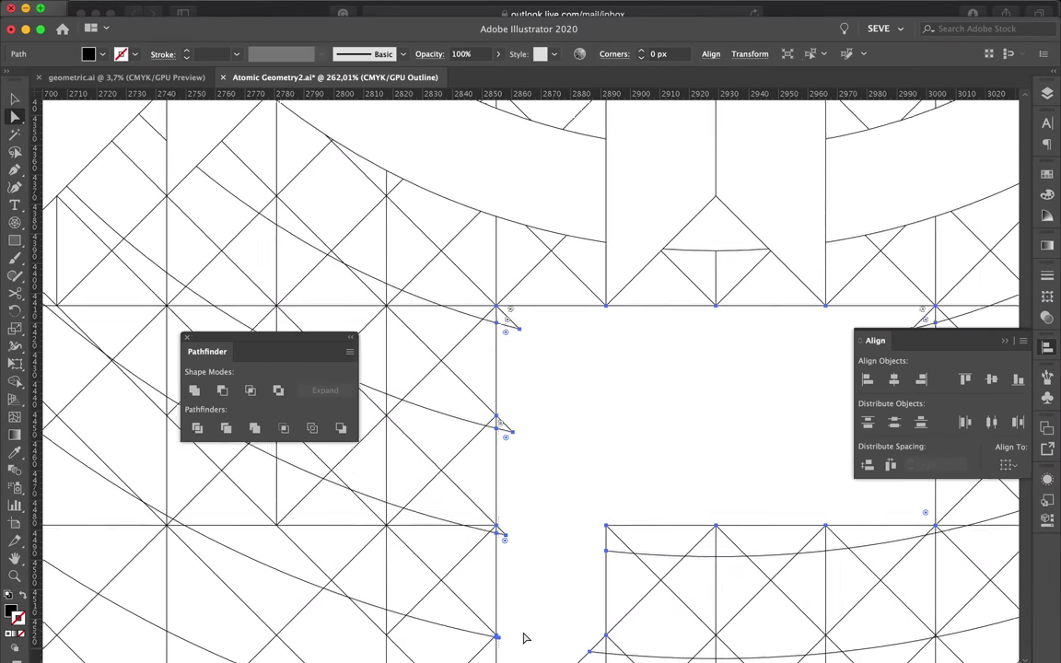
{"action": "scroll", "coordinate": [524, 637], "scroll_direction": "down", "scroll_amount": 1}
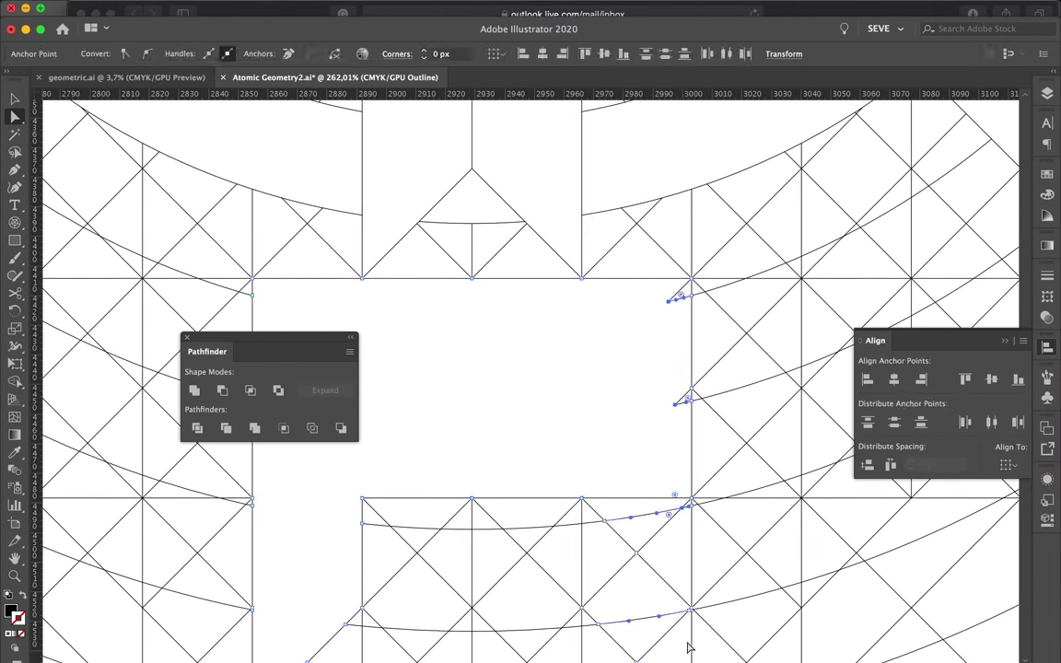
{"action": "scroll", "coordinate": [658, 580], "scroll_direction": "down", "scroll_amount": 5}
{"action": "scroll", "coordinate": [521, 498], "scroll_direction": "up", "scroll_amount": 2}
{"action": "left_click_drag", "start_coordinate": [505, 474], "coordinate": [519, 477]}
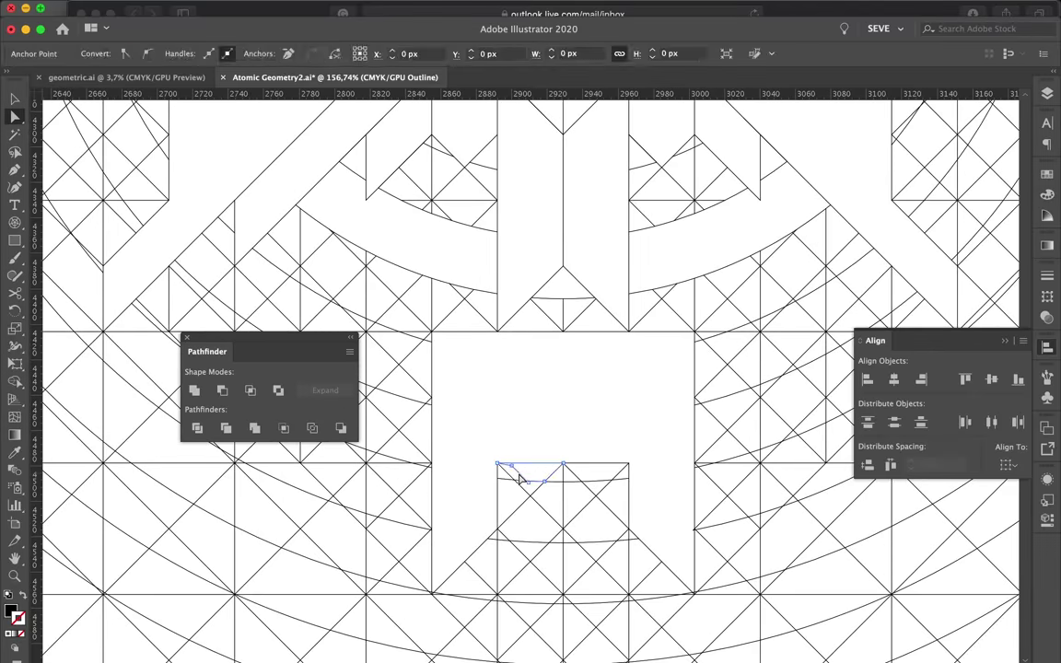
{"action": "left_click_drag", "start_coordinate": [504, 617], "coordinate": [504, 615]}
{"action": "scroll", "coordinate": [558, 449], "scroll_direction": "down", "scroll_amount": 3}
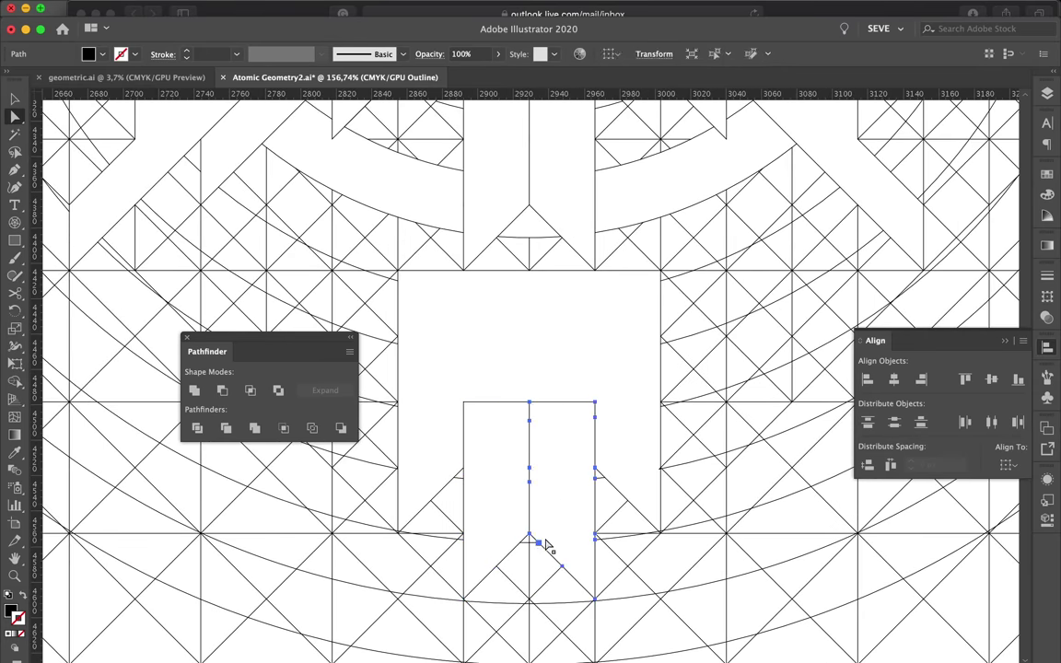
{"action": "scroll", "coordinate": [538, 544], "scroll_direction": "down", "scroll_amount": 3}
{"action": "scroll", "coordinate": [551, 492], "scroll_direction": "up", "scroll_amount": 1}
{"action": "left_click", "coordinate": [503, 411]}
- Merge the right crescent's fragments into a single solid shape
{"action": "scroll", "coordinate": [503, 412], "scroll_direction": "up", "scroll_amount": 5}
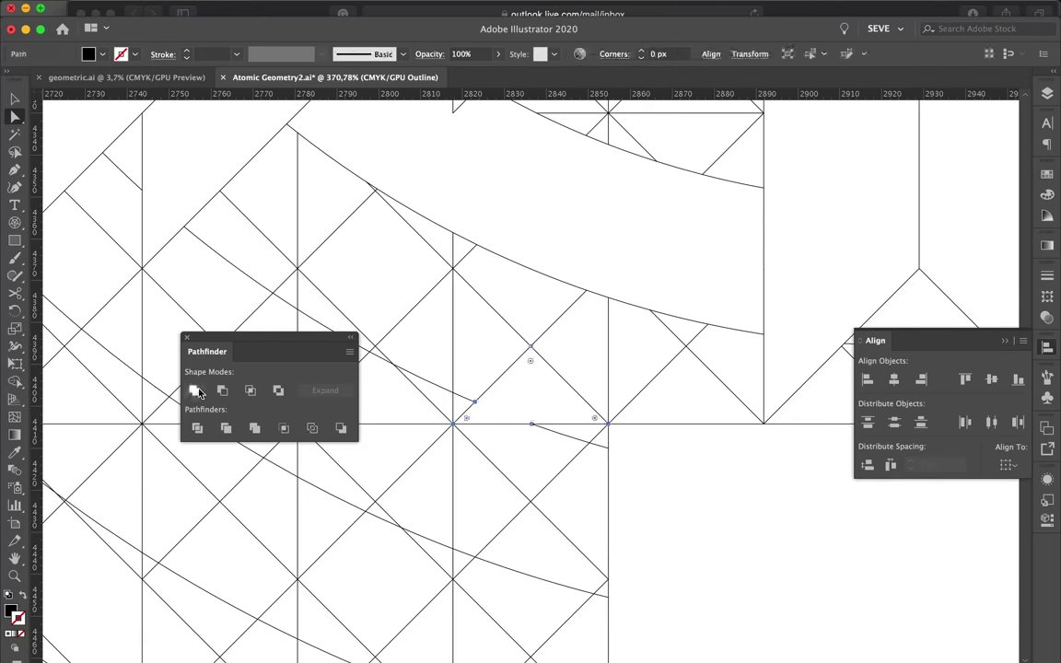
{"action": "scroll", "coordinate": [633, 403], "scroll_direction": "right", "scroll_amount": 5}
{"action": "scroll", "coordinate": [438, 395], "scroll_direction": "down", "scroll_amount": 3}
{"action": "scroll", "coordinate": [611, 407], "scroll_direction": "down", "scroll_amount": 2}
{"action": "scroll", "coordinate": [762, 415], "scroll_direction": "up", "scroll_amount": 4}
{"action": "scroll", "coordinate": [727, 423], "scroll_direction": "down", "scroll_amount": 5}
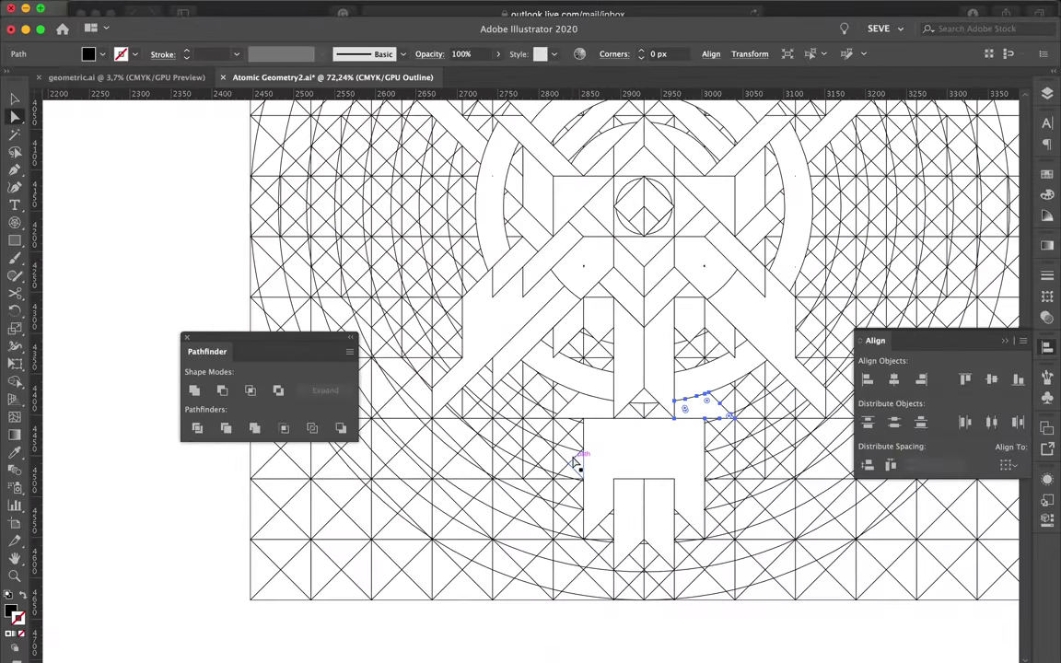
{"action": "scroll", "coordinate": [574, 464], "scroll_direction": "right", "scroll_amount": 2}
{"action": "scroll", "coordinate": [575, 463], "scroll_direction": "up", "scroll_amount": 2}
{"action": "left_click", "coordinate": [762, 223]}
{"action": "scroll", "coordinate": [762, 223], "scroll_direction": "up", "scroll_amount": 3}
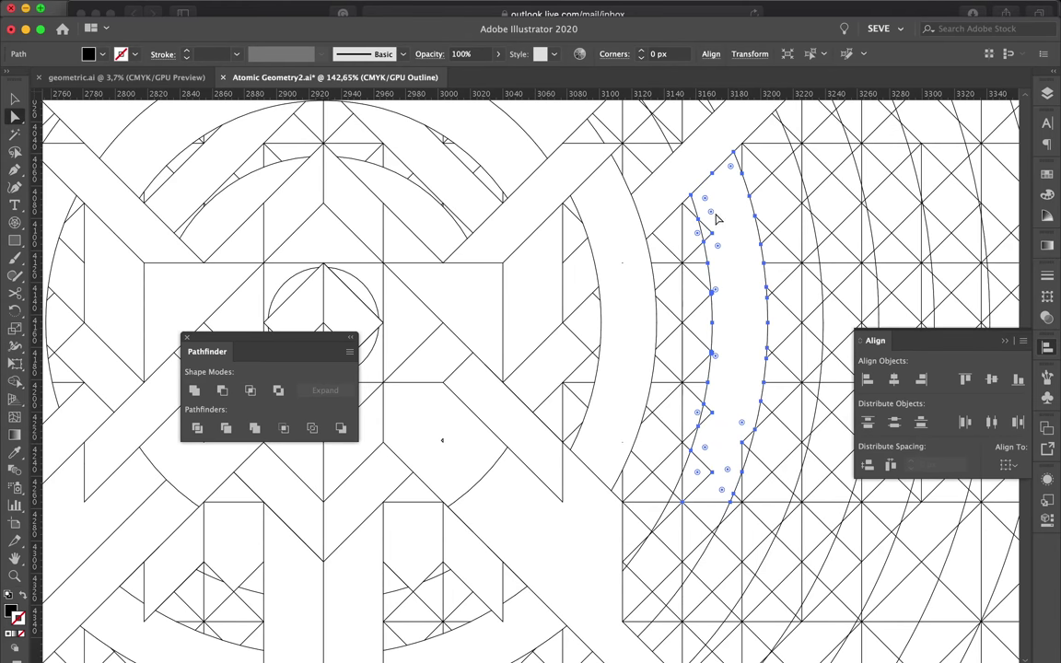
{"action": "scroll", "coordinate": [728, 387], "scroll_direction": "down", "scroll_amount": 1}
{"action": "left_click", "coordinate": [646, 445]}
- Check the right crescent join, then combine the left crescent's pieces into one shape
{"action": "scroll", "coordinate": [646, 445], "scroll_direction": "up", "scroll_amount": 2}
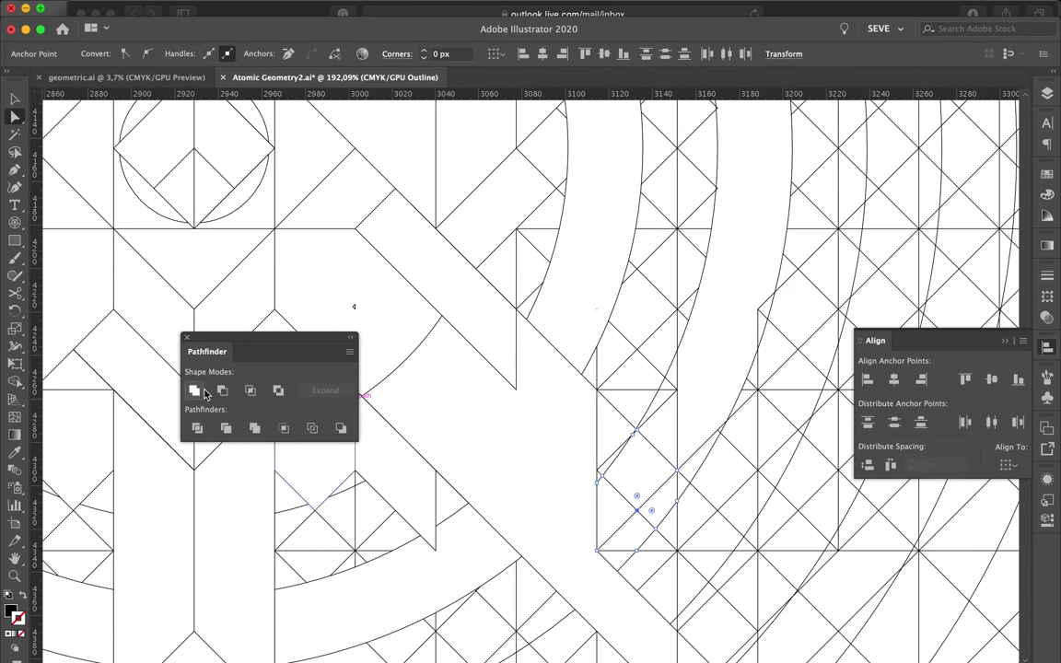
{"action": "scroll", "coordinate": [698, 423], "scroll_direction": "up", "scroll_amount": 5}
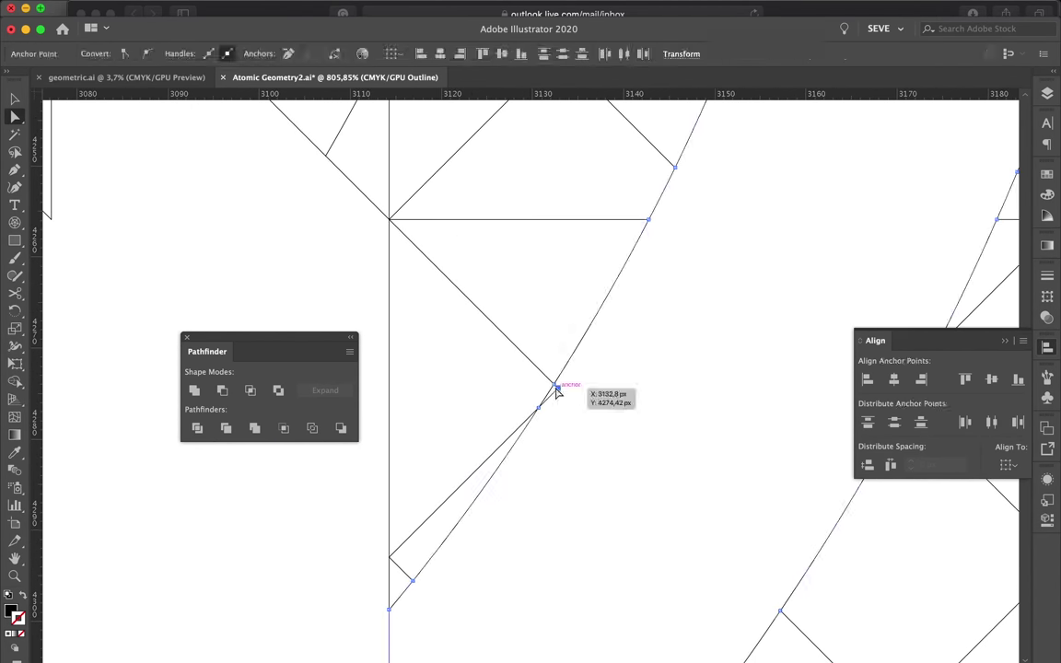
{"action": "left_click", "coordinate": [615, 377]}
{"action": "scroll", "coordinate": [615, 378], "scroll_direction": "down", "scroll_amount": 3}
{"action": "scroll", "coordinate": [647, 410], "scroll_direction": "up", "scroll_amount": 2}
{"action": "scroll", "coordinate": [580, 284], "scroll_direction": "down", "scroll_amount": 3}
{"action": "scroll", "coordinate": [705, 294], "scroll_direction": "down", "scroll_amount": 2}
{"action": "scroll", "coordinate": [644, 386], "scroll_direction": "up", "scroll_amount": 2}
{"action": "scroll", "coordinate": [604, 367], "scroll_direction": "down", "scroll_amount": 3}
{"action": "scroll", "coordinate": [479, 402], "scroll_direction": "down", "scroll_amount": 2}
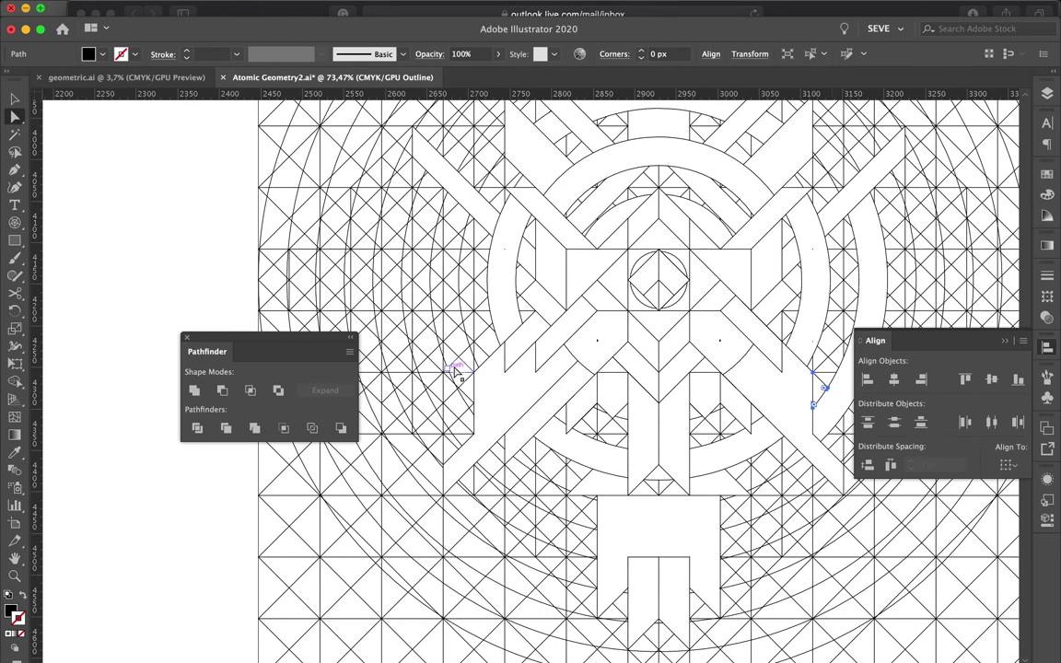
{"action": "left_click", "coordinate": [458, 405]}
{"action": "left_click", "coordinate": [428, 394]}
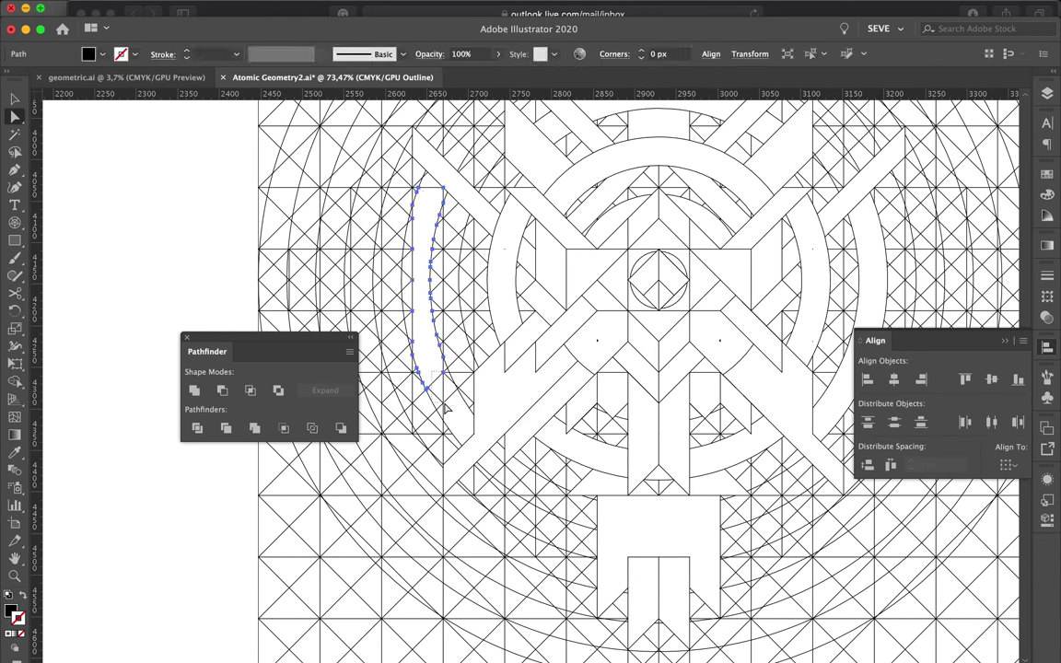
{"action": "scroll", "coordinate": [431, 414], "scroll_direction": "up", "scroll_amount": 3}
{"action": "scroll", "coordinate": [428, 433], "scroll_direction": "down", "scroll_amount": 2}
{"action": "left_click", "coordinate": [426, 444]}
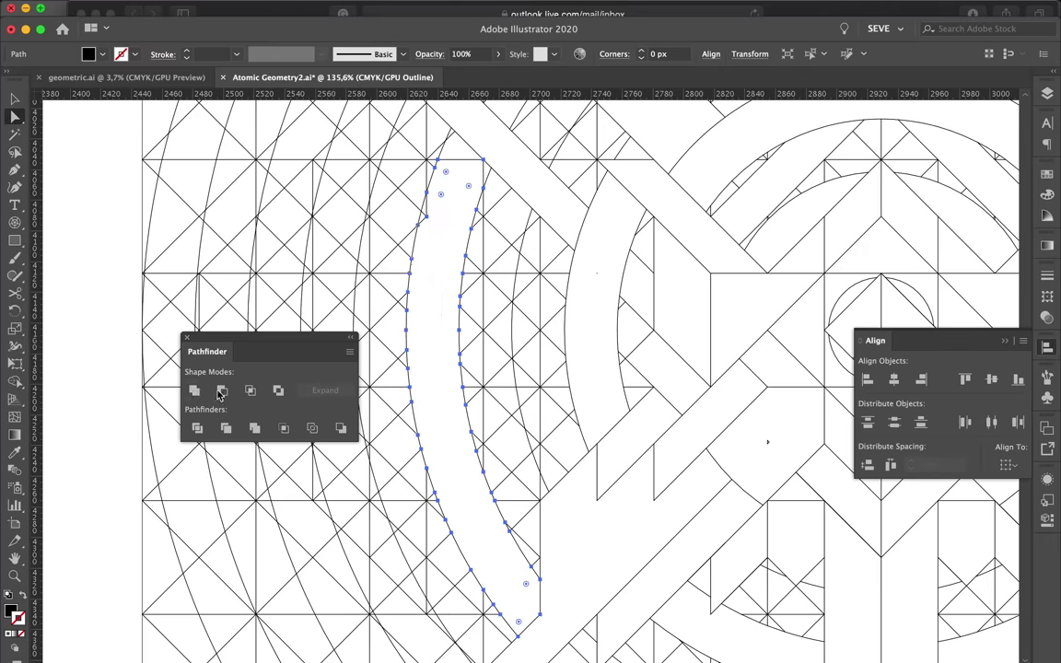
- Unite the lower-left diagonal band pieces into a single shape
{"action": "scroll", "coordinate": [432, 433], "scroll_direction": "up", "scroll_amount": 2}
{"action": "scroll", "coordinate": [476, 231], "scroll_direction": "up", "scroll_amount": 2}
{"action": "scroll", "coordinate": [503, 338], "scroll_direction": "up", "scroll_amount": 2}
{"action": "scroll", "coordinate": [554, 431], "scroll_direction": "down", "scroll_amount": 3}
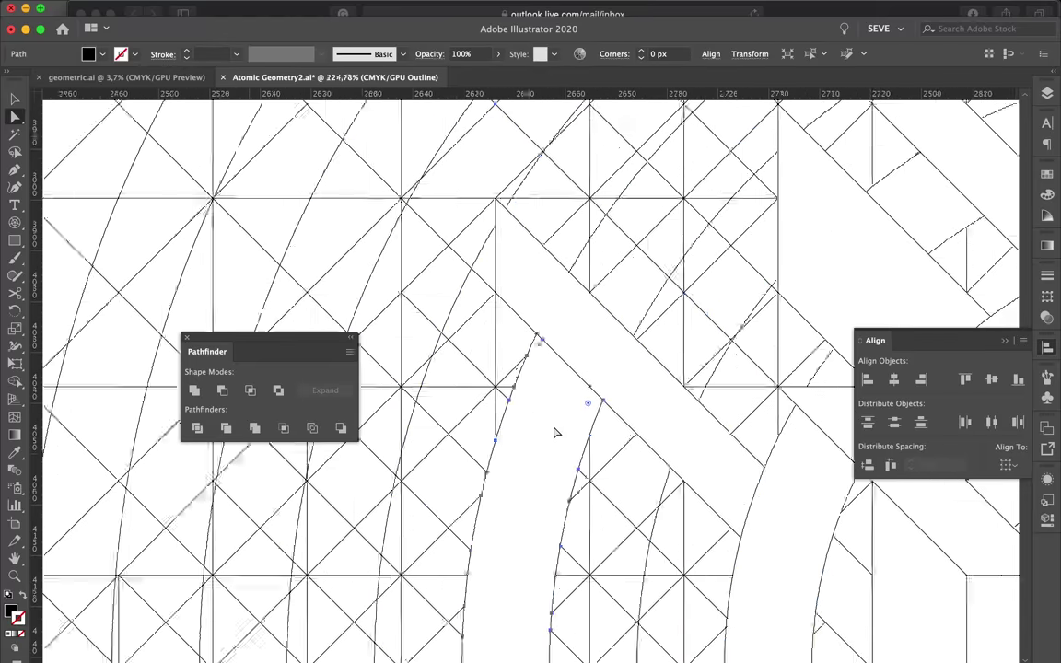
{"action": "scroll", "coordinate": [554, 431], "scroll_direction": "down", "scroll_amount": 2}
{"action": "scroll", "coordinate": [554, 431], "scroll_direction": "down", "scroll_amount": 1}
{"action": "scroll", "coordinate": [582, 513], "scroll_direction": "down", "scroll_amount": 1}
{"action": "left_click", "coordinate": [587, 492]}
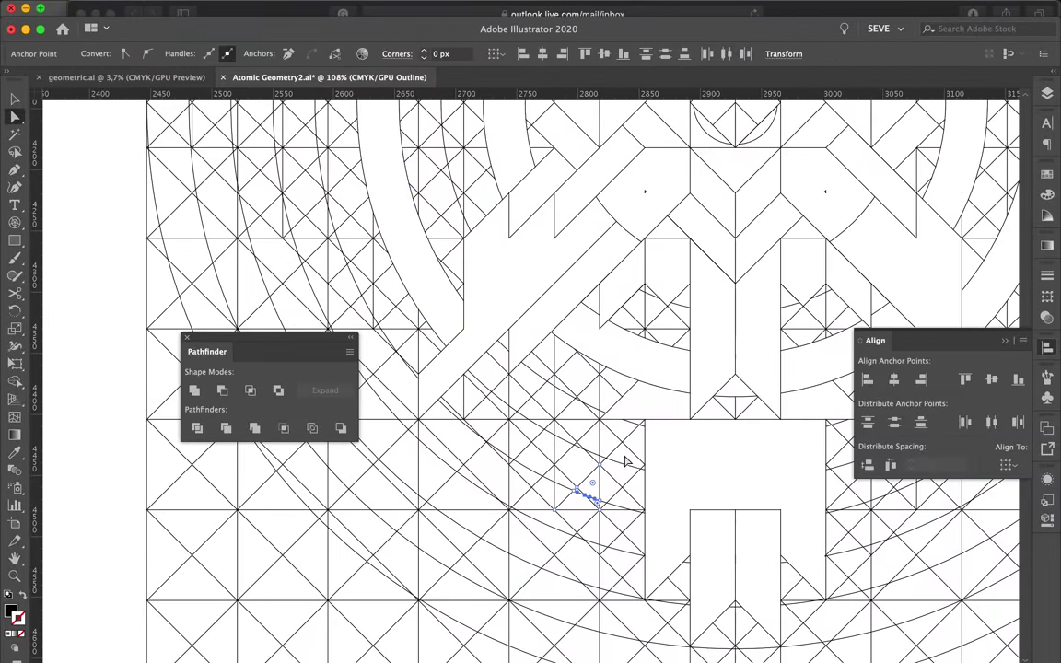
{"action": "scroll", "coordinate": [623, 389], "scroll_direction": "up", "scroll_amount": 3}
{"action": "scroll", "coordinate": [543, 465], "scroll_direction": "down", "scroll_amount": 2}
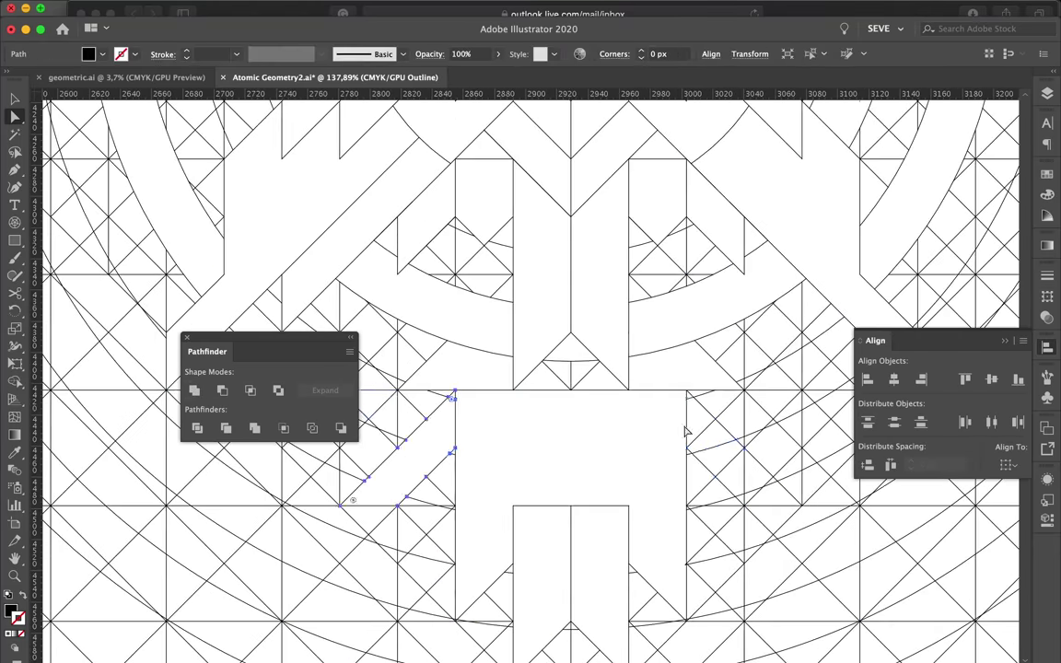
{"action": "left_click", "coordinate": [193, 393]}
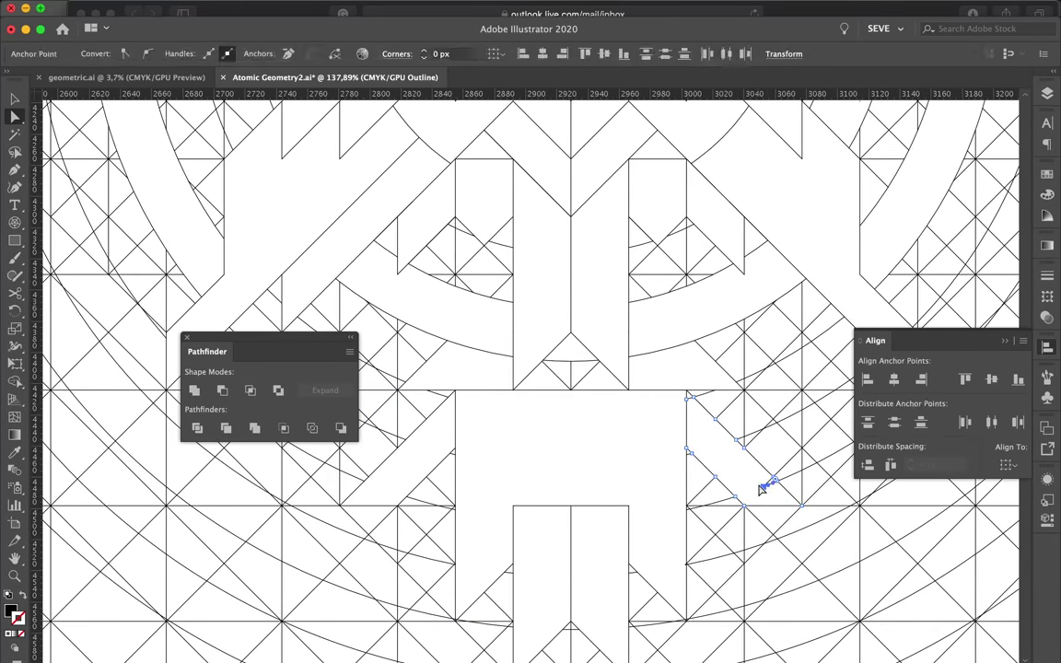
- Select the matching diagonal band piece on the right side
{"action": "scroll", "coordinate": [761, 490], "scroll_direction": "up", "scroll_amount": 3}
{"action": "left_click", "coordinate": [680, 346]}
{"action": "scroll", "coordinate": [675, 391], "scroll_direction": "down", "scroll_amount": 3}
{"action": "scroll", "coordinate": [669, 405], "scroll_direction": "down", "scroll_amount": 2}
{"action": "scroll", "coordinate": [668, 403], "scroll_direction": "down", "scroll_amount": 1}
{"action": "scroll", "coordinate": [665, 396], "scroll_direction": "down", "scroll_amount": 1}
{"action": "scroll", "coordinate": [645, 387], "scroll_direction": "down", "scroll_amount": 2}
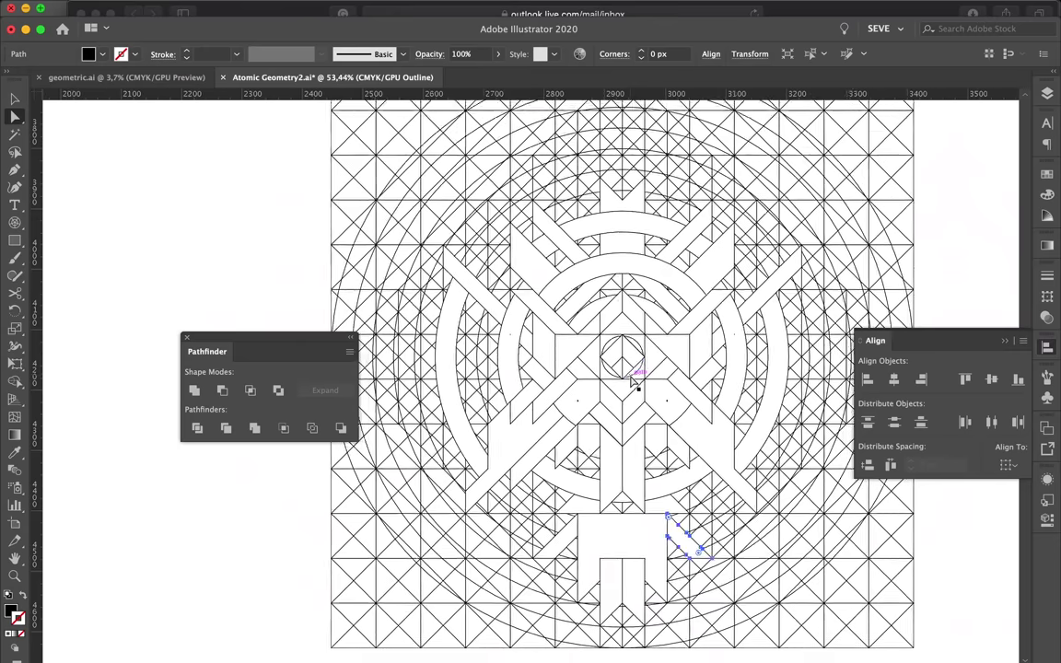
- Unite the top chevron pieces and fuse the small arc piece into the chevron
{"action": "scroll", "coordinate": [734, 468], "scroll_direction": "up", "scroll_amount": 1}
{"action": "scroll", "coordinate": [710, 379], "scroll_direction": "up", "scroll_amount": 2}
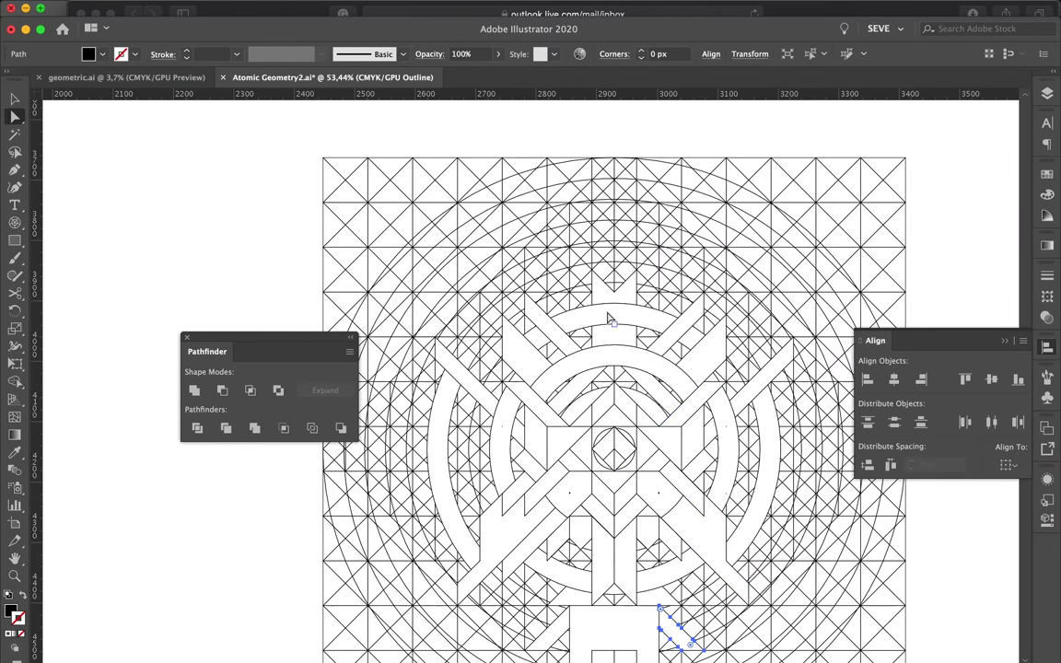
{"action": "scroll", "coordinate": [652, 291], "scroll_direction": "up", "scroll_amount": 2}
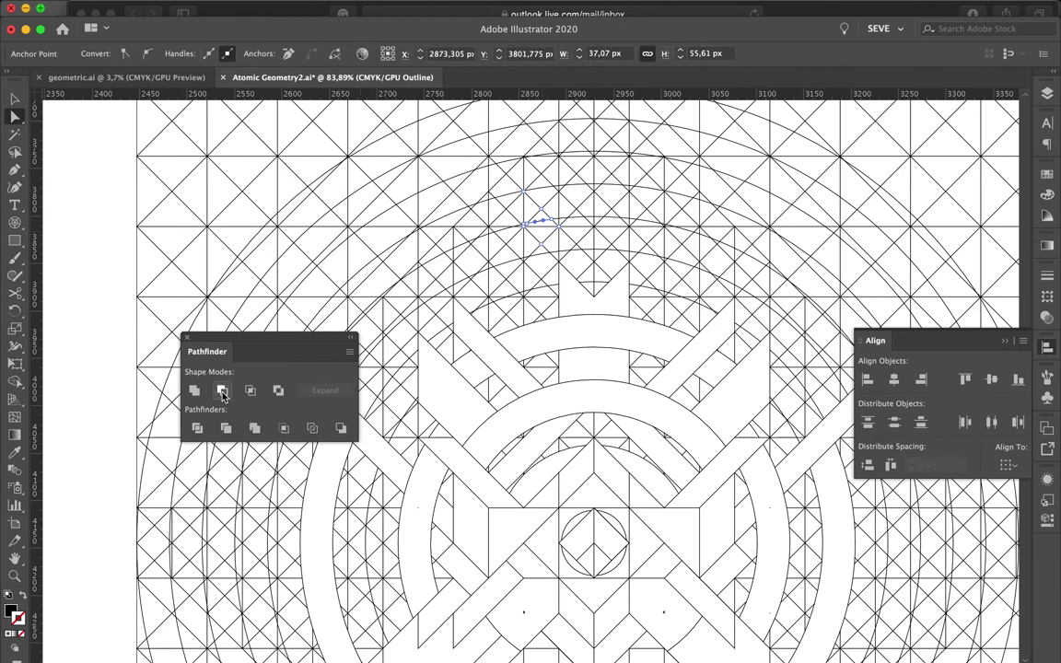
{"action": "scroll", "coordinate": [566, 238], "scroll_direction": "up", "scroll_amount": 2}
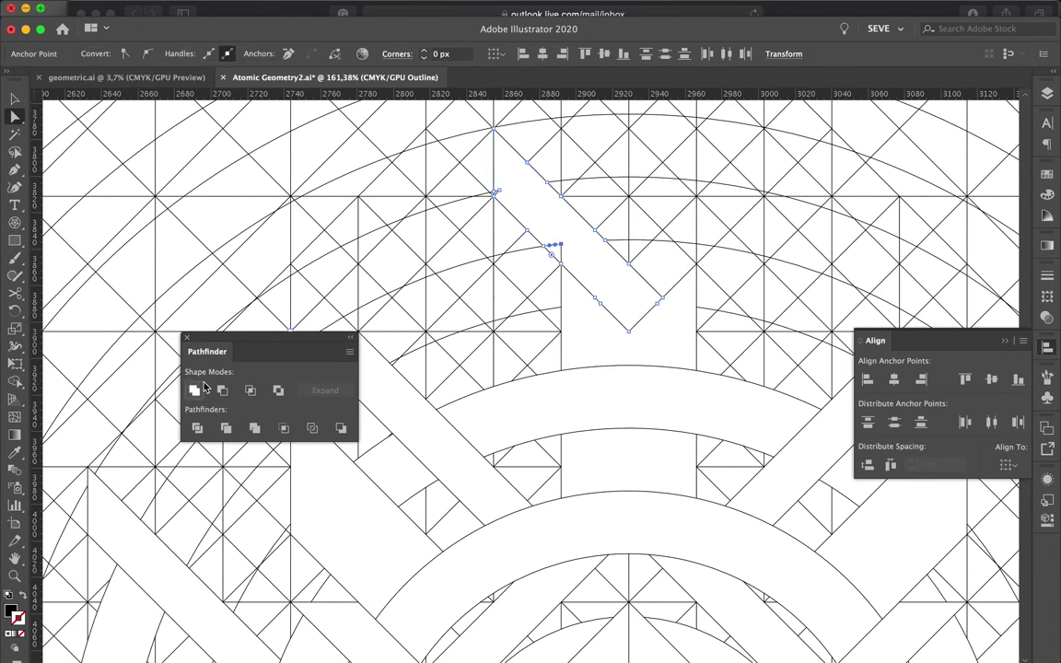
{"action": "left_click", "coordinate": [495, 194], "text": "alt"}
{"action": "scroll", "coordinate": [497, 213], "scroll_direction": "up", "scroll_amount": 2}
{"action": "scroll", "coordinate": [642, 405], "scroll_direction": "down", "scroll_amount": 1}
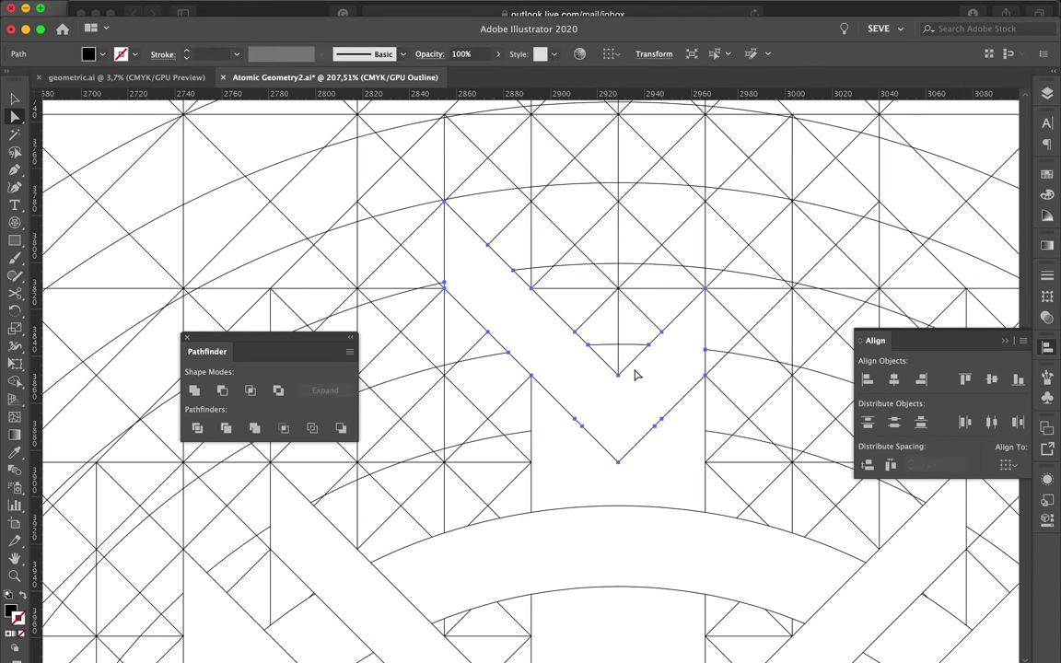
{"action": "left_click", "coordinate": [737, 274], "text": "alt"}
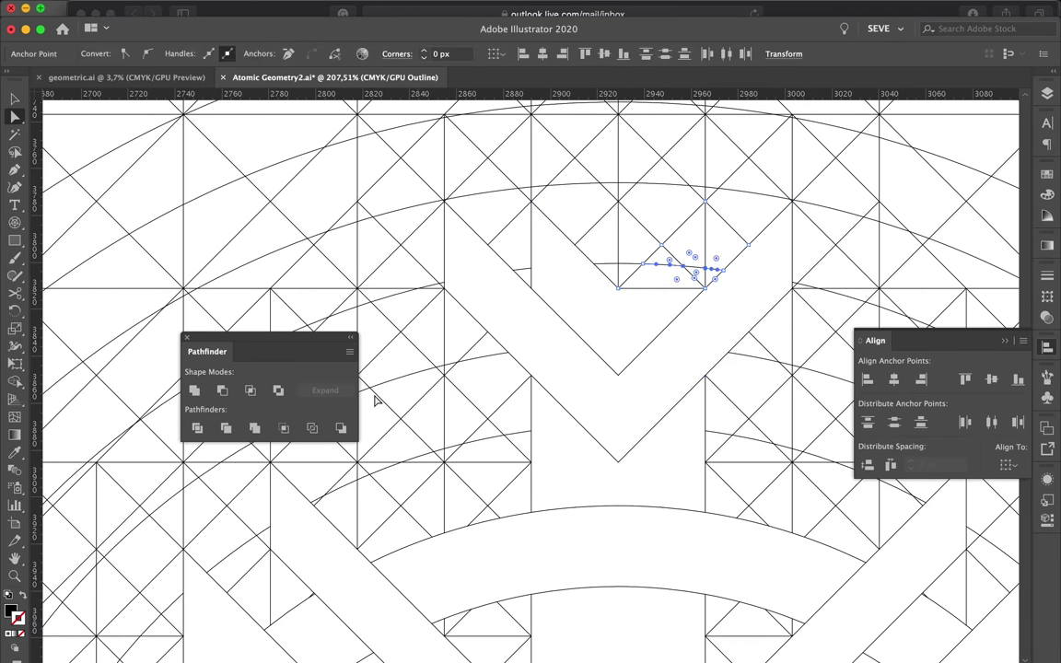
{"action": "left_click", "coordinate": [226, 392]}
- Merge the selected band piece into one solid shape
{"action": "scroll", "coordinate": [537, 319], "scroll_direction": "down", "scroll_amount": 3}
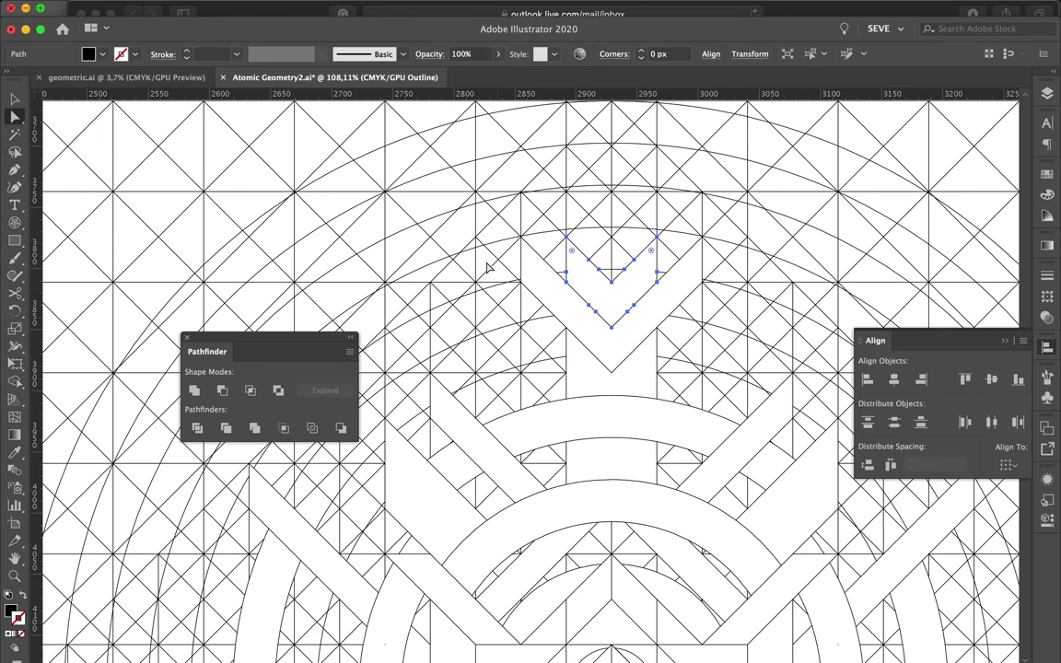
{"action": "scroll", "coordinate": [488, 267], "scroll_direction": "up", "scroll_amount": 2}
{"action": "scroll", "coordinate": [509, 279], "scroll_direction": "up", "scroll_amount": 2}
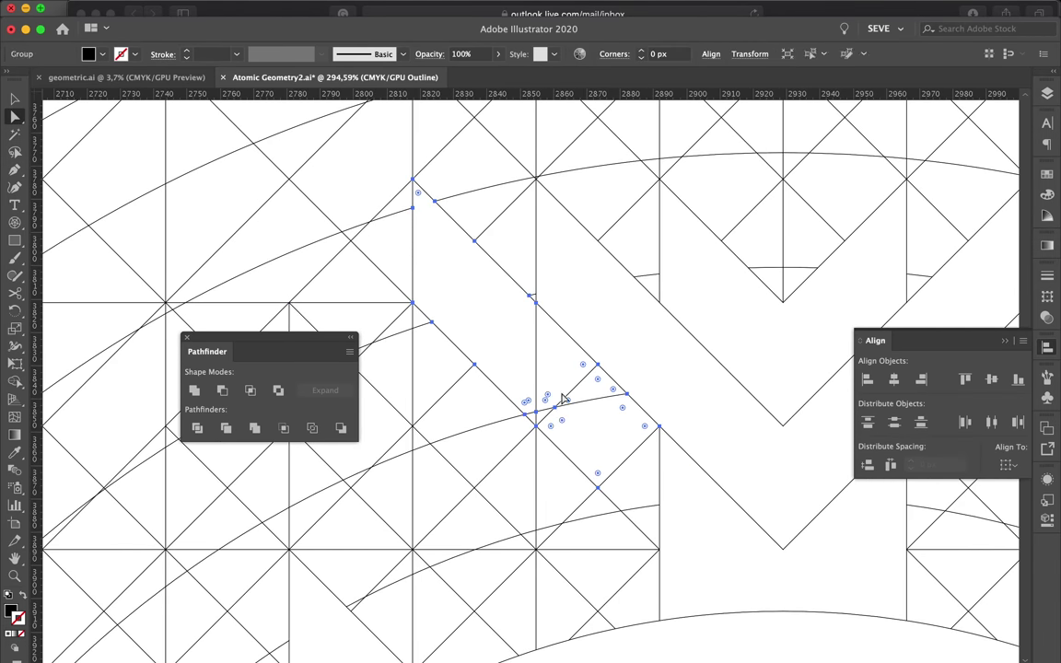
{"action": "scroll", "coordinate": [589, 433], "scroll_direction": "down", "scroll_amount": 2}
{"action": "scroll", "coordinate": [648, 505], "scroll_direction": "up", "scroll_amount": 2}
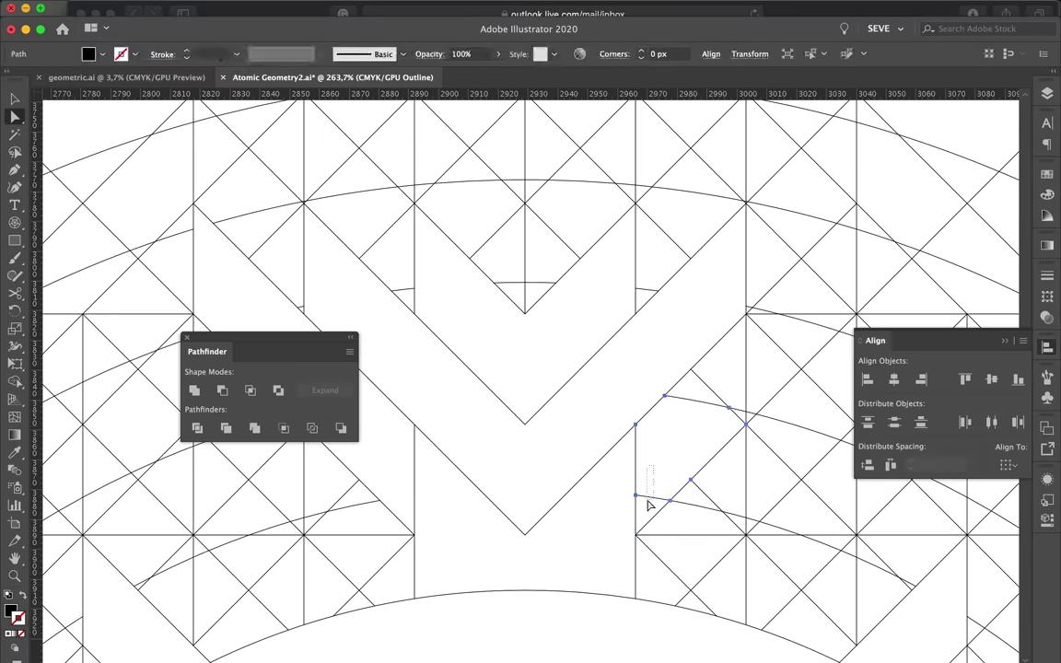
{"action": "left_click", "coordinate": [240, 424]}
{"action": "scroll", "coordinate": [645, 368], "scroll_direction": "down", "scroll_amount": 3}
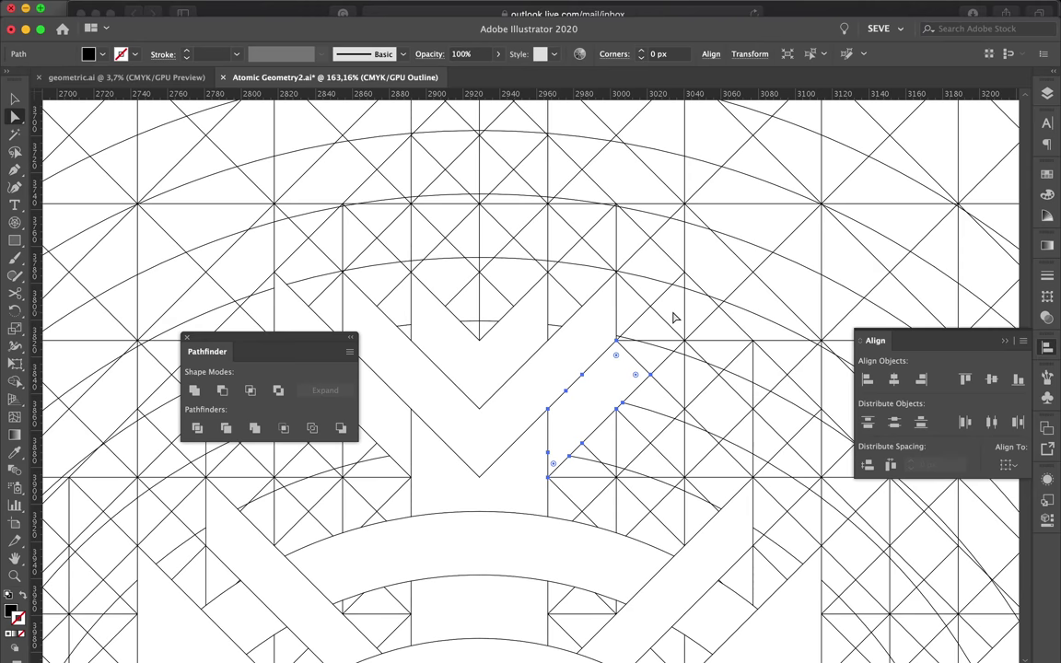
{"action": "left_click", "coordinate": [648, 339]}
{"action": "scroll", "coordinate": [648, 337], "scroll_direction": "up", "scroll_amount": 2}
{"action": "scroll", "coordinate": [647, 329], "scroll_direction": "up", "scroll_amount": 3}
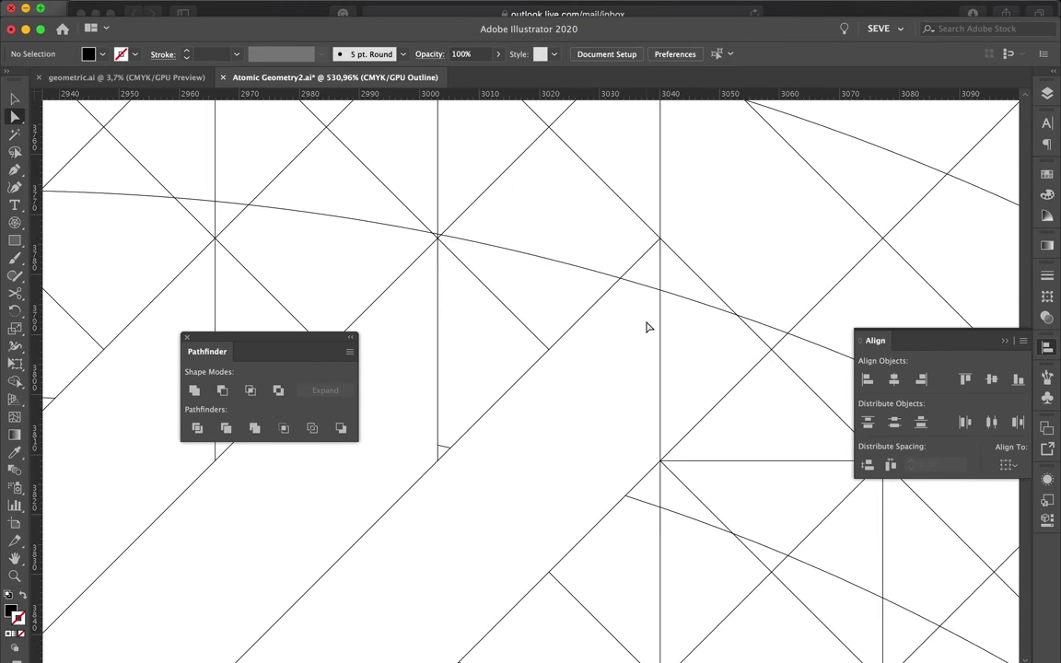
{"action": "scroll", "coordinate": [556, 398], "scroll_direction": "down", "scroll_amount": 5}
- Close the open diamond path at the top of the emblem by joining its ends
{"action": "left_click", "coordinate": [452, 434]}
{"action": "scroll", "coordinate": [451, 433], "scroll_direction": "up", "scroll_amount": 4}
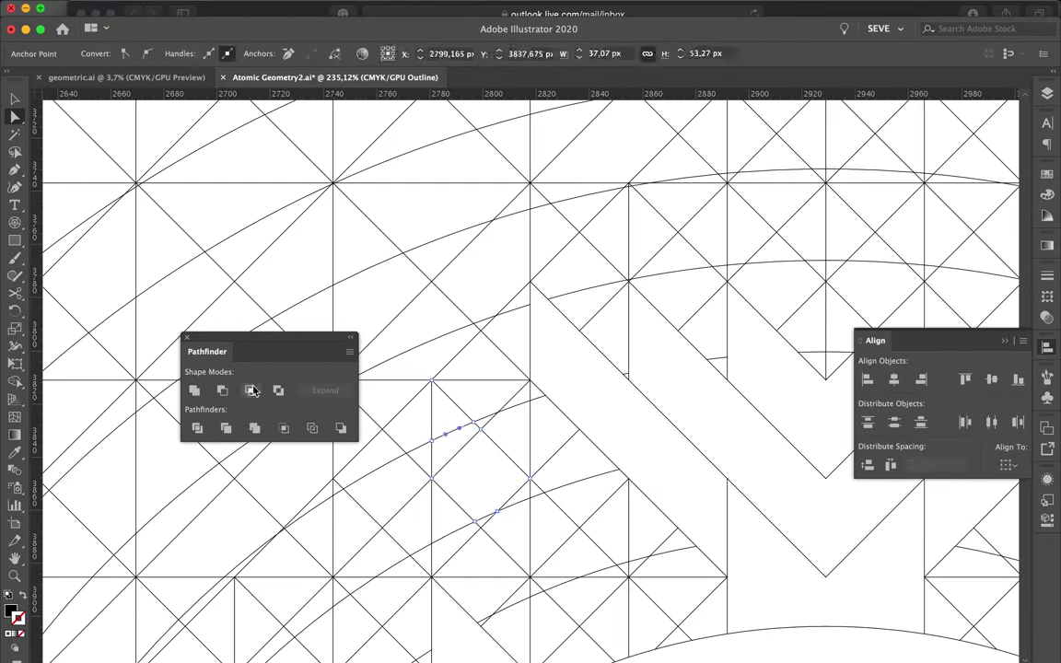
{"action": "left_click", "coordinate": [599, 634]}
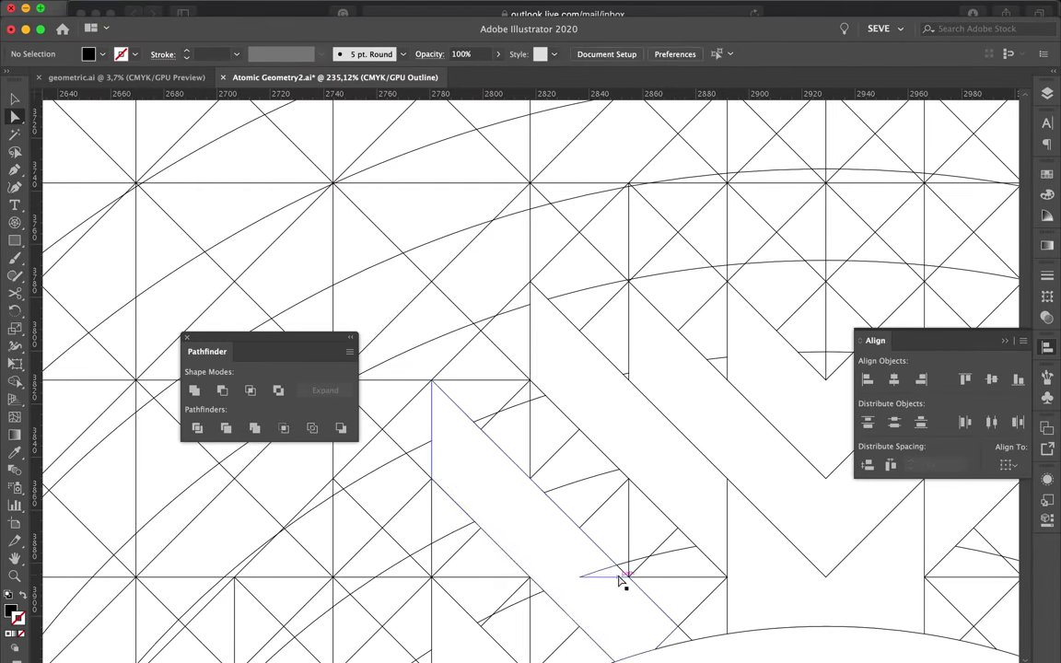
{"action": "left_click", "coordinate": [568, 490]}
{"action": "scroll", "coordinate": [569, 490], "scroll_direction": "down", "scroll_amount": 2}
{"action": "scroll", "coordinate": [609, 455], "scroll_direction": "down", "scroll_amount": 2}
{"action": "scroll", "coordinate": [523, 474], "scroll_direction": "up", "scroll_amount": 2}
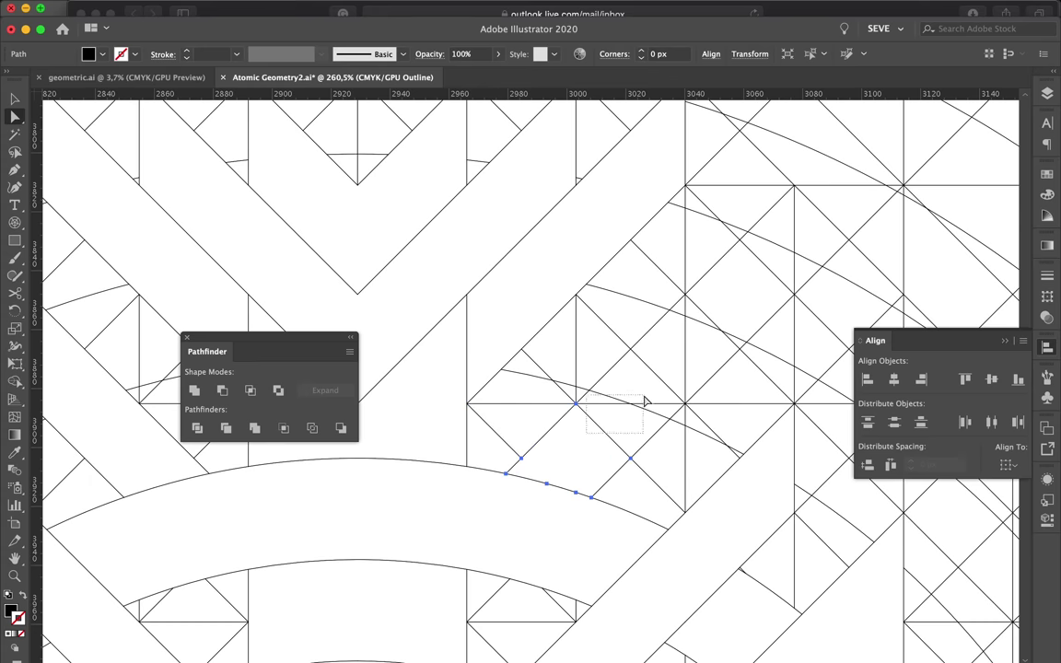
{"action": "scroll", "coordinate": [647, 416], "scroll_direction": "down", "scroll_amount": 4}
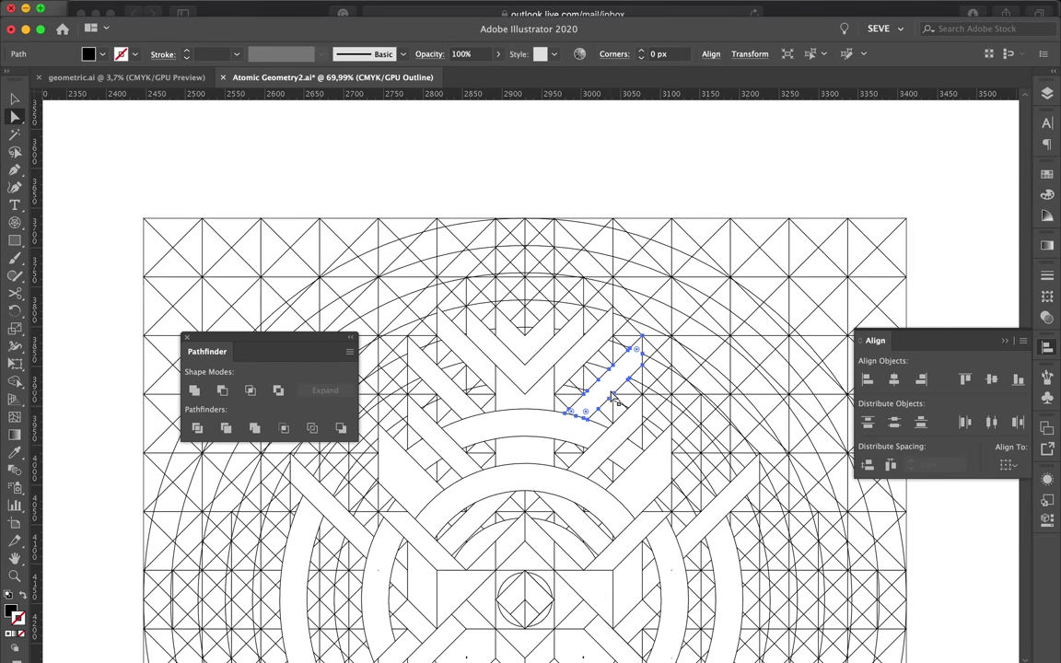
{"action": "scroll", "coordinate": [647, 416], "scroll_direction": "up", "scroll_amount": 5}
{"action": "left_click", "coordinate": [504, 252]}
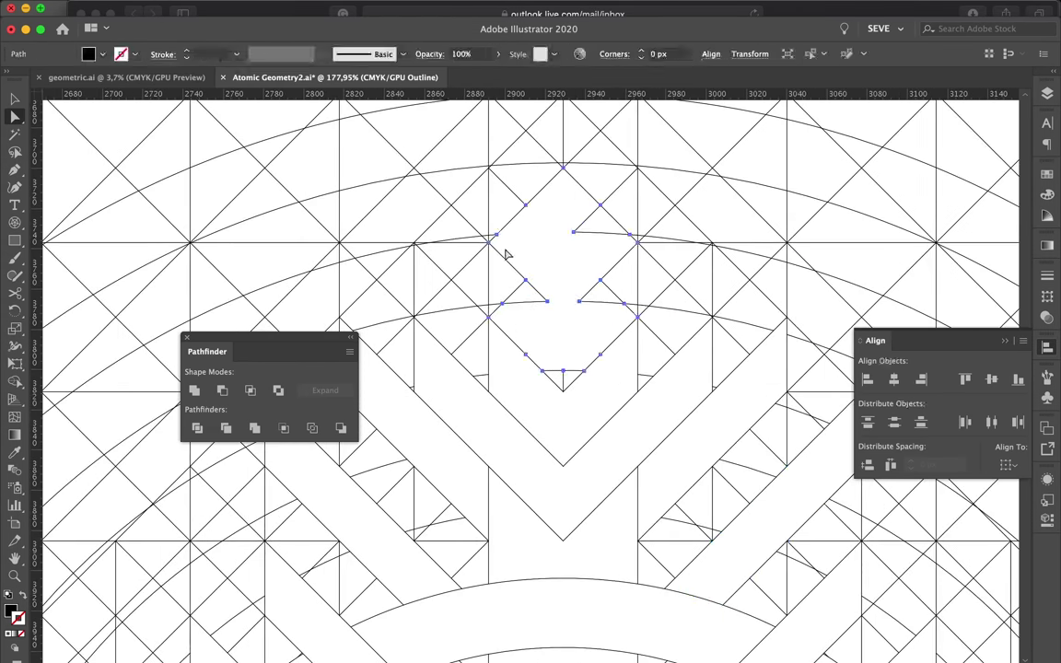
{"action": "key", "text": "ctrl+j"}
- Unite the adjoining crescent arc pieces into one shape
{"action": "scroll", "coordinate": [569, 329], "scroll_direction": "down", "scroll_amount": 3}
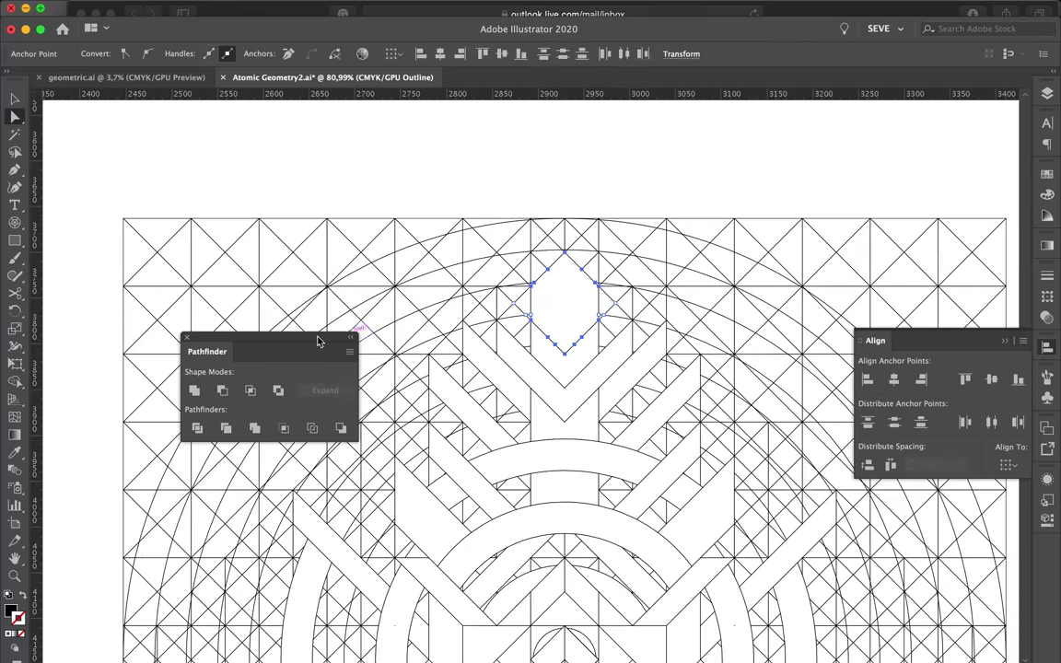
{"action": "scroll", "coordinate": [526, 319], "scroll_direction": "up", "scroll_amount": 3}
{"action": "scroll", "coordinate": [539, 374], "scroll_direction": "down", "scroll_amount": 4}
{"action": "scroll", "coordinate": [539, 381], "scroll_direction": "down", "scroll_amount": 1}
{"action": "scroll", "coordinate": [540, 380], "scroll_direction": "down", "scroll_amount": 1}
{"action": "scroll", "coordinate": [515, 423], "scroll_direction": "up", "scroll_amount": 1}
{"action": "scroll", "coordinate": [472, 502], "scroll_direction": "up", "scroll_amount": 4}
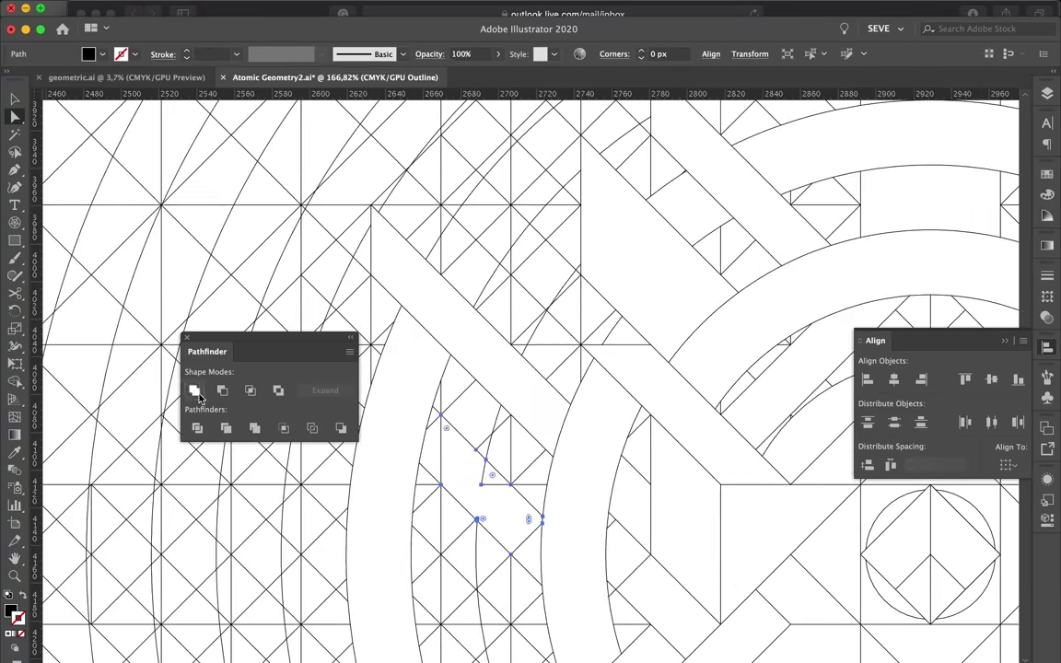
{"action": "left_click", "coordinate": [194, 391]}
{"action": "scroll", "coordinate": [559, 573], "scroll_direction": "up", "scroll_amount": 2}
{"action": "scroll", "coordinate": [668, 523], "scroll_direction": "down", "scroll_amount": 1}
{"action": "scroll", "coordinate": [532, 414], "scroll_direction": "down", "scroll_amount": 2}
{"action": "scroll", "coordinate": [593, 458], "scroll_direction": "down", "scroll_amount": 1}
{"action": "scroll", "coordinate": [594, 457], "scroll_direction": "up", "scroll_amount": 1}
{"action": "scroll", "coordinate": [656, 450], "scroll_direction": "up", "scroll_amount": 1}
{"action": "scroll", "coordinate": [810, 405], "scroll_direction": "up", "scroll_amount": 1}
{"action": "scroll", "coordinate": [742, 512], "scroll_direction": "up", "scroll_amount": 1}
{"action": "scroll", "coordinate": [742, 512], "scroll_direction": "down", "scroll_amount": 1}
{"action": "scroll", "coordinate": [644, 461], "scroll_direction": "down", "scroll_amount": 3}
{"action": "scroll", "coordinate": [479, 546], "scroll_direction": "up", "scroll_amount": 3}
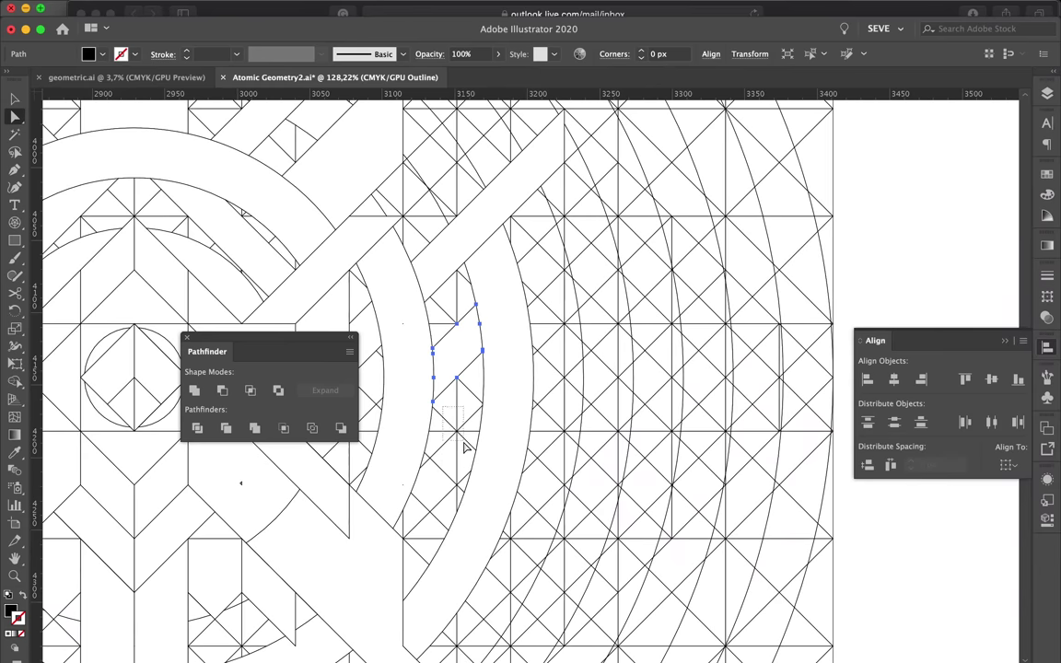
{"action": "scroll", "coordinate": [464, 447], "scroll_direction": "up", "scroll_amount": 1}
- Select part of the triangle piece with the Selection tool
{"action": "key", "text": "v"}
{"action": "scroll", "coordinate": [589, 561], "scroll_direction": "down", "scroll_amount": 2}
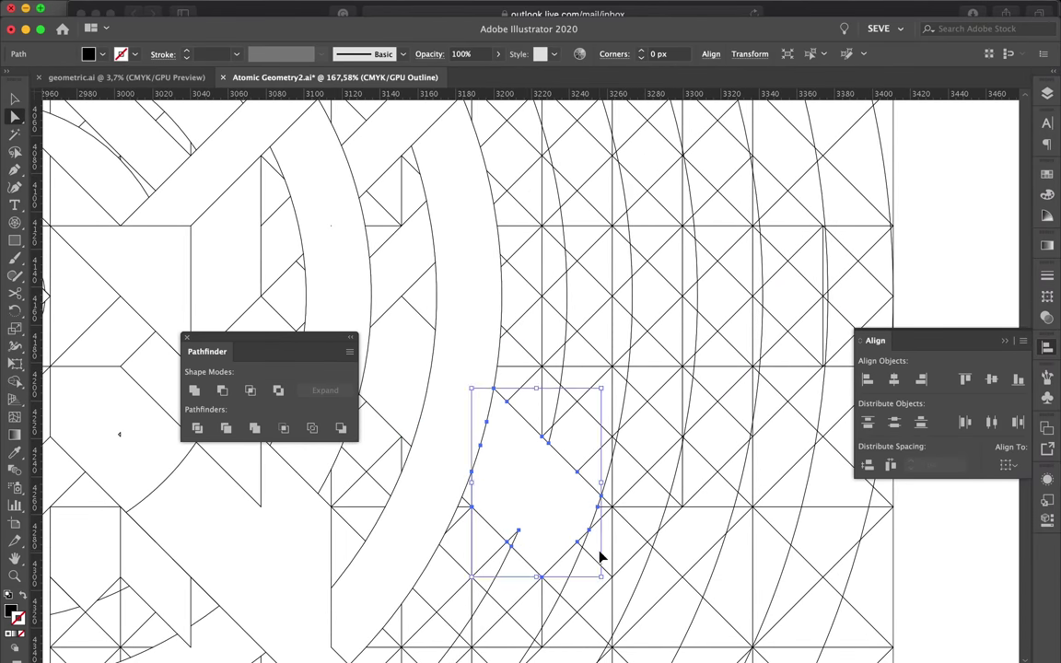
{"action": "left_click_drag", "start_coordinate": [545, 497], "coordinate": [535, 502]}
{"action": "scroll", "coordinate": [552, 506], "scroll_direction": "up", "scroll_amount": 3}
{"action": "scroll", "coordinate": [428, 561], "scroll_direction": "down", "scroll_amount": 4}
{"action": "scroll", "coordinate": [589, 479], "scroll_direction": "down", "scroll_amount": 3}
{"action": "scroll", "coordinate": [576, 472], "scroll_direction": "down", "scroll_amount": 2}
{"action": "scroll", "coordinate": [552, 516], "scroll_direction": "up", "scroll_amount": 3}
{"action": "scroll", "coordinate": [283, 445], "scroll_direction": "up", "scroll_amount": 2}
{"action": "scroll", "coordinate": [282, 445], "scroll_direction": "up", "scroll_amount": 2}
{"action": "scroll", "coordinate": [432, 461], "scroll_direction": "up", "scroll_amount": 3}
{"action": "scroll", "coordinate": [423, 493], "scroll_direction": "down", "scroll_amount": 1}
{"action": "scroll", "coordinate": [403, 497], "scroll_direction": "down", "scroll_amount": 5}
{"action": "scroll", "coordinate": [422, 445], "scroll_direction": "up", "scroll_amount": 5}
{"action": "scroll", "coordinate": [440, 492], "scroll_direction": "up", "scroll_amount": 2}
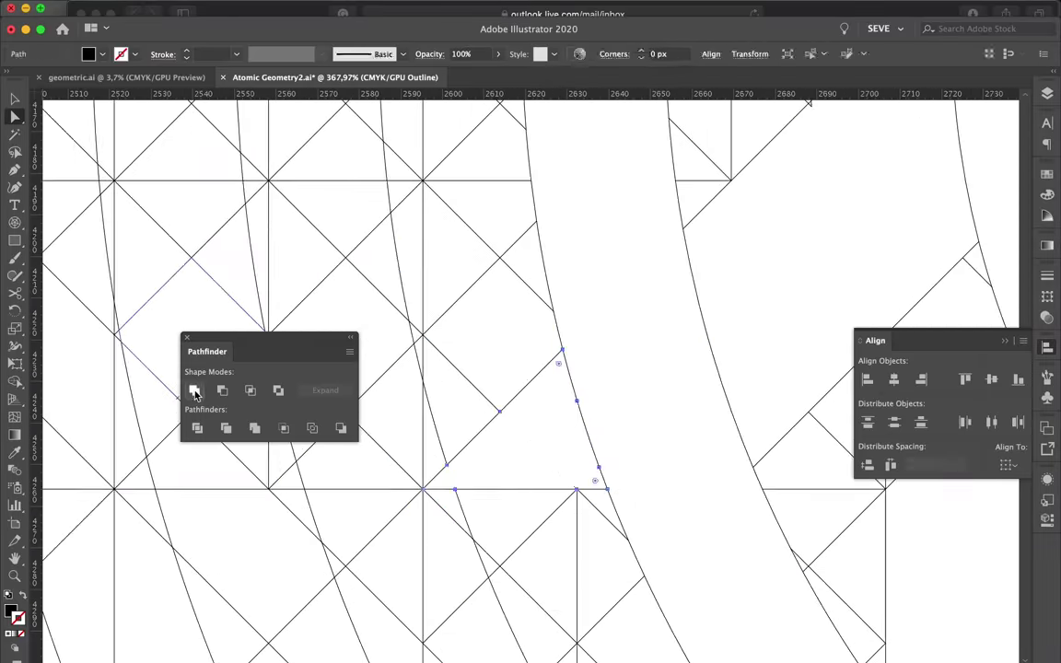
{"action": "scroll", "coordinate": [515, 442], "scroll_direction": "down", "scroll_amount": 4}
{"action": "scroll", "coordinate": [521, 446], "scroll_direction": "down", "scroll_amount": 3}
{"action": "scroll", "coordinate": [589, 387], "scroll_direction": "up", "scroll_amount": 2}
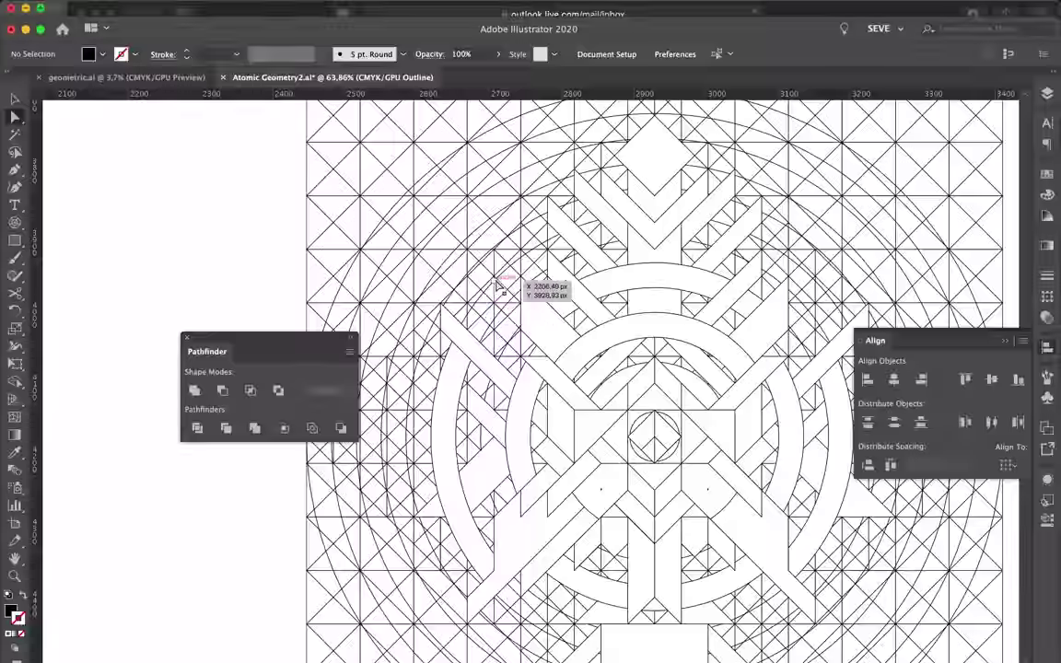
- Select the narrow vertical strip's pieces and save Atomic Geometry2
{"action": "scroll", "coordinate": [506, 295], "scroll_direction": "up", "scroll_amount": 3}
{"action": "left_click", "coordinate": [526, 419]}
{"action": "scroll", "coordinate": [516, 433], "scroll_direction": "up", "scroll_amount": 2}
{"action": "scroll", "coordinate": [534, 396], "scroll_direction": "down", "scroll_amount": 5}
{"action": "scroll", "coordinate": [645, 349], "scroll_direction": "up", "scroll_amount": 2}
{"action": "scroll", "coordinate": [677, 331], "scroll_direction": "up", "scroll_amount": 2}
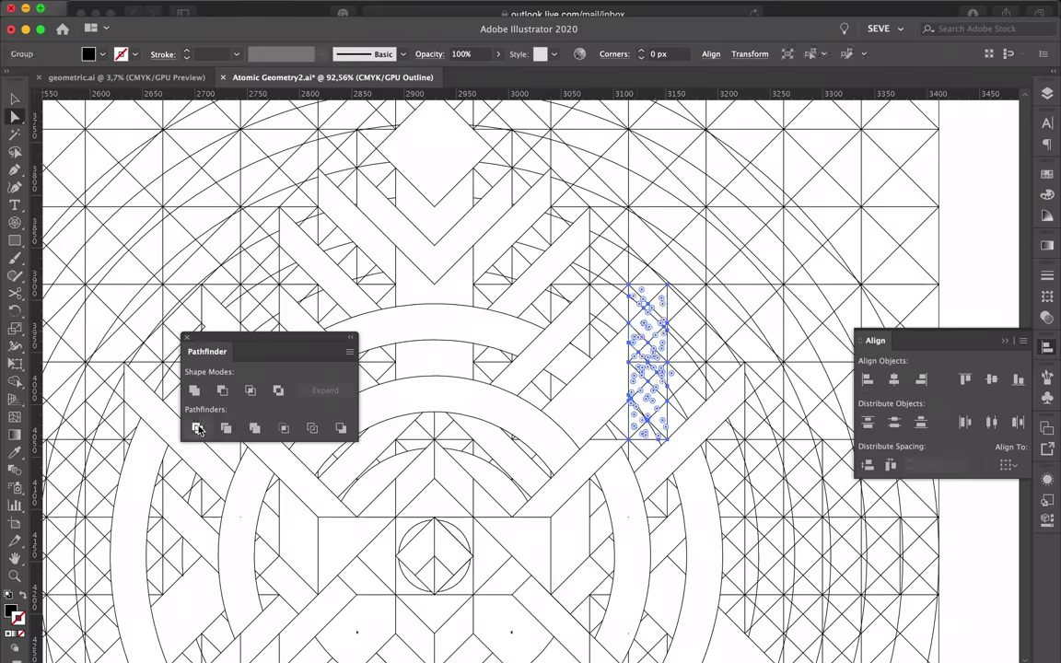
{"action": "scroll", "coordinate": [677, 332], "scroll_direction": "up", "scroll_amount": 3}
{"action": "mouse_move", "coordinate": [610, 627]}
{"action": "left_mouse_down"}
{"action": "mouse_move", "coordinate": [673, 541]}
{"action": "mouse_move", "coordinate": [597, 387]}
{"action": "left_mouse_up"}
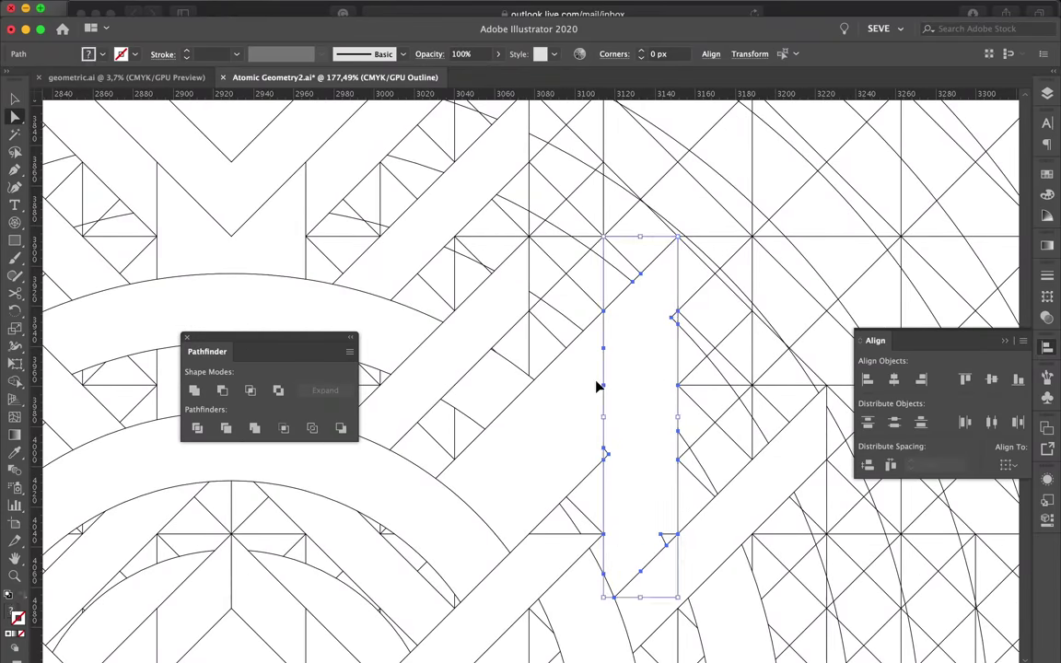
{"action": "key", "text": "super+s"}
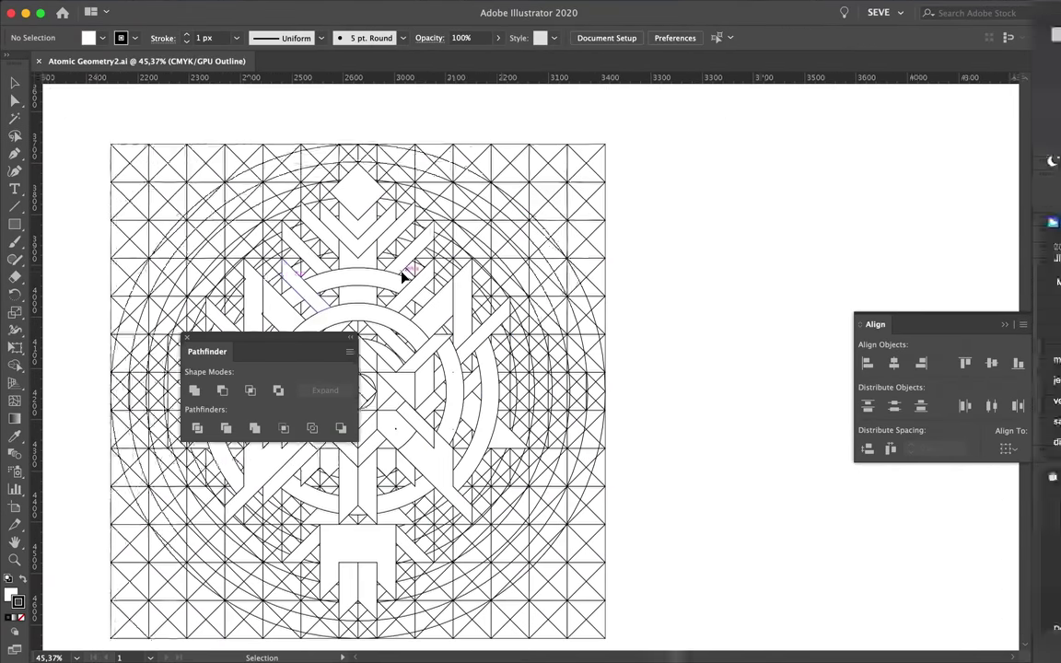
- With Direct Selection, select anchors of a small band piece and its neighbouring pieces
{"action": "scroll", "coordinate": [401, 276], "scroll_direction": "up", "scroll_amount": 3}
{"action": "key", "text": "a"}
{"action": "left_click", "coordinate": [485, 461]}
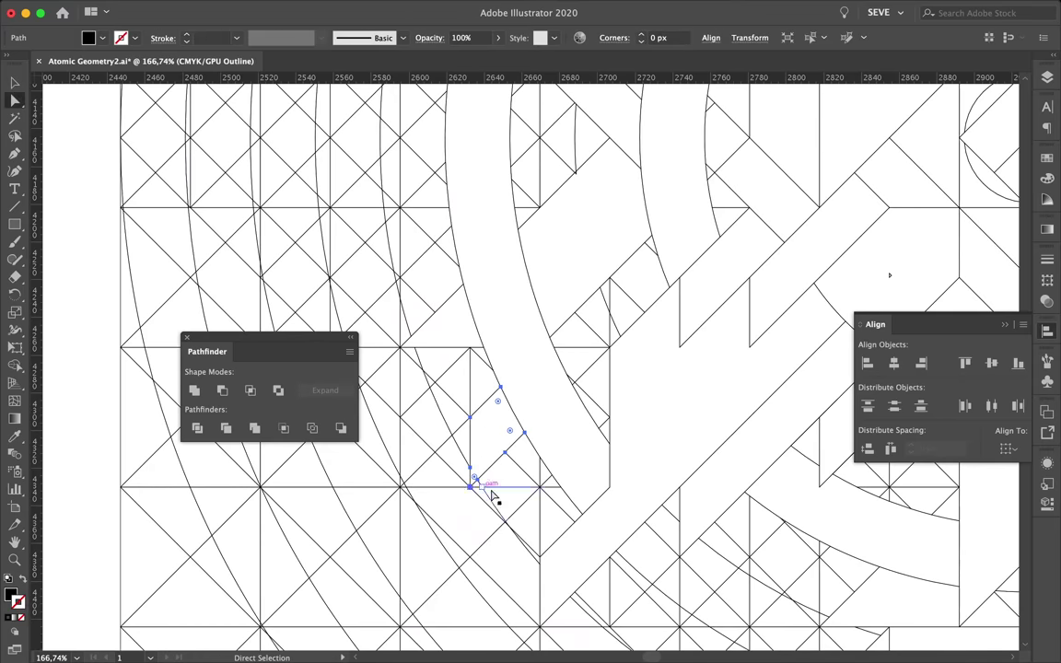
{"action": "scroll", "coordinate": [471, 510], "scroll_direction": "down", "scroll_amount": 2}
{"action": "scroll", "coordinate": [471, 509], "scroll_direction": "up", "scroll_amount": 3}
{"action": "left_click", "coordinate": [443, 407]}
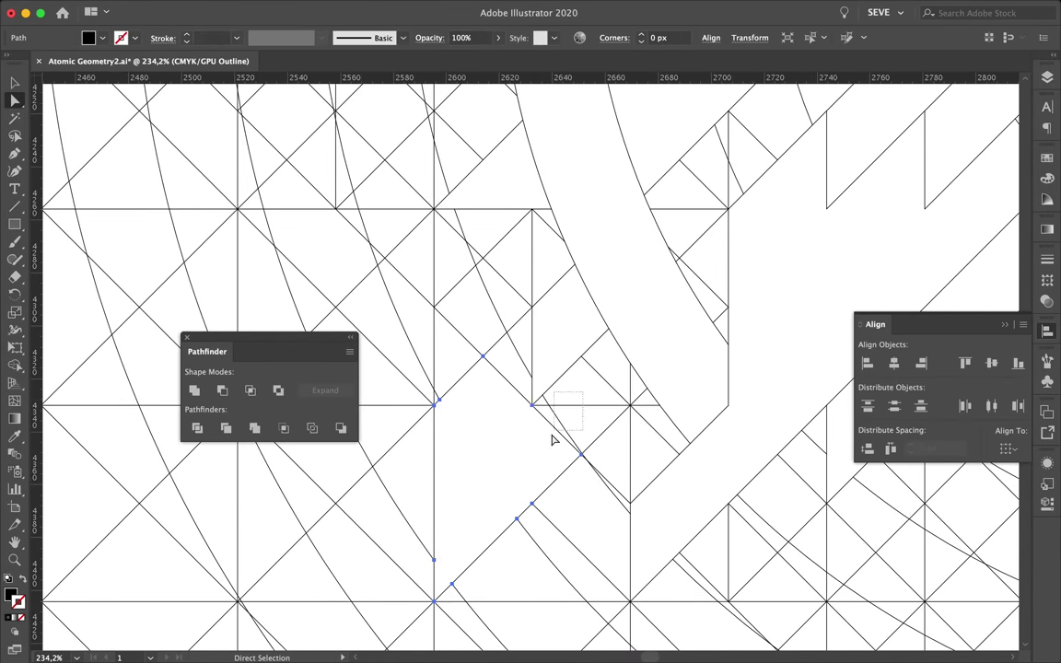
{"action": "left_click_drag", "start_coordinate": [563, 428], "coordinate": [406, 407]}
{"action": "scroll", "coordinate": [461, 432], "scroll_direction": "down", "scroll_amount": 3}
{"action": "scroll", "coordinate": [481, 450], "scroll_direction": "down", "scroll_amount": 3}
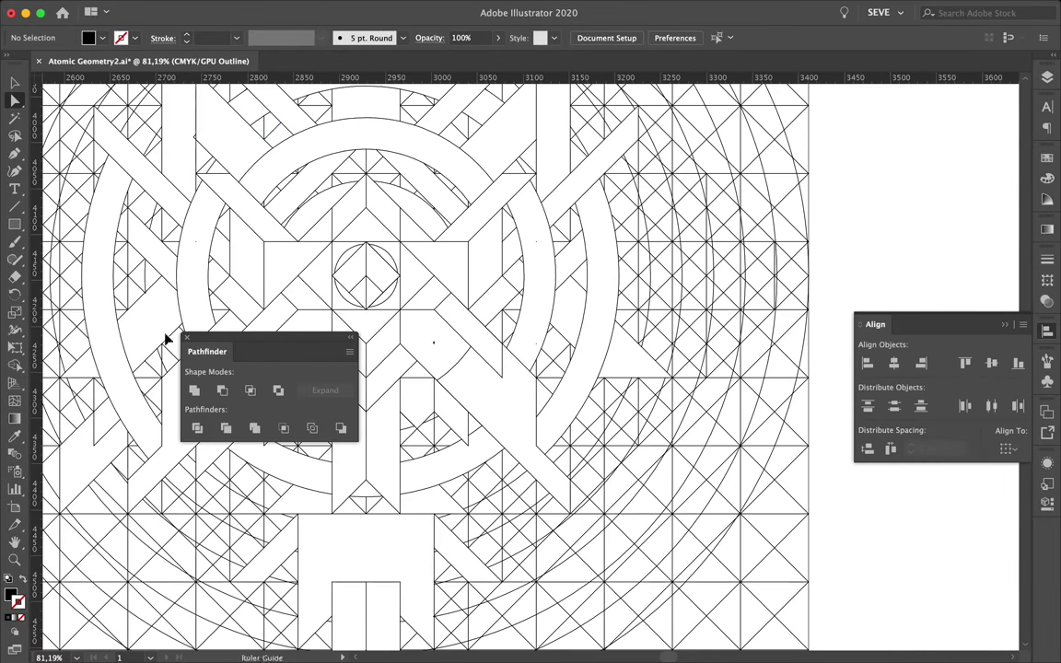
{"action": "scroll", "coordinate": [686, 426], "scroll_direction": "up", "scroll_amount": 2}
{"action": "scroll", "coordinate": [599, 437], "scroll_direction": "up", "scroll_amount": 5}
- Select anchors of the lower-right piece and its adjoining piece
{"action": "left_click", "coordinate": [658, 493]}
{"action": "scroll", "coordinate": [658, 493], "scroll_direction": "down", "scroll_amount": 5}
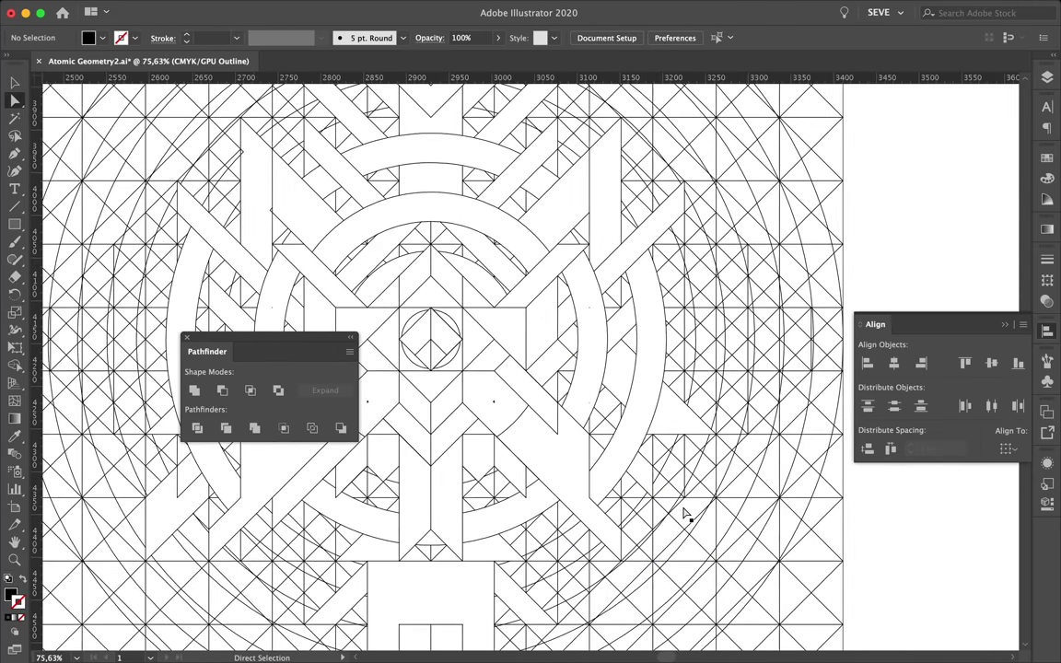
{"action": "left_click", "coordinate": [647, 526]}
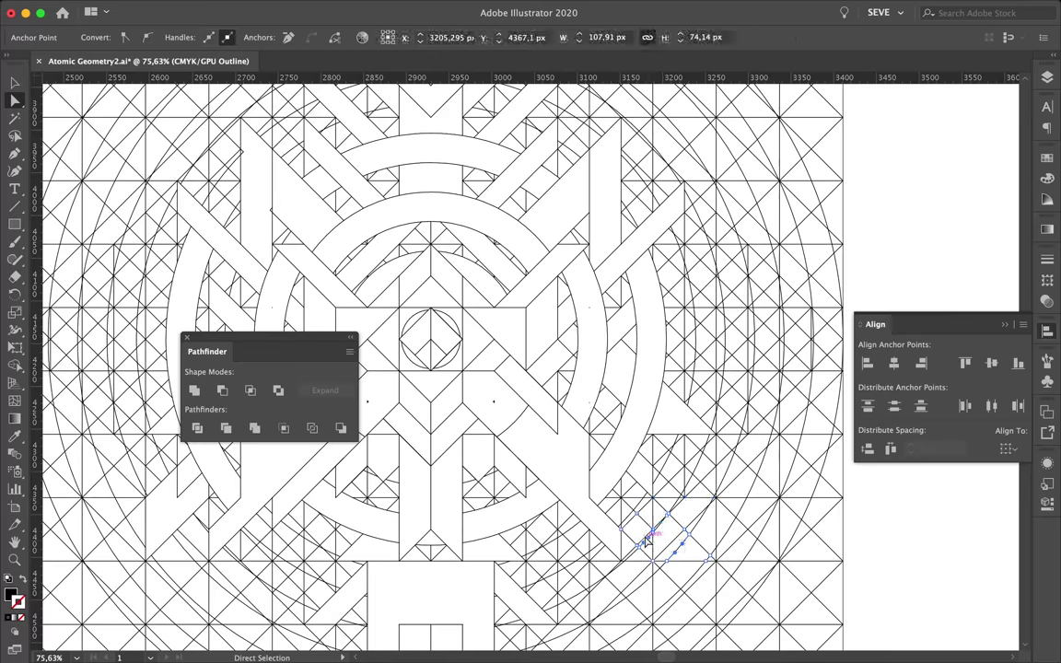
{"action": "scroll", "coordinate": [647, 541], "scroll_direction": "up", "scroll_amount": 3}
{"action": "left_click_drag", "start_coordinate": [530, 426], "coordinate": [594, 467]}
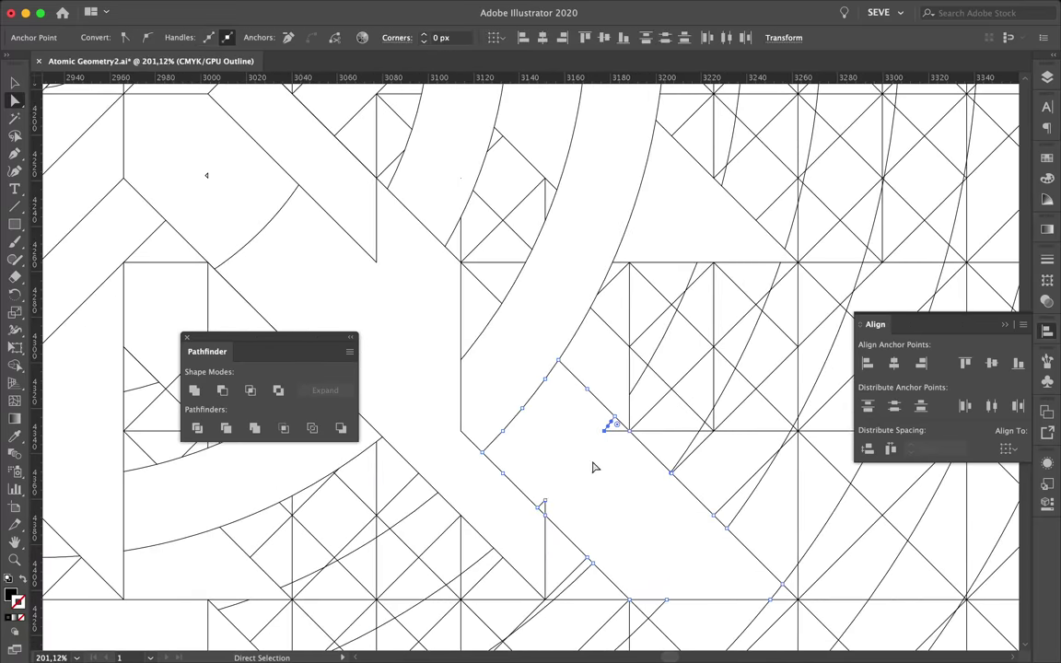
{"action": "scroll", "coordinate": [199, 402], "scroll_direction": "down", "scroll_amount": 5}
{"action": "scroll", "coordinate": [582, 388], "scroll_direction": "up", "scroll_amount": 2}
{"action": "scroll", "coordinate": [582, 388], "scroll_direction": "up", "scroll_amount": 2}
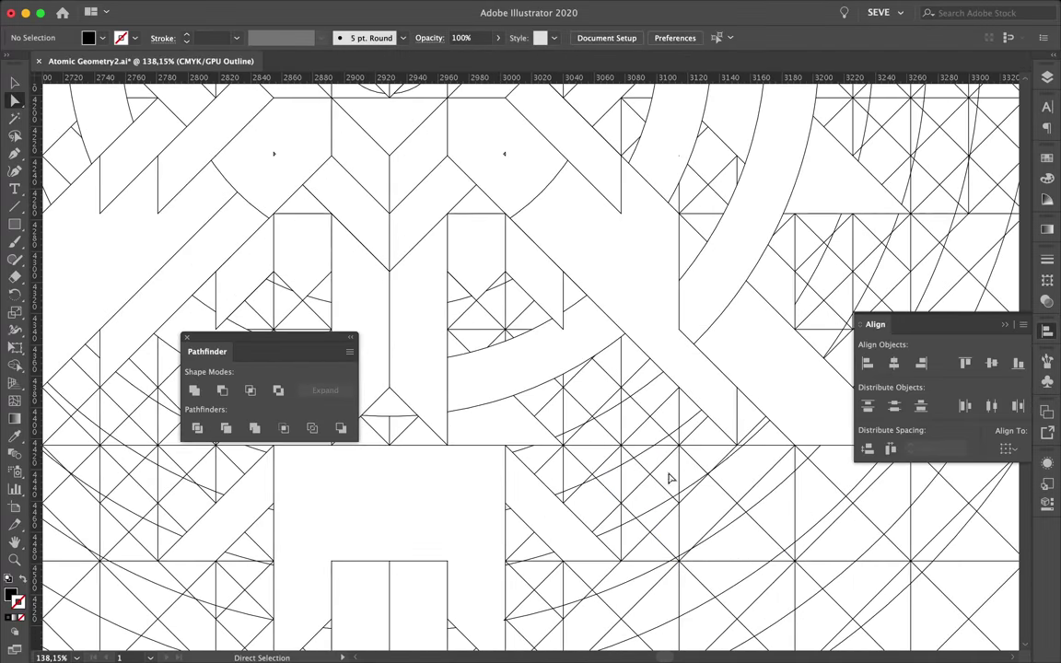
- Merge the adjoining diagonal band pieces into one shape with Pathfinder Unite
{"action": "key", "text": "v"}
{"action": "scroll", "coordinate": [674, 479], "scroll_direction": "up", "scroll_amount": 5}
{"action": "left_click_drag", "start_coordinate": [651, 439], "coordinate": [509, 310]}
{"action": "left_click", "coordinate": [195, 390]}
{"action": "scroll", "coordinate": [516, 340], "scroll_direction": "down", "scroll_amount": 3}
{"action": "scroll", "coordinate": [540, 333], "scroll_direction": "up", "scroll_amount": 4}
{"action": "scroll", "coordinate": [500, 358], "scroll_direction": "down", "scroll_amount": 5}
{"action": "scroll", "coordinate": [512, 283], "scroll_direction": "up", "scroll_amount": 3}
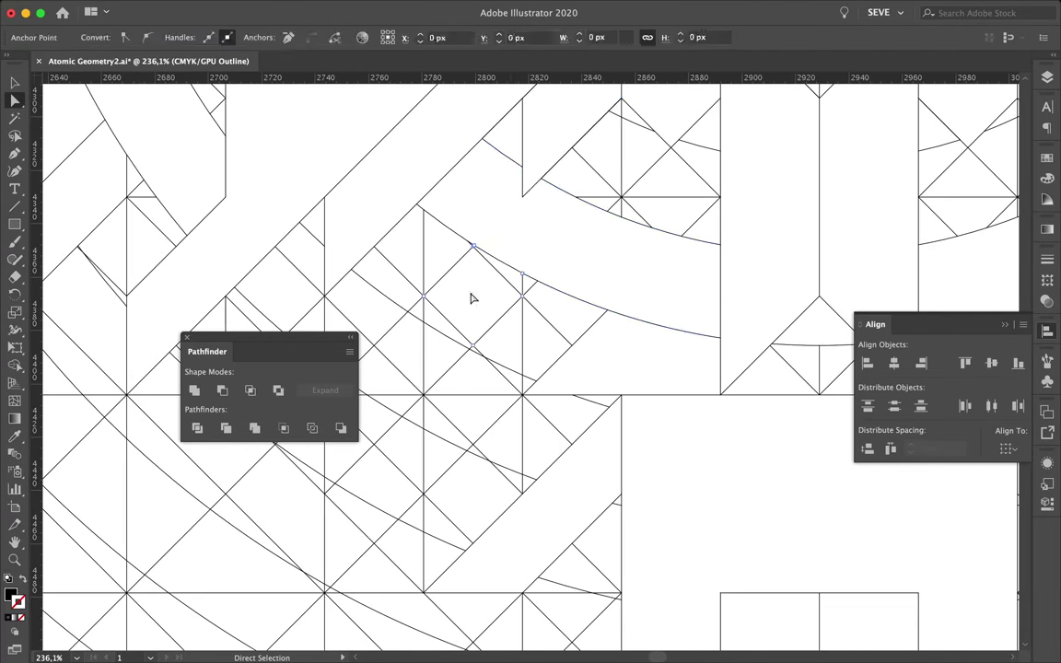
- Check a piece beside the band, then clear the selection
{"action": "left_click", "coordinate": [471, 298]}
{"action": "scroll", "coordinate": [449, 284], "scroll_direction": "up", "scroll_amount": 3}
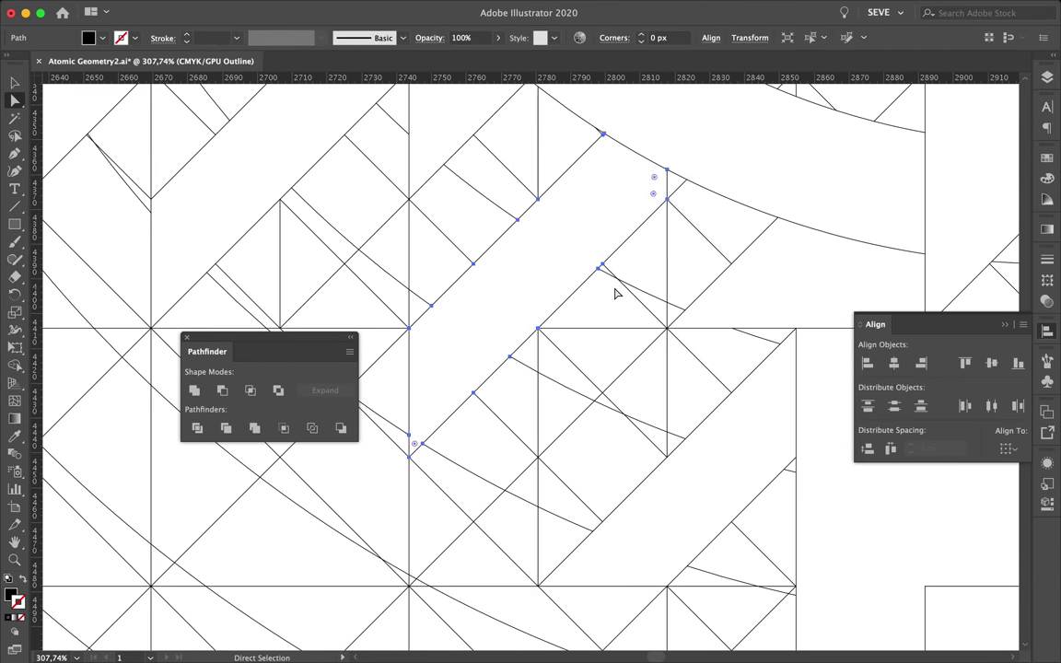
{"action": "left_click", "coordinate": [559, 371]}
{"action": "scroll", "coordinate": [515, 433], "scroll_direction": "down", "scroll_amount": 5}
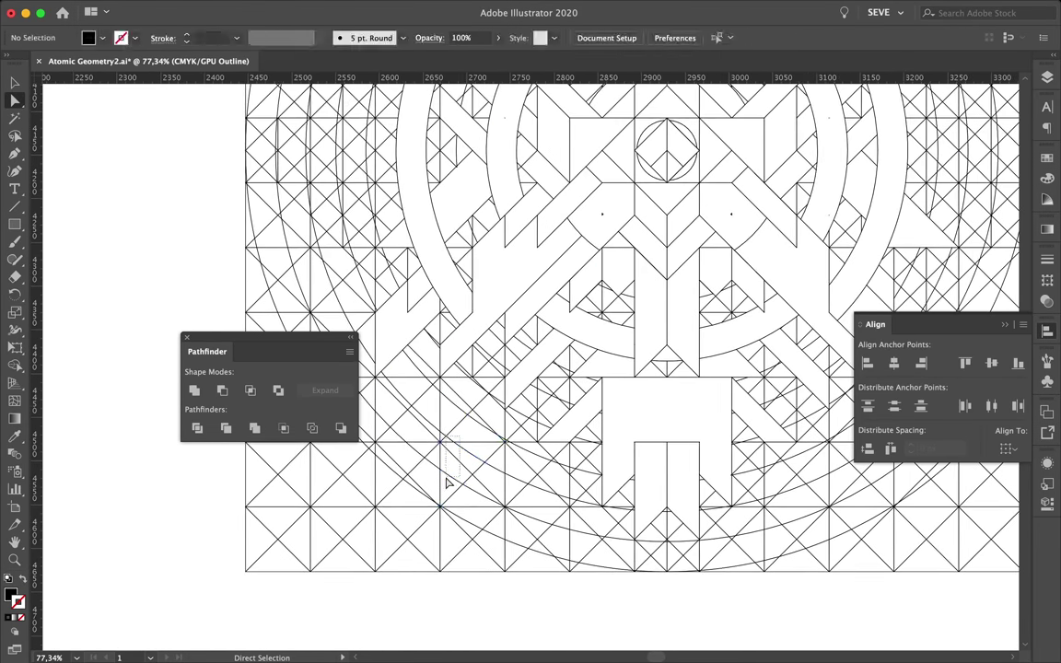
{"action": "left_click", "coordinate": [465, 444]}
{"action": "scroll", "coordinate": [450, 473], "scroll_direction": "up", "scroll_amount": 4}
{"action": "left_click", "coordinate": [548, 369]}
{"action": "scroll", "coordinate": [555, 435], "scroll_direction": "up", "scroll_amount": 3}
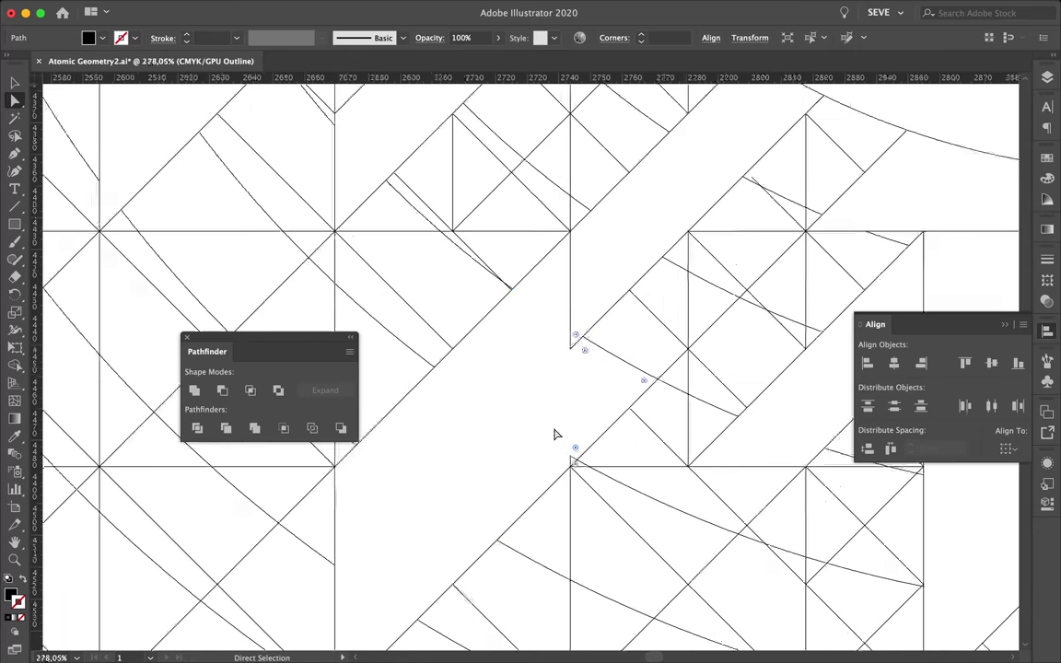
{"action": "scroll", "coordinate": [540, 310], "scroll_direction": "up", "scroll_amount": 2}
{"action": "scroll", "coordinate": [620, 398], "scroll_direction": "up", "scroll_amount": 2}
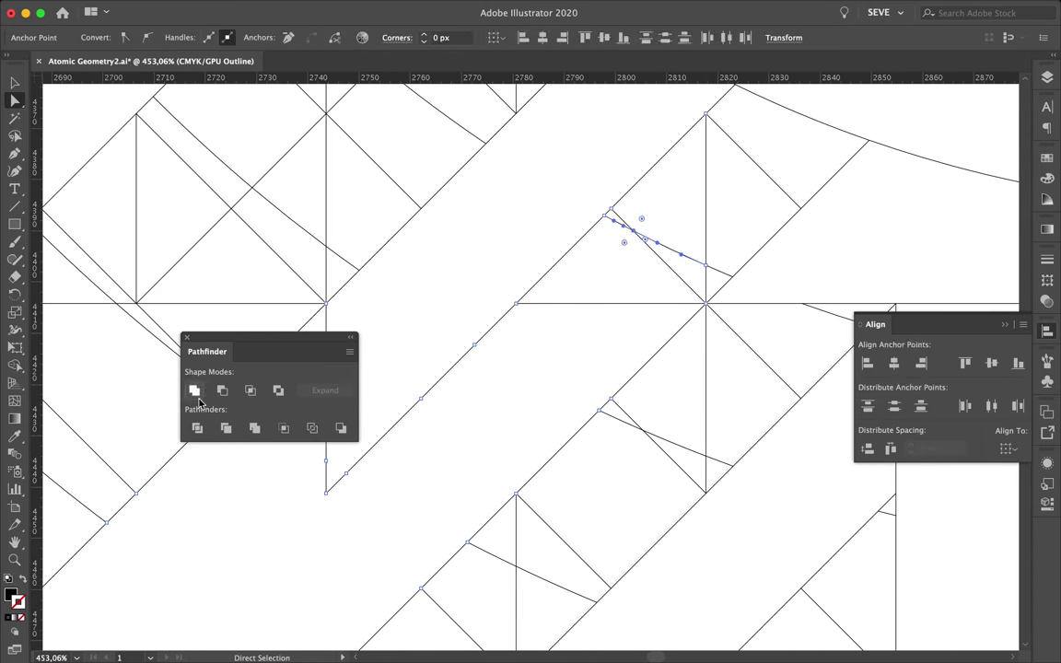
{"action": "scroll", "coordinate": [387, 304], "scroll_direction": "down", "scroll_amount": 4}
{"action": "left_click", "coordinate": [195, 391]}
{"action": "scroll", "coordinate": [457, 338], "scroll_direction": "down", "scroll_amount": 4}
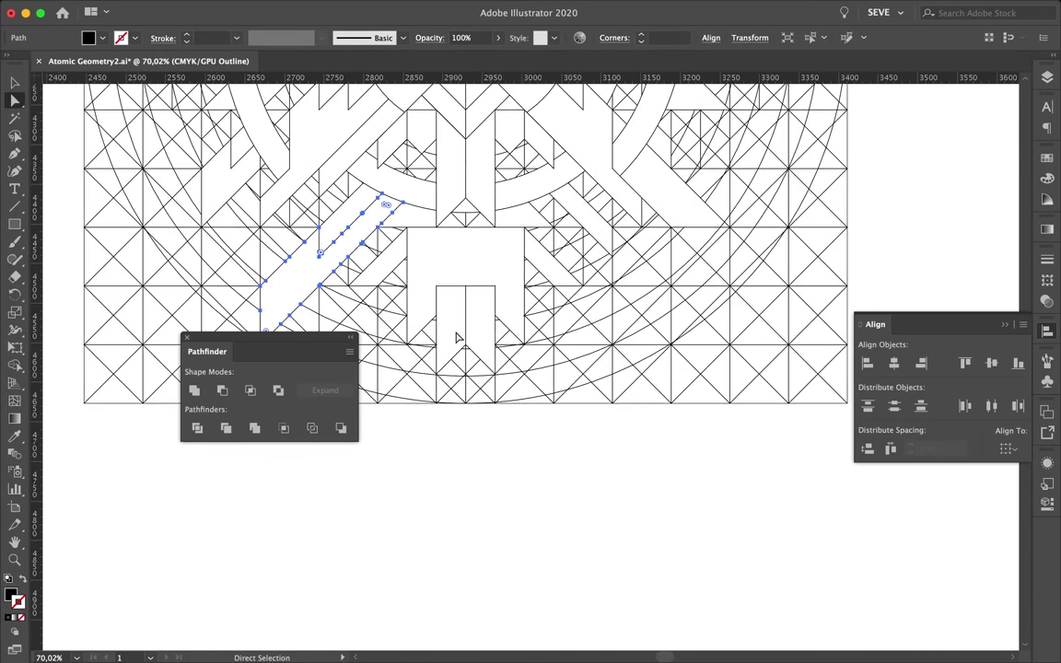
{"action": "scroll", "coordinate": [701, 285], "scroll_direction": "left", "scroll_amount": 2}
{"action": "scroll", "coordinate": [701, 286], "scroll_direction": "down", "scroll_amount": 1}
{"action": "left_click", "coordinate": [696, 284]}
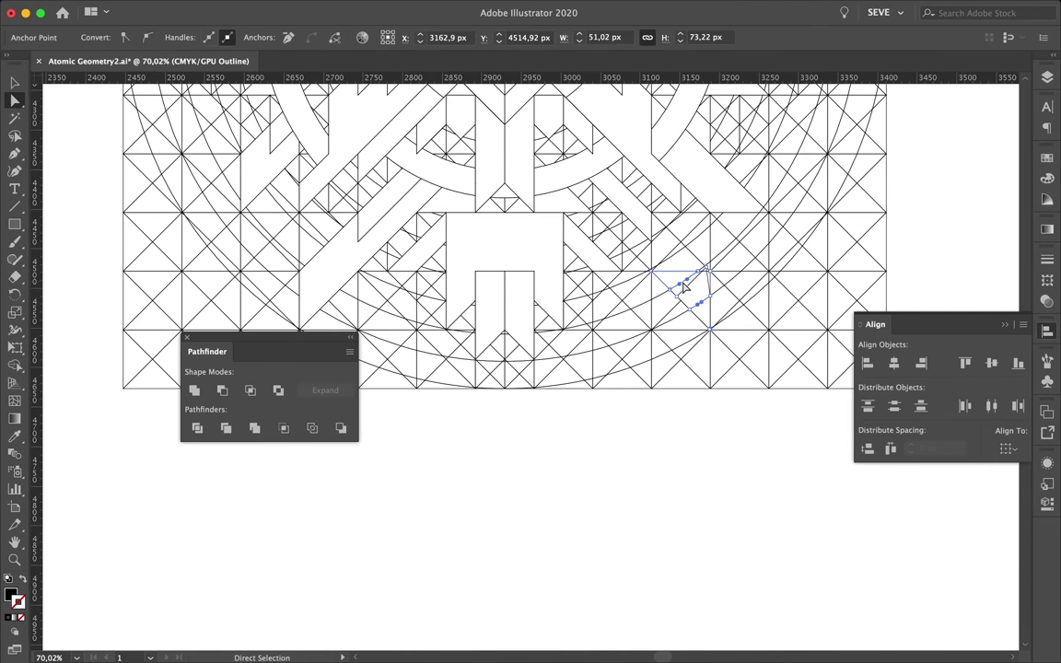
{"action": "scroll", "coordinate": [704, 235], "scroll_direction": "up", "scroll_amount": 3}
{"action": "left_click_drag", "start_coordinate": [474, 233], "coordinate": [475, 233]}
{"action": "left_click", "coordinate": [546, 293]}
{"action": "scroll", "coordinate": [581, 329], "scroll_direction": "up", "scroll_amount": 3}
{"action": "scroll", "coordinate": [485, 201], "scroll_direction": "right", "scroll_amount": 2}
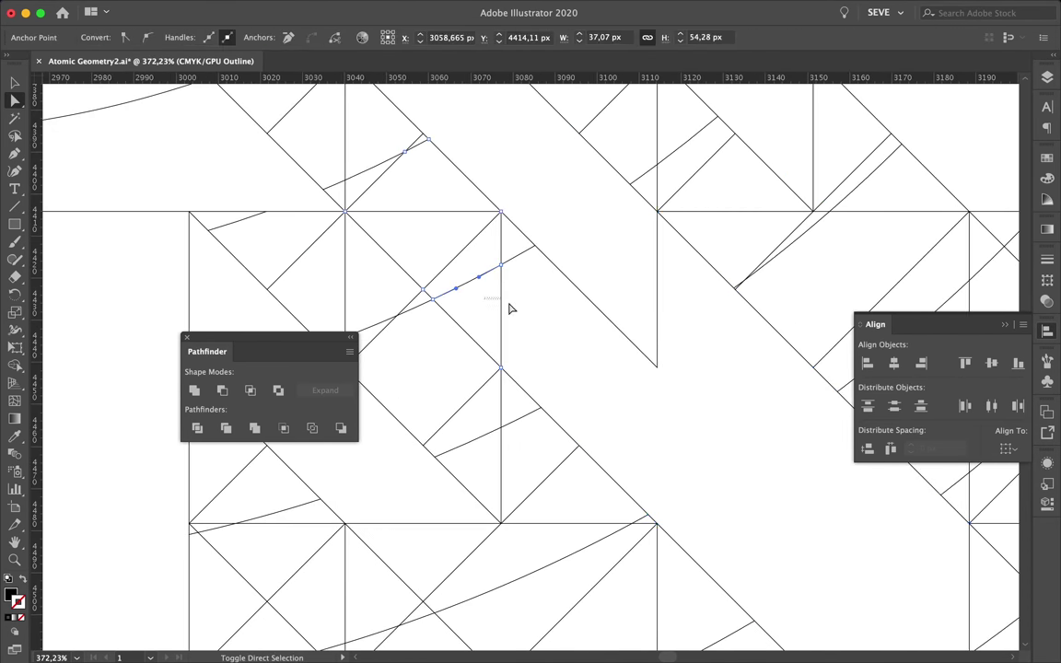
{"action": "scroll", "coordinate": [506, 249], "scroll_direction": "up", "scroll_amount": 2}
{"action": "left_click", "coordinate": [195, 393]}
{"action": "scroll", "coordinate": [537, 359], "scroll_direction": "down", "scroll_amount": 5}
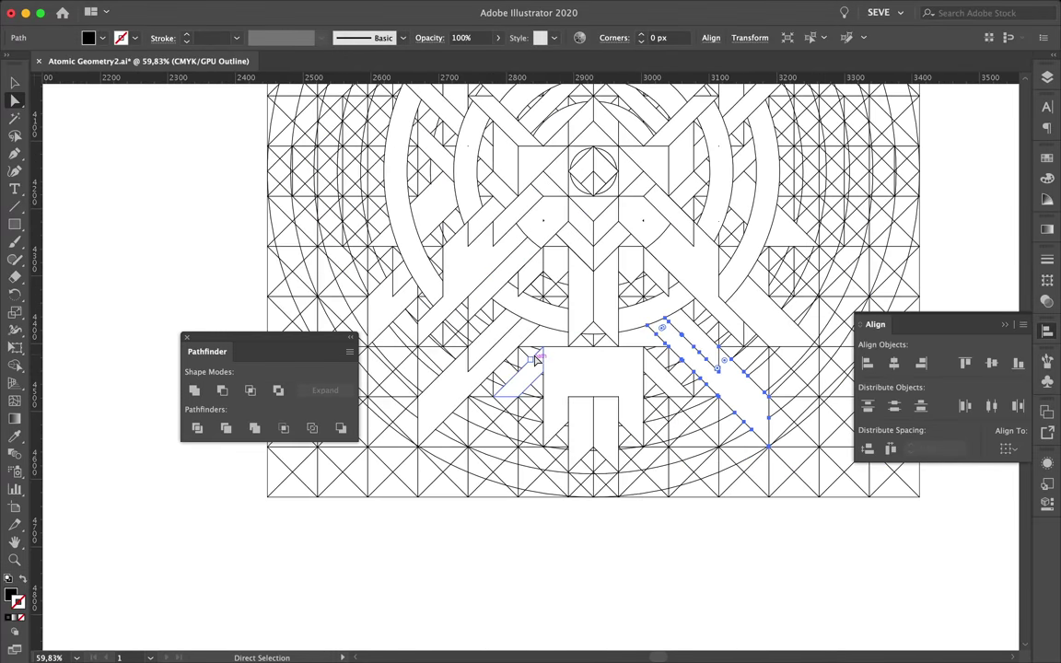
{"action": "scroll", "coordinate": [473, 251], "scroll_direction": "up", "scroll_amount": 3}
{"action": "scroll", "coordinate": [474, 250], "scroll_direction": "down", "scroll_amount": 3}
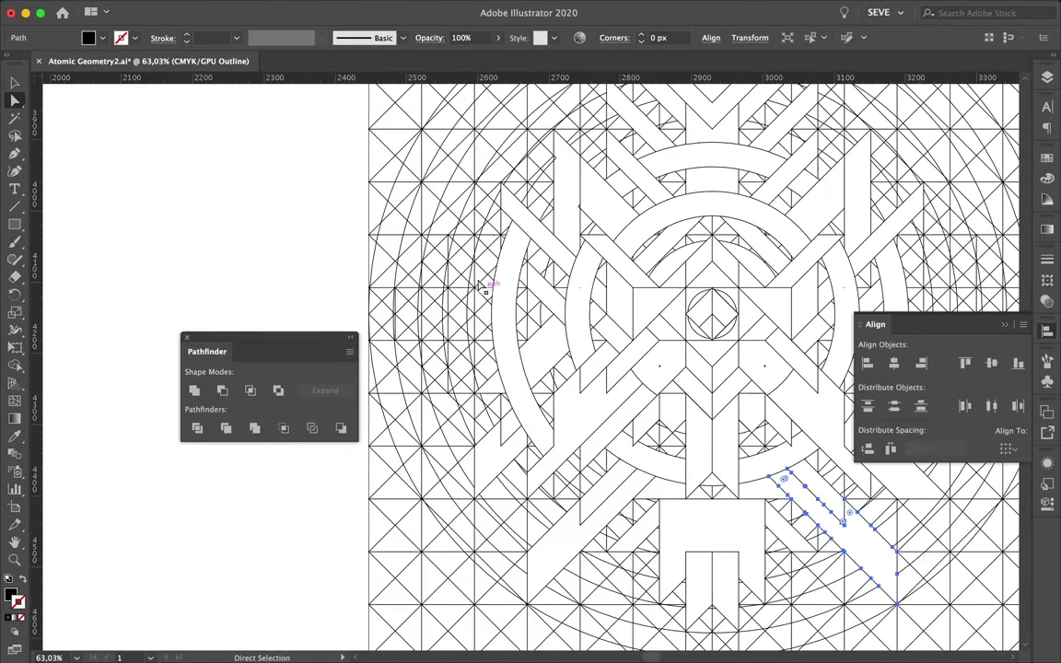
{"action": "scroll", "coordinate": [474, 251], "scroll_direction": "up", "scroll_amount": 4}
{"action": "scroll", "coordinate": [473, 250], "scroll_direction": "down", "scroll_amount": 5}
{"action": "scroll", "coordinate": [723, 273], "scroll_direction": "up", "scroll_amount": 3}
{"action": "scroll", "coordinate": [724, 272], "scroll_direction": "up", "scroll_amount": 2}
{"action": "left_click", "coordinate": [691, 279]}
{"action": "left_click", "coordinate": [278, 391]}
{"action": "scroll", "coordinate": [609, 405], "scroll_direction": "down", "scroll_amount": 4}
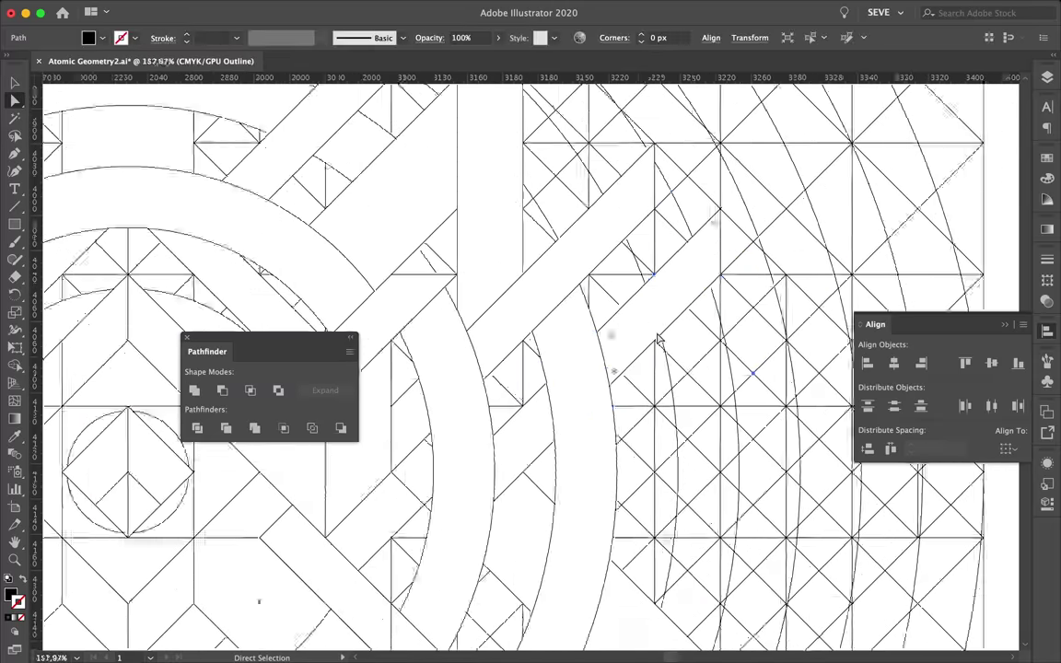
{"action": "scroll", "coordinate": [610, 406], "scroll_direction": "left", "scroll_amount": 5}
{"action": "scroll", "coordinate": [670, 396], "scroll_direction": "down", "scroll_amount": 2}
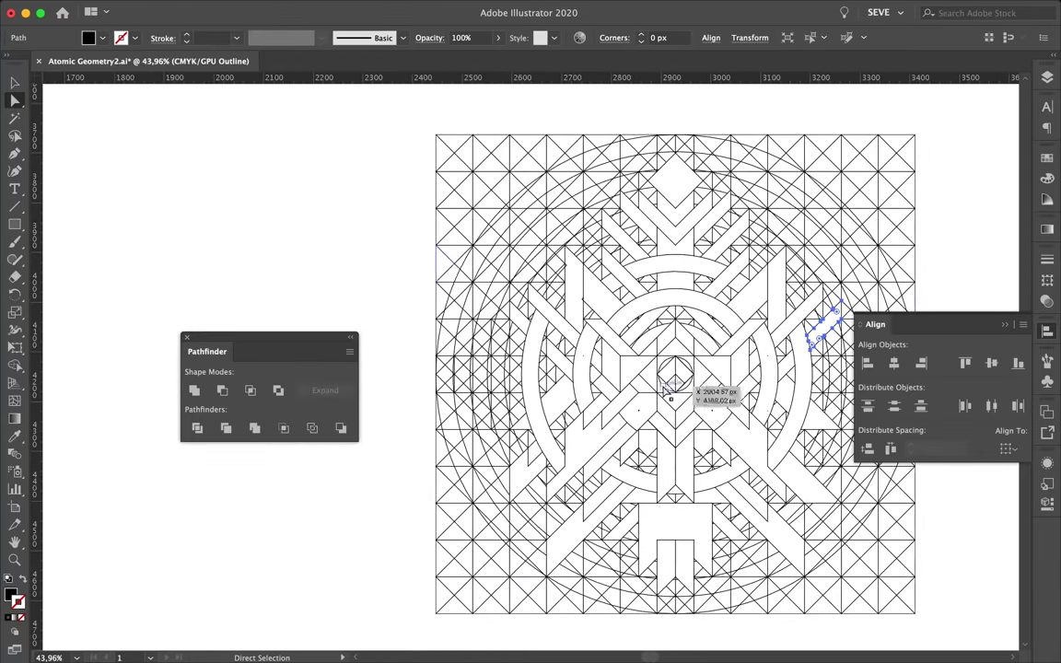
{"action": "left_click", "coordinate": [489, 628]}
{"action": "scroll", "coordinate": [488, 628], "scroll_direction": "down", "scroll_amount": 2}
{"action": "scroll", "coordinate": [394, 320], "scroll_direction": "left", "scroll_amount": 3}
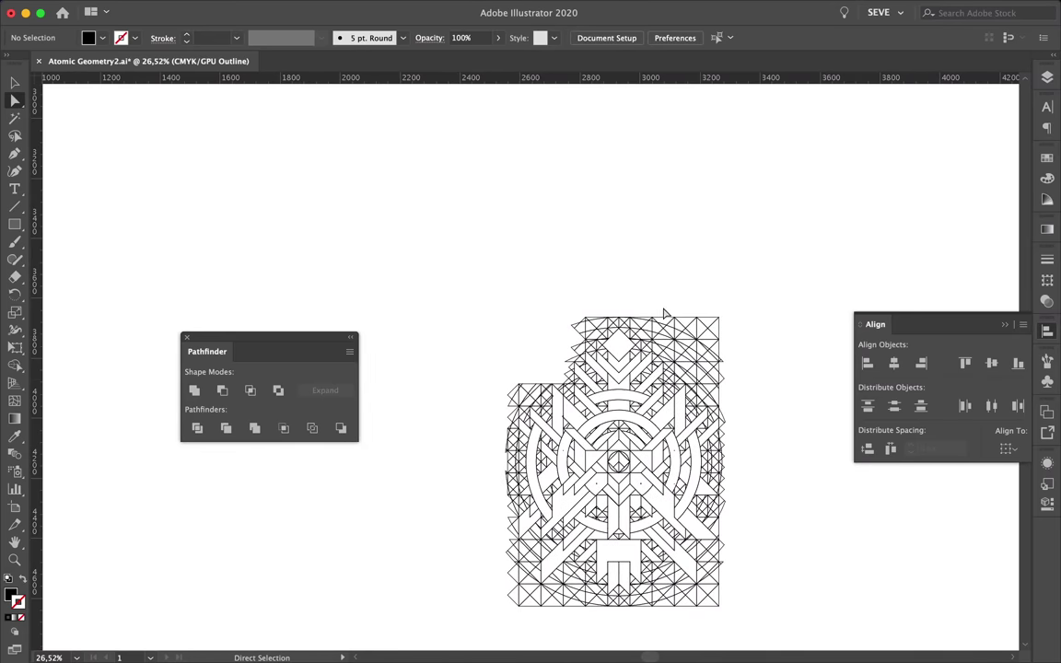
{"action": "scroll", "coordinate": [712, 476], "scroll_direction": "up", "scroll_amount": 3}
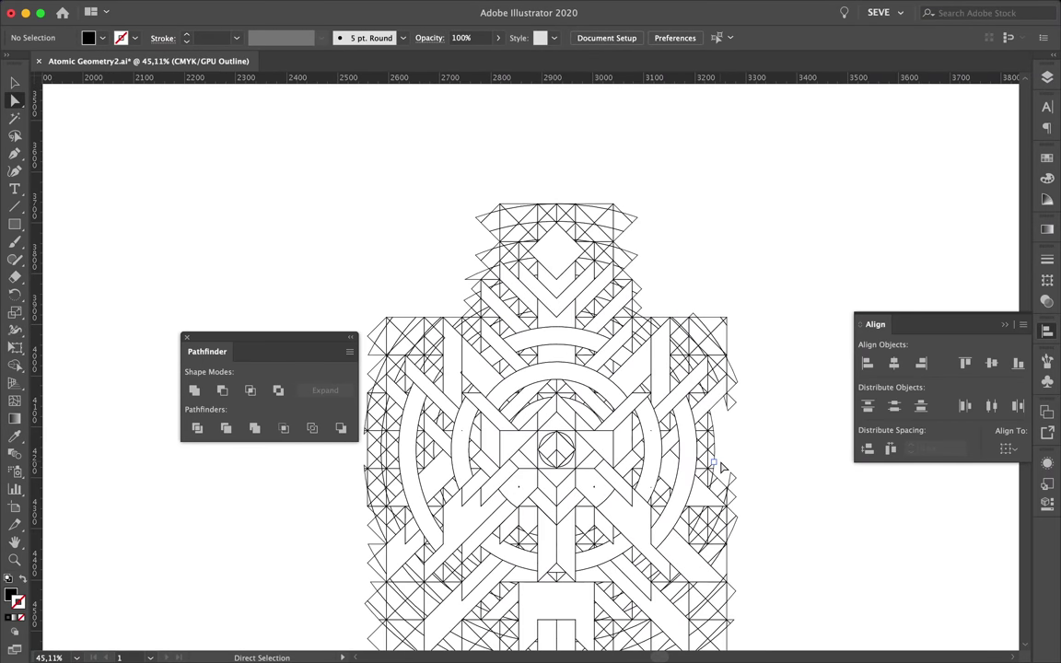
{"action": "scroll", "coordinate": [742, 539], "scroll_direction": "up", "scroll_amount": 2}
{"action": "left_click", "coordinate": [748, 320]}
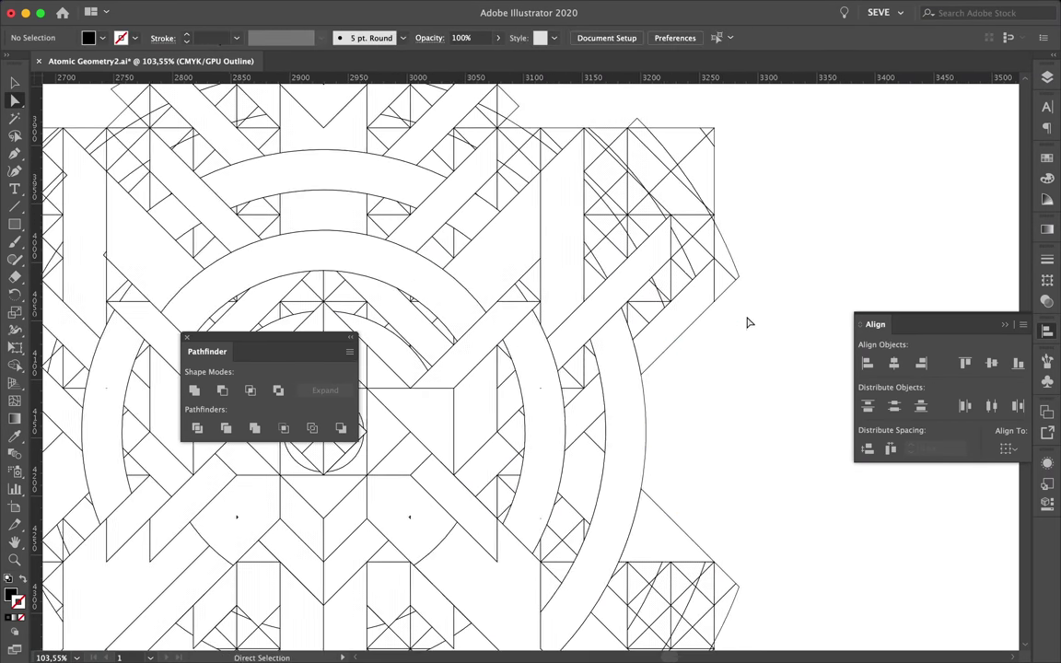
{"action": "scroll", "coordinate": [748, 319], "scroll_direction": "down", "scroll_amount": 3}
{"action": "left_click", "coordinate": [627, 355]}
{"action": "scroll", "coordinate": [647, 520], "scroll_direction": "up", "scroll_amount": 3}
{"action": "scroll", "coordinate": [647, 520], "scroll_direction": "down", "scroll_amount": 5}
{"action": "left_click", "coordinate": [647, 514], "text": "shift"}
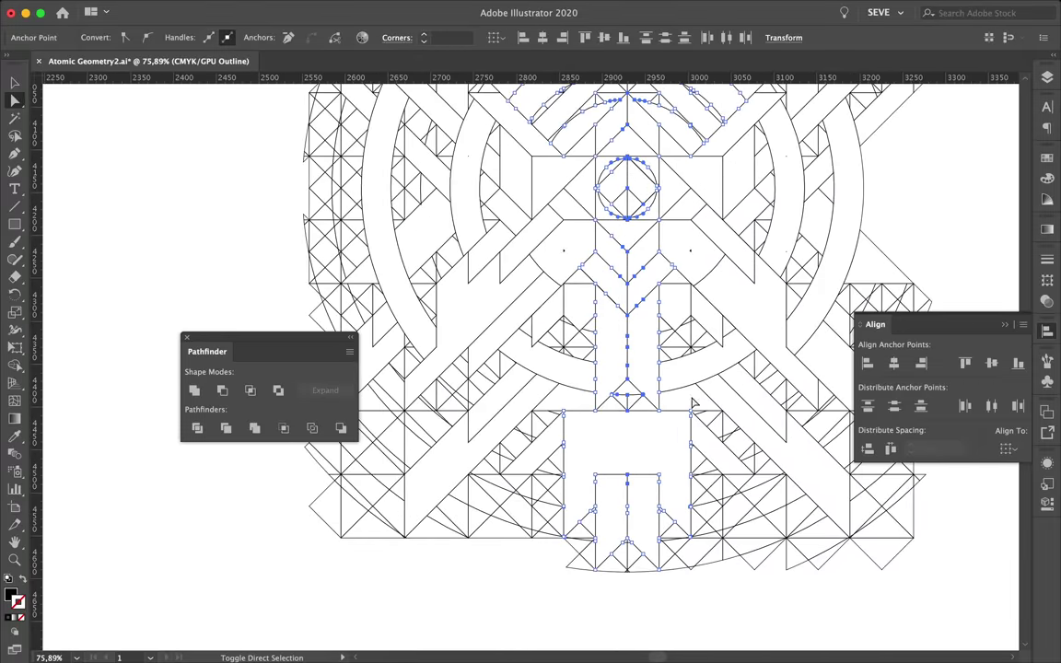
{"action": "scroll", "coordinate": [491, 408], "scroll_direction": "down", "scroll_amount": 5}
{"action": "left_click", "coordinate": [621, 201]}
{"action": "scroll", "coordinate": [621, 201], "scroll_direction": "up", "scroll_amount": 3}
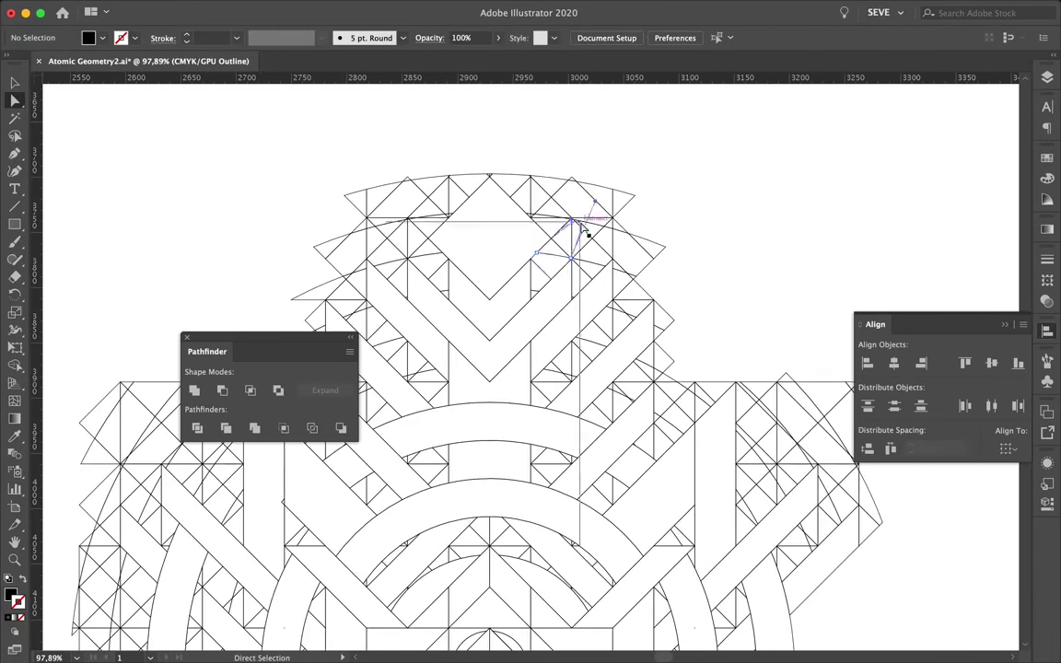
- Preview the fills, select all the emblem artwork, and return to outline view
{"action": "key", "text": "g"}
{"action": "scroll", "coordinate": [610, 256], "scroll_direction": "down", "scroll_amount": 2}
{"action": "key", "text": "ctrl+y"}
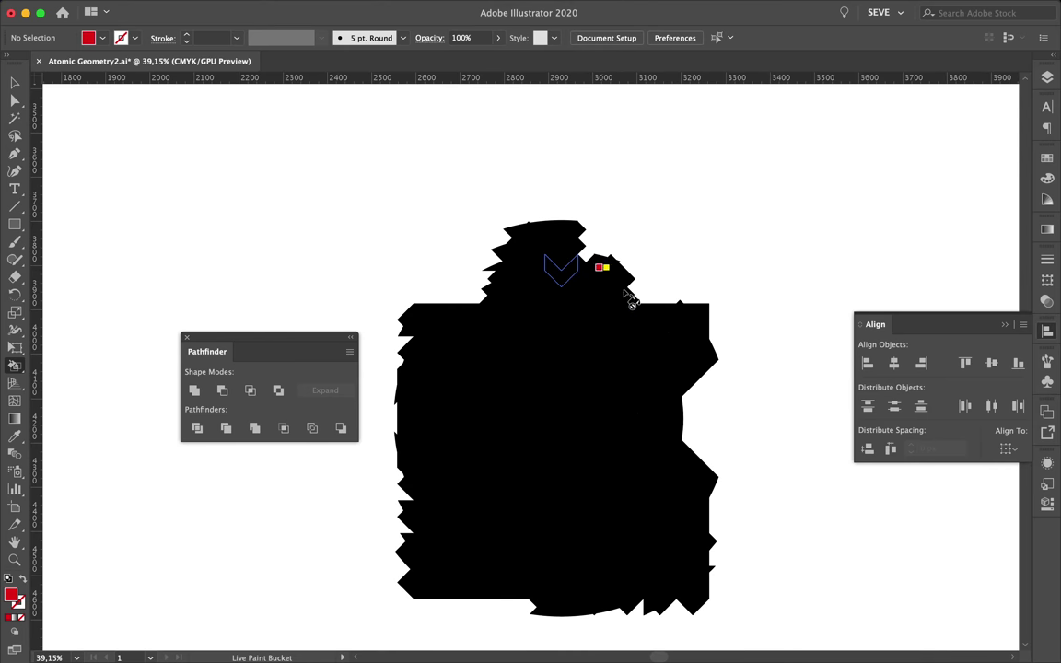
{"action": "scroll", "coordinate": [480, 233], "scroll_direction": "down", "scroll_amount": 1}
{"action": "key", "text": "ctrl+a"}
{"action": "scroll", "coordinate": [626, 425], "scroll_direction": "down", "scroll_amount": 5}
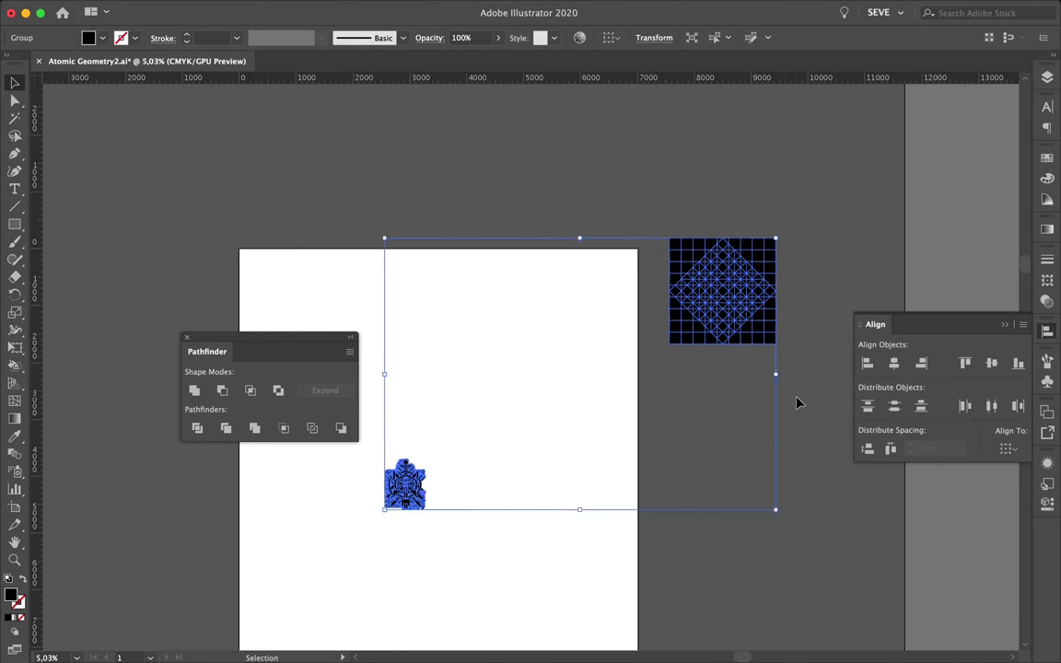
{"action": "scroll", "coordinate": [841, 216], "scroll_direction": "up", "scroll_amount": 5}
{"action": "key", "text": "ctrl+y"}
- Divide the whole emblem into separate pieces at every overlap with Pathfinder Divide
{"action": "key", "text": "k"}
{"action": "scroll", "coordinate": [872, 211], "scroll_direction": "down", "scroll_amount": 5}
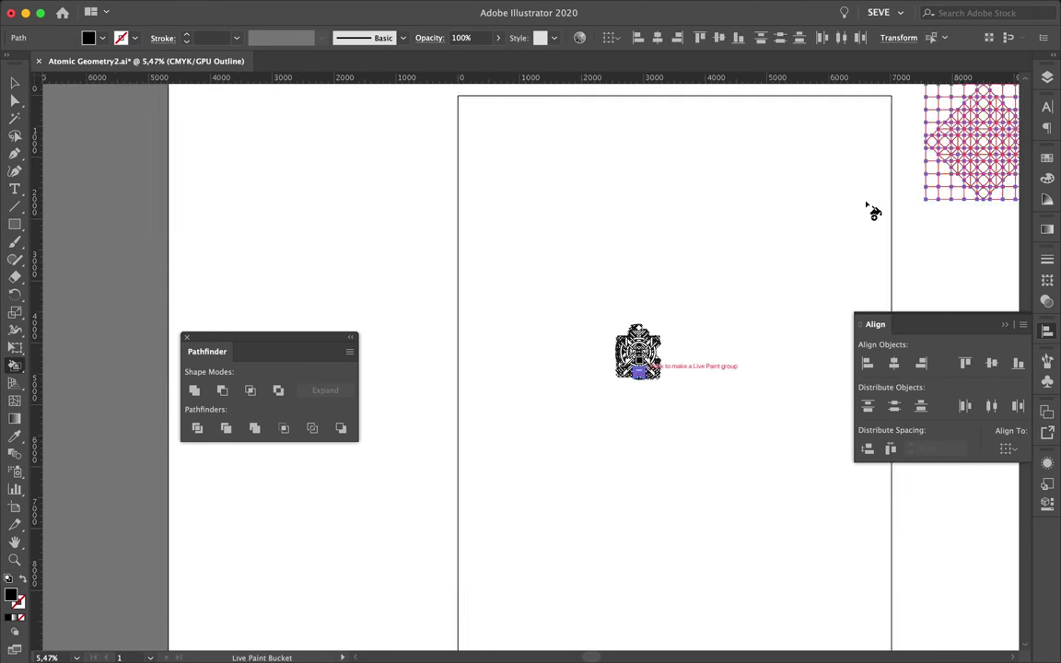
{"action": "key", "text": "ctrl+a"}
{"action": "key", "text": "shift+ctrl+a"}
{"action": "scroll", "coordinate": [472, 517], "scroll_direction": "up", "scroll_amount": 5}
{"action": "left_click", "coordinate": [197, 428]}
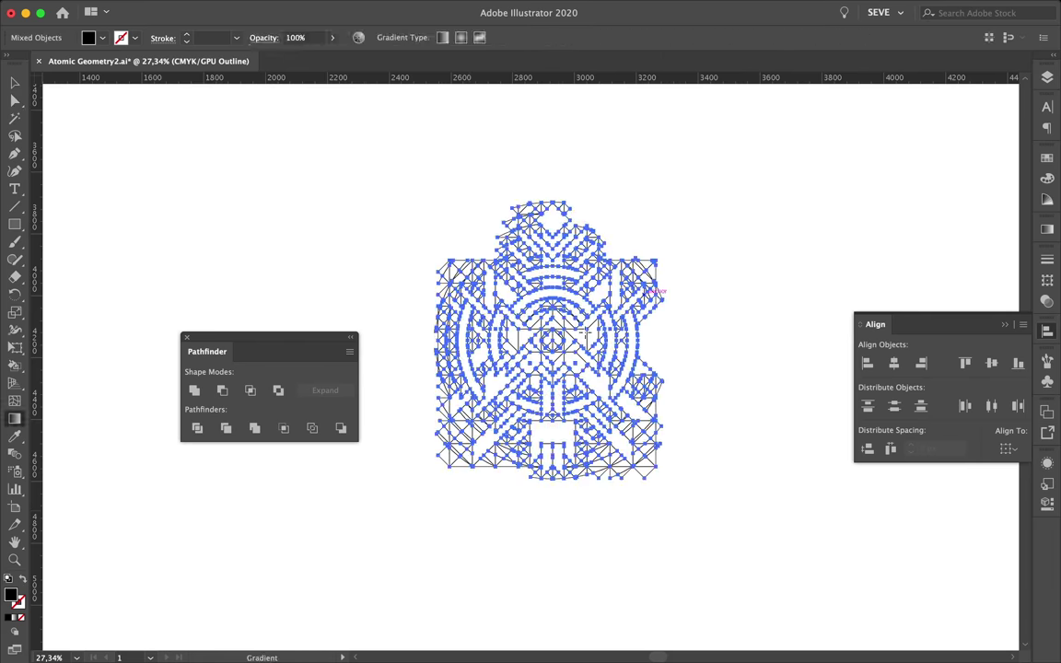
- Turn the divided artwork into a Live Paint group with red ready as the fill
{"action": "key", "text": "k"}
{"action": "scroll", "coordinate": [533, 348], "scroll_direction": "up", "scroll_amount": 3}
{"action": "scroll", "coordinate": [487, 387], "scroll_direction": "up", "scroll_amount": 2}
{"action": "left_click", "coordinate": [478, 379]}
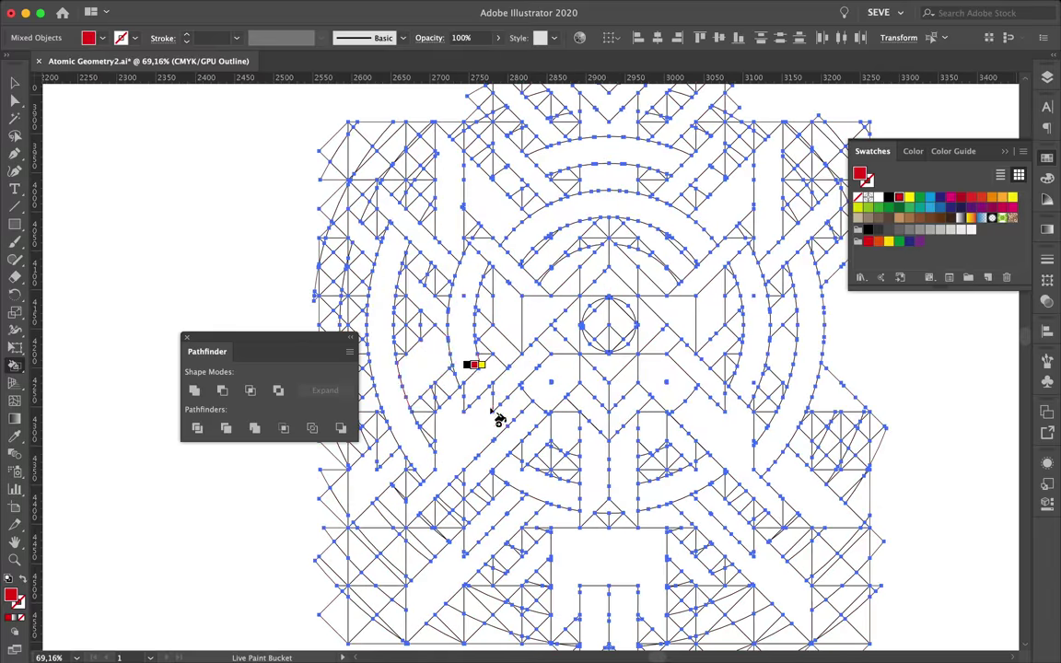
- Paint the black faces beside the centre and near the bottom rectangle red
{"action": "scroll", "coordinate": [447, 406], "scroll_direction": "left", "scroll_amount": 2}
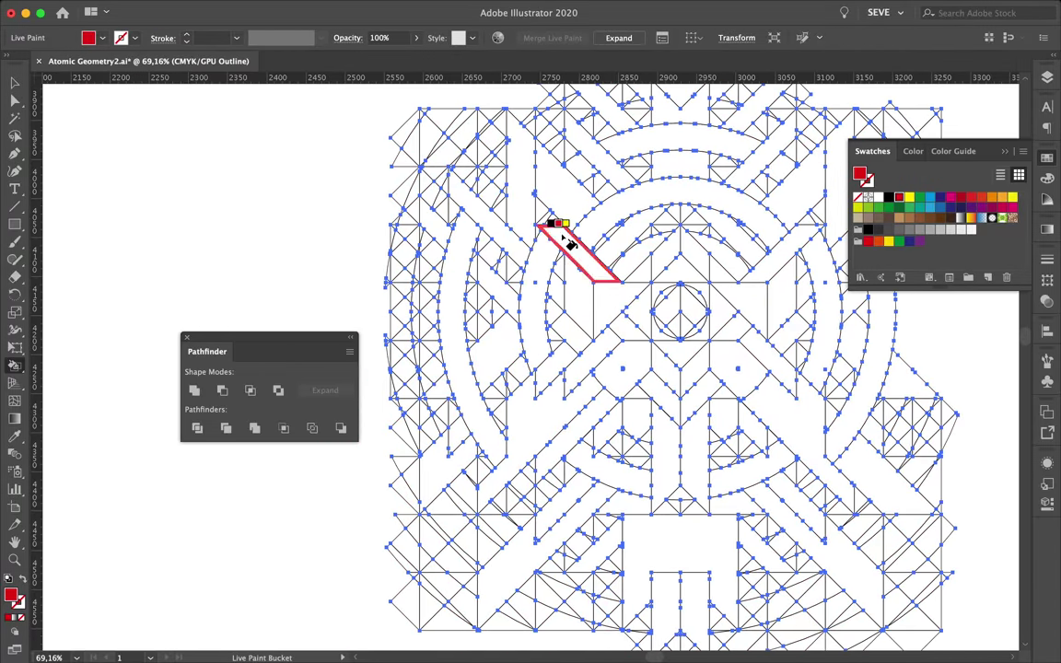
{"action": "scroll", "coordinate": [540, 212], "scroll_direction": "up", "scroll_amount": 3}
{"action": "scroll", "coordinate": [645, 194], "scroll_direction": "right", "scroll_amount": 2}
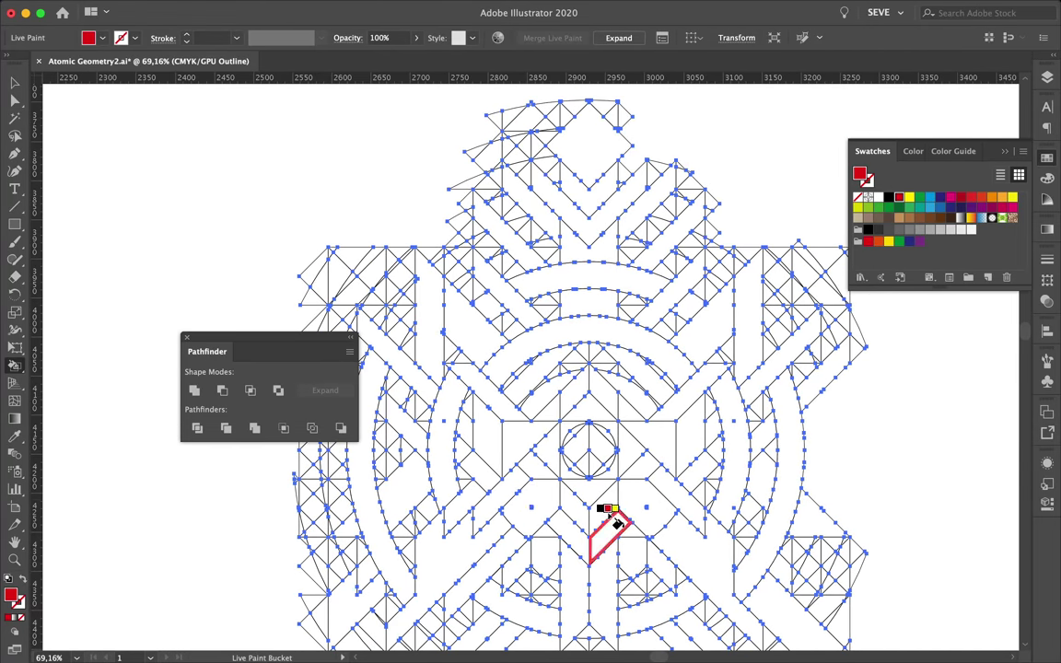
{"action": "scroll", "coordinate": [621, 537], "scroll_direction": "up", "scroll_amount": 2}
{"action": "key", "text": "ctrl+y"}
{"action": "key", "text": "ctrl+y"}
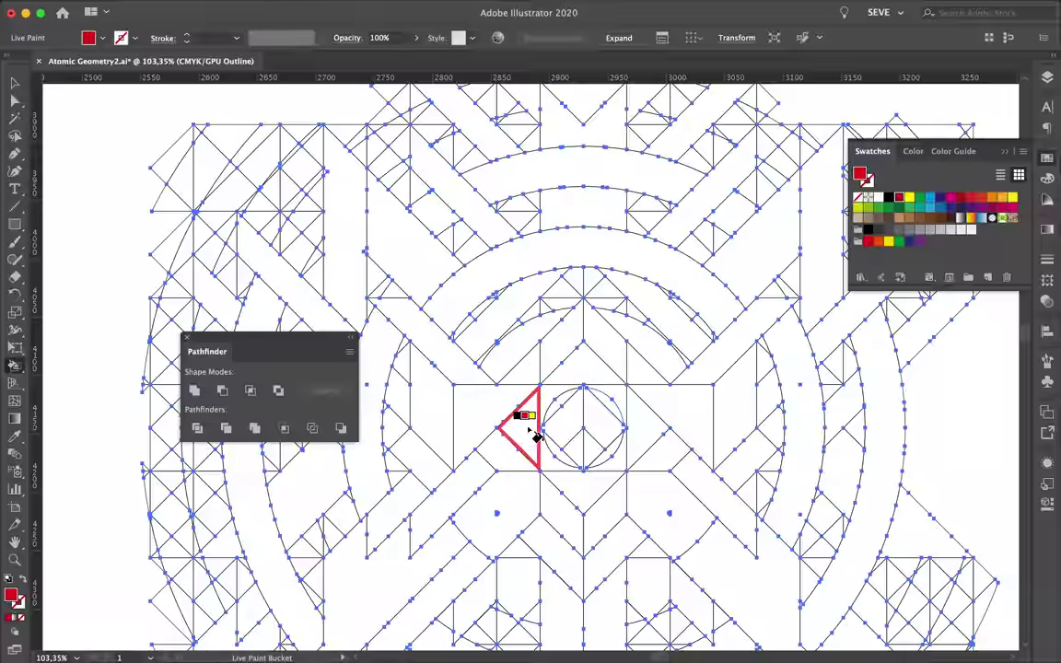
{"action": "key", "text": "ctrl+y"}
{"action": "key", "text": "y"}
{"action": "left_click", "coordinate": [686, 410]}
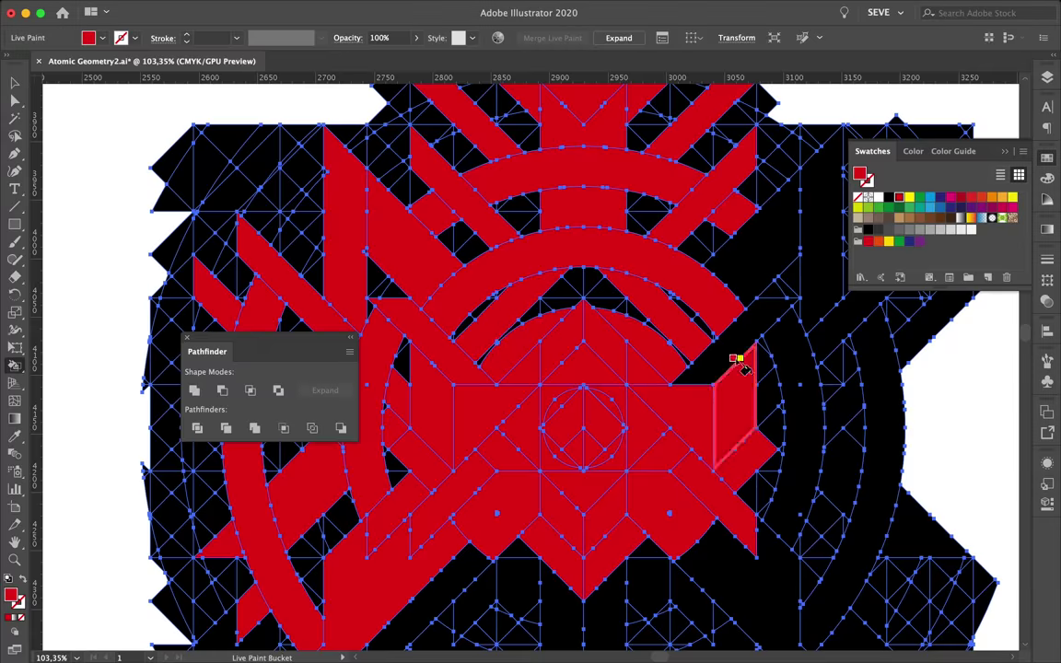
{"action": "scroll", "coordinate": [738, 359], "scroll_direction": "down", "scroll_amount": 3}
{"action": "scroll", "coordinate": [772, 520], "scroll_direction": "down", "scroll_amount": 2}
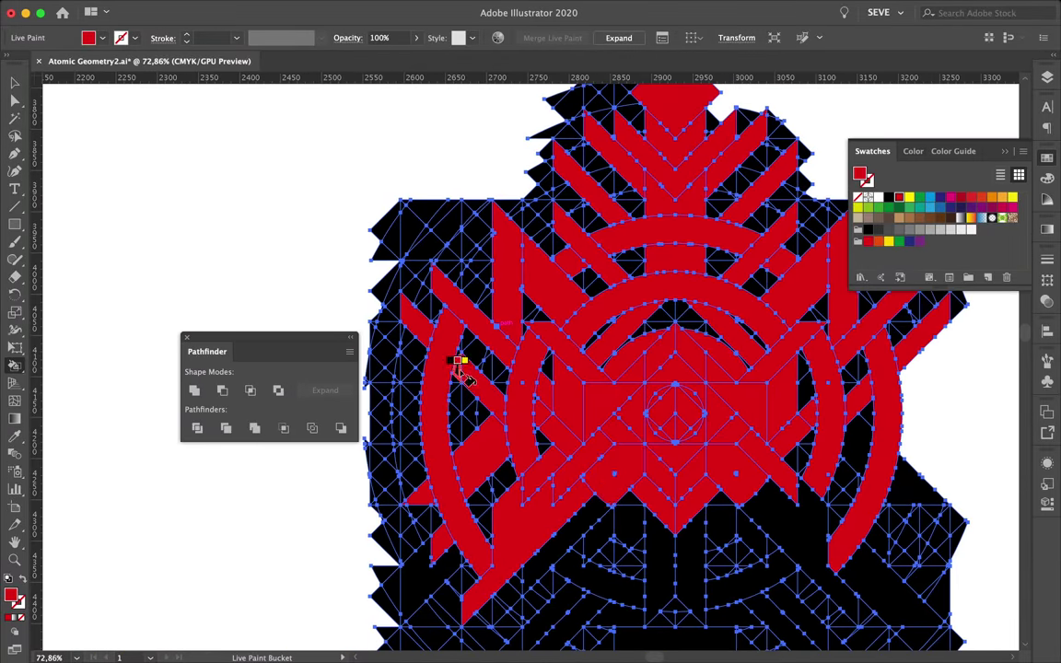
{"action": "scroll", "coordinate": [593, 490], "scroll_direction": "down", "scroll_amount": 1}
{"action": "left_click", "coordinate": [592, 490]}
{"action": "scroll", "coordinate": [593, 490], "scroll_direction": "down", "scroll_amount": 1}
{"action": "left_click", "coordinate": [639, 509]}
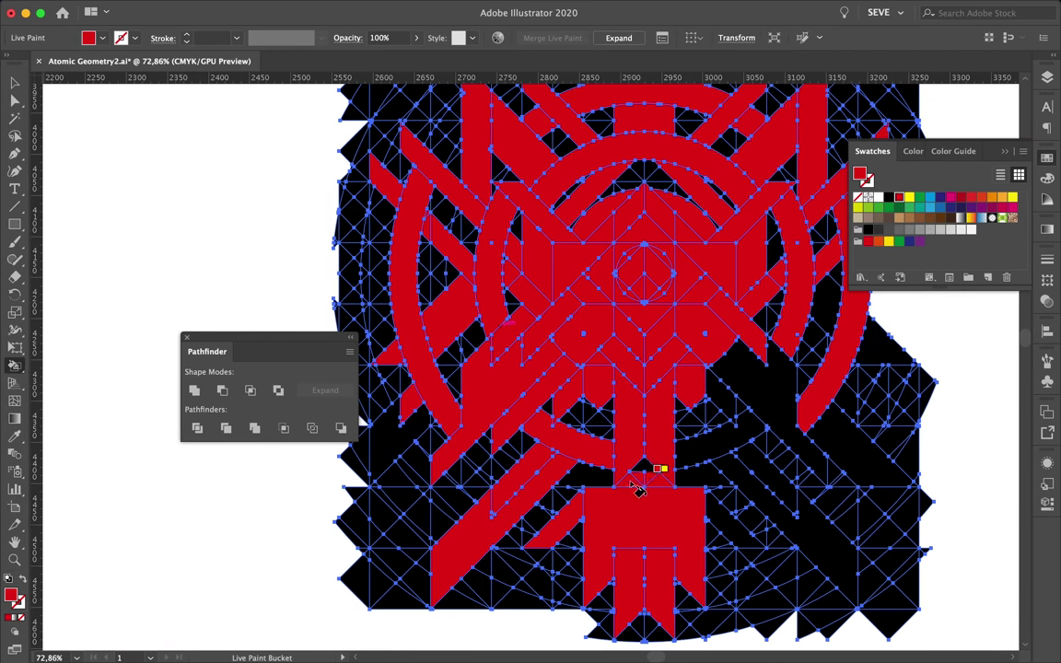
{"action": "scroll", "coordinate": [770, 349], "scroll_direction": "down", "scroll_amount": 2}
{"action": "scroll", "coordinate": [658, 322], "scroll_direction": "down", "scroll_amount": 2}
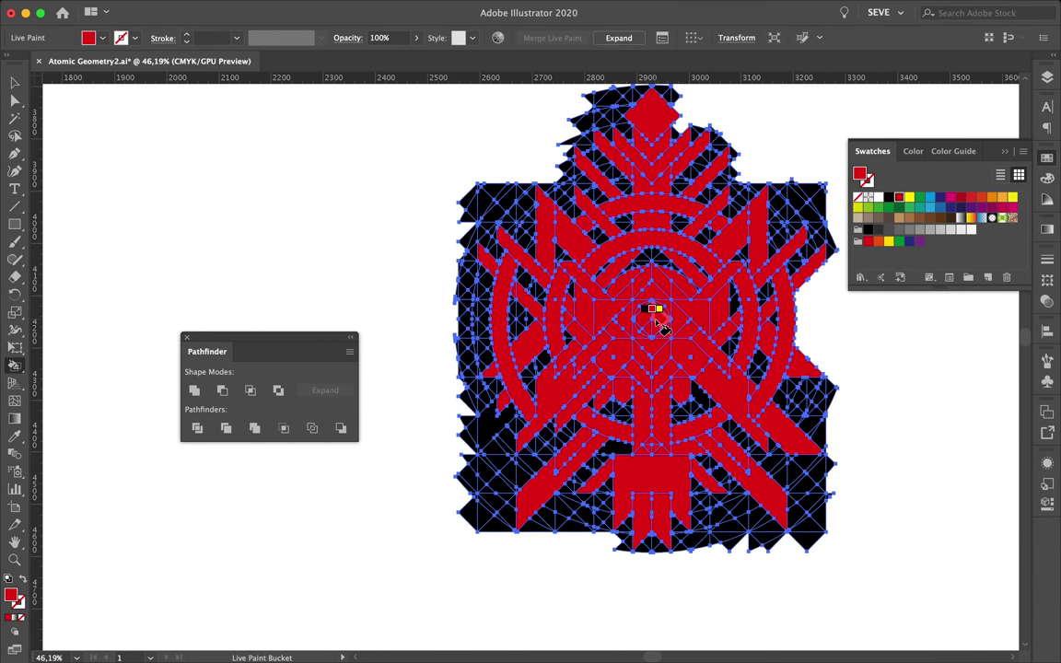
- Expand the Live Paint group and delete the black shapes, then undo the deletion
{"action": "key", "text": "y"}
{"action": "scroll", "coordinate": [657, 322], "scroll_direction": "down", "scroll_amount": 1}
{"action": "scroll", "coordinate": [675, 322], "scroll_direction": "up", "scroll_amount": 3}
{"action": "scroll", "coordinate": [688, 310], "scroll_direction": "down", "scroll_amount": 2}
{"action": "scroll", "coordinate": [669, 357], "scroll_direction": "down", "scroll_amount": 1}
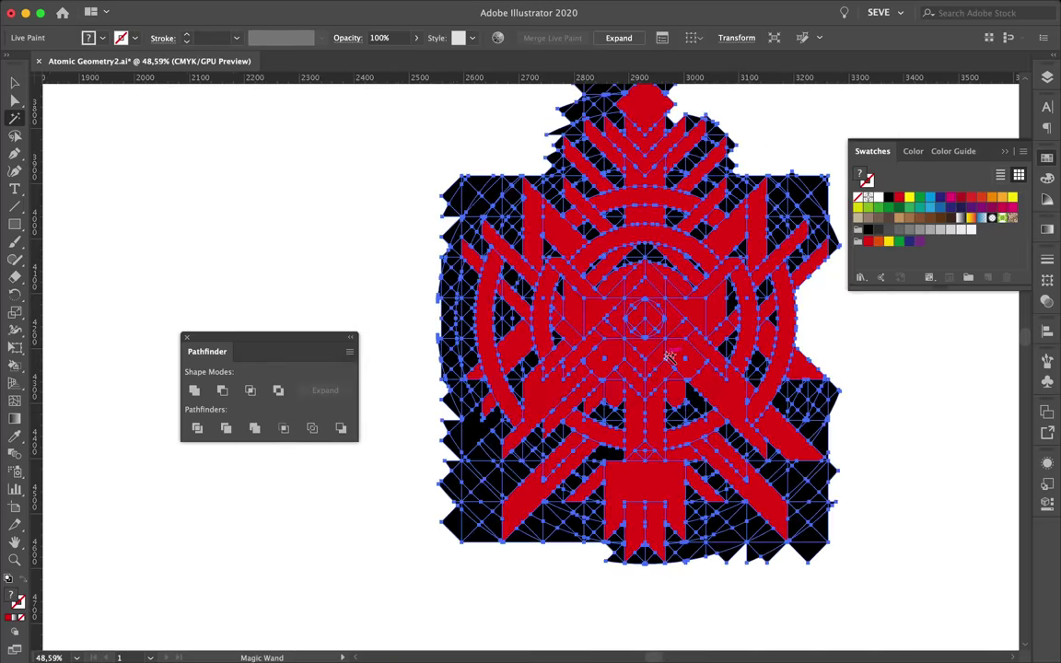
{"action": "key", "text": "Return"}
{"action": "key", "text": "v"}
{"action": "scroll", "coordinate": [580, 232], "scroll_direction": "down", "scroll_amount": 3}
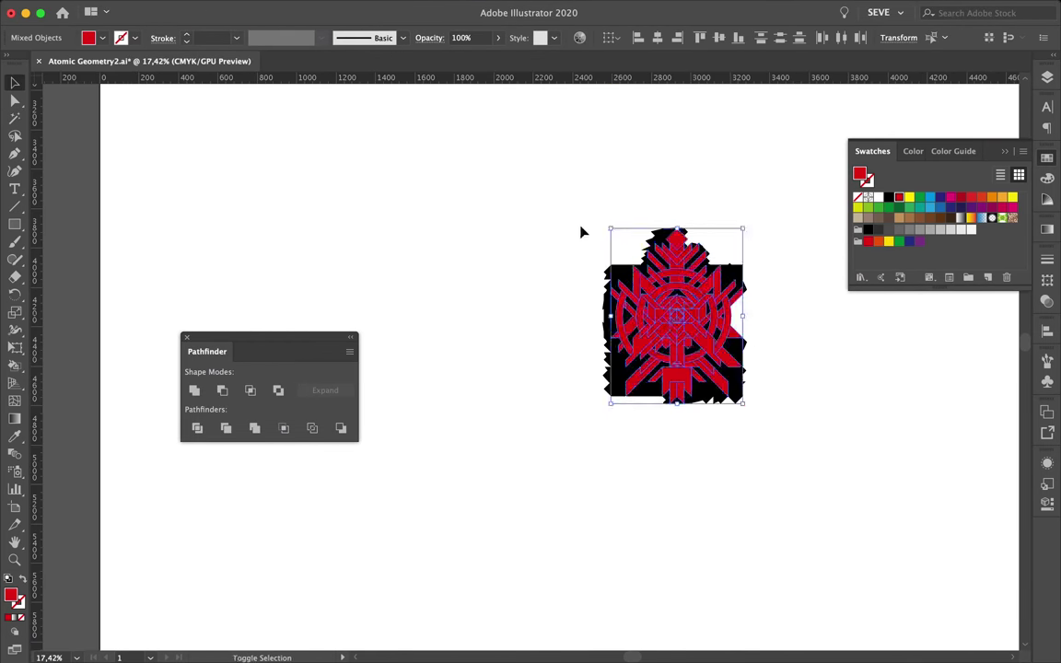
{"action": "scroll", "coordinate": [580, 232], "scroll_direction": "up", "scroll_amount": 3}
{"action": "key", "text": "Delete"}
{"action": "key", "text": "ctrl+z"}
{"action": "scroll", "coordinate": [488, 159], "scroll_direction": "up", "scroll_amount": 5}
- Turn the expanded emblem artwork back into a Live Paint group
{"action": "key", "text": "ctrl+y"}
{"action": "key", "text": "a"}
{"action": "key", "text": "ctrl+y"}
{"action": "scroll", "coordinate": [733, 474], "scroll_direction": "down", "scroll_amount": 4}
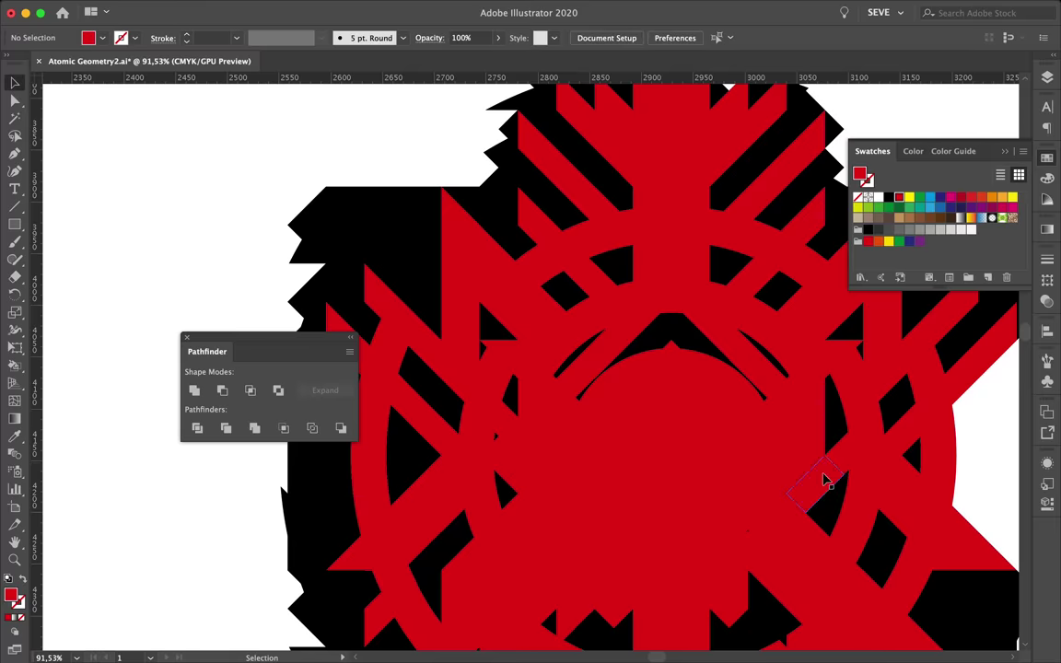
{"action": "scroll", "coordinate": [544, 462], "scroll_direction": "down", "scroll_amount": 1}
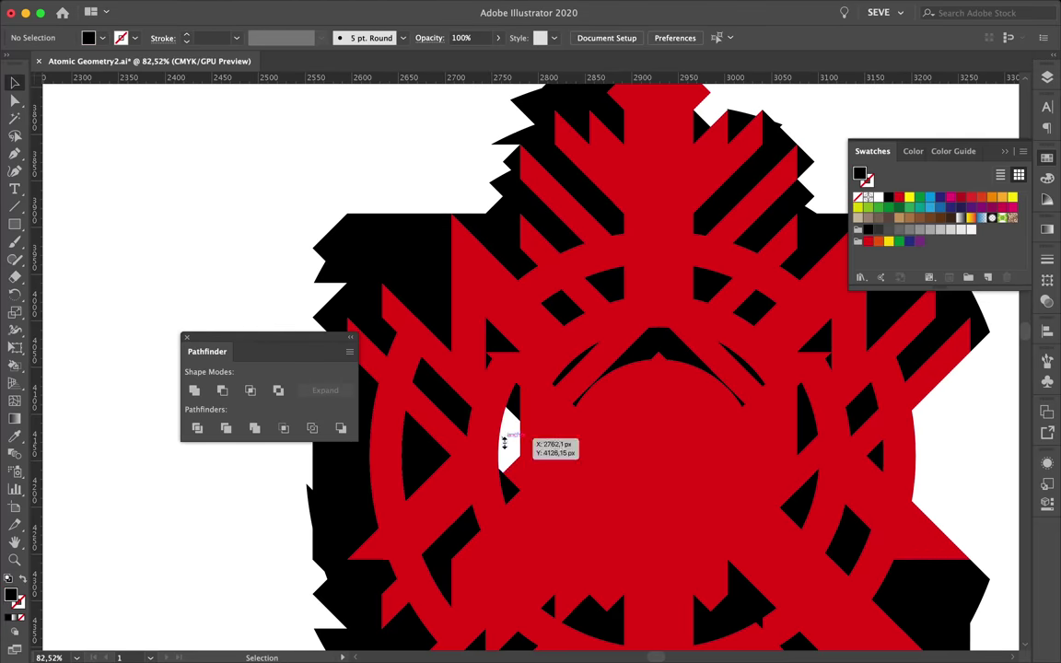
{"action": "scroll", "coordinate": [543, 498], "scroll_direction": "up", "scroll_amount": 1}
{"action": "scroll", "coordinate": [700, 461], "scroll_direction": "down", "scroll_amount": 2}
{"action": "key", "text": "ctrl+y"}
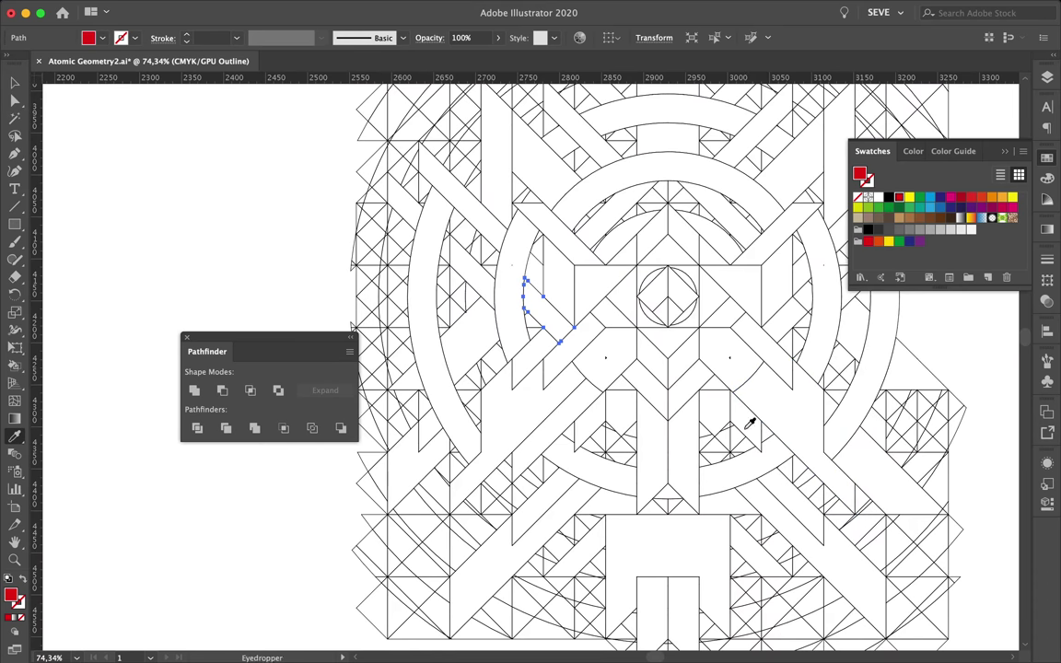
{"action": "key", "text": "k"}
{"action": "left_click", "coordinate": [746, 418]}
{"action": "key", "text": "Return"}
{"action": "key", "text": "ctrl+y"}
{"action": "key", "text": "ctrl+a"}
{"action": "scroll", "coordinate": [687, 450], "scroll_direction": "down", "scroll_amount": 2}
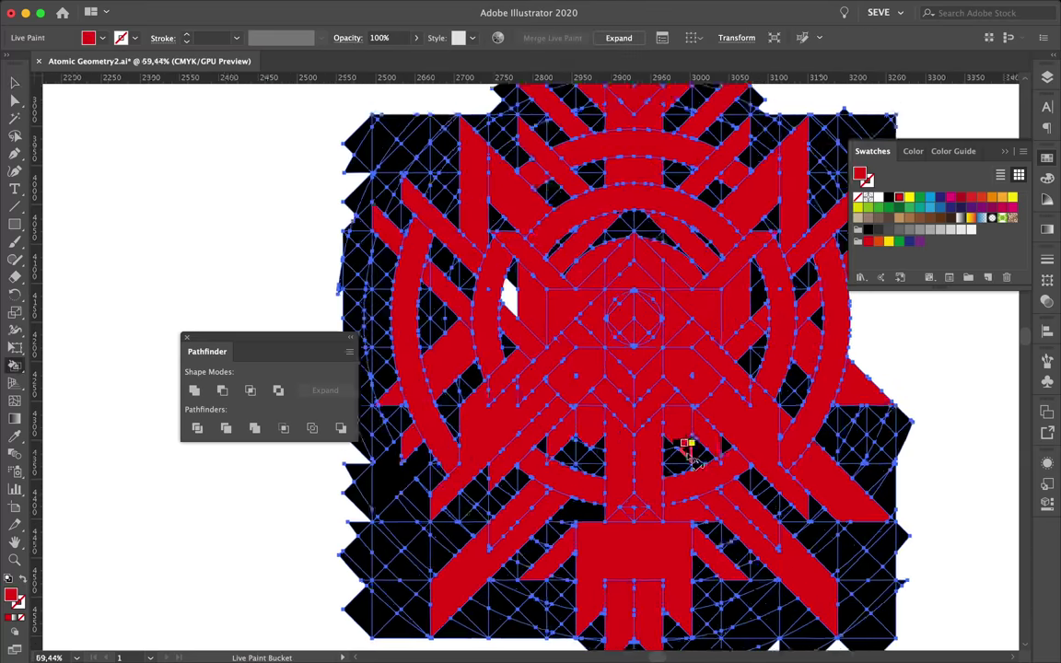
- Paint a remaining black face red and place an emblem copy at the top-left
{"action": "left_click", "coordinate": [520, 271]}
{"action": "left_click", "coordinate": [958, 395]}
{"action": "scroll", "coordinate": [958, 395], "scroll_direction": "down", "scroll_amount": 3}
{"action": "left_click_drag", "start_coordinate": [774, 396], "coordinate": [486, 261]}
{"action": "scroll", "coordinate": [485, 260], "scroll_direction": "down", "scroll_amount": 1}
{"action": "key", "text": "a"}
{"action": "scroll", "coordinate": [780, 466], "scroll_direction": "up", "scroll_amount": 3}
- Select the black backing pieces around the emblem and delete them
{"action": "left_click", "coordinate": [180, 7]}
{"action": "left_click", "coordinate": [341, 134]}
{"action": "key", "text": "ctrl+alt+3"}
{"action": "key", "text": "y"}
{"action": "key", "text": "Delete"}
{"action": "scroll", "coordinate": [619, 236], "scroll_direction": "down", "scroll_amount": 2}
{"action": "scroll", "coordinate": [619, 236], "scroll_direction": "up", "scroll_amount": 3}
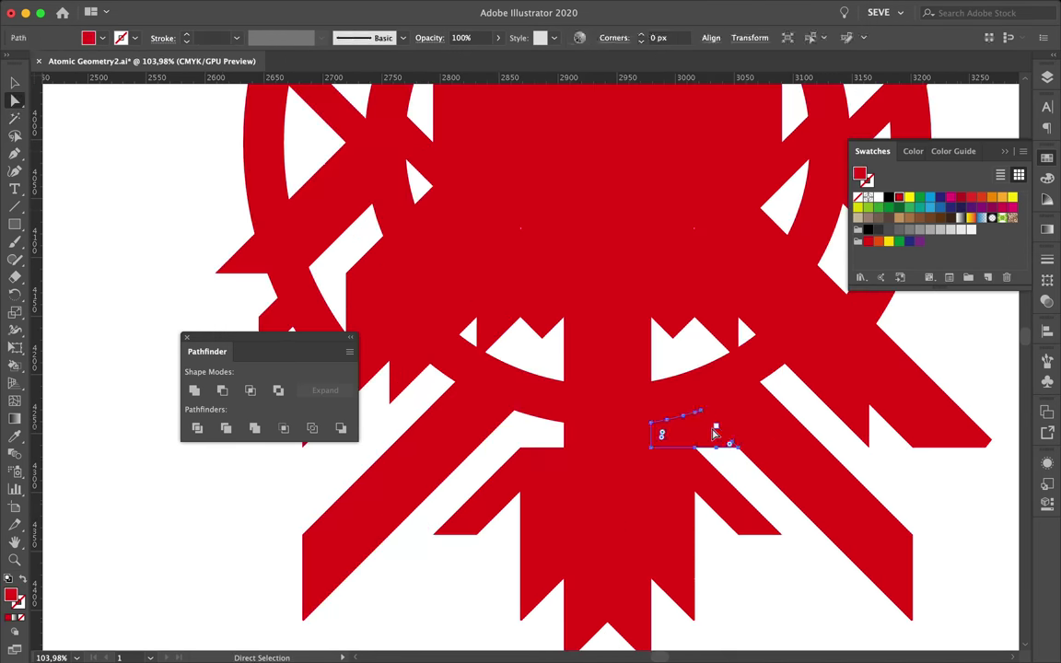
{"action": "scroll", "coordinate": [663, 426], "scroll_direction": "down", "scroll_amount": 3}
- Select the small leftover shape below the centre and the centre circle's sliver
{"action": "key", "text": "ctrl+y"}
{"action": "key", "text": "ctrl+y"}
{"action": "key", "text": "ctrl+y"}
{"action": "left_click", "coordinate": [698, 323]}
{"action": "key", "text": "ctrl+y"}
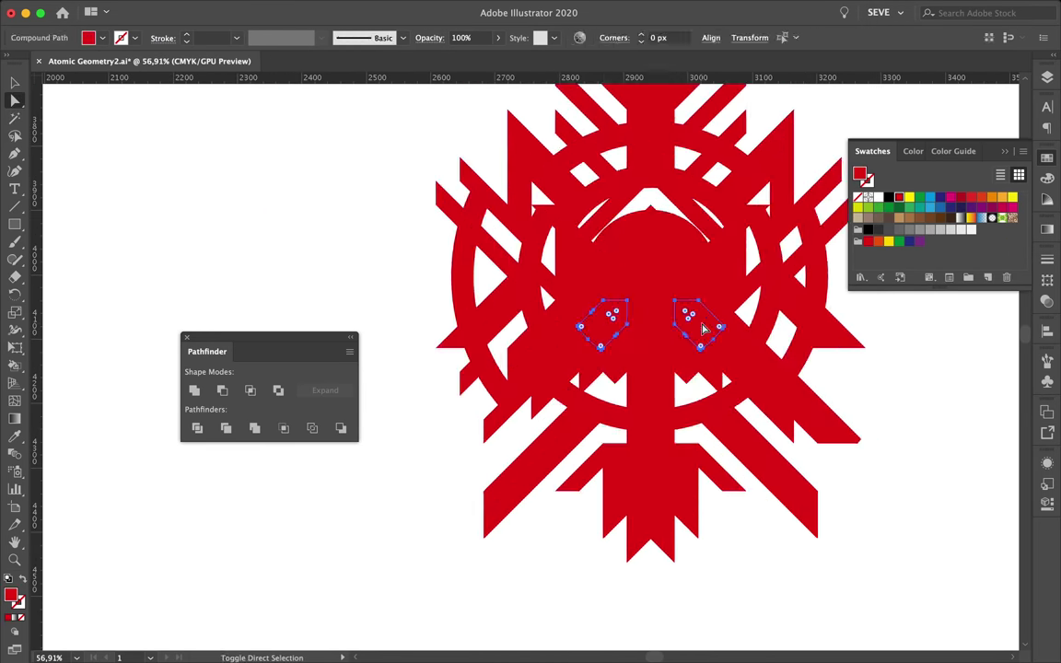
{"action": "scroll", "coordinate": [656, 272], "scroll_direction": "down", "scroll_amount": 1}
{"action": "scroll", "coordinate": [645, 265], "scroll_direction": "up", "scroll_amount": 4}
{"action": "left_click", "coordinate": [547, 373]}
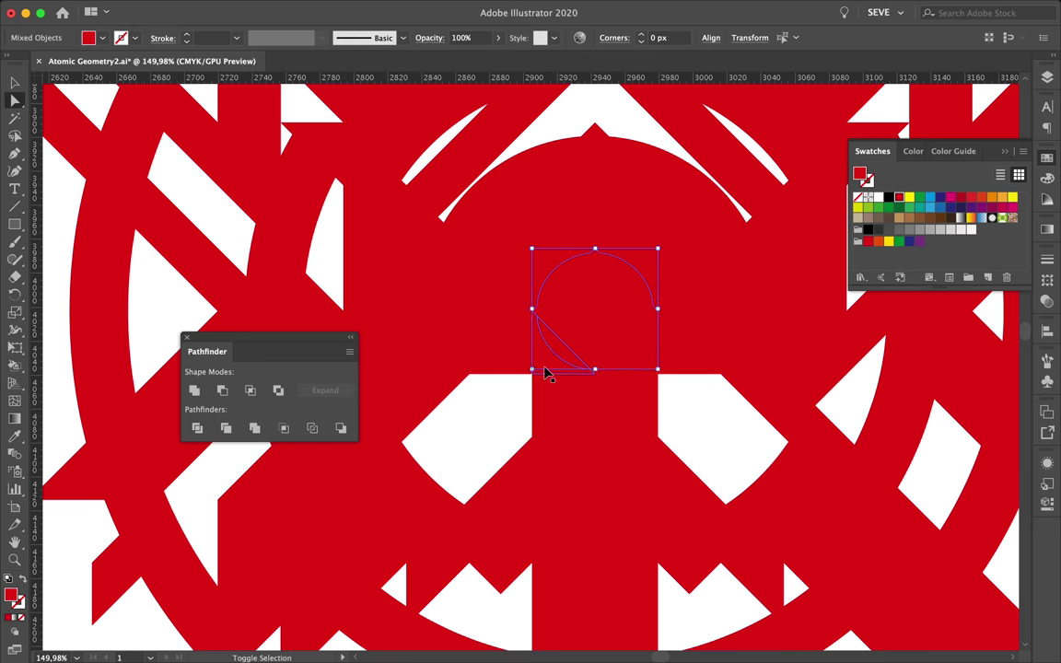
{"action": "scroll", "coordinate": [600, 305], "scroll_direction": "down", "scroll_amount": 1}
- Check the outlines and select the whole solid red emblem
{"action": "key", "text": "ctrl+y"}
{"action": "scroll", "coordinate": [600, 306], "scroll_direction": "down", "scroll_amount": 2}
{"action": "key", "text": "ctrl+y"}
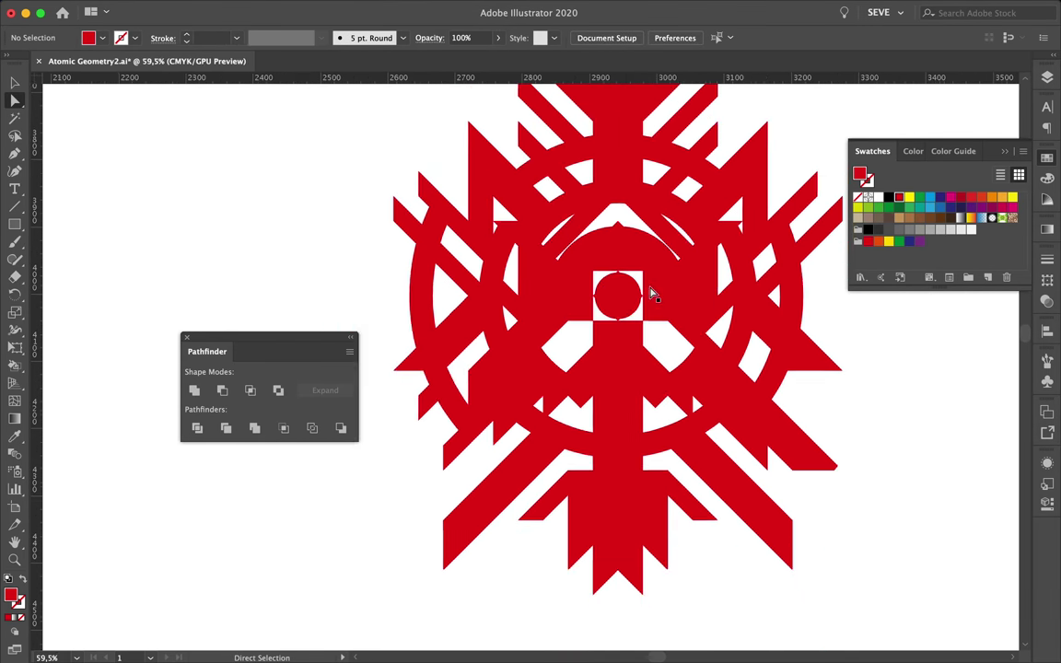
{"action": "scroll", "coordinate": [655, 291], "scroll_direction": "up", "scroll_amount": 3}
{"action": "scroll", "coordinate": [823, 432], "scroll_direction": "down", "scroll_amount": 5}
{"action": "left_click", "coordinate": [699, 265]}
{"action": "scroll", "coordinate": [700, 266], "scroll_direction": "up", "scroll_amount": 2}
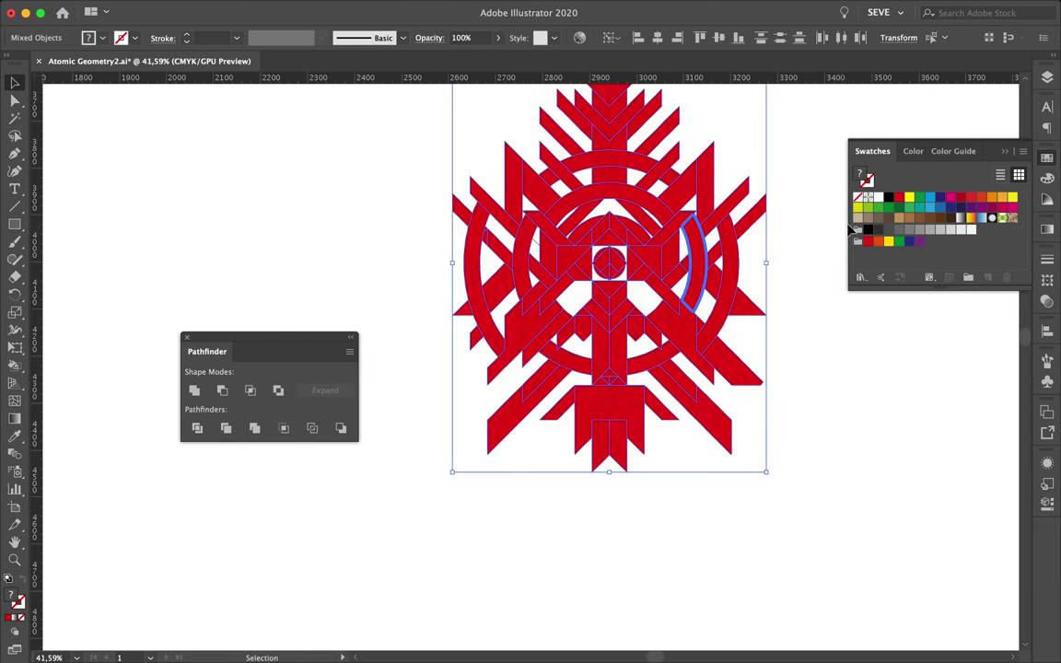
- Fill the emblem with an orange-to-dark-blue gradient angled at 90°
{"action": "left_click", "coordinate": [1047, 229]}
{"action": "left_click", "coordinate": [867, 344]}
{"action": "double_click", "coordinate": [867, 344]}
{"action": "left_click", "coordinate": [845, 436]}
{"action": "left_click", "coordinate": [1002, 343]}
{"action": "double_click", "coordinate": [1002, 344]}
{"action": "left_click", "coordinate": [818, 403]}
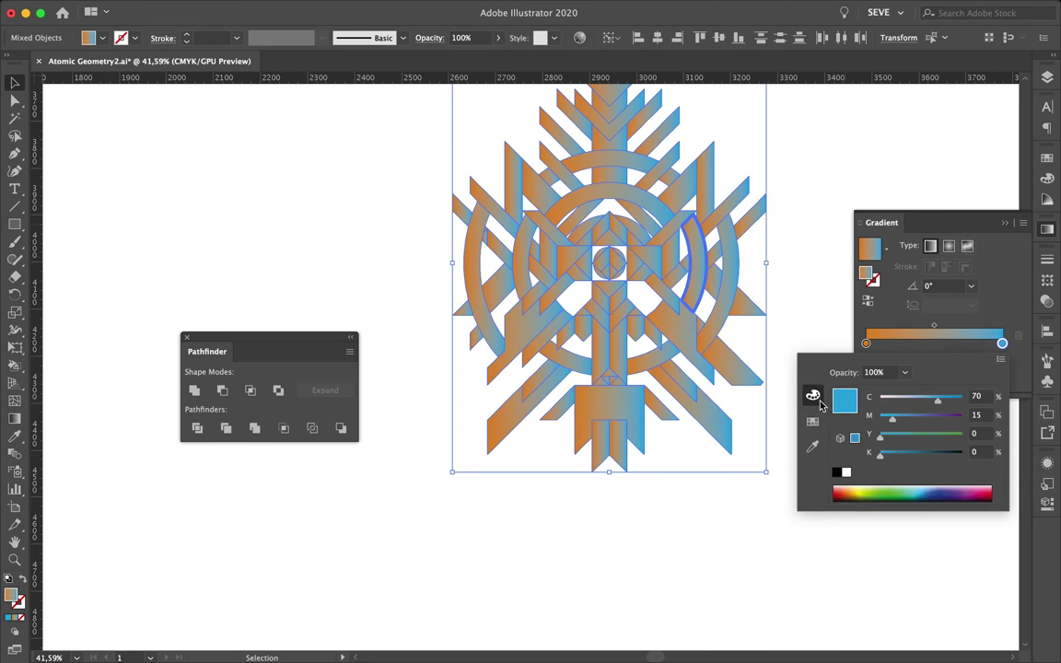
{"action": "left_click", "coordinate": [854, 439]}
{"action": "key", "text": "Escape"}
{"action": "left_click", "coordinate": [971, 286]}
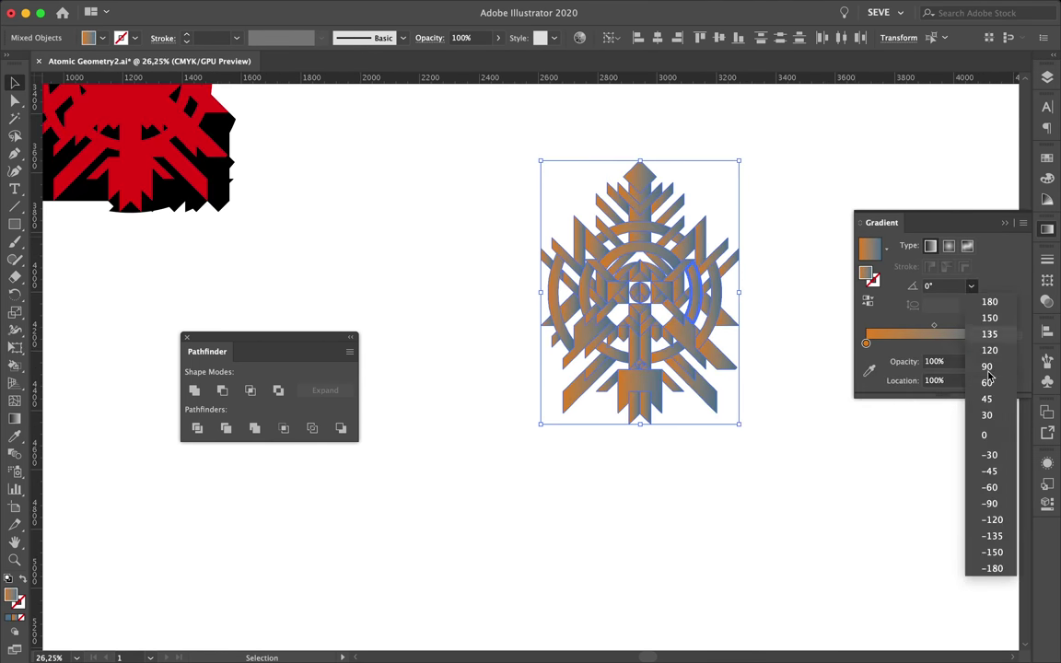
{"action": "left_click", "coordinate": [986, 370]}
{"action": "left_click", "coordinate": [767, 292]}
- Select the emblem's centre circle with Direct Selection and inspect its gradient
{"action": "scroll", "coordinate": [767, 293], "scroll_direction": "up", "scroll_amount": 5}
{"action": "scroll", "coordinate": [593, 279], "scroll_direction": "down", "scroll_amount": 5}
{"action": "key", "text": "a"}
{"action": "scroll", "coordinate": [514, 432], "scroll_direction": "up", "scroll_amount": 5}
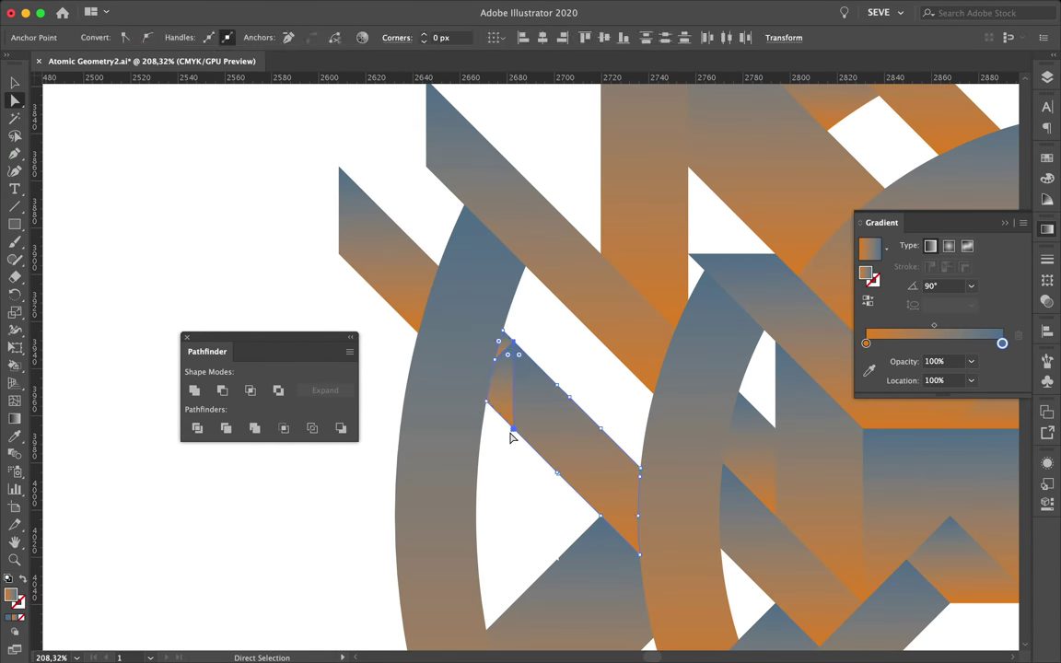
{"action": "scroll", "coordinate": [563, 359], "scroll_direction": "down", "scroll_amount": 5}
{"action": "scroll", "coordinate": [562, 359], "scroll_direction": "up", "scroll_amount": 2}
{"action": "left_click", "coordinate": [646, 382]}
{"action": "key", "text": "g"}
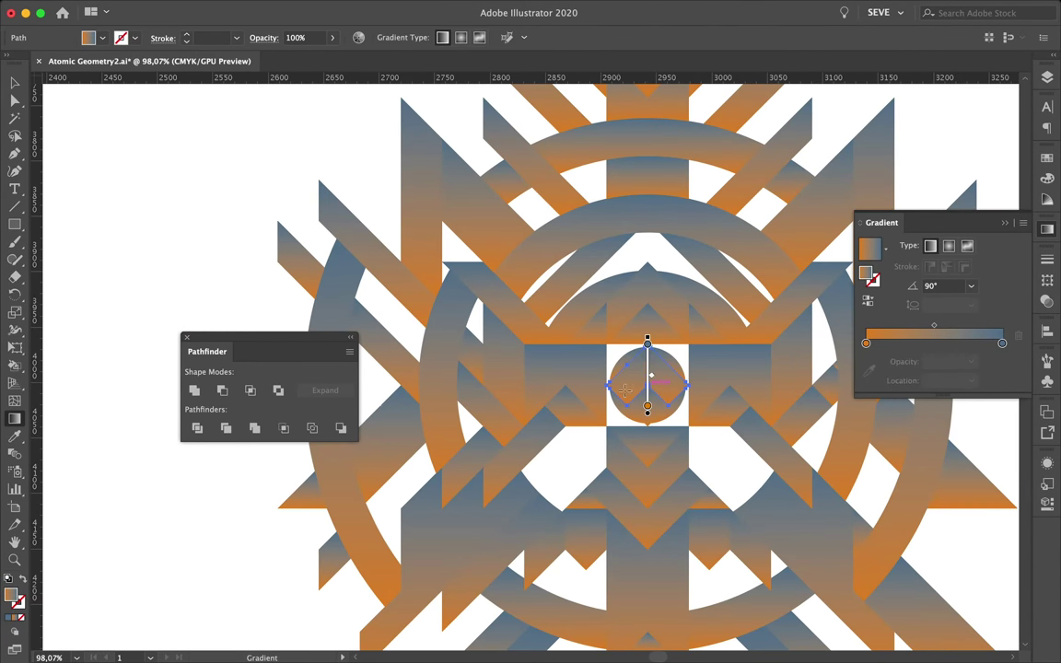
{"action": "key", "text": "a"}
{"action": "left_click", "coordinate": [639, 415]}
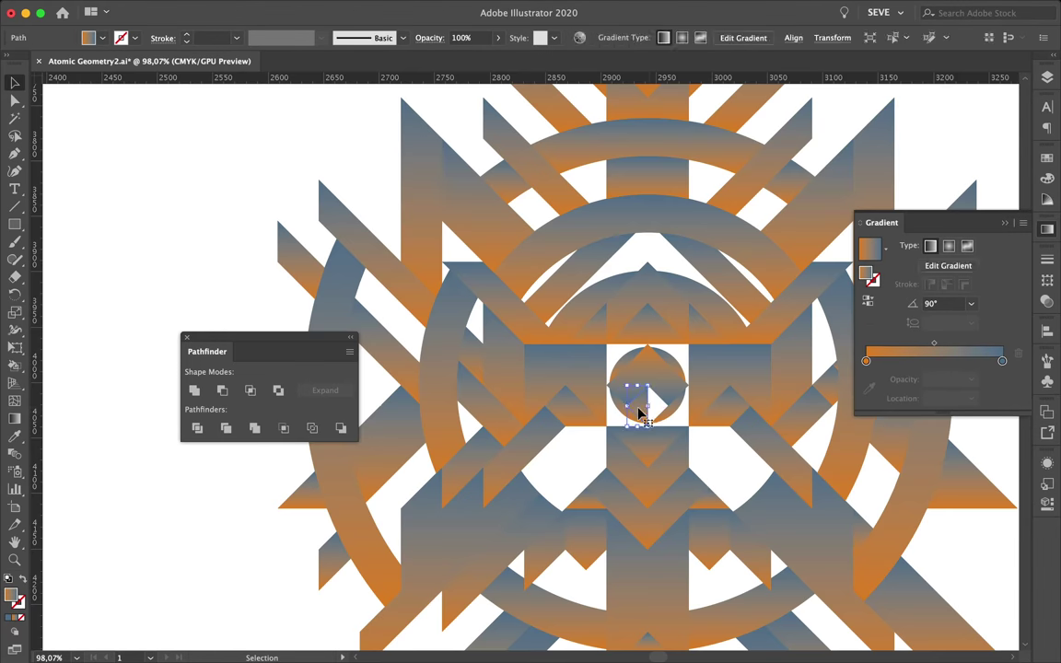
{"action": "scroll", "coordinate": [618, 517], "scroll_direction": "down", "scroll_amount": 3}
{"action": "scroll", "coordinate": [807, 468], "scroll_direction": "up", "scroll_amount": 5}
- Edit the right arm's anchors, removing the diagonal band's stray anchor, then deselect
{"action": "left_click", "coordinate": [801, 508]}
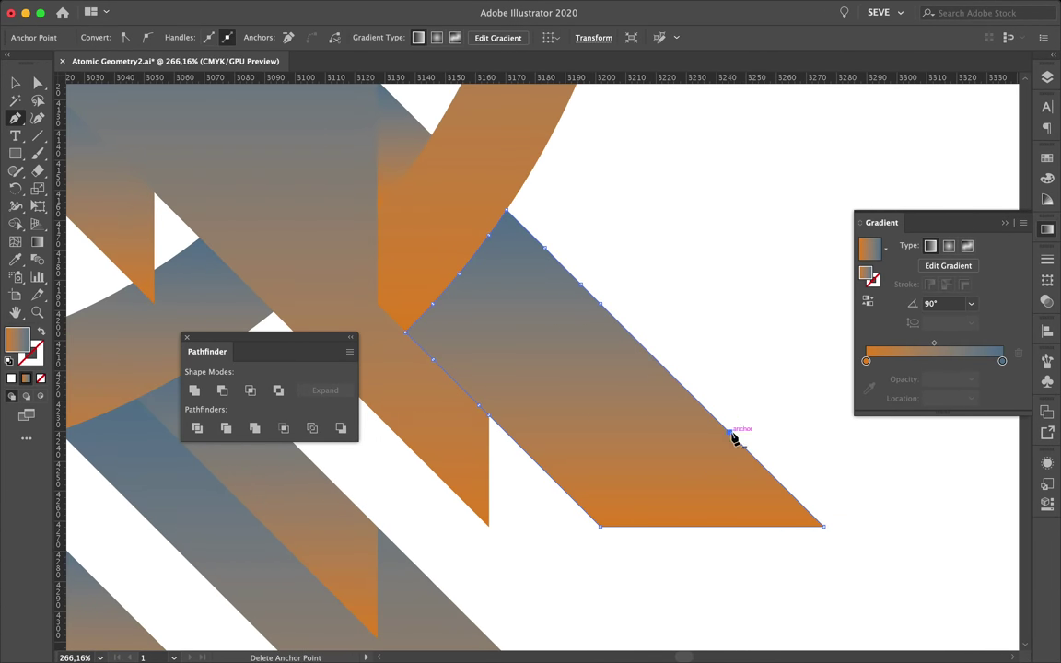
{"action": "key", "text": "a"}
{"action": "scroll", "coordinate": [439, 381], "scroll_direction": "down", "scroll_amount": 2}
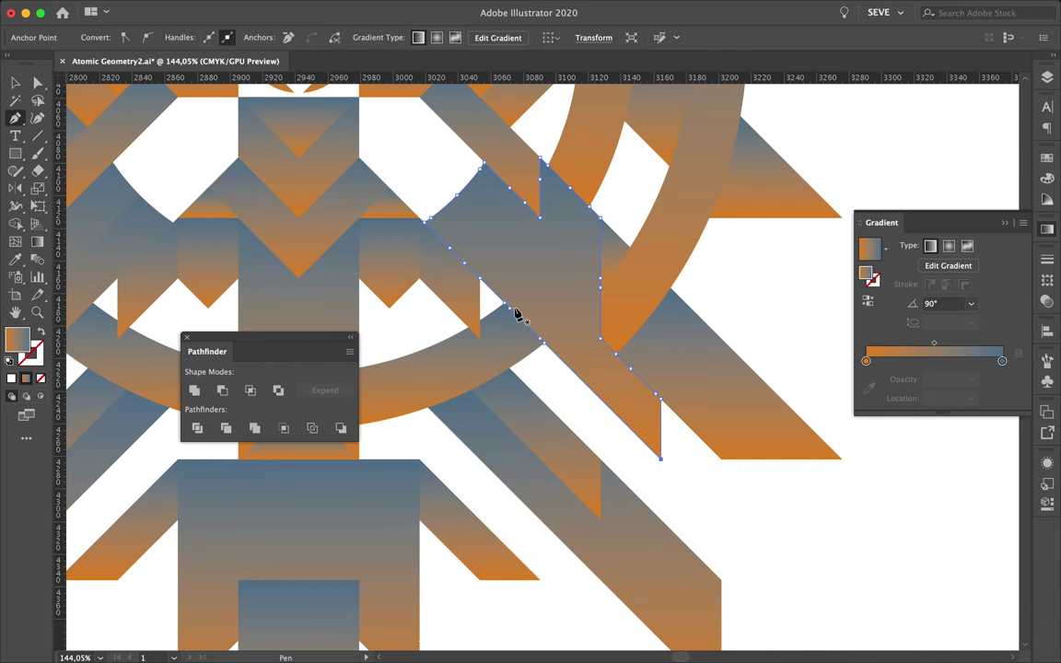
{"action": "key", "text": "a"}
{"action": "scroll", "coordinate": [537, 333], "scroll_direction": "down", "scroll_amount": 2}
{"action": "key", "text": "super+shift+F9"}
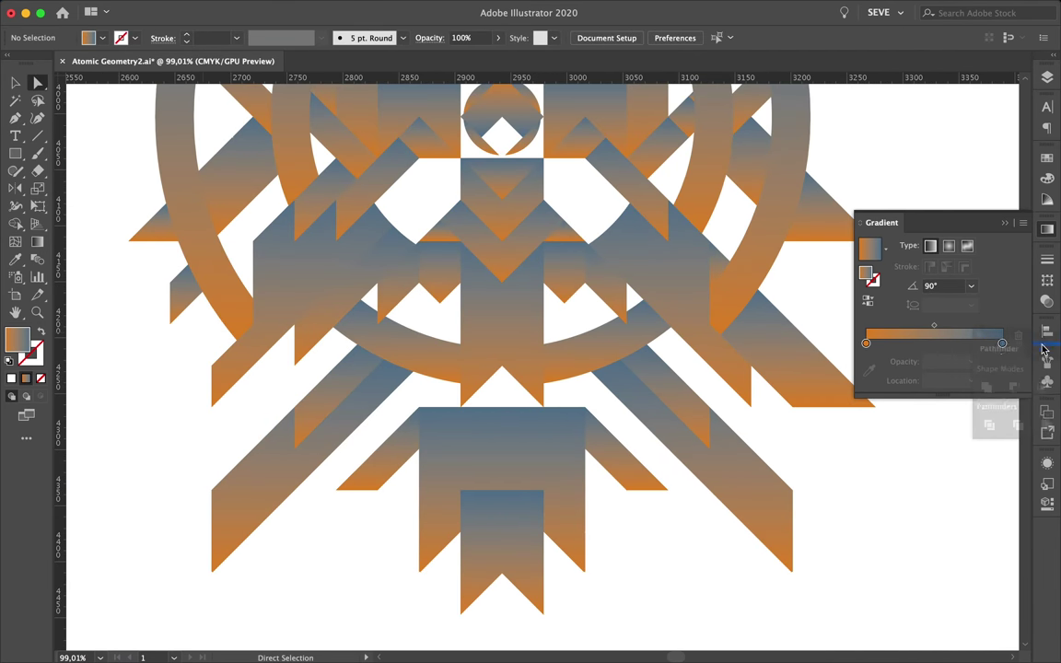
{"action": "scroll", "coordinate": [701, 439], "scroll_direction": "down", "scroll_amount": 1}
{"action": "scroll", "coordinate": [592, 301], "scroll_direction": "up", "scroll_amount": 2}
{"action": "left_click", "coordinate": [526, 293]}
{"action": "key", "text": "super+shift+a"}
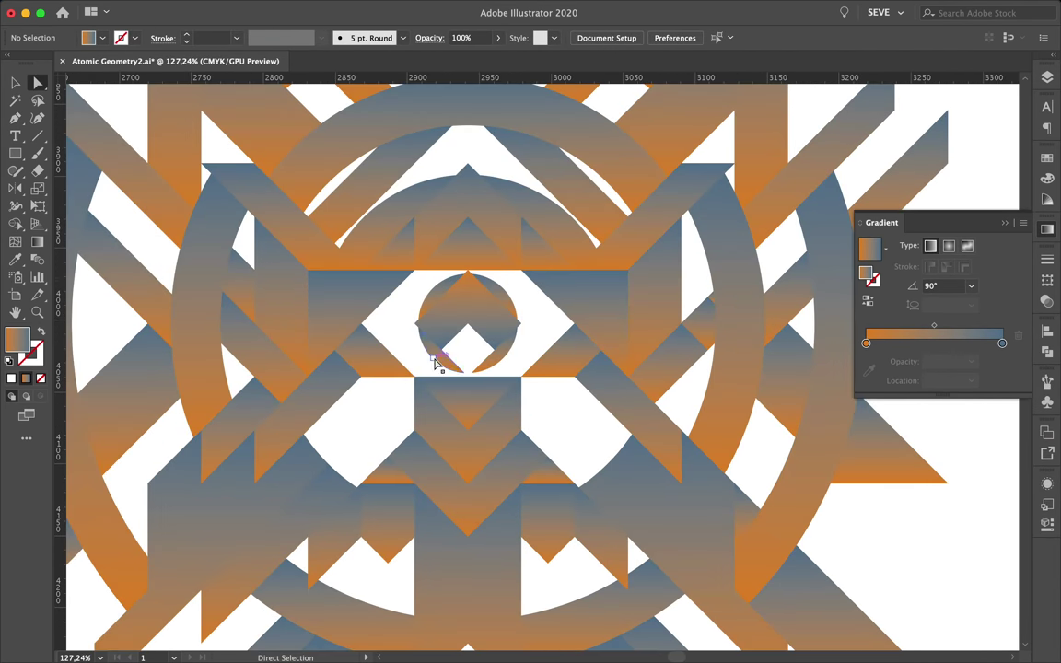
{"action": "scroll", "coordinate": [460, 341], "scroll_direction": "down", "scroll_amount": 3}
{"action": "scroll", "coordinate": [469, 343], "scroll_direction": "down", "scroll_amount": 1}
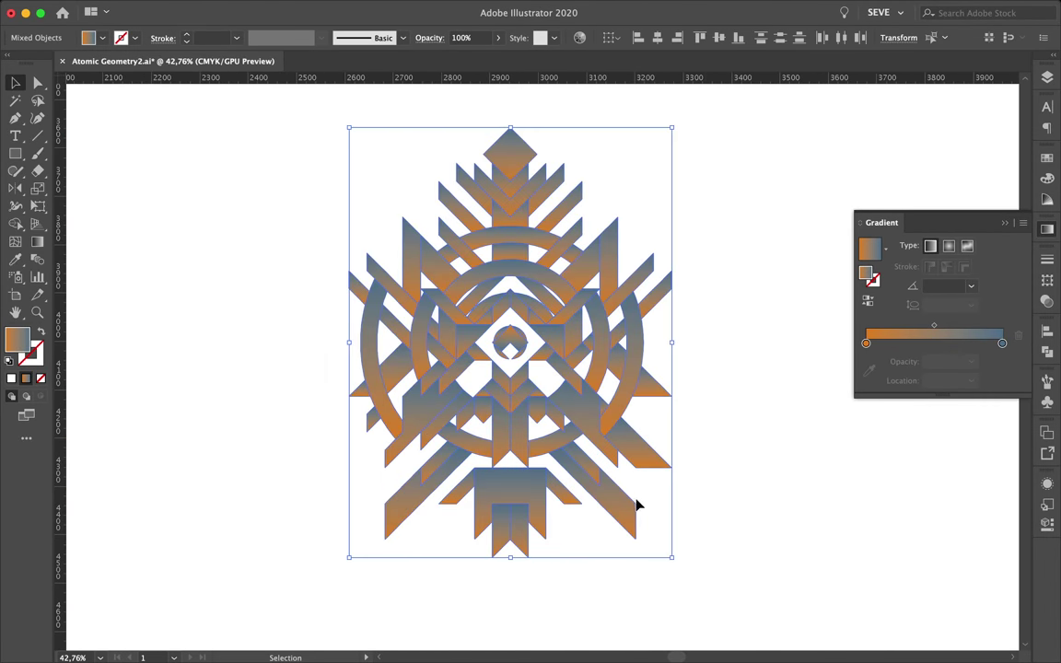
- Scatter and rotate each emblem piece with Transform Each, repeating it with Cmd+D
{"action": "mouse_move", "coordinate": [15, 294]}
{"action": "left_mouse_down"}
{"action": "mouse_move", "coordinate": [60, 312]}
{"action": "mouse_move", "coordinate": [231, 336]}
{"action": "mouse_move", "coordinate": [227, 314]}
{"action": "left_mouse_up"}
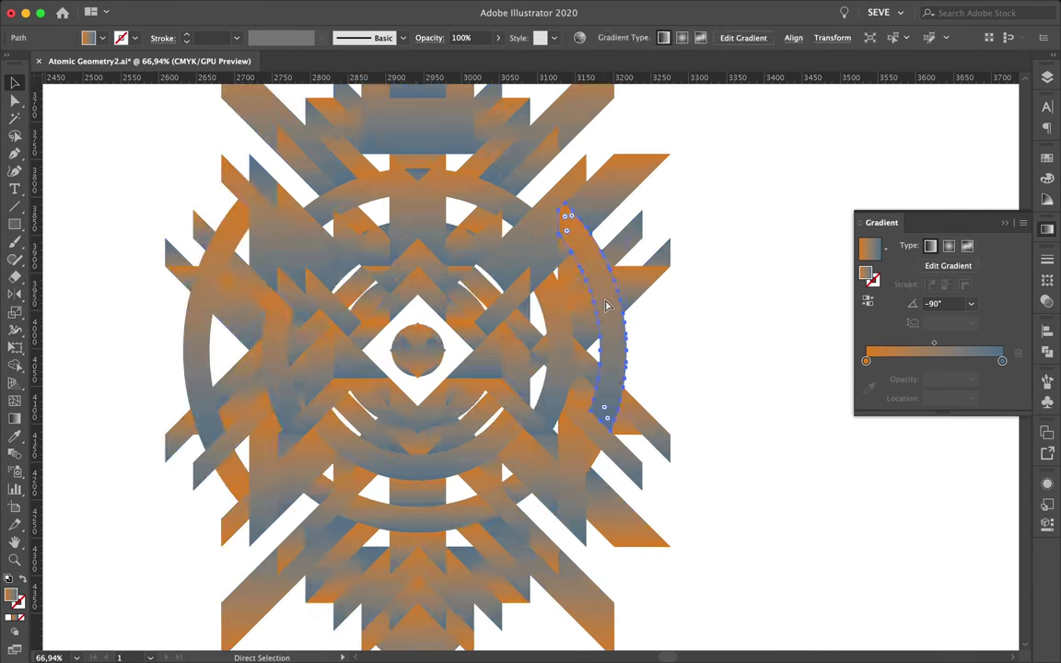
{"action": "key", "text": "super+0"}
{"action": "key", "text": "super+shift+a"}
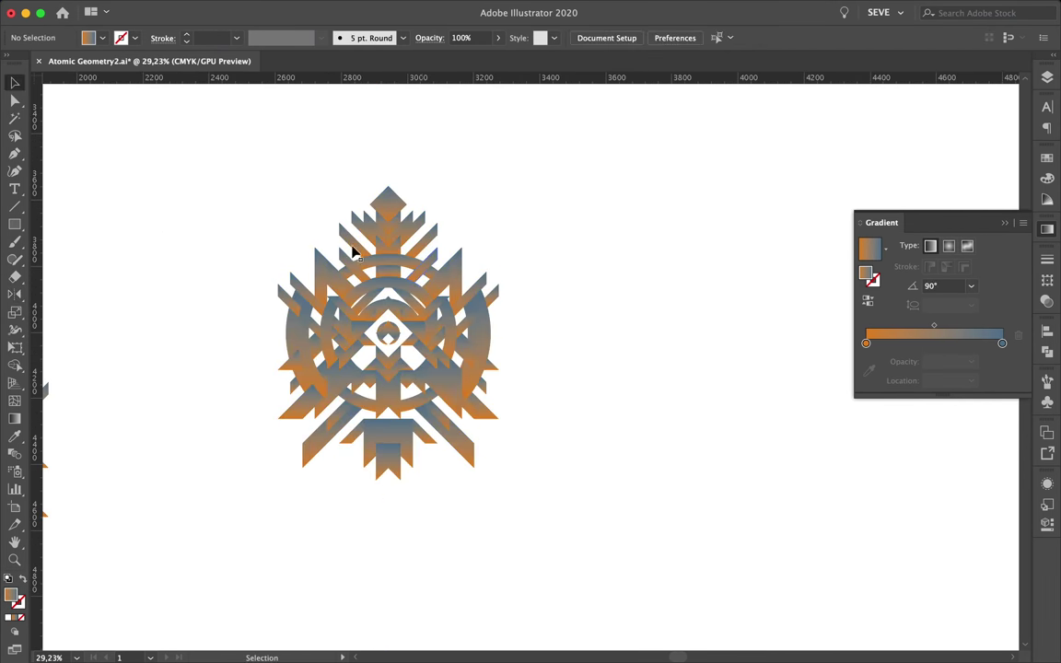
{"action": "key", "text": "super+a"}
{"action": "key", "text": "shift+super+F9"}
{"action": "key", "text": "super+shift+a"}
{"action": "key", "text": "super+a"}
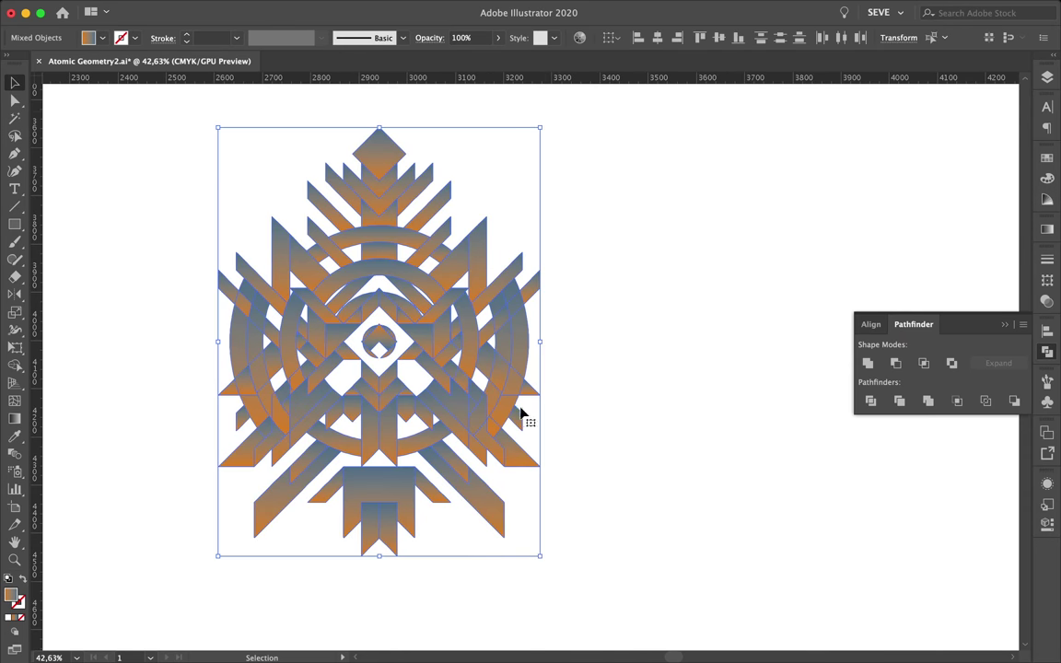
{"action": "key", "text": "super+d"}
{"action": "key", "text": "super+shift+a"}
{"action": "key", "text": "super+a"}
{"action": "key", "text": "super+d"}
{"action": "key", "text": "super+shift+a"}
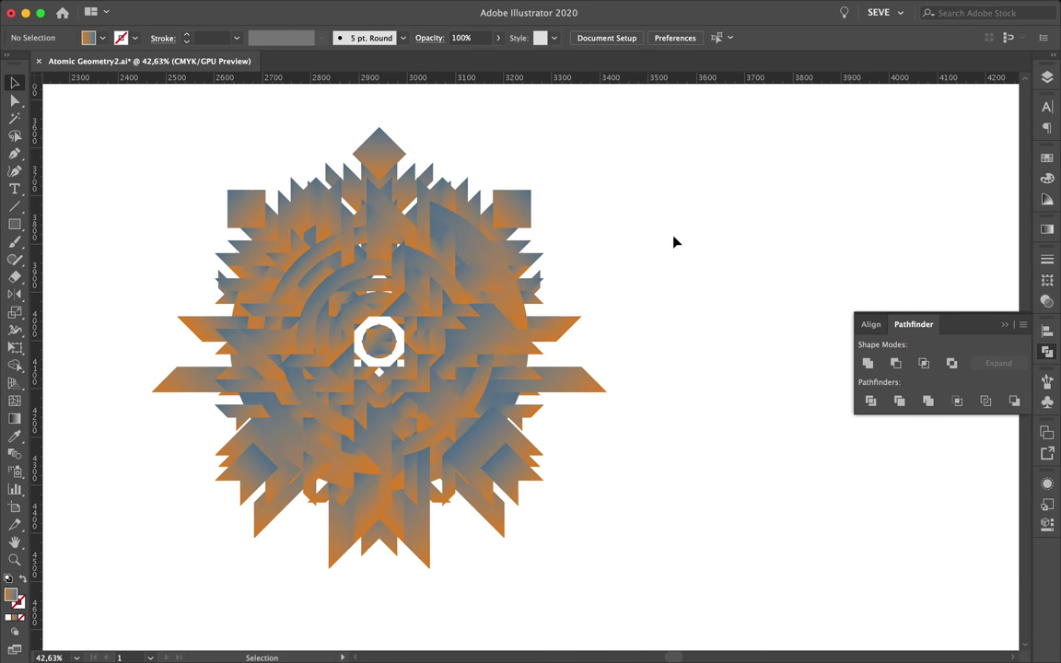
- Alt-drag a copy of the scattered emblem to the right
{"action": "scroll", "coordinate": [493, 312], "scroll_direction": "down", "scroll_amount": 5}
{"action": "scroll", "coordinate": [491, 316], "scroll_direction": "up", "scroll_amount": 3}
{"action": "left_click_drag", "start_coordinate": [491, 316], "coordinate": [926, 451]}
{"action": "scroll", "coordinate": [925, 451], "scroll_direction": "up", "scroll_amount": 3}
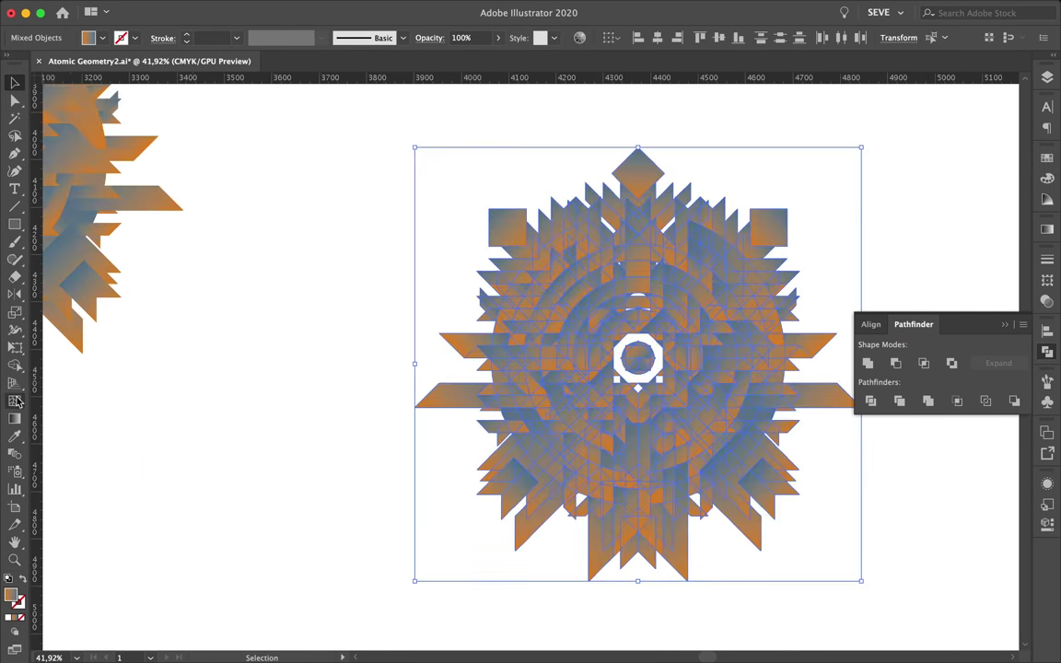
- Browse the toolbar's hidden tool variants, then return to the Selection tool
{"action": "left_click", "coordinate": [14, 224]}
{"action": "left_click", "coordinate": [16, 257]}
{"action": "left_click", "coordinate": [14, 472]}
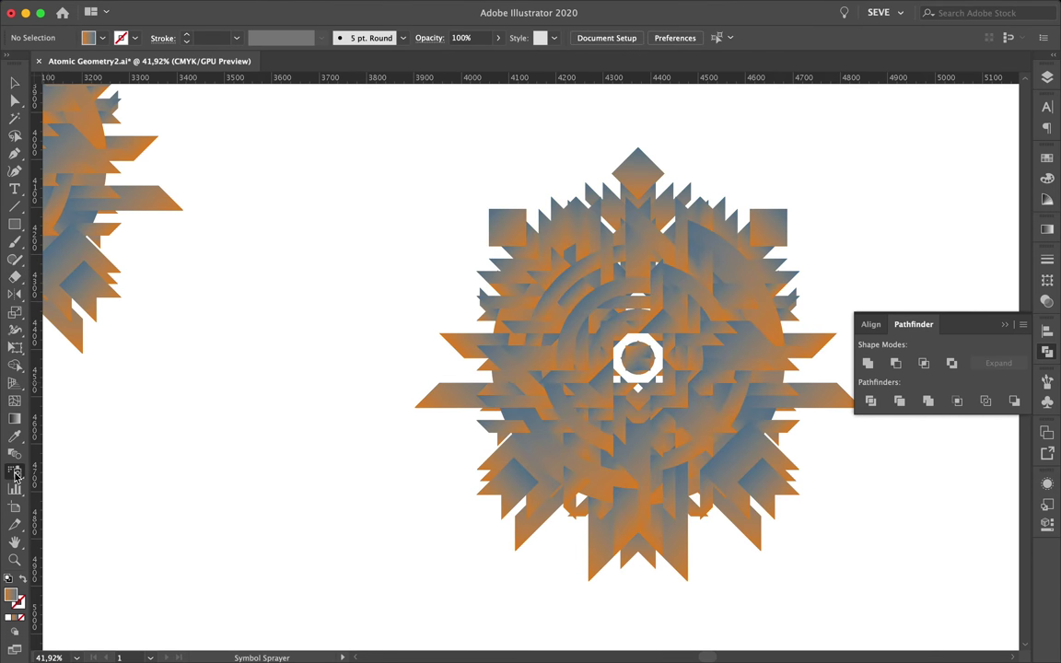
{"action": "left_click", "coordinate": [14, 241]}
{"action": "left_click", "coordinate": [14, 188]}
{"action": "left_click", "coordinate": [15, 489]}
{"action": "scroll", "coordinate": [152, 292], "scroll_direction": "up", "scroll_amount": 2}
{"action": "left_click", "coordinate": [15, 275]}
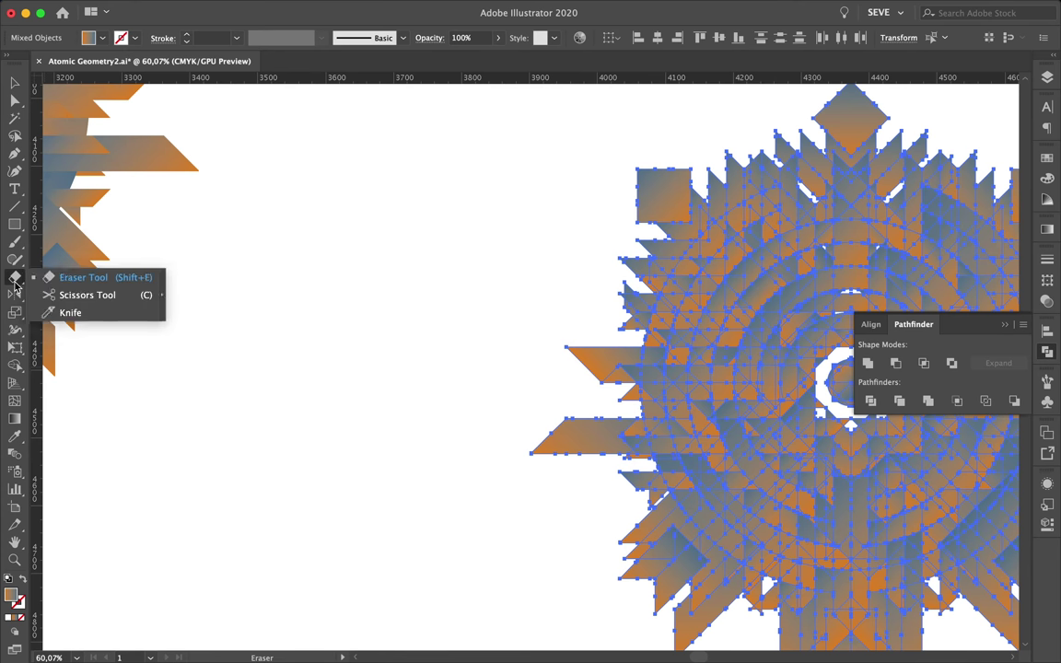
{"action": "left_click", "coordinate": [14, 241]}
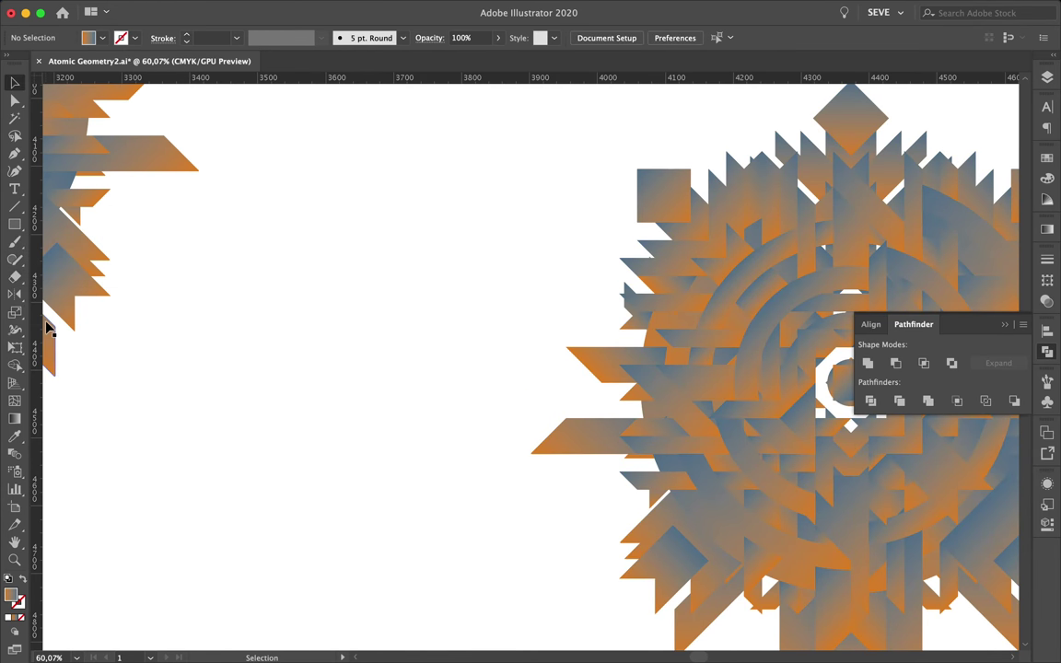
{"action": "left_click", "coordinate": [15, 189]}
{"action": "left_click", "coordinate": [15, 489]}
{"action": "left_click", "coordinate": [15, 438]}
{"action": "left_click", "coordinate": [14, 329]}
{"action": "scroll", "coordinate": [644, 481], "scroll_direction": "down", "scroll_amount": 2}
{"action": "scroll", "coordinate": [644, 481], "scroll_direction": "down", "scroll_amount": 2}
{"action": "key", "text": "v"}
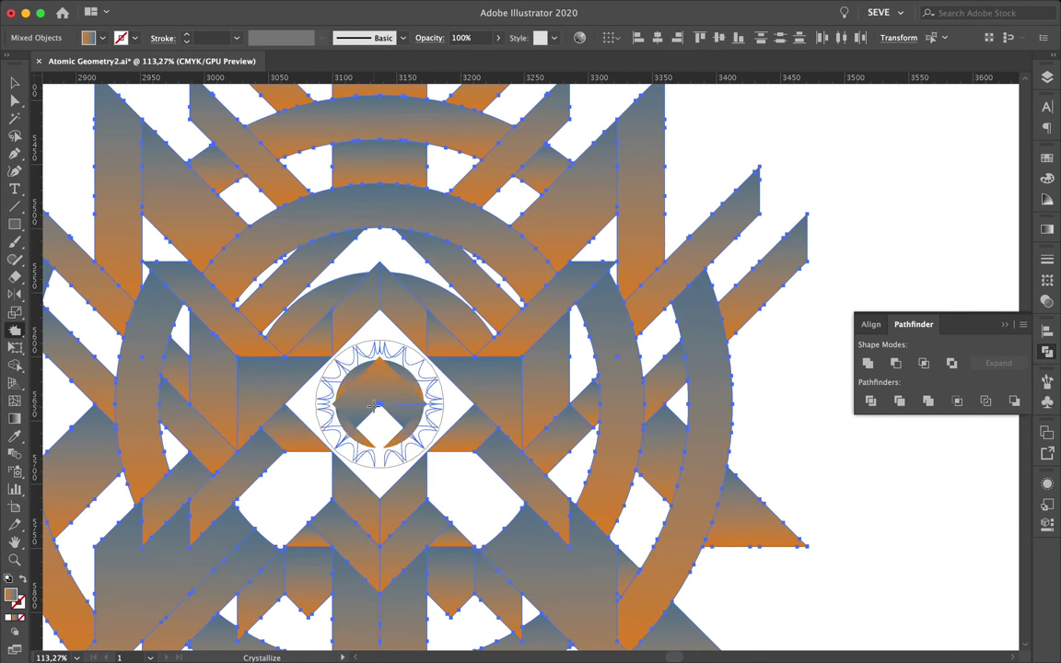
- Set the Crystallize tool width to 400 px and brush over the emblem's centre
{"action": "key", "text": "ctrl+shift+a"}
{"action": "scroll", "coordinate": [412, 407], "scroll_direction": "down", "scroll_amount": 5}
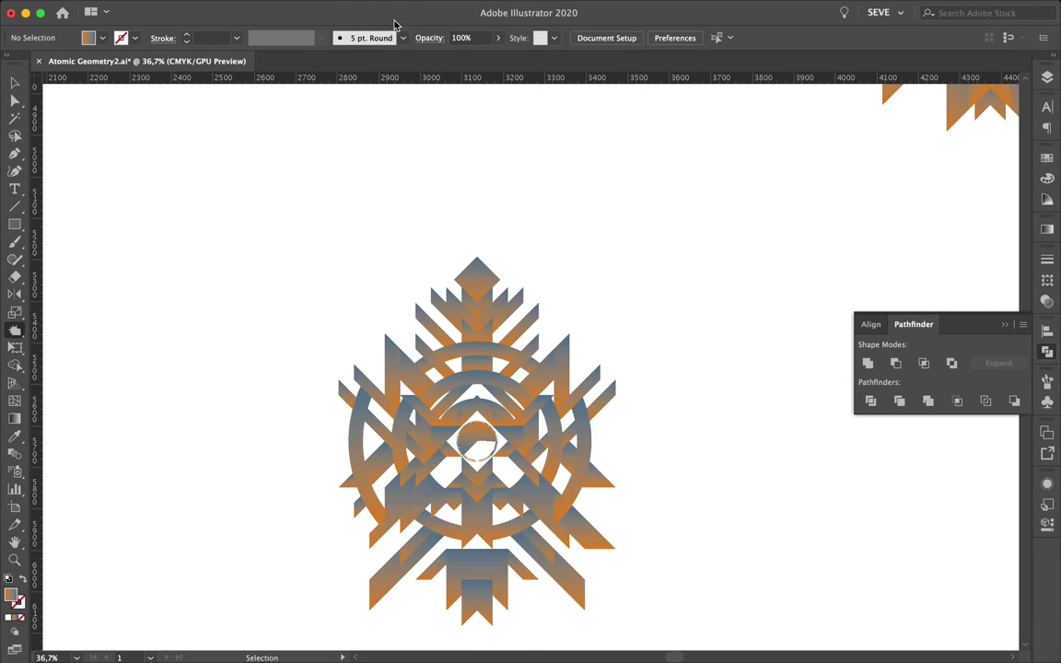
{"action": "double_click", "coordinate": [15, 329]}
{"action": "type", "text": "400"}
{"action": "left_click", "coordinate": [624, 507]}
{"action": "double_click", "coordinate": [20, 334]}
{"action": "left_click", "coordinate": [611, 504]}
{"action": "left_click", "coordinate": [476, 442]}
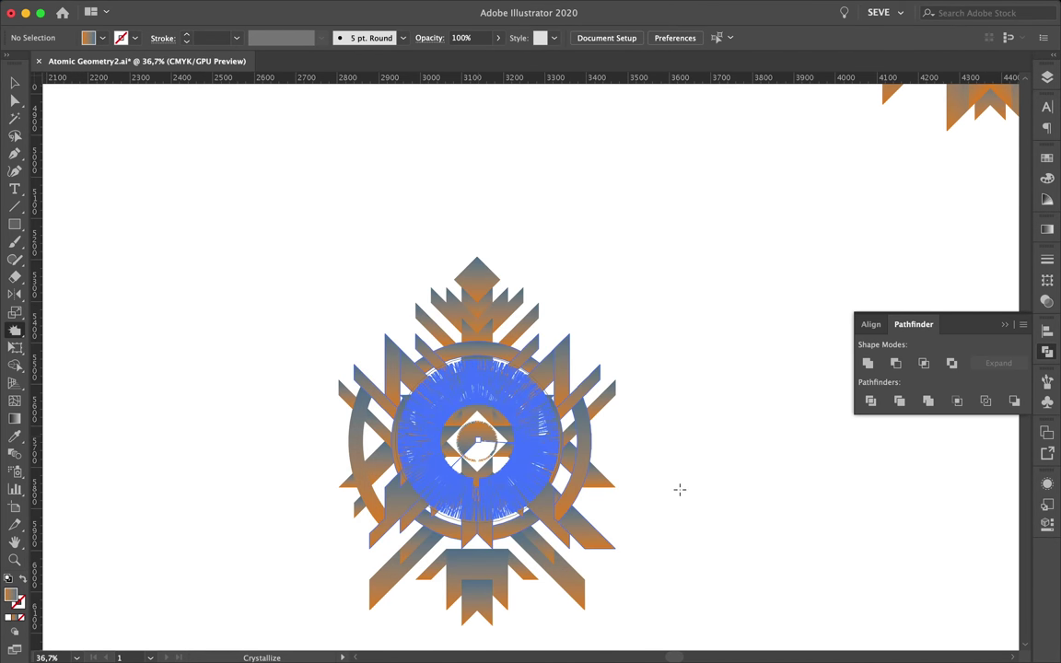
- Release the artwork's opacity mask and drop an emblem copy into place
{"action": "scroll", "coordinate": [476, 442], "scroll_direction": "up", "scroll_amount": 5}
{"action": "key", "text": "v"}
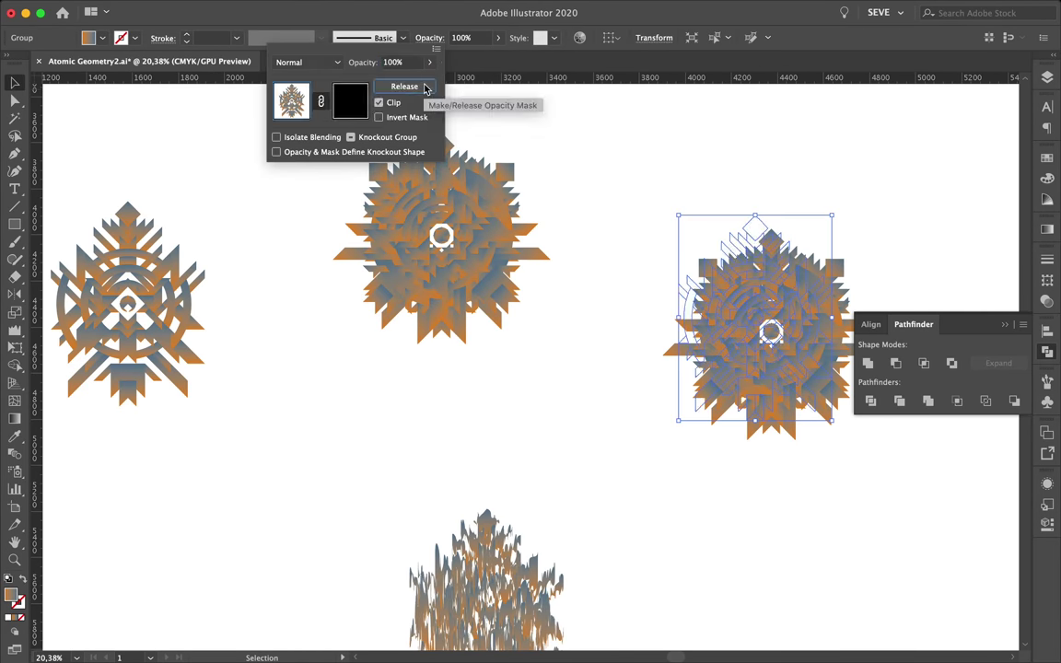
{"action": "left_click", "coordinate": [426, 88]}
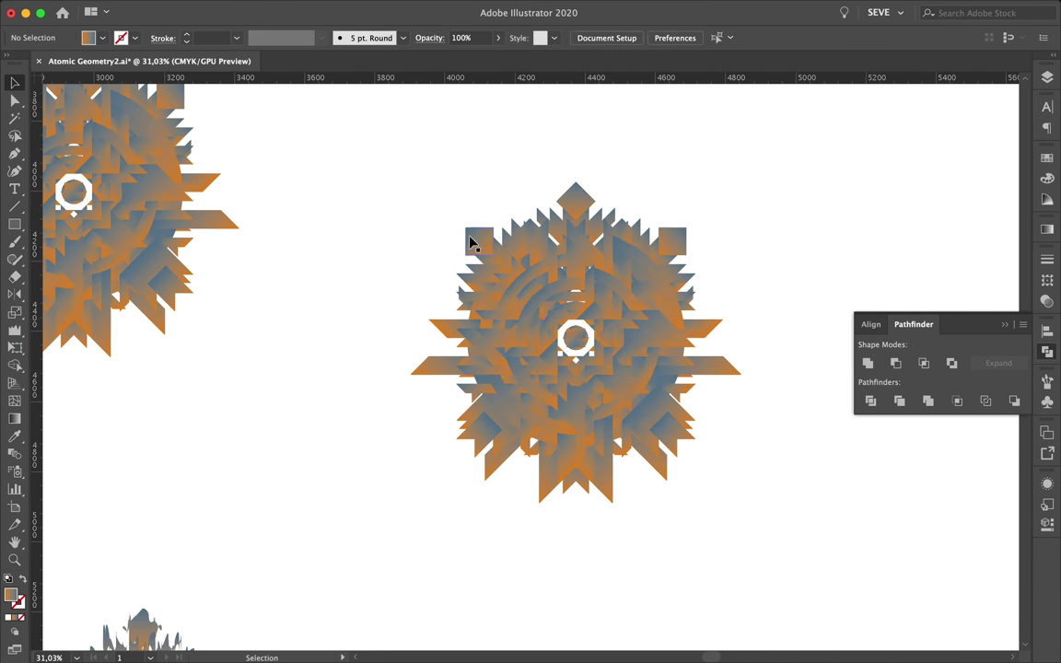
{"action": "left_click_drag", "start_coordinate": [641, 344], "coordinate": [641, 343]}
{"action": "scroll", "coordinate": [642, 331], "scroll_direction": "up", "scroll_amount": 5}
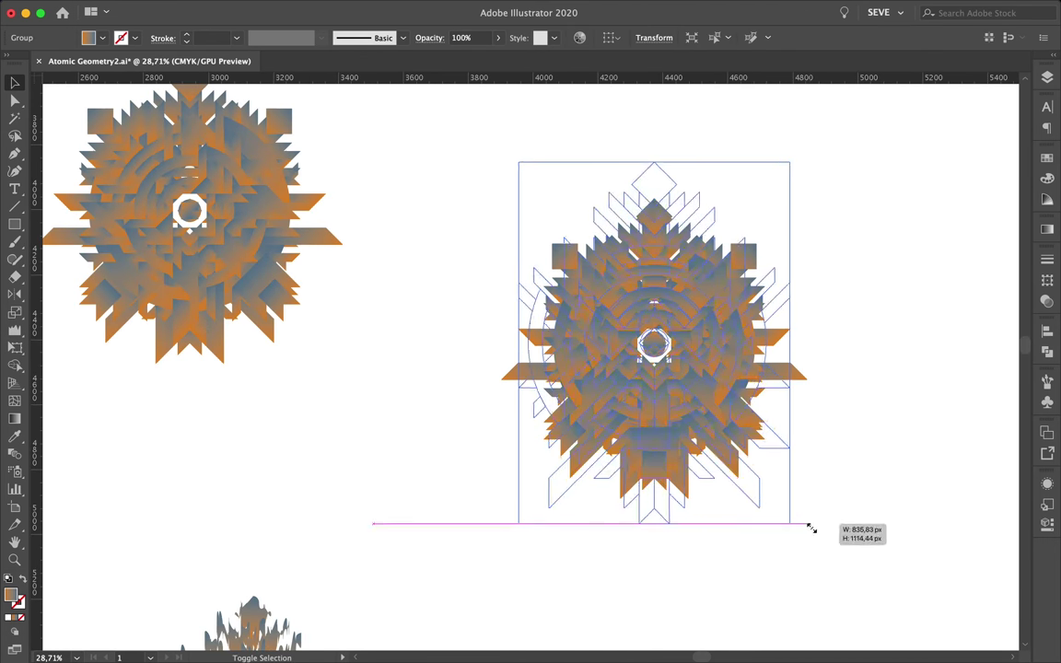
- Drag one emblem copy over another so the two overlap into one design
{"action": "left_click_drag", "start_coordinate": [811, 528], "coordinate": [733, 291]}
{"action": "right_click", "coordinate": [726, 293]}
{"action": "key", "text": "Escape"}
{"action": "left_click_drag", "start_coordinate": [793, 521], "coordinate": [663, 525]}
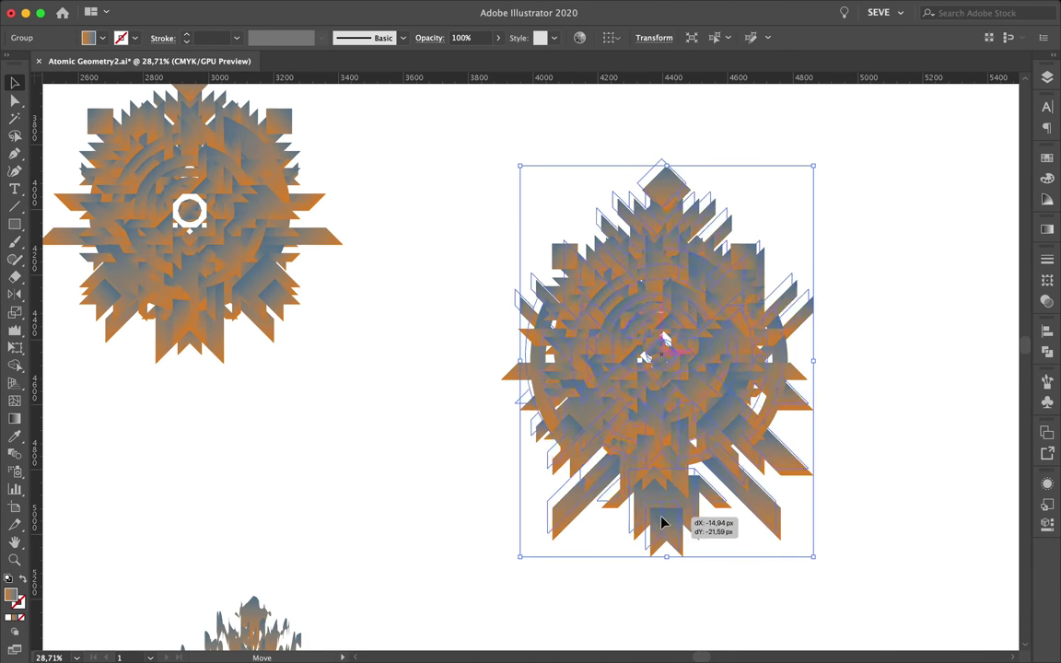
{"action": "left_click", "coordinate": [724, 507]}
{"action": "scroll", "coordinate": [754, 339], "scroll_direction": "up", "scroll_amount": 3}
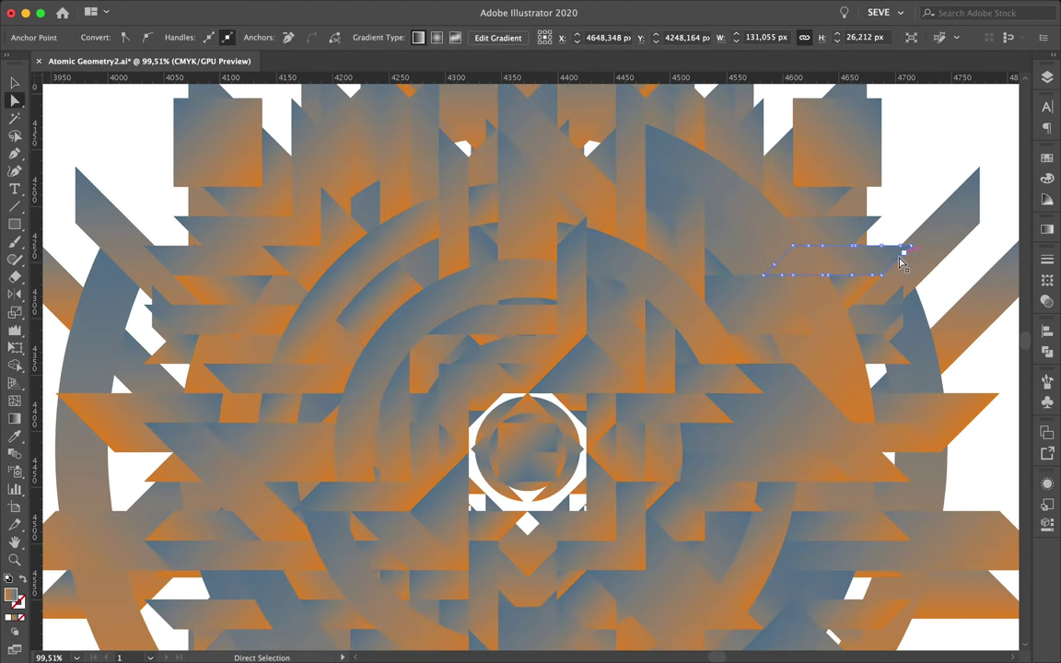
{"action": "mouse_move", "coordinate": [185, 336]}
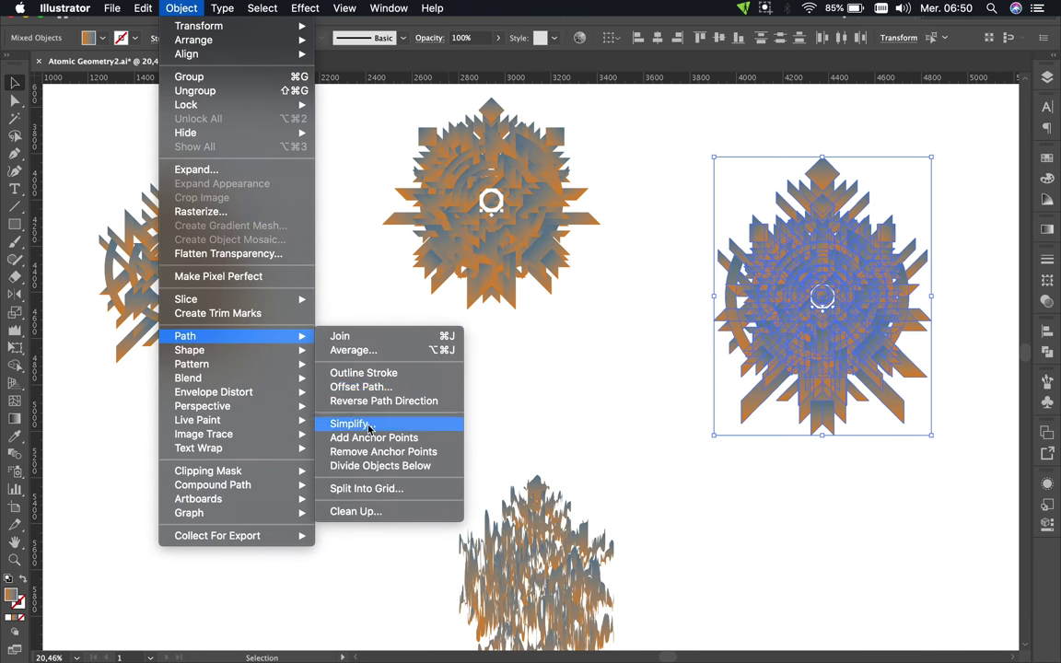
- Simplify the combined emblem's paths and re-angle the lower-left piece's gradient
{"action": "left_click", "coordinate": [368, 425]}
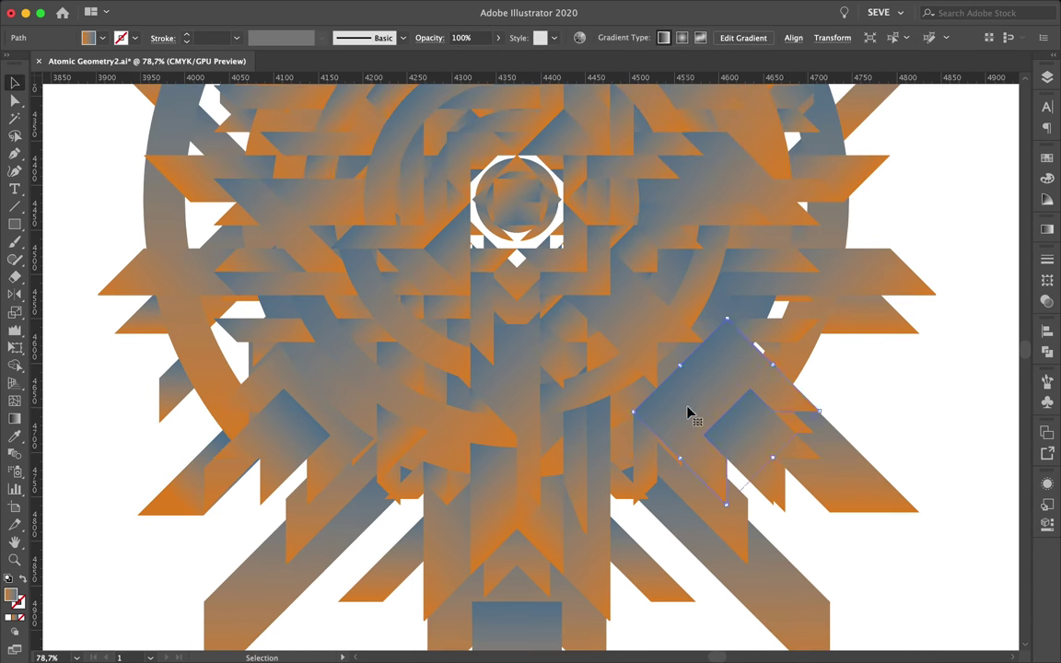
{"action": "left_click_drag", "start_coordinate": [687, 415], "coordinate": [833, 445]}
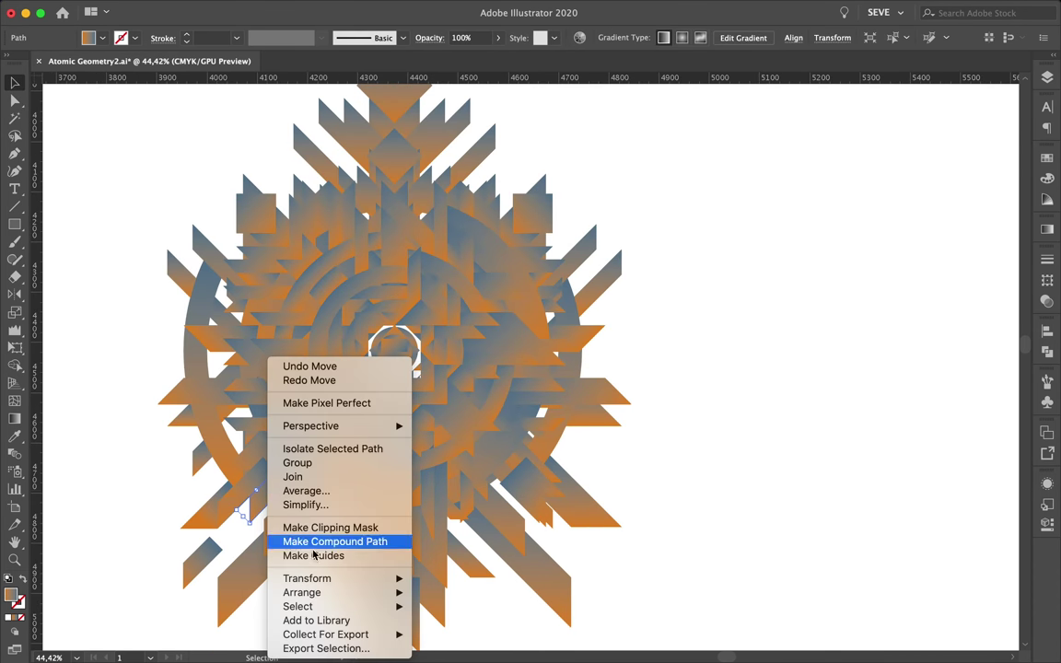
{"action": "scroll", "coordinate": [591, 523], "scroll_direction": "down", "scroll_amount": 3}
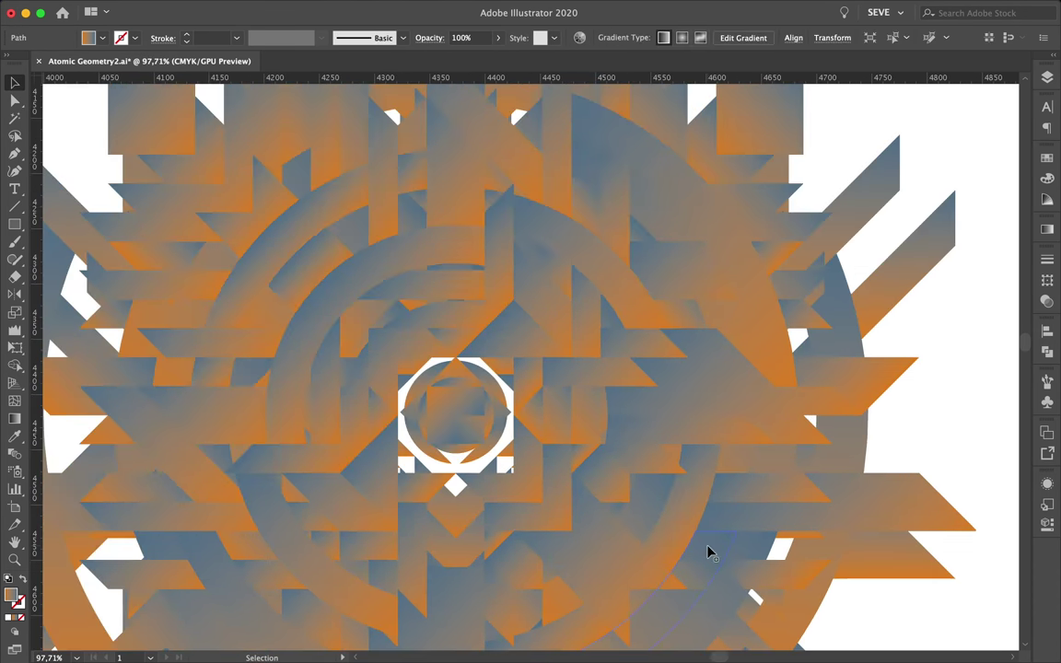
{"action": "scroll", "coordinate": [710, 552], "scroll_direction": "down", "scroll_amount": 2}
{"action": "scroll", "coordinate": [294, 303], "scroll_direction": "down", "scroll_amount": 3}
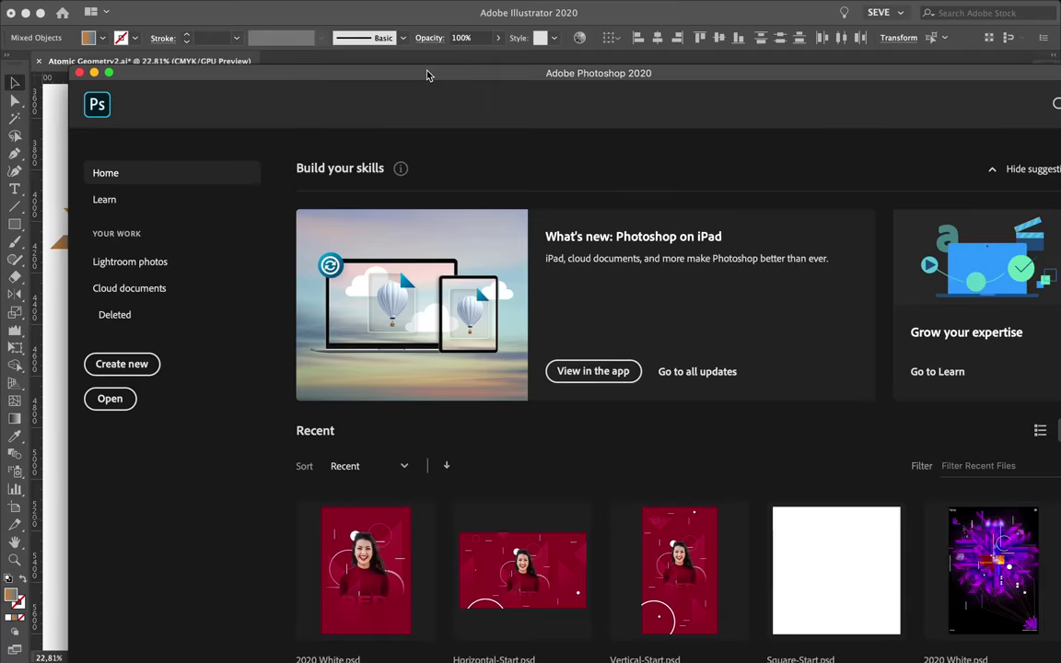
- Place the reworked emblem on the black poster and enlarge it to about 118%
{"action": "left_click_drag", "start_coordinate": [428, 71], "coordinate": [393, 348]}
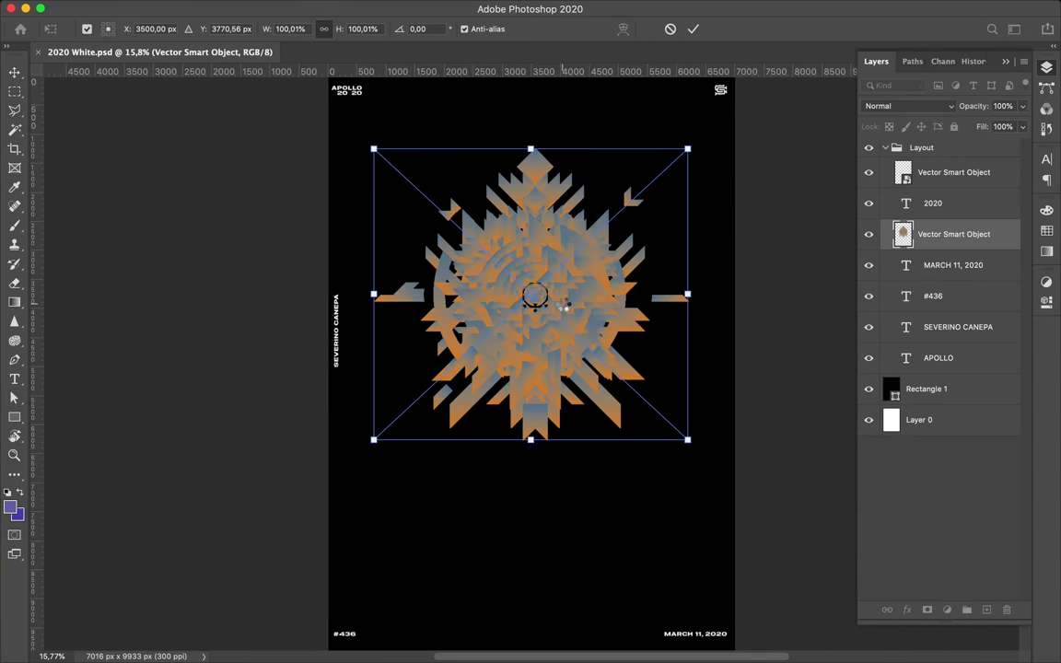
{"action": "left_click_drag", "start_coordinate": [545, 441], "coordinate": [539, 518]}
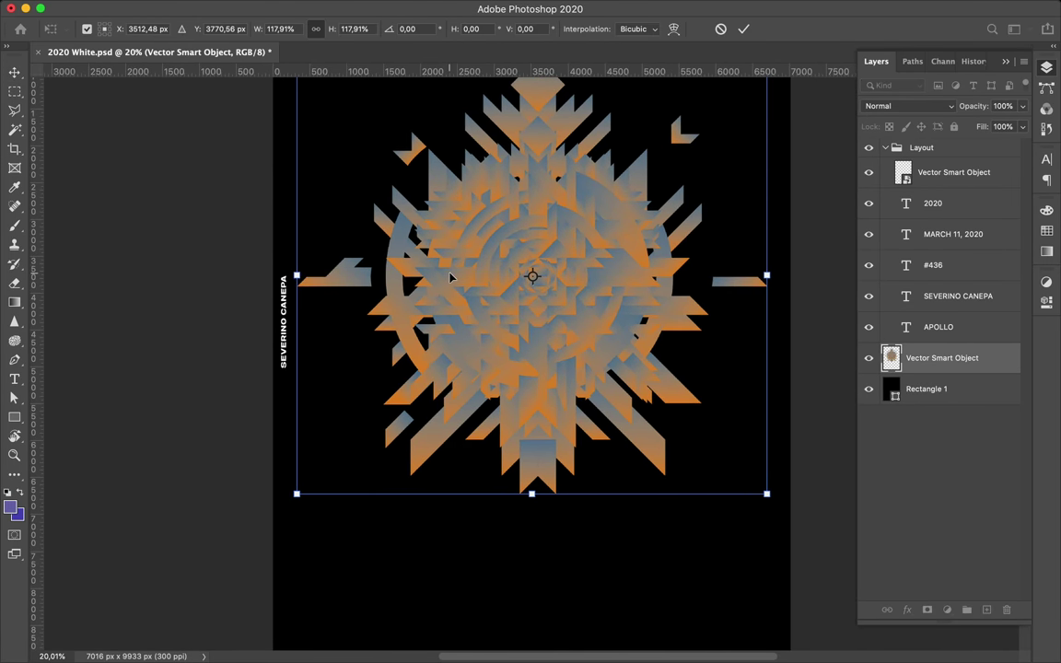
{"action": "left_click", "coordinate": [948, 610]}
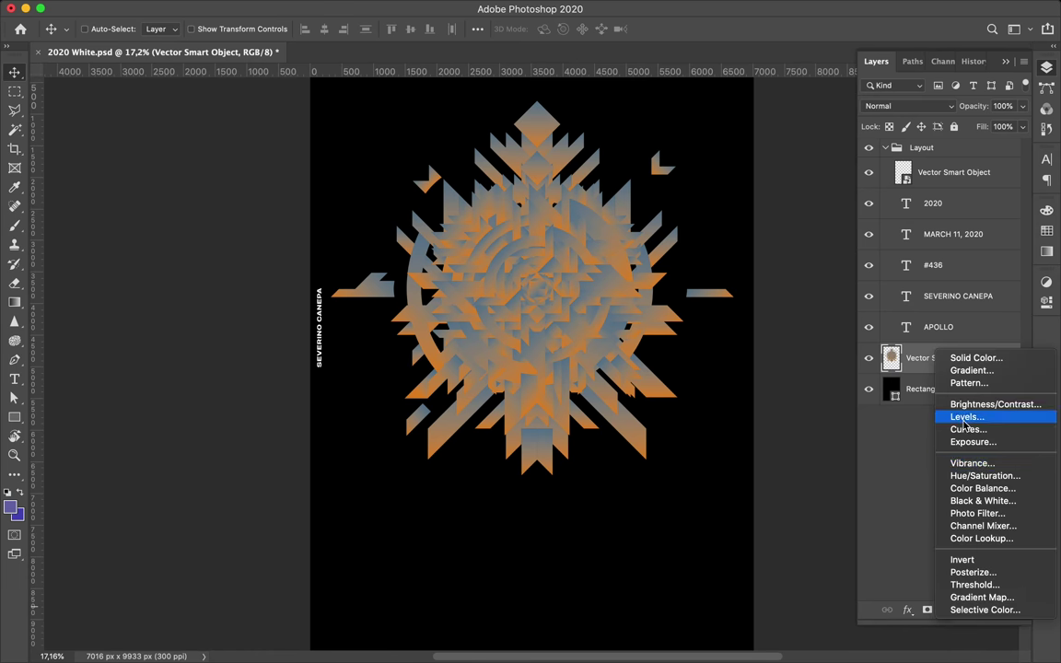
- Add Levels (black 73, white 195) and a Hue/Saturation hue shift to the emblem
{"action": "left_click", "coordinate": [912, 415]}
{"action": "left_click_drag", "start_coordinate": [853, 433], "coordinate": [897, 433]}
{"action": "left_click_drag", "start_coordinate": [1011, 432], "coordinate": [941, 434]}
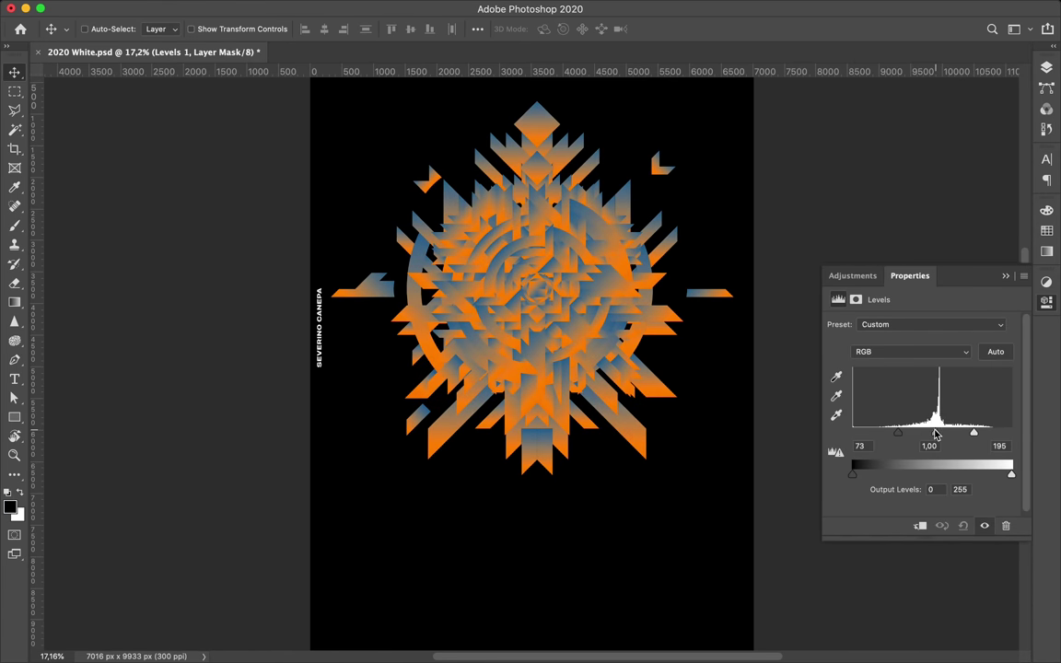
{"action": "left_click", "coordinate": [1046, 67]}
{"action": "left_click", "coordinate": [949, 611]}
{"action": "left_click", "coordinate": [884, 434]}
{"action": "mouse_move", "coordinate": [921, 376]}
{"action": "left_mouse_down"}
{"action": "mouse_move", "coordinate": [834, 381]}
{"action": "mouse_move", "coordinate": [982, 380]}
{"action": "mouse_move", "coordinate": [878, 408]}
{"action": "mouse_move", "coordinate": [947, 408]}
{"action": "left_mouse_up"}
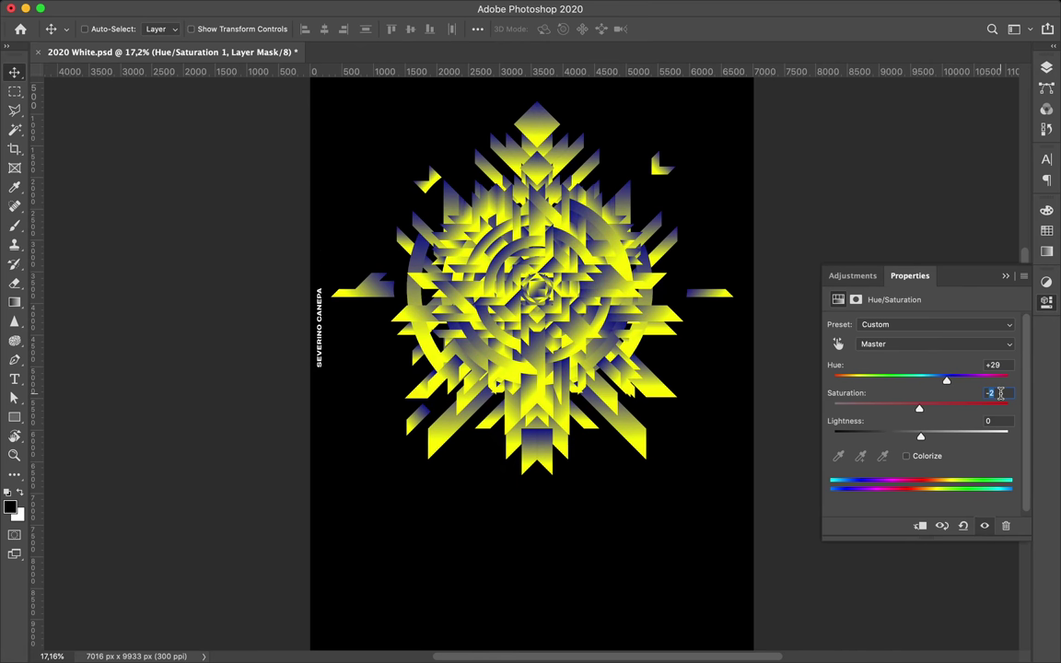
- Move the emblem slightly lower on the poster and commit the transform
{"action": "left_click", "coordinate": [681, 306]}
{"action": "key", "text": "ctrl+plus"}
{"action": "left_click_drag", "start_coordinate": [647, 313], "coordinate": [578, 357]}
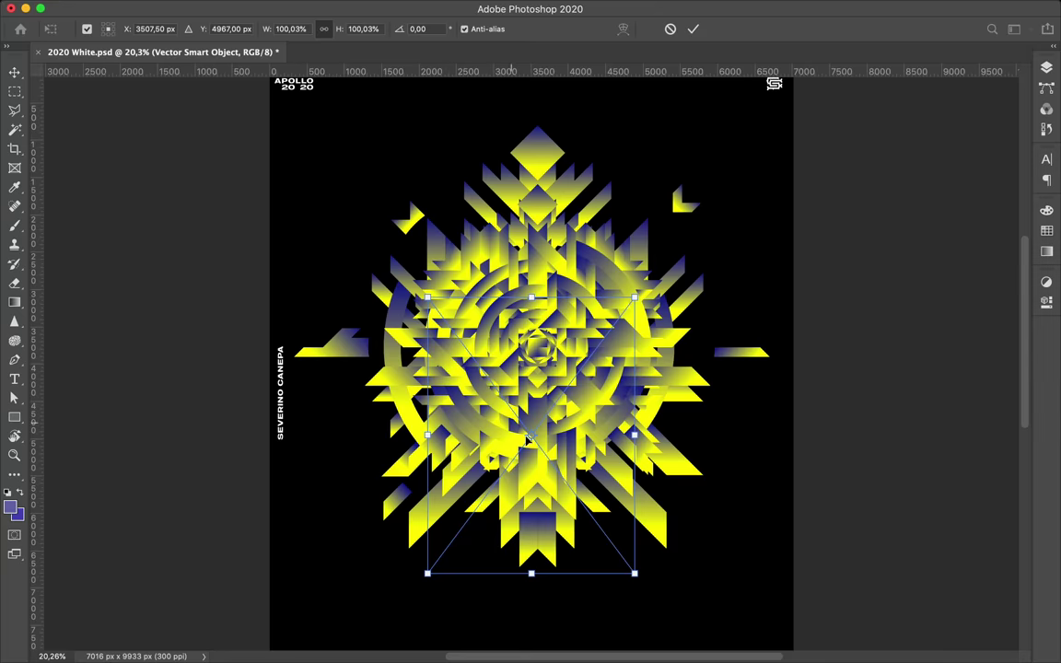
{"action": "key", "text": "Return"}
{"action": "scroll", "coordinate": [527, 440], "scroll_direction": "down", "scroll_amount": 10}
{"action": "scroll", "coordinate": [552, 479], "scroll_direction": "up", "scroll_amount": 10}
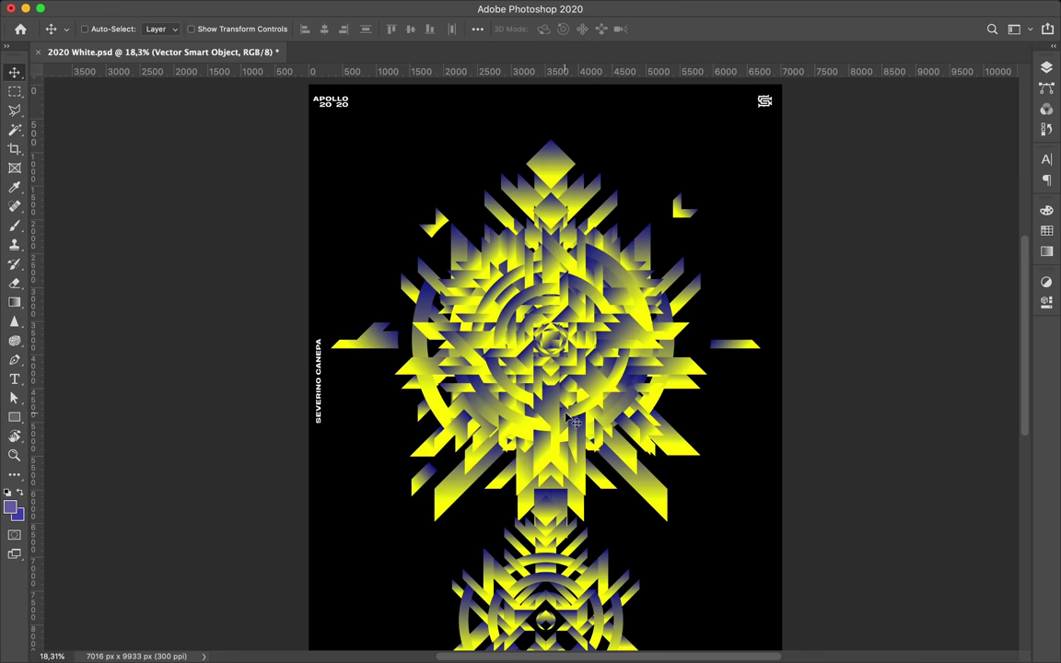
{"action": "scroll", "coordinate": [559, 504], "scroll_direction": "down", "scroll_amount": 1}
{"action": "scroll", "coordinate": [562, 460], "scroll_direction": "up", "scroll_amount": 5}
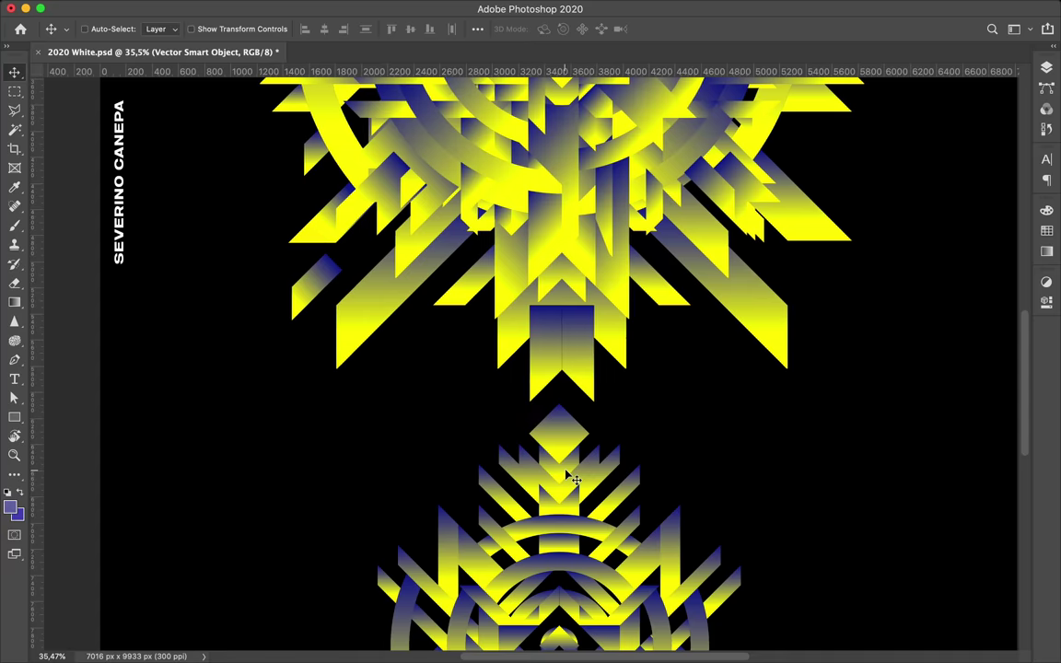
{"action": "scroll", "coordinate": [580, 469], "scroll_direction": "down", "scroll_amount": 5}
{"action": "scroll", "coordinate": [563, 387], "scroll_direction": "down", "scroll_amount": 1}
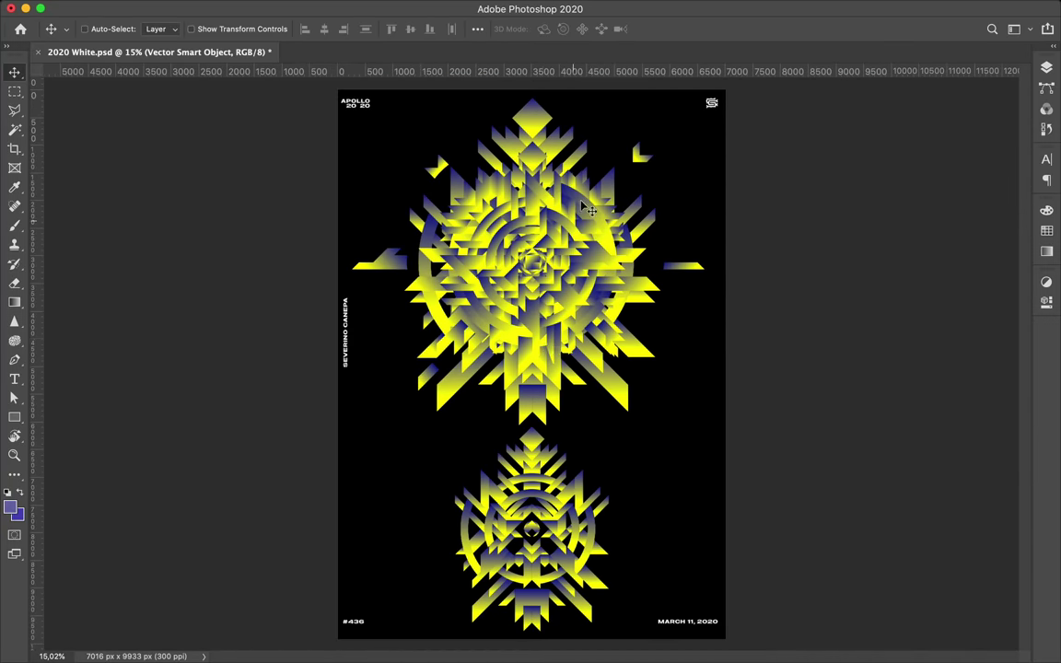
- Collapse the Layout group in Layers and select the upper Vector Smart Object
{"action": "key", "text": "F7"}
{"action": "left_click", "coordinate": [885, 147]}
{"action": "scroll", "coordinate": [589, 293], "scroll_direction": "up", "scroll_amount": 2}
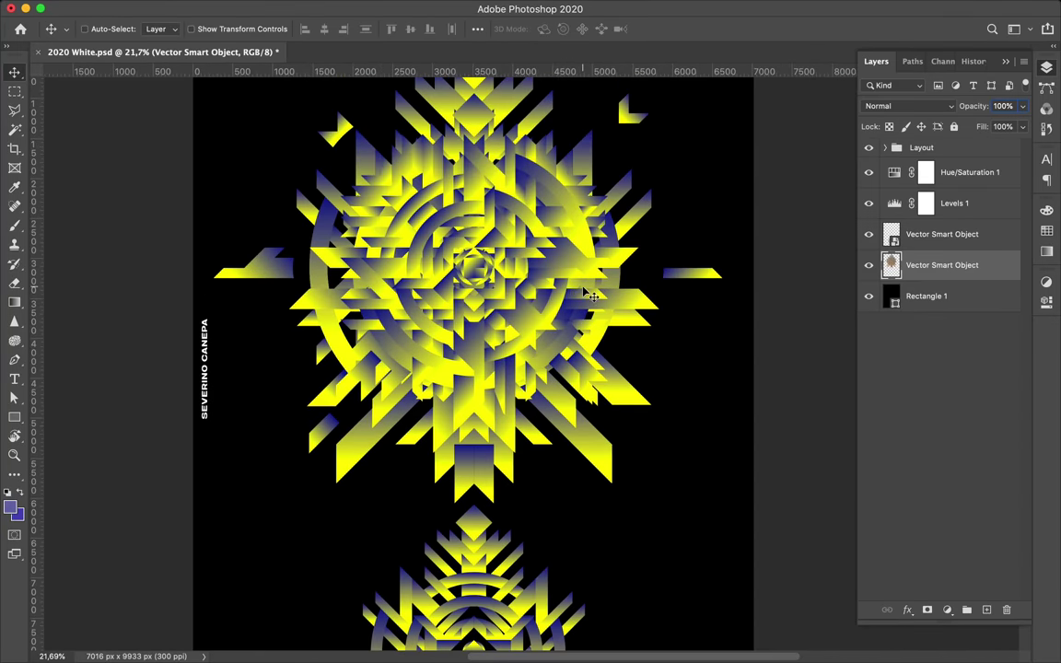
{"action": "scroll", "coordinate": [451, 336], "scroll_direction": "down", "scroll_amount": 1}
{"action": "left_click", "coordinate": [942, 234]}
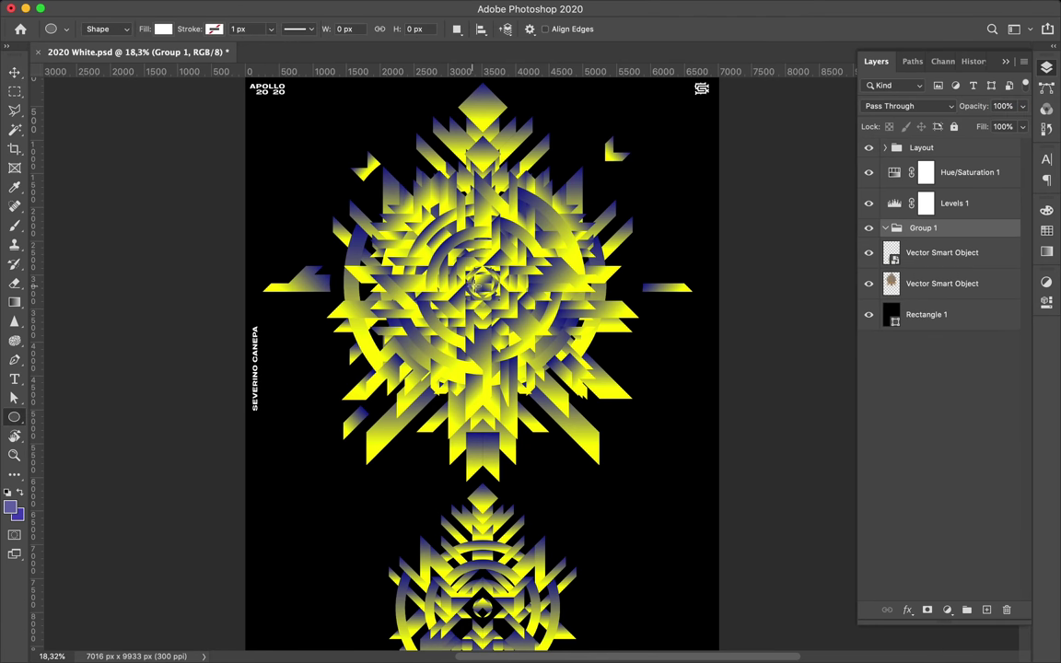
- Draw a large no-fill circle around the upper emblem and select its upper-left segment
{"action": "left_click_drag", "start_coordinate": [666, 462], "coordinate": [666, 462]}
{"action": "key", "text": "a"}
{"action": "left_click", "coordinate": [219, 28]}
{"action": "left_click", "coordinate": [165, 94]}
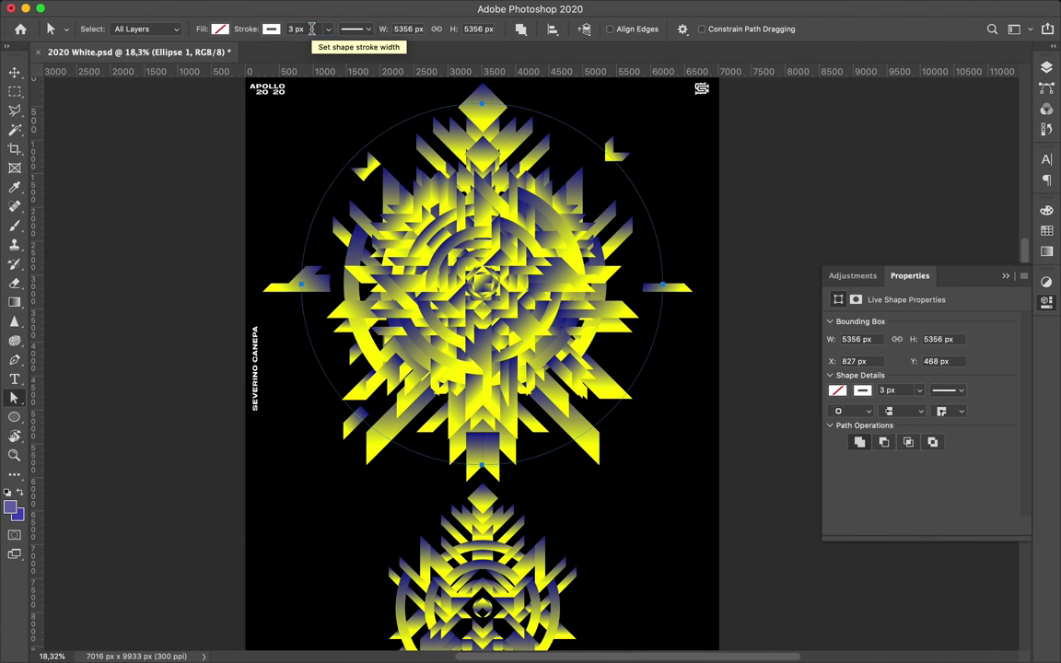
{"action": "left_click", "coordinate": [324, 378]}
{"action": "key", "text": "a"}
{"action": "left_click", "coordinate": [658, 196]}
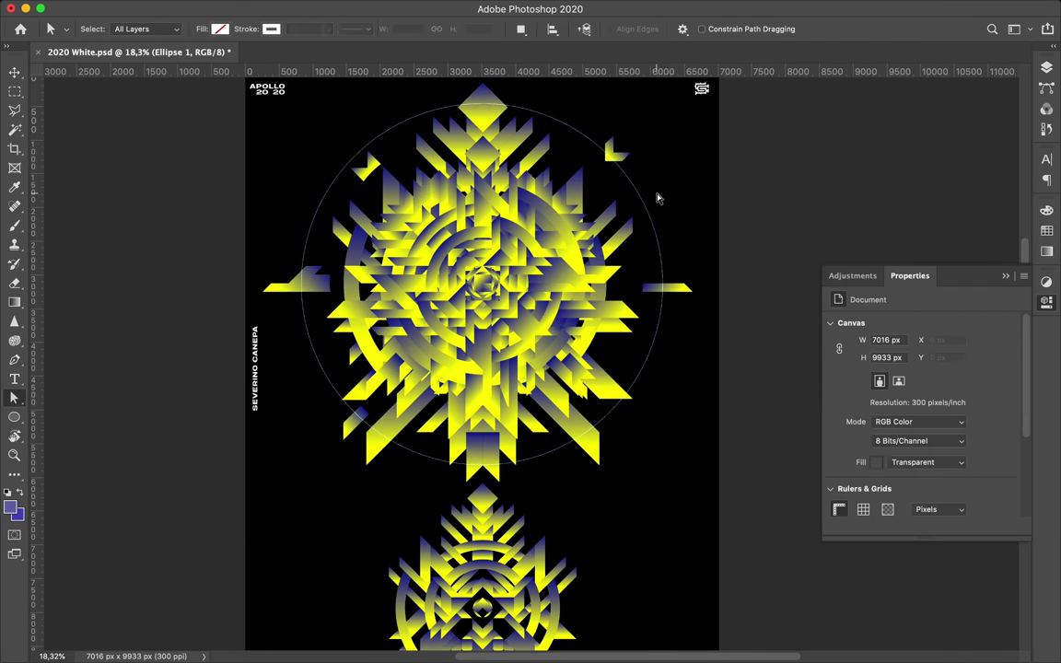
{"action": "left_click", "coordinate": [394, 130]}
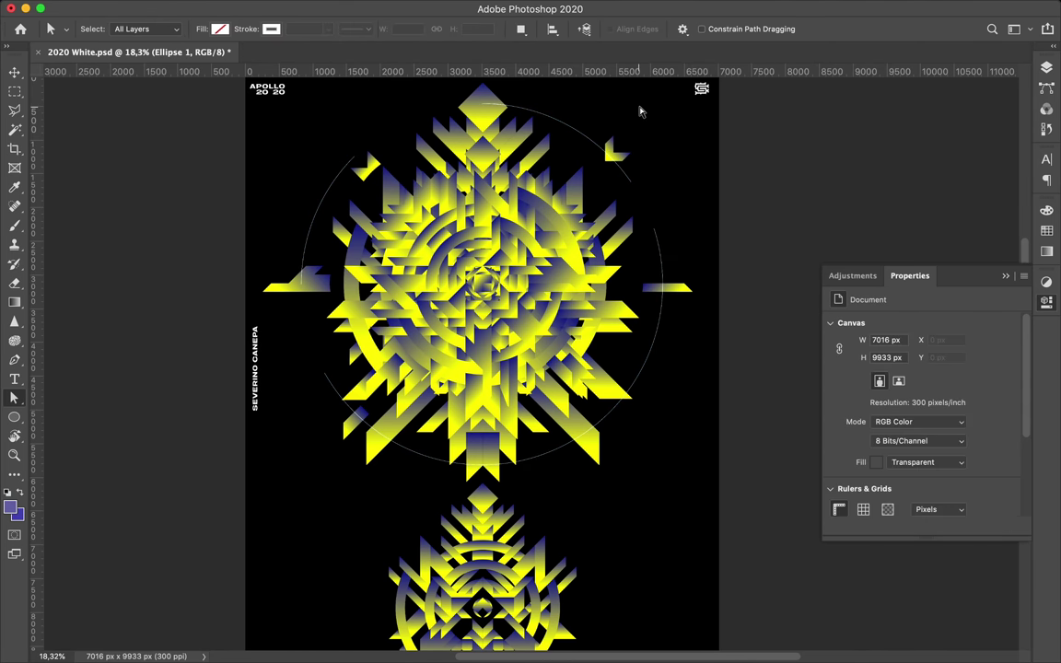
- Set up a brush to mask away parts of the white ring
{"action": "left_click", "coordinate": [1046, 67]}
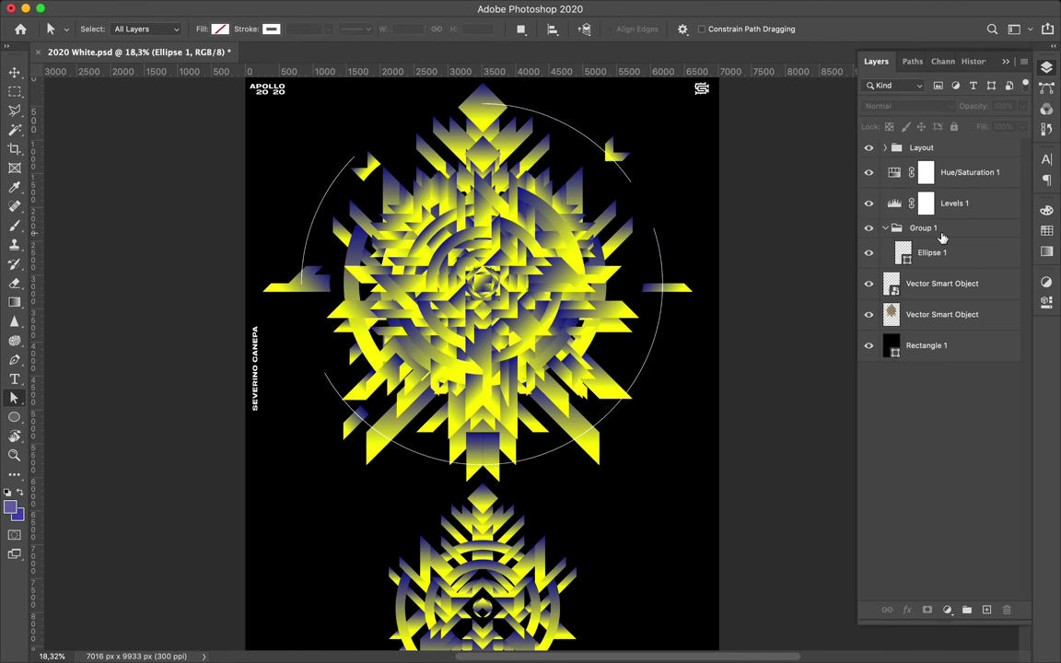
{"action": "key", "text": "b"}
{"action": "right_click", "coordinate": [668, 327]}
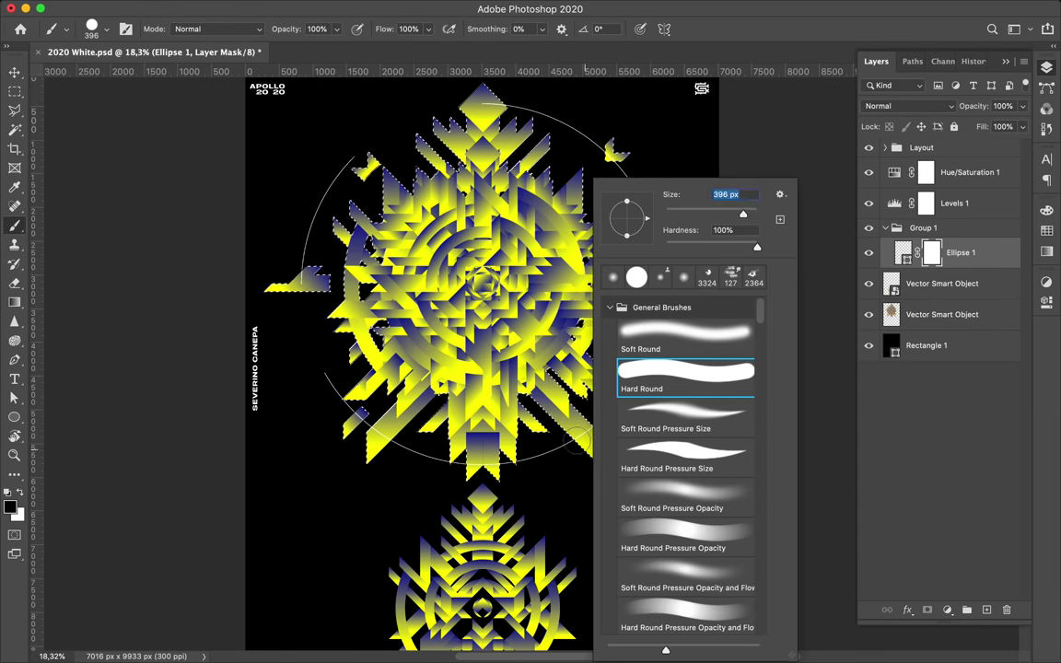
{"action": "key", "text": "Return"}
{"action": "key", "text": "a"}
{"action": "key", "text": "ctrl+minus"}
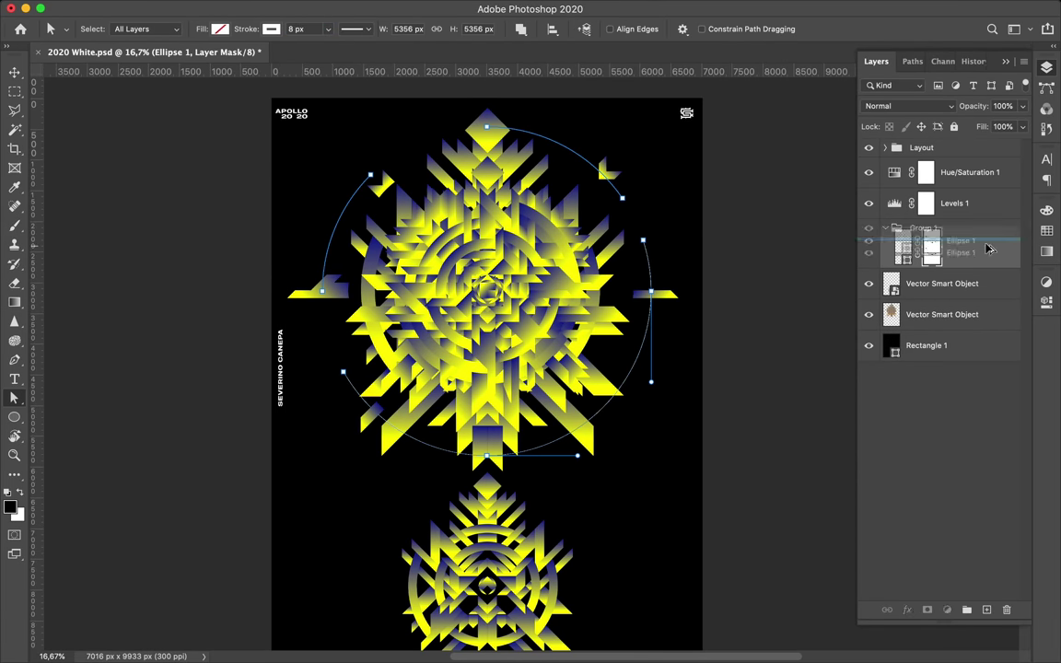
- Select part of the artwork, copy it to a new layer with Ctrl+J, and move it
{"action": "scroll", "coordinate": [644, 368], "scroll_direction": "down", "scroll_amount": 3}
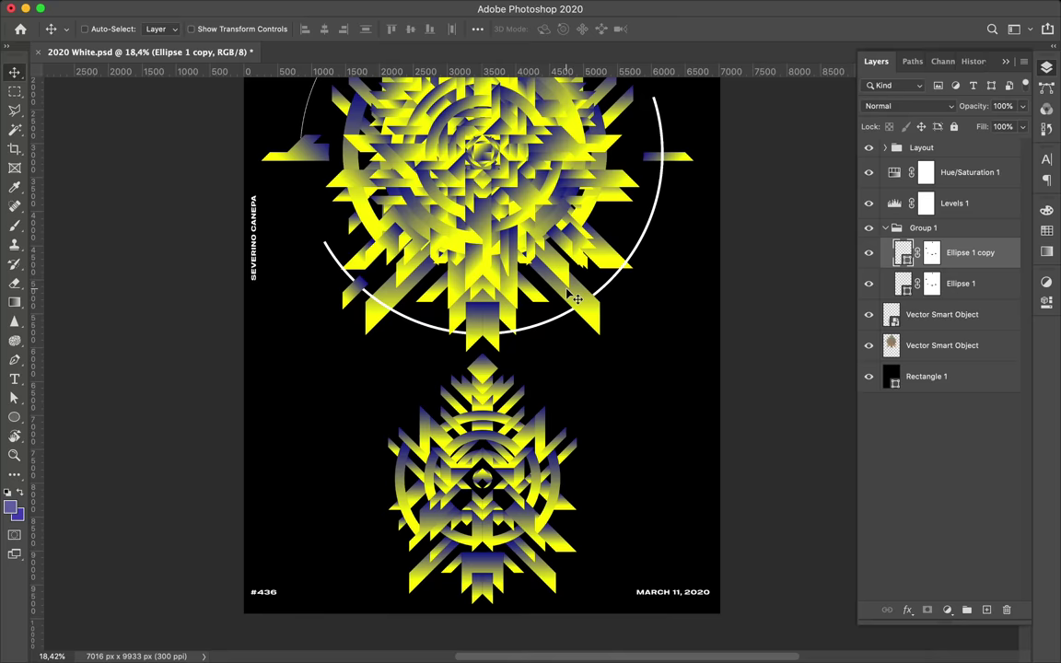
{"action": "scroll", "coordinate": [325, 305], "scroll_direction": "down", "scroll_amount": 3}
{"action": "left_click_drag", "start_coordinate": [324, 224], "coordinate": [615, 534]}
{"action": "key", "text": "ctrl+j"}
{"action": "left_click_drag", "start_coordinate": [485, 378], "coordinate": [727, 276], "text": "ctrl"}
- Copy another piece of the lower emblem to a new layer and scale it onto the left edge
{"action": "key", "text": "ctrl+t"}
{"action": "key", "text": "ctrl+c"}
{"action": "key", "text": "Return"}
{"action": "key", "text": "ctrl+v"}
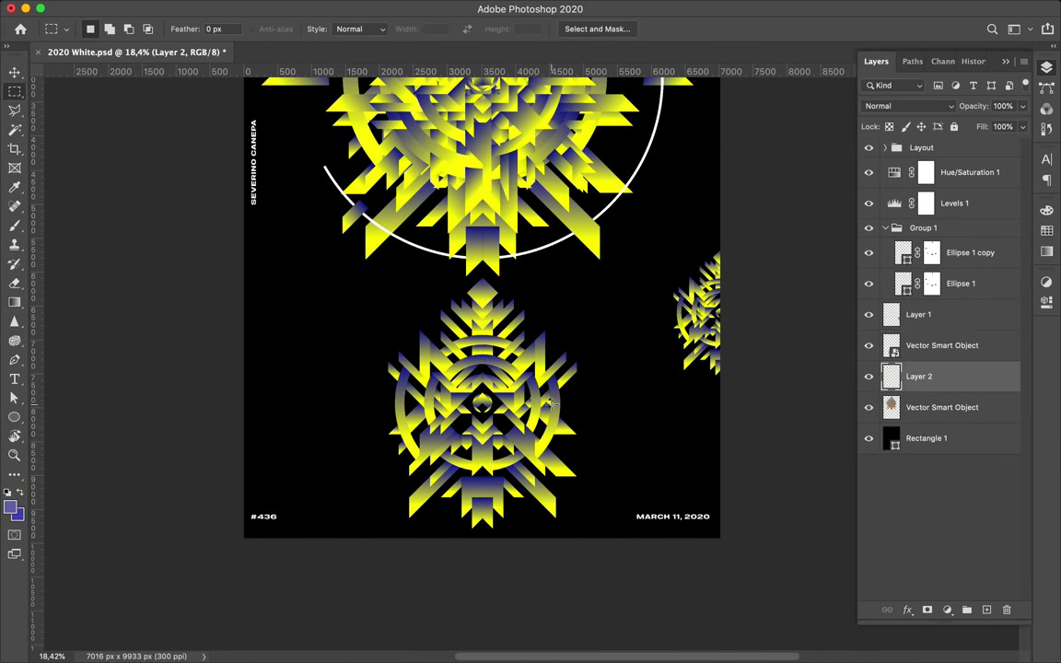
{"action": "key", "text": "ctrl+j"}
{"action": "key", "text": "v"}
{"action": "left_click_drag", "start_coordinate": [553, 424], "coordinate": [285, 419]}
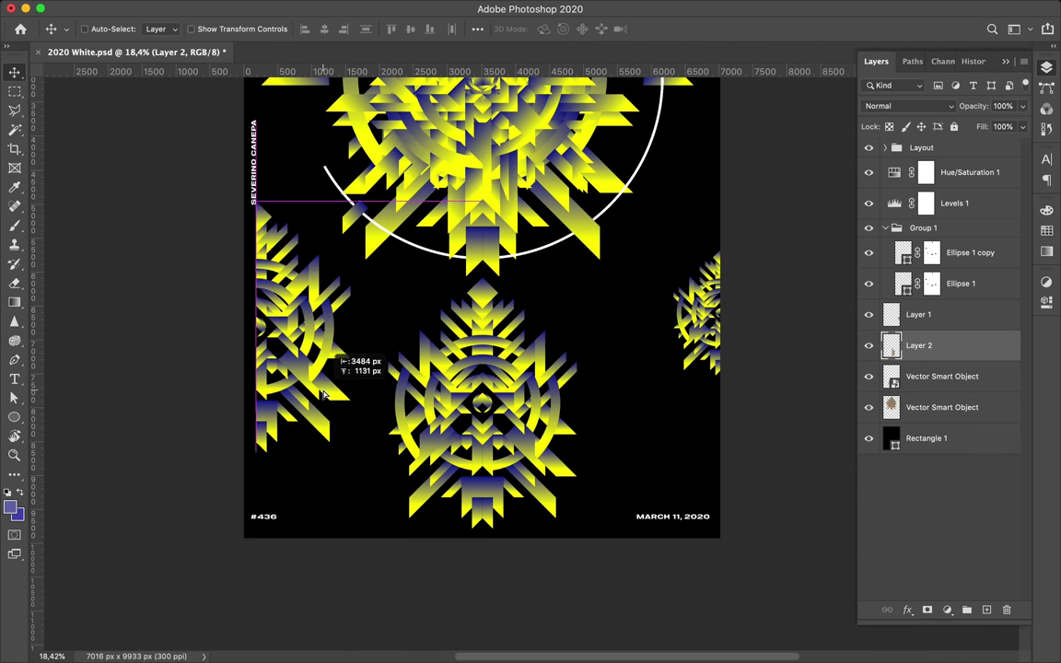
{"action": "key", "text": "ctrl+t"}
{"action": "left_click_drag", "start_coordinate": [354, 406], "coordinate": [313, 460]}
{"action": "key", "text": "Return"}
- Enlarge the duplicate upper emblem smart object to about 139%
{"action": "key", "text": "ctrl+0"}
{"action": "scroll", "coordinate": [498, 313], "scroll_direction": "up", "scroll_amount": 2}
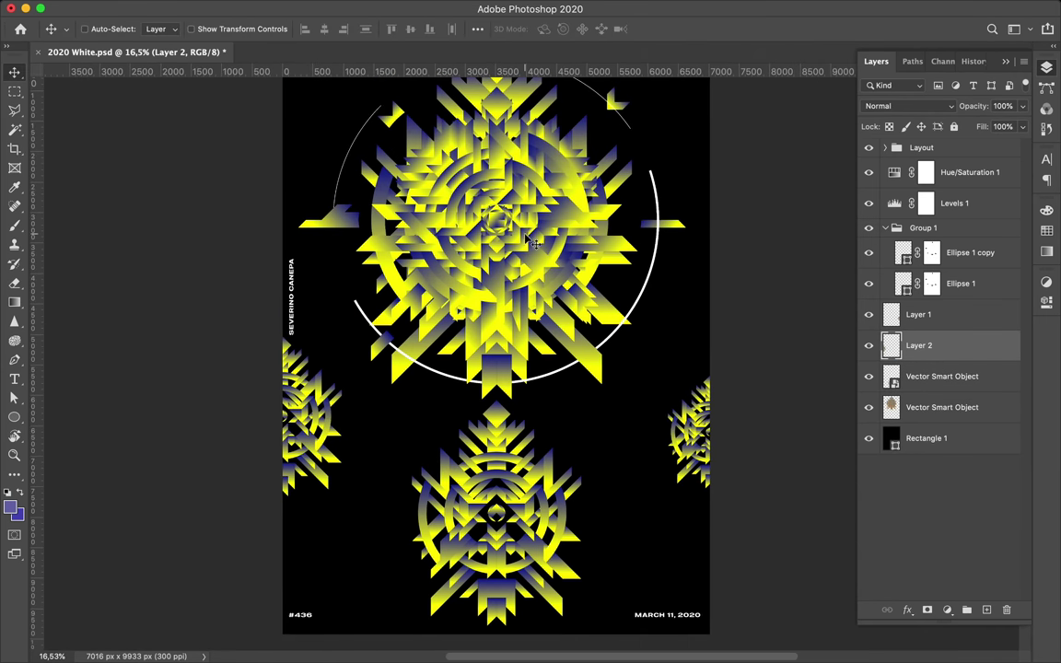
{"action": "left_click", "coordinate": [530, 241], "text": "ctrl"}
{"action": "left_click_drag", "start_coordinate": [493, 403], "coordinate": [492, 472]}
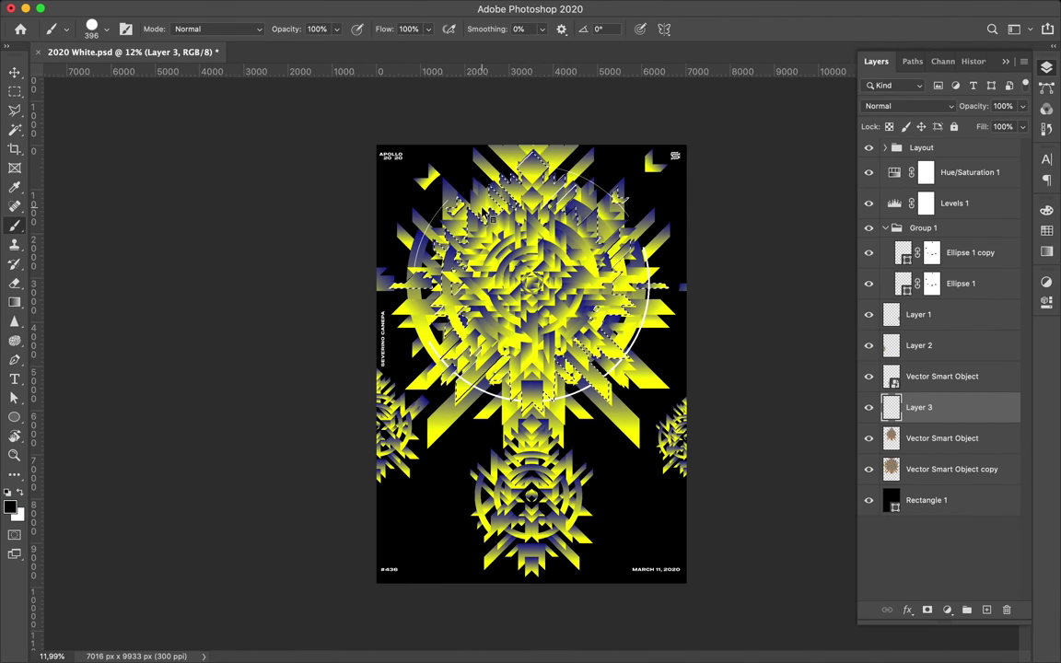
- Paint black over the poster centre and sample a blue foreground colour from the artwork
{"action": "mouse_move", "coordinate": [485, 214]}
{"action": "left_mouse_down"}
{"action": "mouse_move", "coordinate": [687, 189]}
{"action": "mouse_move", "coordinate": [359, 295]}
{"action": "left_mouse_up"}
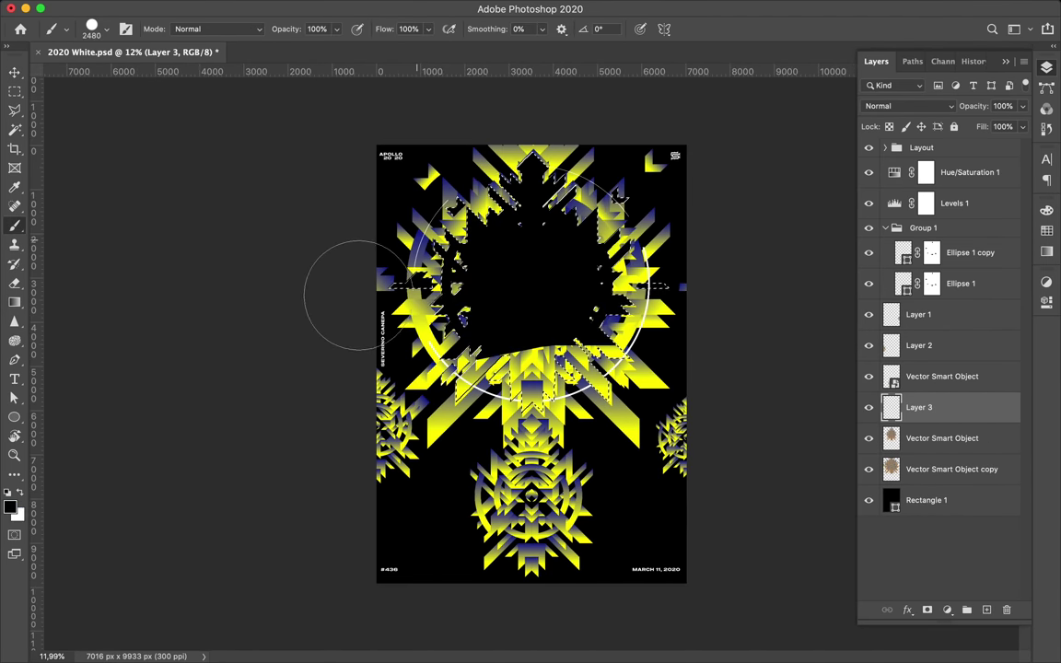
{"action": "key", "text": "m"}
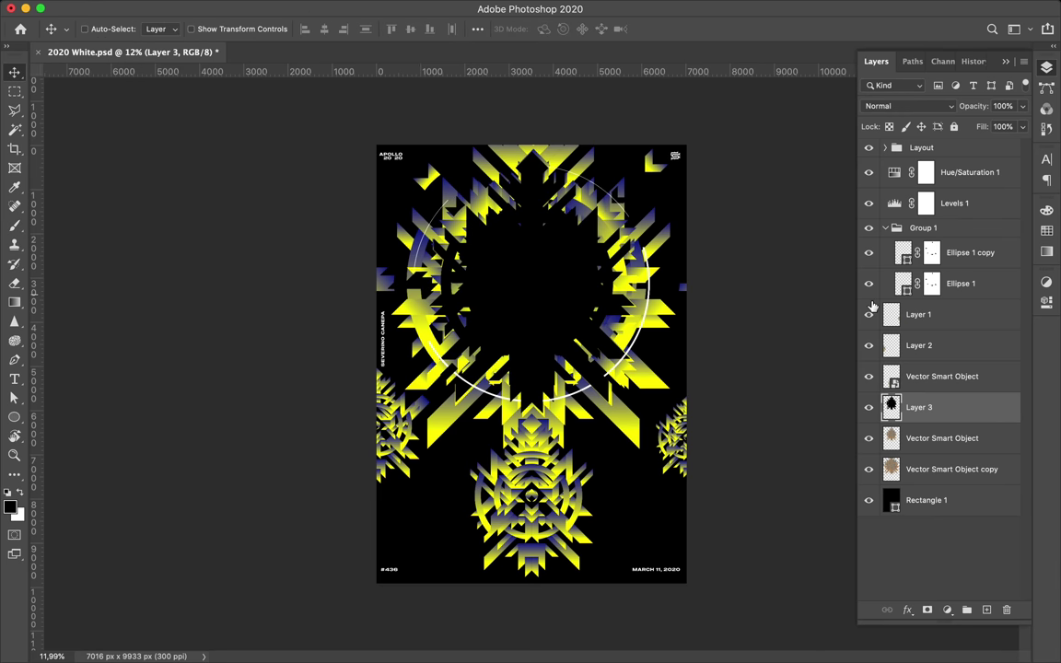
{"action": "left_click", "coordinate": [426, 212]}
{"action": "left_click", "coordinate": [10, 505]}
{"action": "left_click", "coordinate": [942, 407]}
{"action": "left_click", "coordinate": [891, 407], "text": "super"}
{"action": "key", "text": "b"}
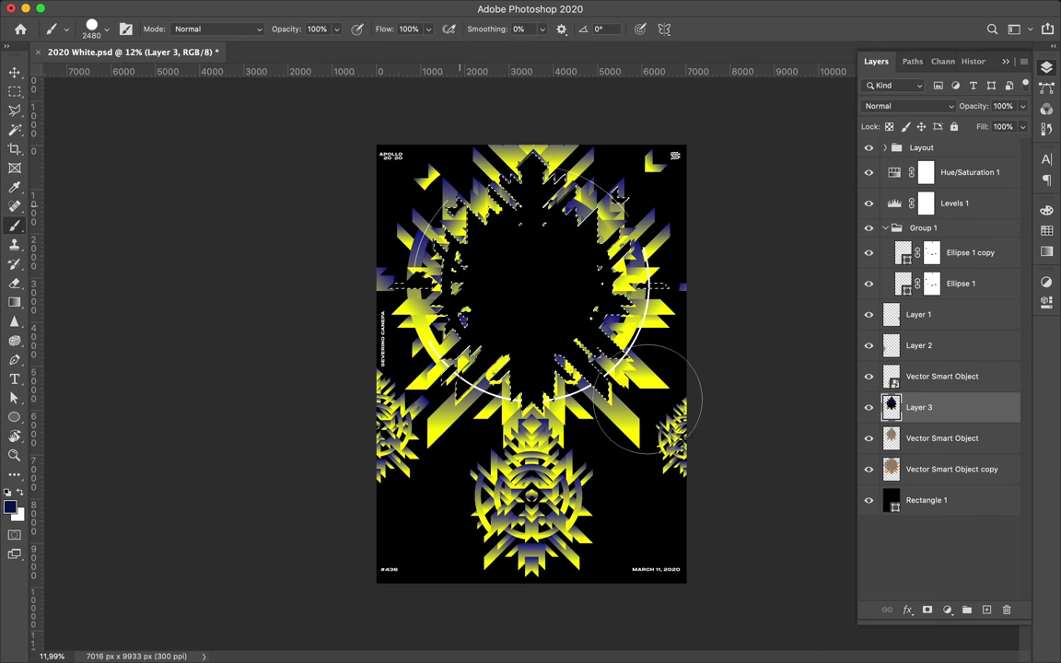
{"action": "scroll", "coordinate": [536, 358], "scroll_direction": "up", "scroll_amount": 3}
{"action": "scroll", "coordinate": [536, 358], "scroll_direction": "up", "scroll_amount": 2}
- Fill the background rectangle with dark blue and sample a new foreground colour
{"action": "left_click", "coordinate": [925, 500]}
{"action": "key", "text": "a"}
{"action": "left_click", "coordinate": [1046, 231]}
{"action": "left_click", "coordinate": [886, 227]}
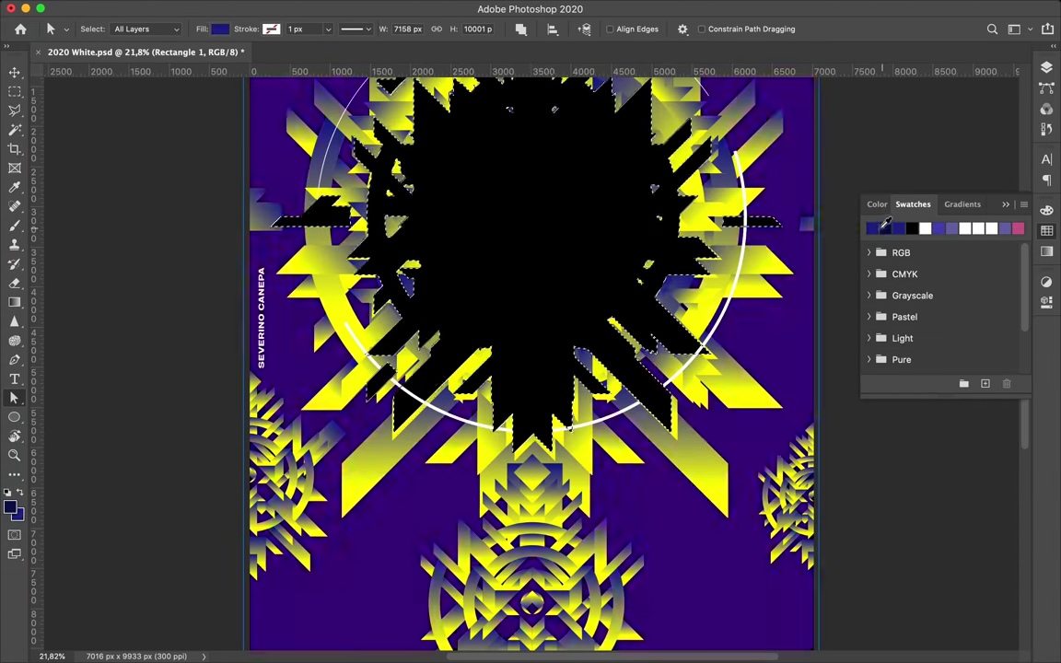
{"action": "key", "text": "i"}
{"action": "left_click", "coordinate": [10, 508]}
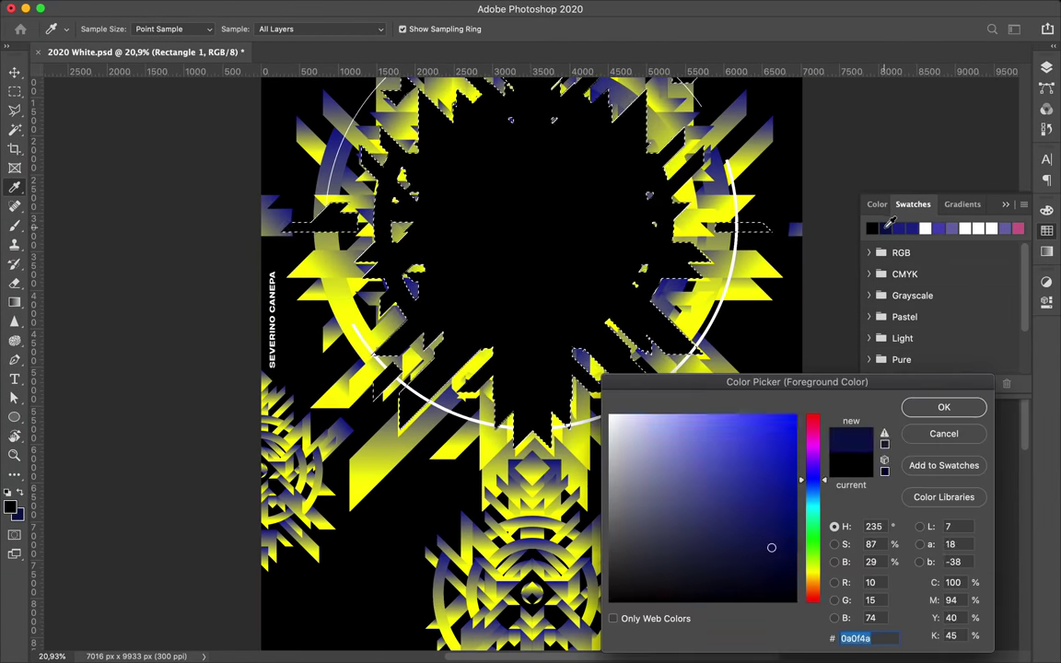
{"action": "left_click", "coordinate": [944, 407]}
{"action": "key", "text": "b"}
{"action": "left_click", "coordinate": [610, 350]}
{"action": "key", "text": "Escape"}
- Replace the black-painted layer with a new layer painted dark over the upper emblem's centre
{"action": "left_click", "coordinate": [921, 407]}
{"action": "scroll", "coordinate": [833, 407], "scroll_direction": "down", "scroll_amount": 2}
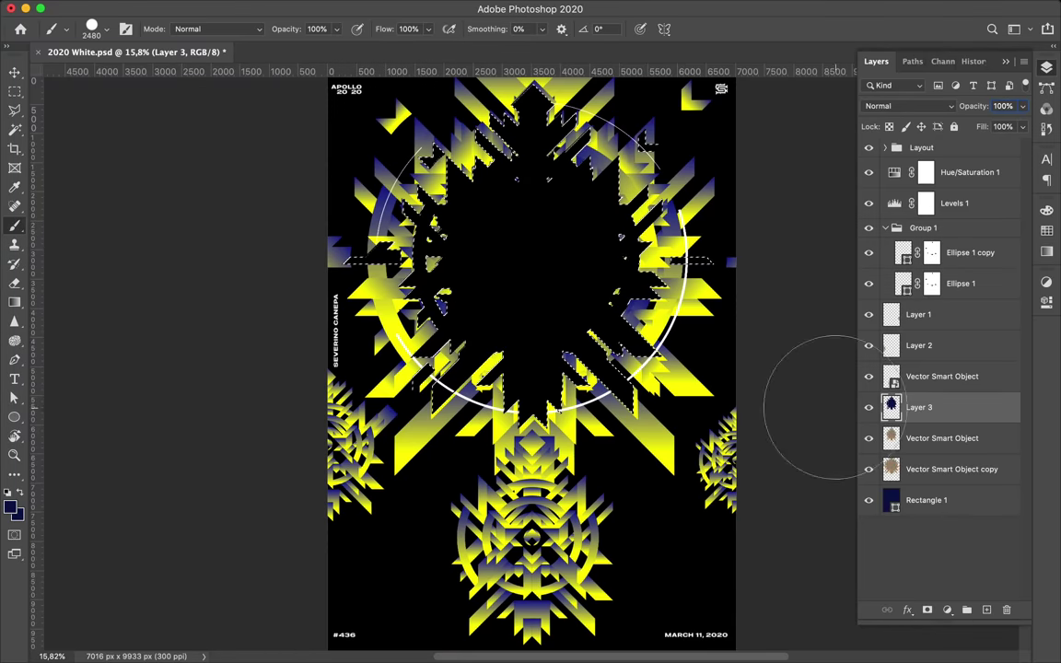
{"action": "key", "text": "Delete"}
{"action": "key", "text": "ctrl+shift+alt+n"}
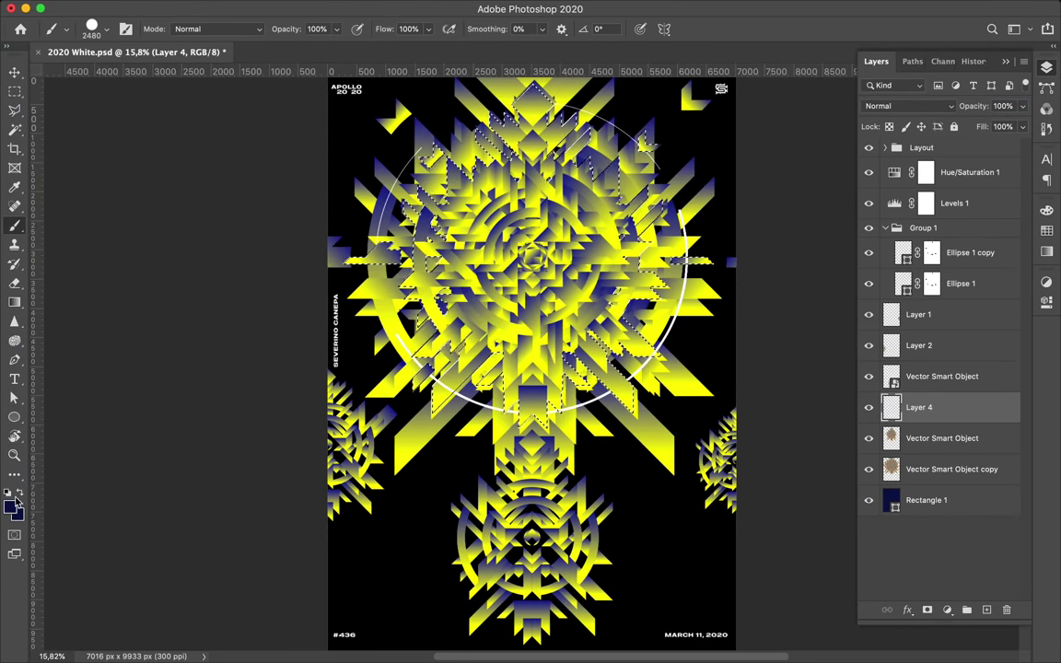
{"action": "left_click_drag", "start_coordinate": [589, 156], "coordinate": [589, 368]}
{"action": "left_click_drag", "start_coordinate": [460, 185], "coordinate": [479, 350]}
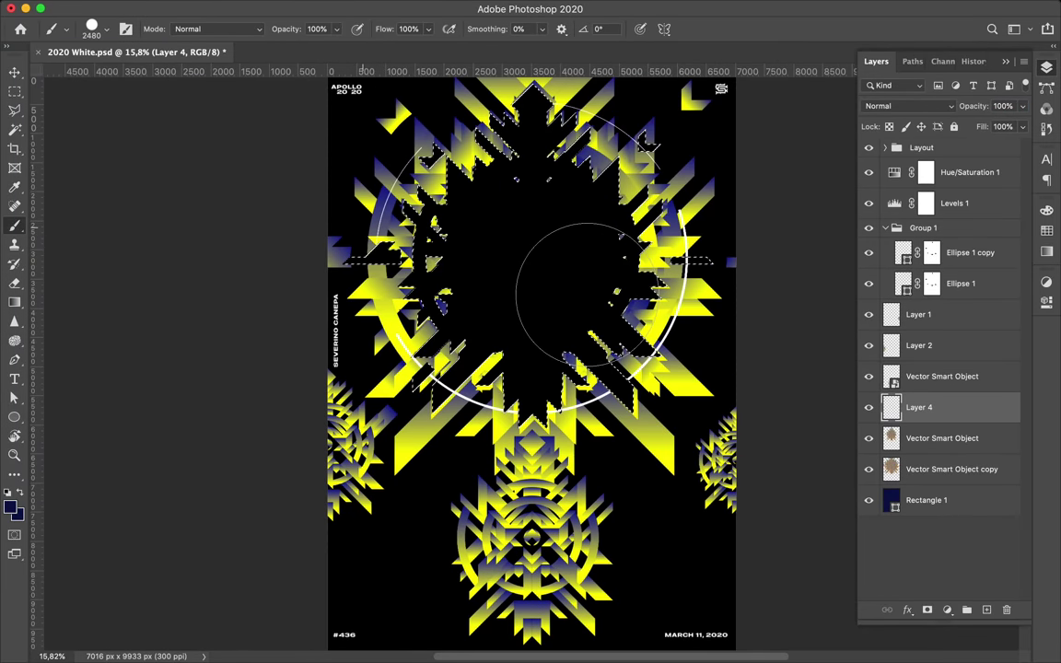
- Drop the selection and set the foreground colour to dark blue
{"action": "key", "text": "ctrl+d"}
{"action": "key", "text": "v"}
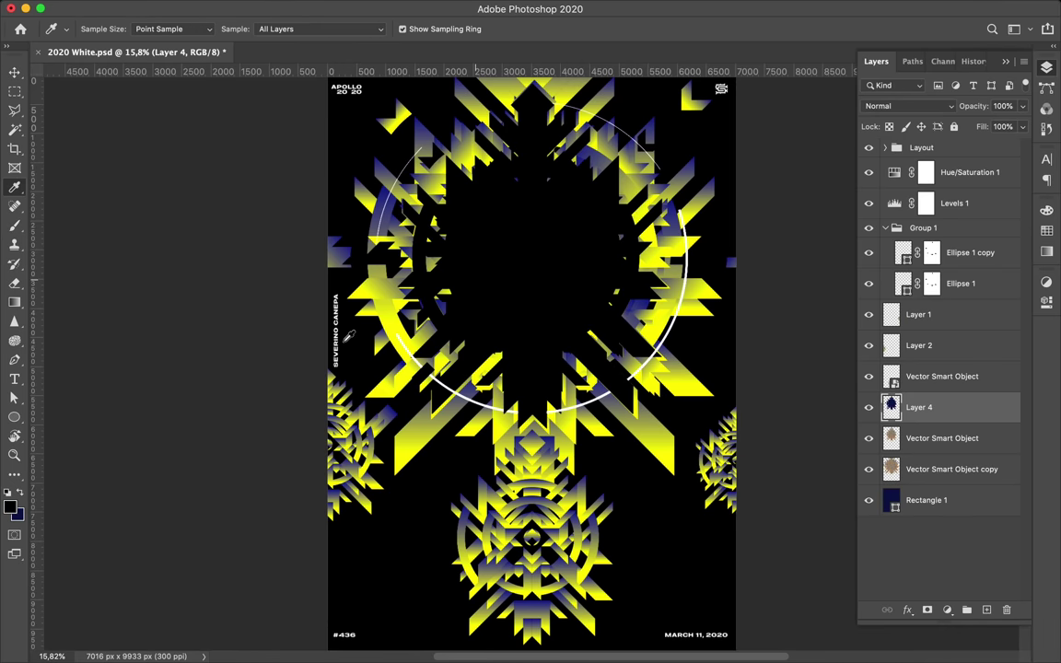
{"action": "left_click", "coordinate": [10, 505]}
{"action": "left_click", "coordinate": [761, 543]}
{"action": "left_click", "coordinate": [944, 407]}
{"action": "key", "text": "v"}
- Apply a Gaussian Blur of about 459 pixels to the dark paint on Layer 4
{"action": "left_click", "coordinate": [345, 7]}
{"action": "left_click", "coordinate": [590, 245]}
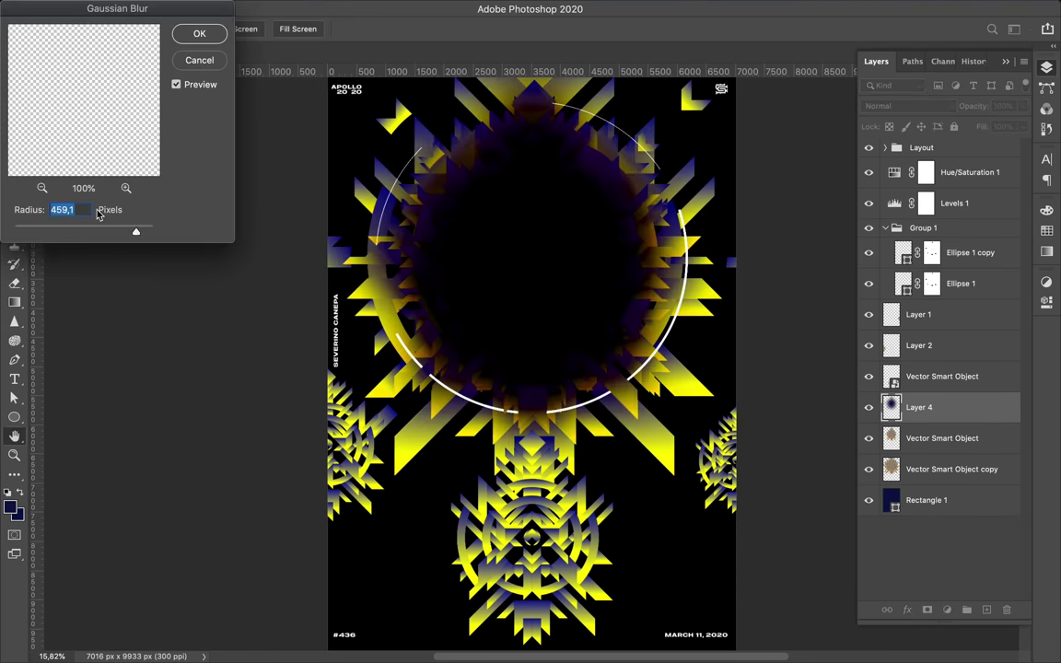
{"action": "left_click", "coordinate": [199, 34]}
{"action": "left_click", "coordinate": [944, 106]}
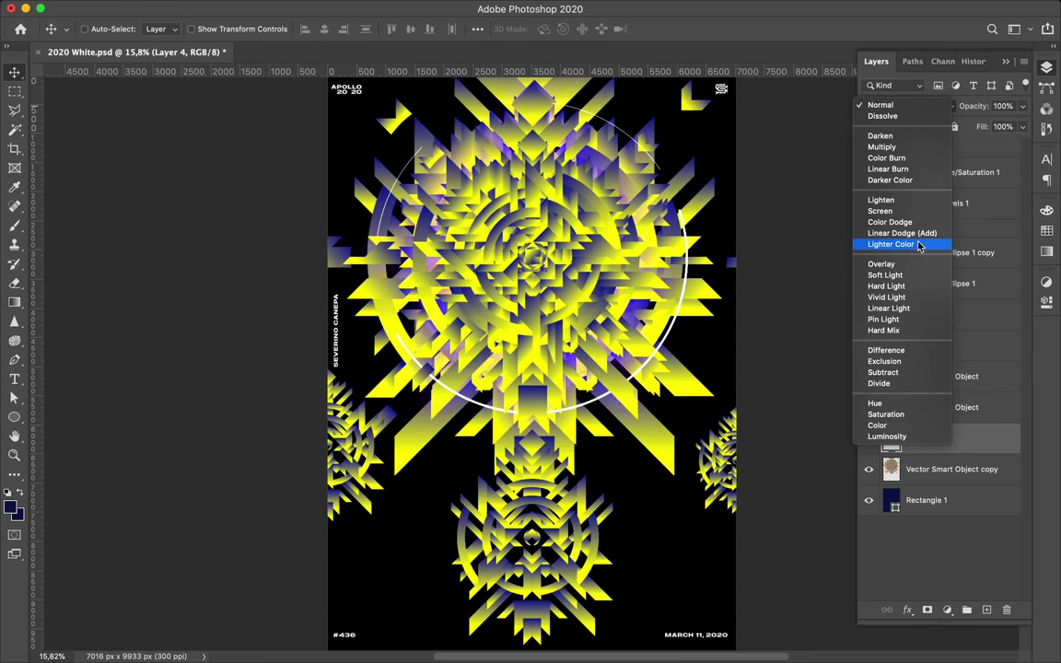
- Set Layer 4 to Overlay and draw a white centre square blended with Difference
{"action": "left_click", "coordinate": [893, 264]}
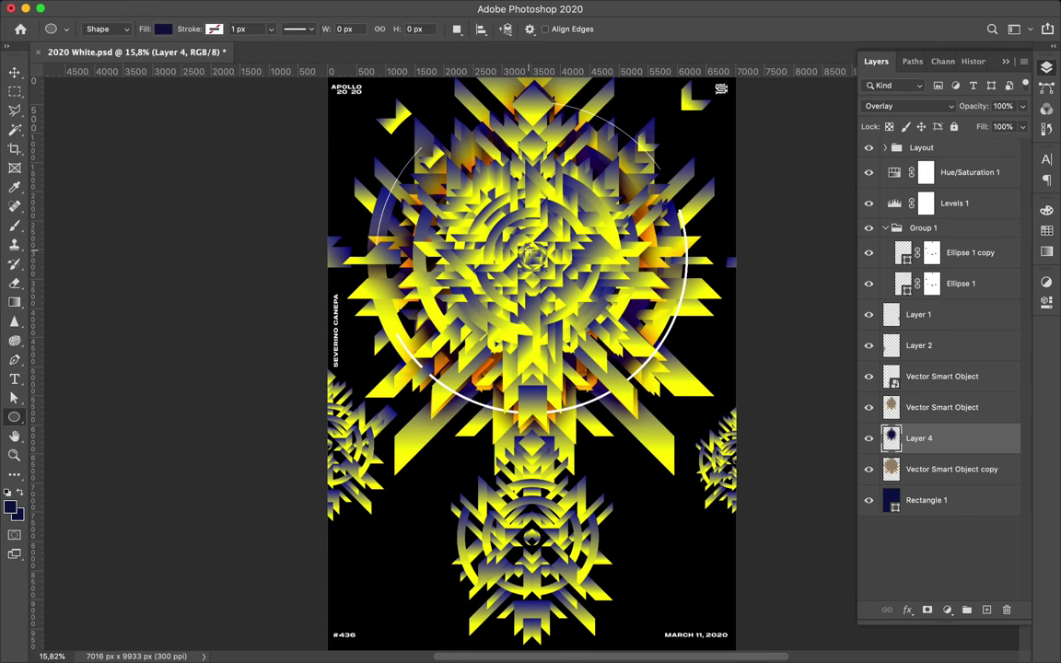
{"action": "key", "text": "F7"}
{"action": "left_click_drag", "start_coordinate": [487, 221], "coordinate": [543, 278]}
{"action": "key", "text": "F7"}
{"action": "left_click", "coordinate": [945, 106]}
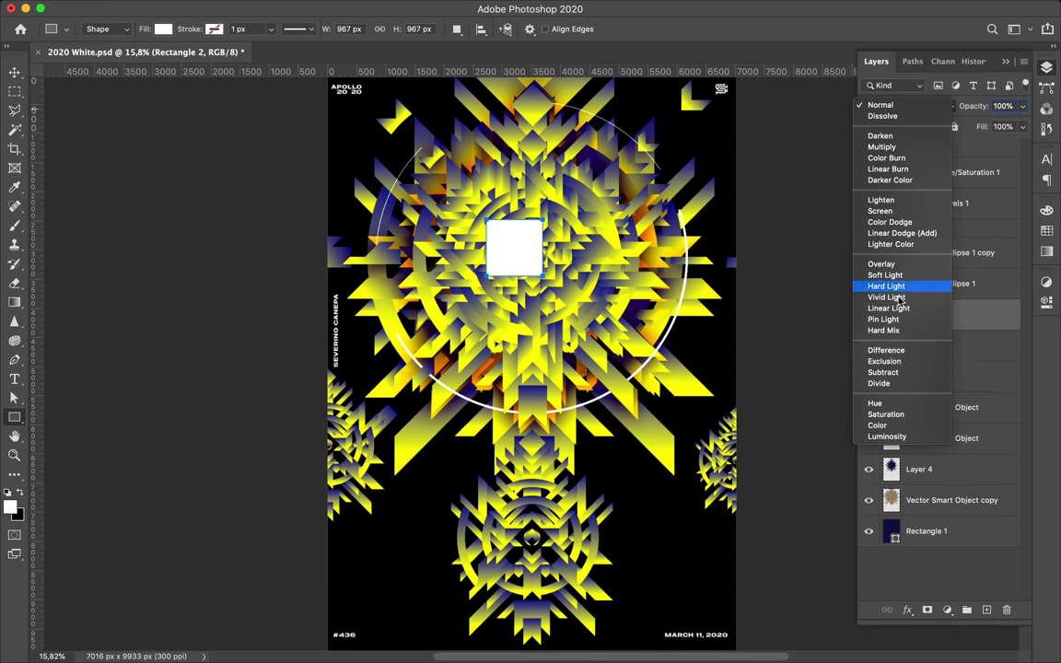
{"action": "left_click", "coordinate": [884, 350]}
- Move the square over the emblem, bring it to the top, and blend it with Exclusion
{"action": "key", "text": "v"}
{"action": "mouse_move", "coordinate": [513, 248]}
{"action": "left_mouse_down"}
{"action": "mouse_move", "coordinate": [451, 387]}
{"action": "mouse_move", "coordinate": [484, 271]}
{"action": "mouse_move", "coordinate": [585, 221]}
{"action": "left_mouse_up"}
{"action": "left_click", "coordinate": [944, 106]}
{"action": "left_click", "coordinate": [916, 170]}
{"action": "key", "text": "ctrl+shift+bracketright"}
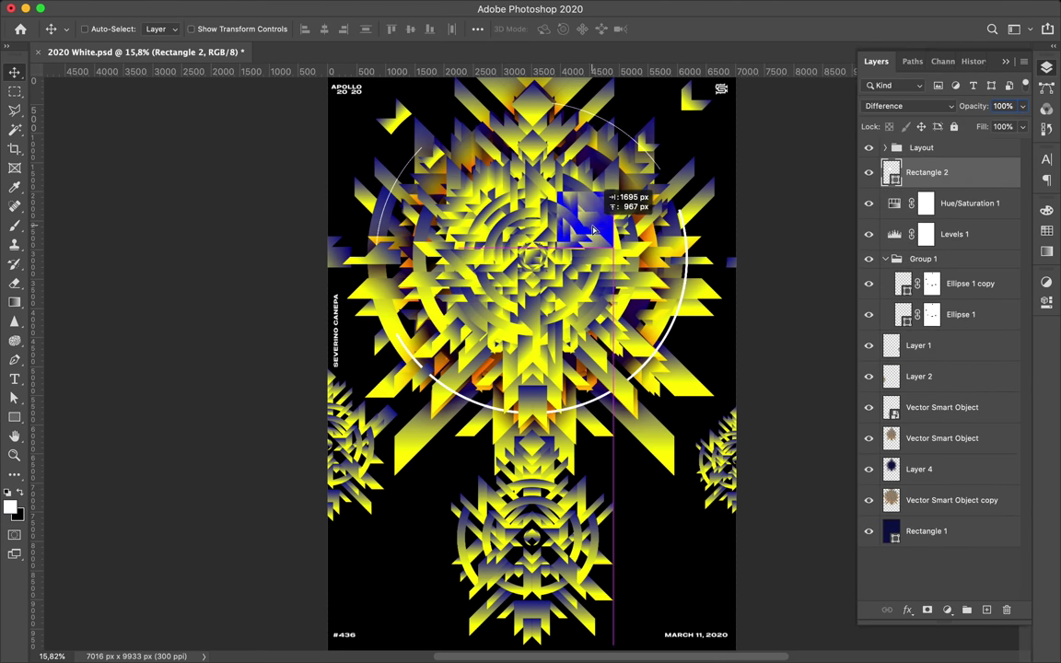
{"action": "left_click", "coordinate": [945, 106]}
{"action": "left_click", "coordinate": [884, 116]}
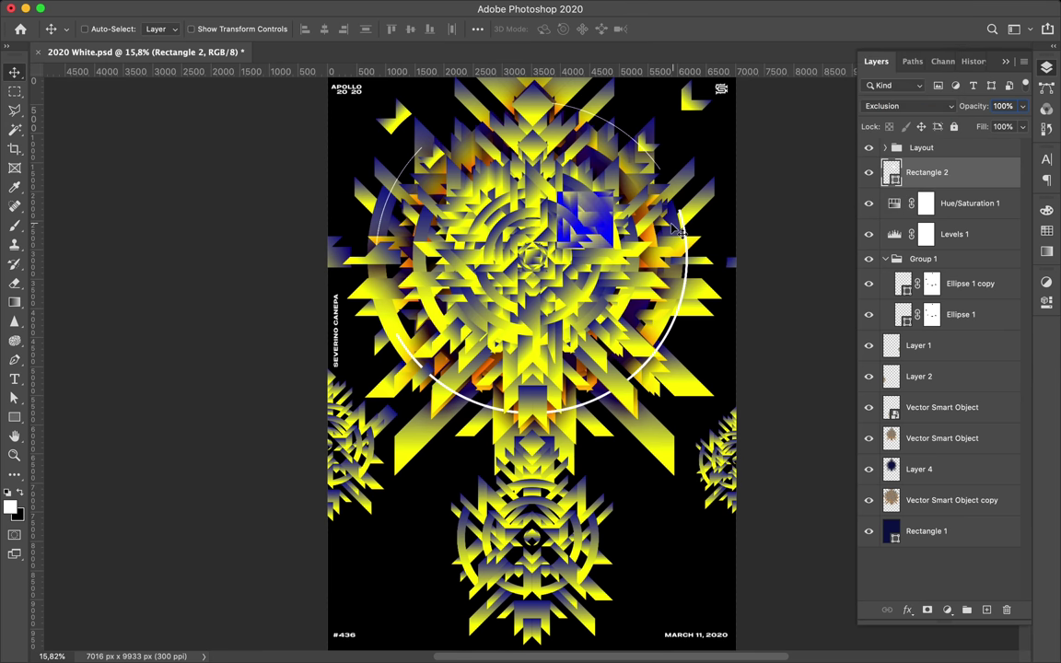
{"action": "scroll", "coordinate": [493, 348], "scroll_direction": "up", "scroll_amount": 1}
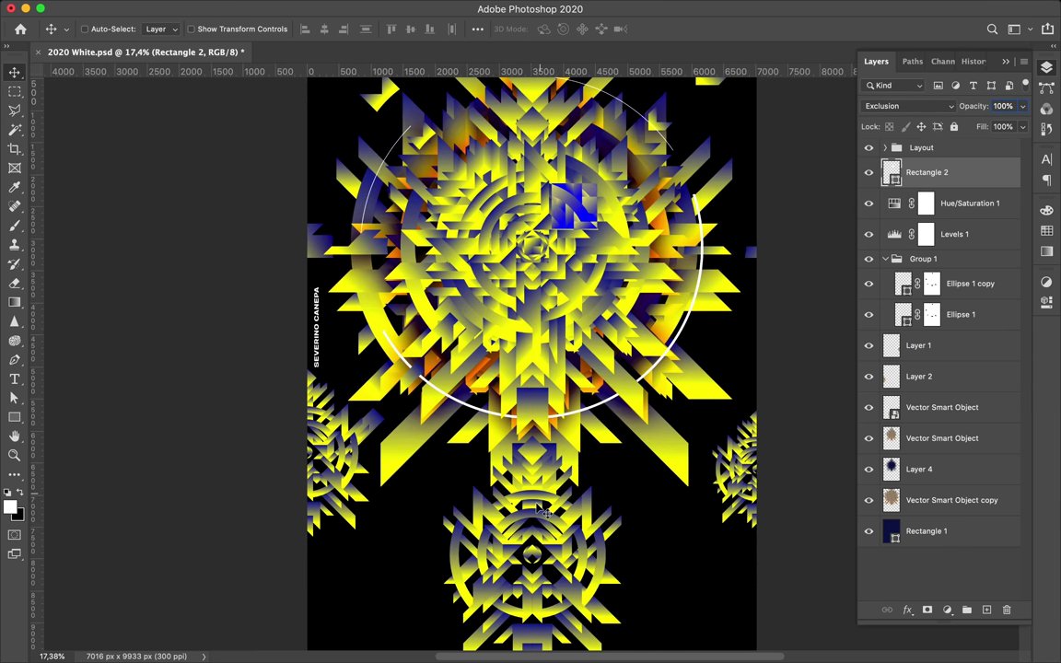
{"action": "left_click_drag", "start_coordinate": [424, 170], "coordinate": [424, 225]}
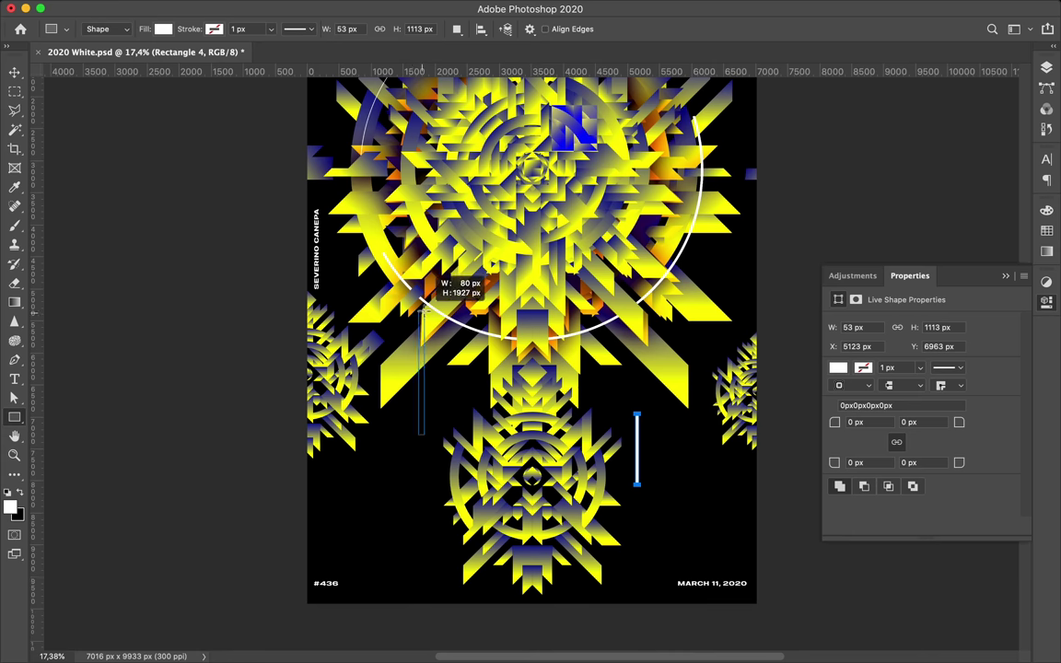
{"action": "scroll", "coordinate": [431, 433], "scroll_direction": "down", "scroll_amount": 3}
{"action": "key", "text": "v"}
- Save the poster and set the Rectangle 2 square to Exclusion blending
{"action": "key", "text": "ctrl+s"}
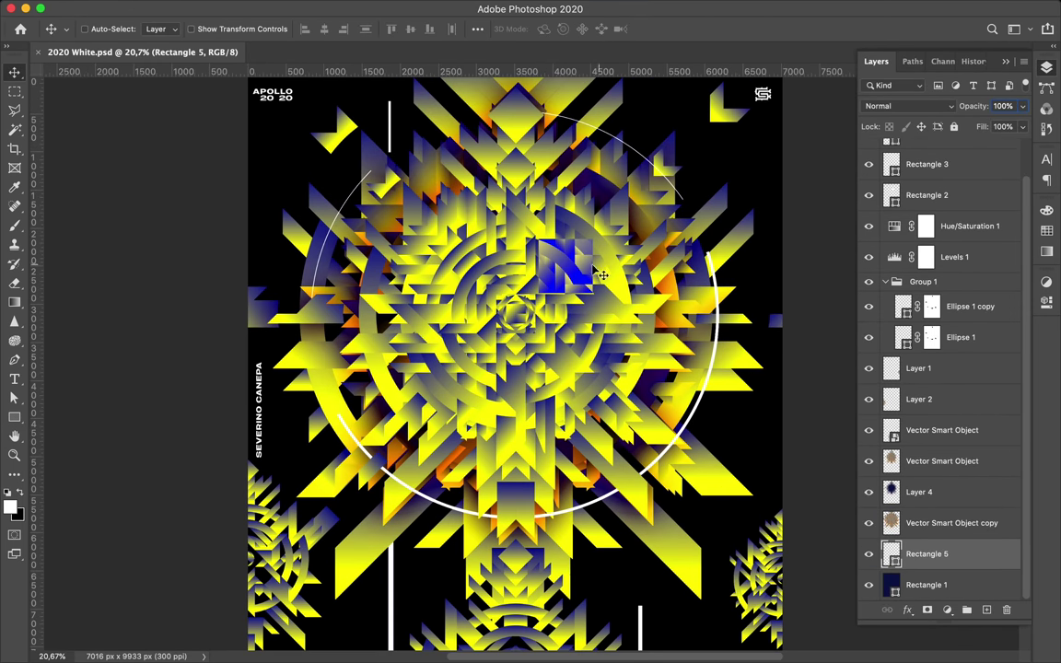
{"action": "left_click", "coordinate": [601, 274], "text": "ctrl"}
{"action": "left_click", "coordinate": [912, 106]}
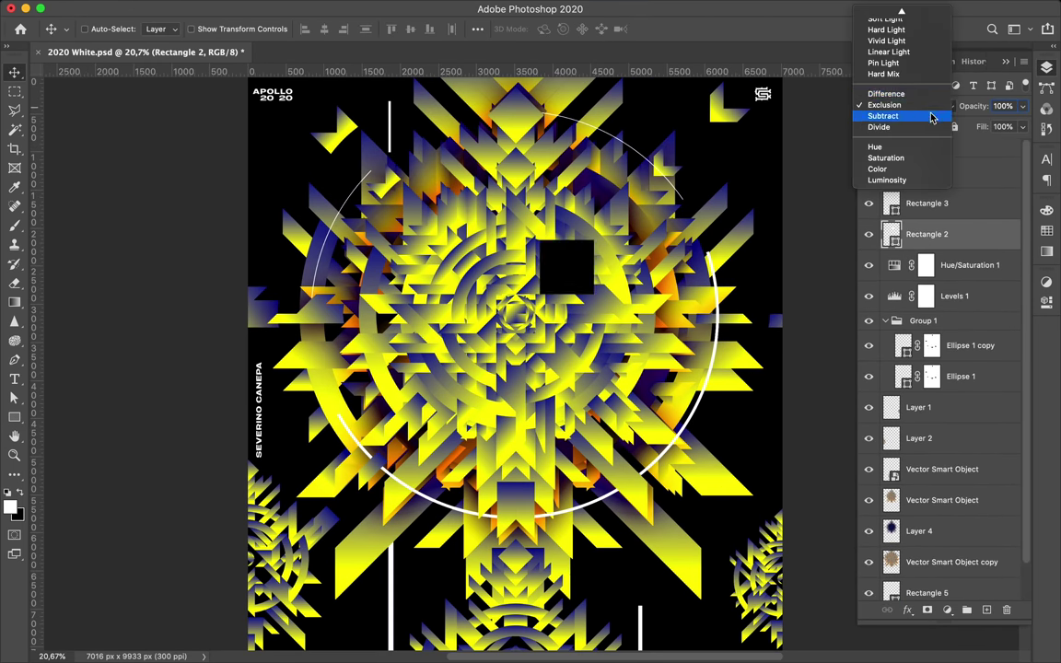
{"action": "left_click", "coordinate": [919, 93]}
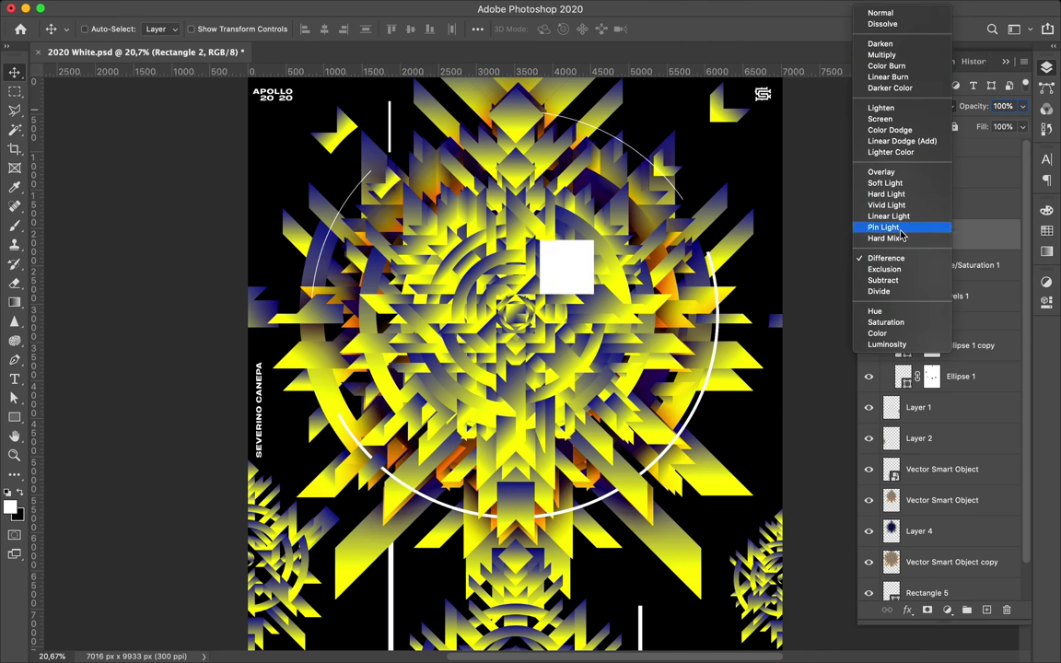
{"action": "left_click", "coordinate": [885, 269]}
- Give the square a dark navy fill and move it below Levels 1
{"action": "key", "text": "a"}
{"action": "left_click", "coordinate": [219, 29]}
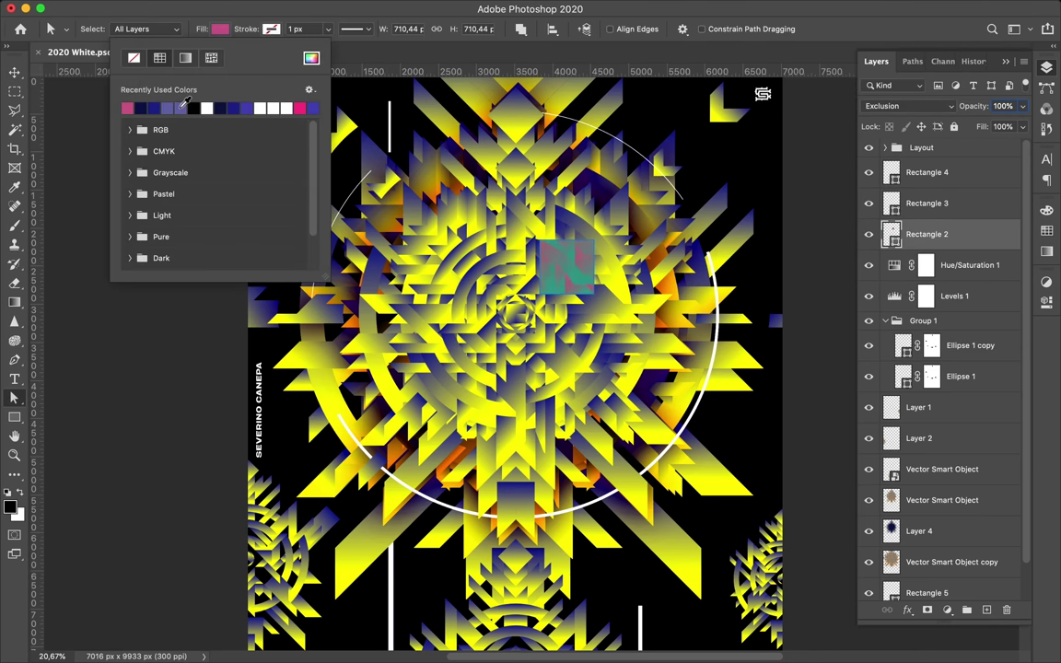
{"action": "left_click", "coordinate": [311, 58]}
{"action": "left_click", "coordinate": [876, 407]}
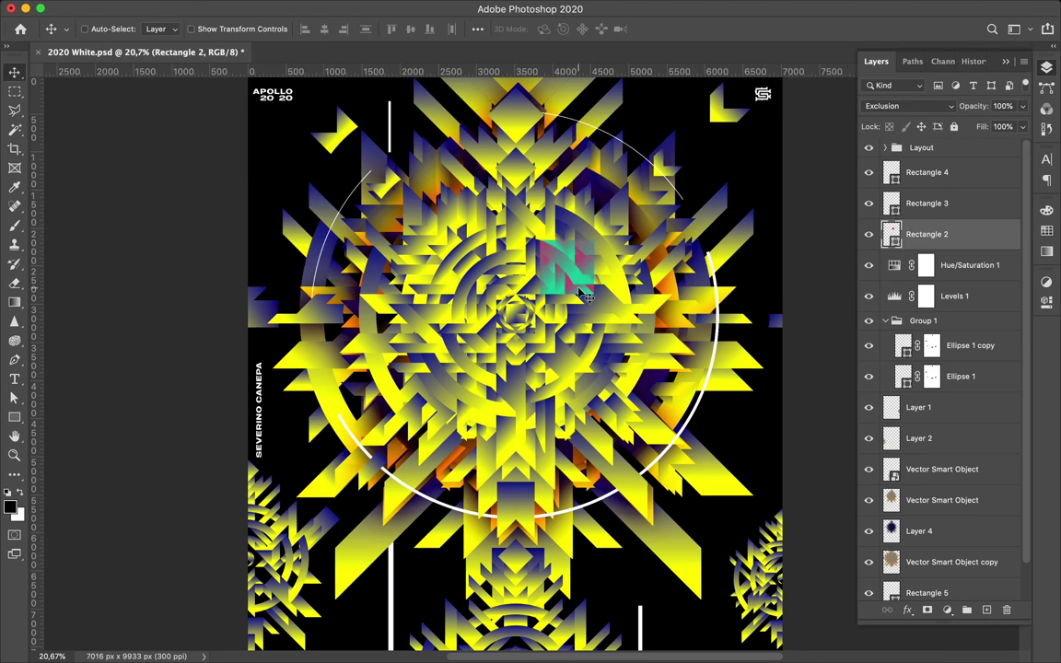
{"action": "scroll", "coordinate": [661, 225], "scroll_direction": "down", "scroll_amount": 2}
{"action": "key", "text": "ctrl+bracketleft"}
{"action": "key", "text": "ctrl+bracketleft"}
{"action": "key", "text": "a"}
{"action": "left_click", "coordinate": [220, 29]}
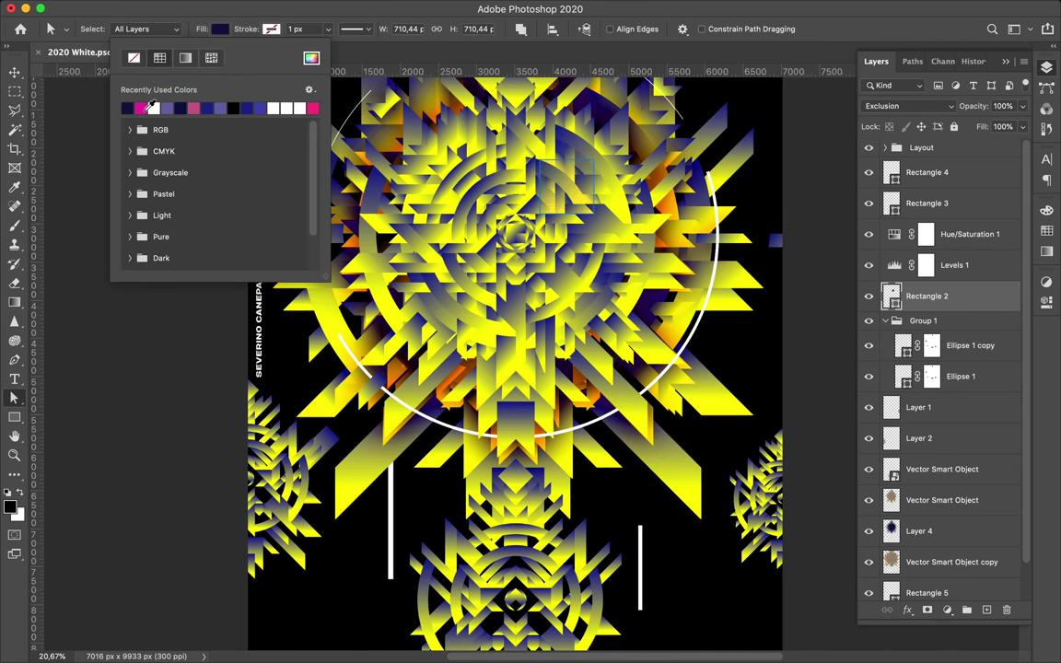
- Move the square back above Hue/Saturation and select the Vector Smart Object copy layer
{"action": "key", "text": "Escape"}
{"action": "key", "text": "v"}
{"action": "key", "text": "ctrl+bracketright"}
{"action": "key", "text": "ctrl+bracketright"}
{"action": "scroll", "coordinate": [552, 322], "scroll_direction": "up", "scroll_amount": 3}
{"action": "left_click", "coordinate": [559, 150]}
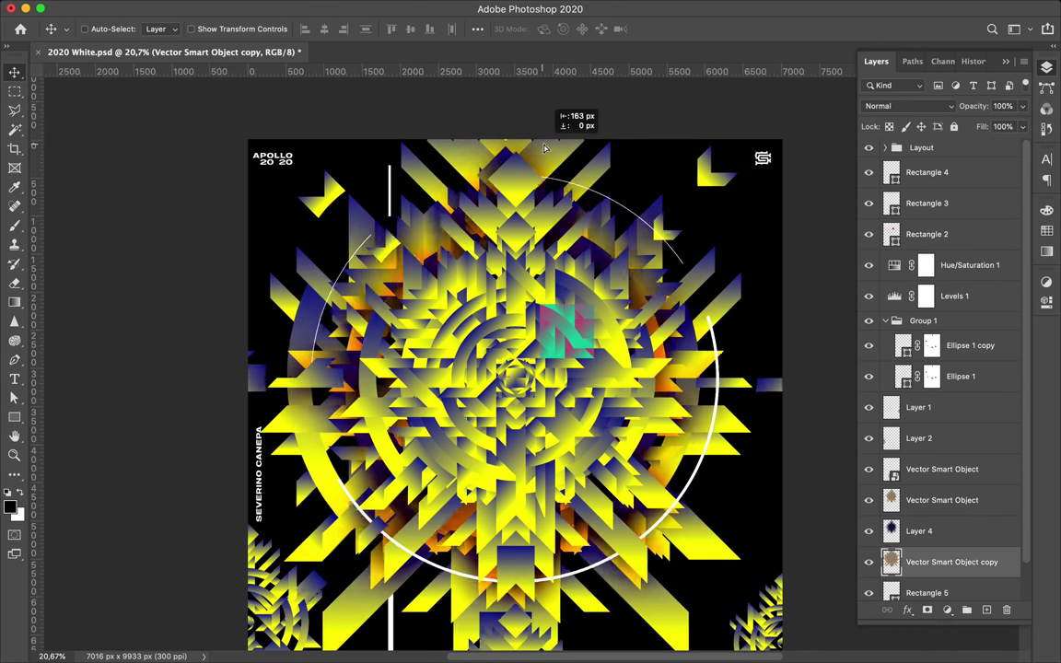
{"action": "scroll", "coordinate": [559, 277], "scroll_direction": "down", "scroll_amount": 2}
{"action": "scroll", "coordinate": [553, 322], "scroll_direction": "down", "scroll_amount": 1}
{"action": "scroll", "coordinate": [939, 386], "scroll_direction": "down", "scroll_amount": 1}
- Select all the artwork layers and scale them down together
{"action": "left_click", "coordinate": [918, 367]}
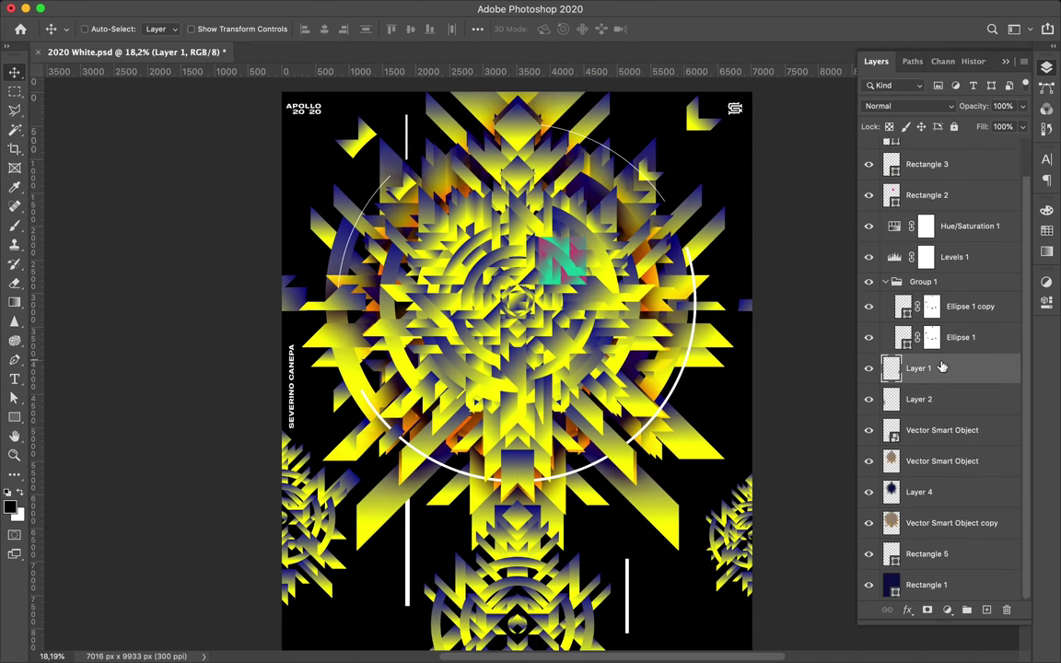
{"action": "left_click", "coordinate": [921, 399], "text": "shift"}
{"action": "left_click", "coordinate": [930, 430]}
{"action": "left_click", "coordinate": [918, 523], "text": "shift"}
{"action": "scroll", "coordinate": [939, 368], "scroll_direction": "up", "scroll_amount": 2}
{"action": "left_click", "coordinate": [926, 173], "text": "shift"}
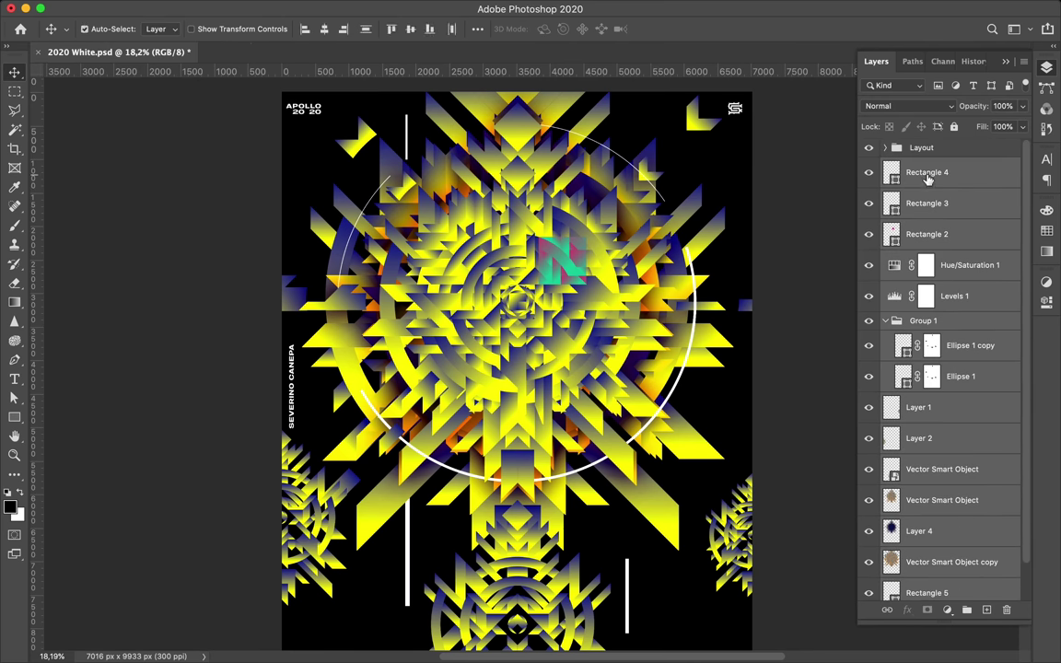
{"action": "key", "text": "ctrl+t"}
{"action": "left_click_drag", "start_coordinate": [232, 375], "coordinate": [287, 369]}
{"action": "key", "text": "Return"}
- Copy a thin vertical strip of the emblem onto a new layer
{"action": "left_click", "coordinate": [485, 346], "text": "ctrl"}
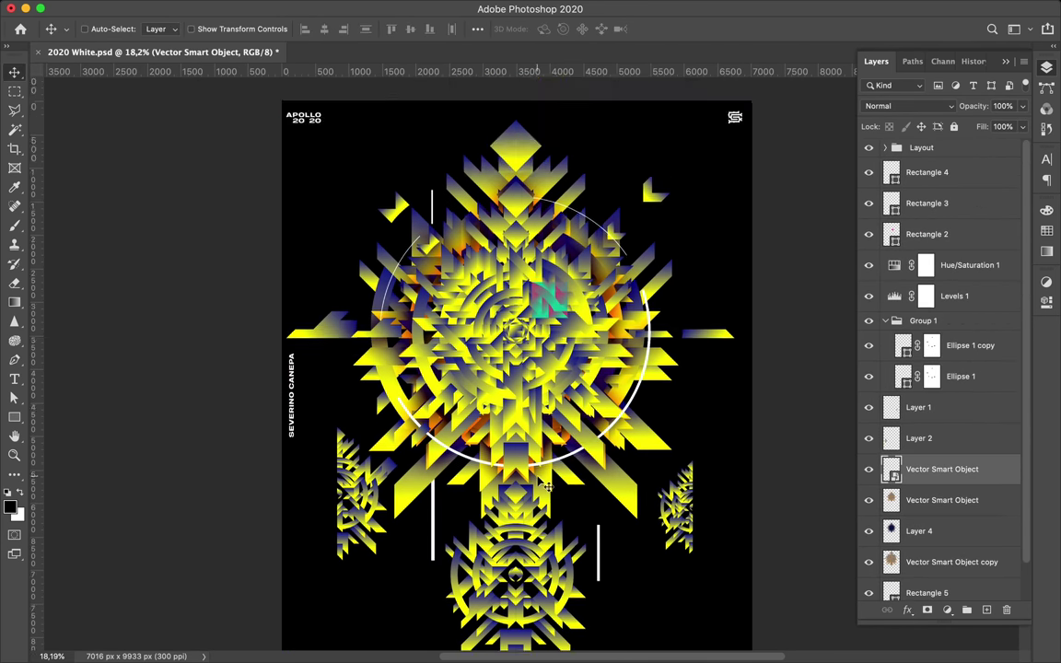
{"action": "left_click", "coordinate": [674, 391], "text": "ctrl"}
{"action": "scroll", "coordinate": [673, 391], "scroll_direction": "down", "scroll_amount": 3}
{"action": "left_click", "coordinate": [547, 288], "text": "ctrl"}
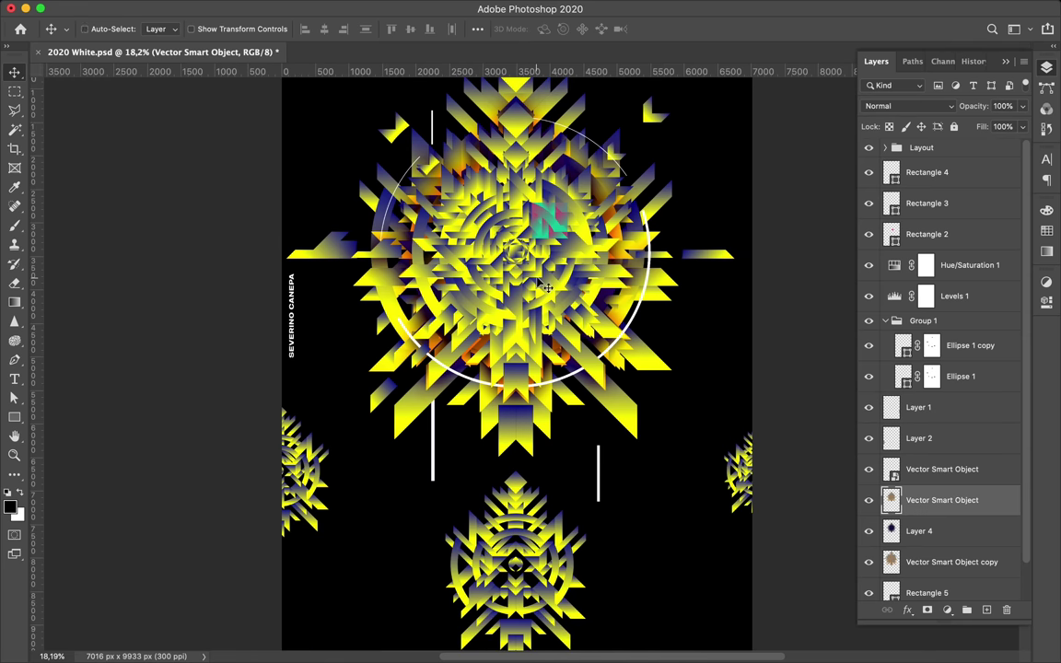
{"action": "mouse_move", "coordinate": [491, 316]}
{"action": "left_mouse_down"}
{"action": "mouse_move", "coordinate": [567, 288]}
{"action": "mouse_move", "coordinate": [354, 297]}
{"action": "left_mouse_up"}
{"action": "key", "text": "ctrl+c"}
{"action": "key", "text": "Return"}
{"action": "key", "text": "ctrl+v"}
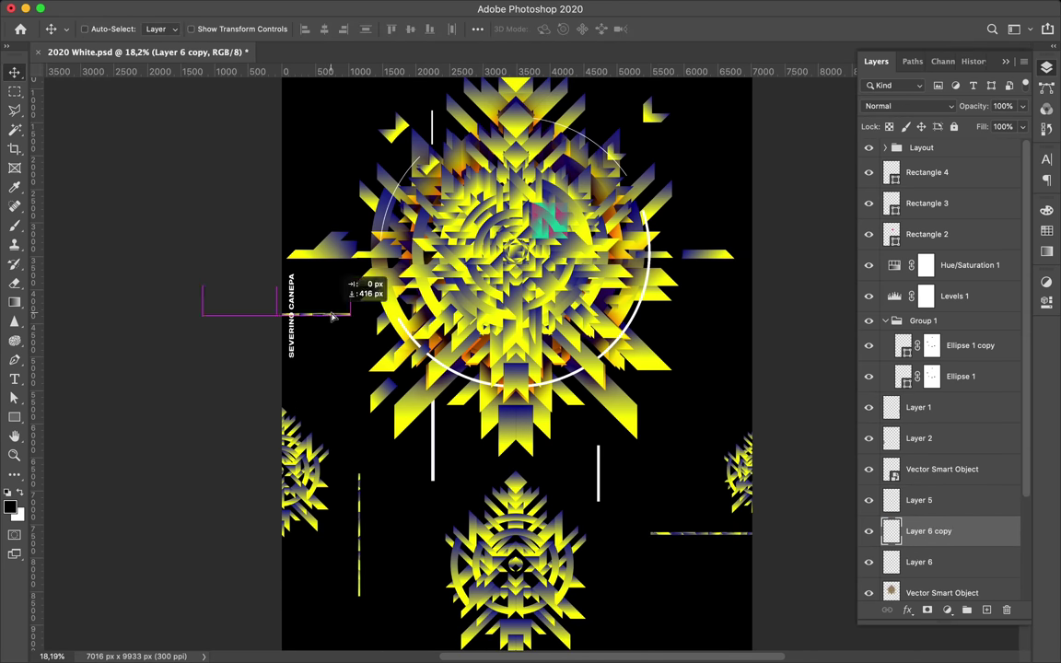
- Duplicate the thin line strip and the emblem smart object, then set the copy's blend mode
{"action": "scroll", "coordinate": [708, 346], "scroll_direction": "up", "scroll_amount": 4}
{"action": "key", "text": "ctrl+j"}
{"action": "scroll", "coordinate": [695, 108], "scroll_direction": "down", "scroll_amount": 6}
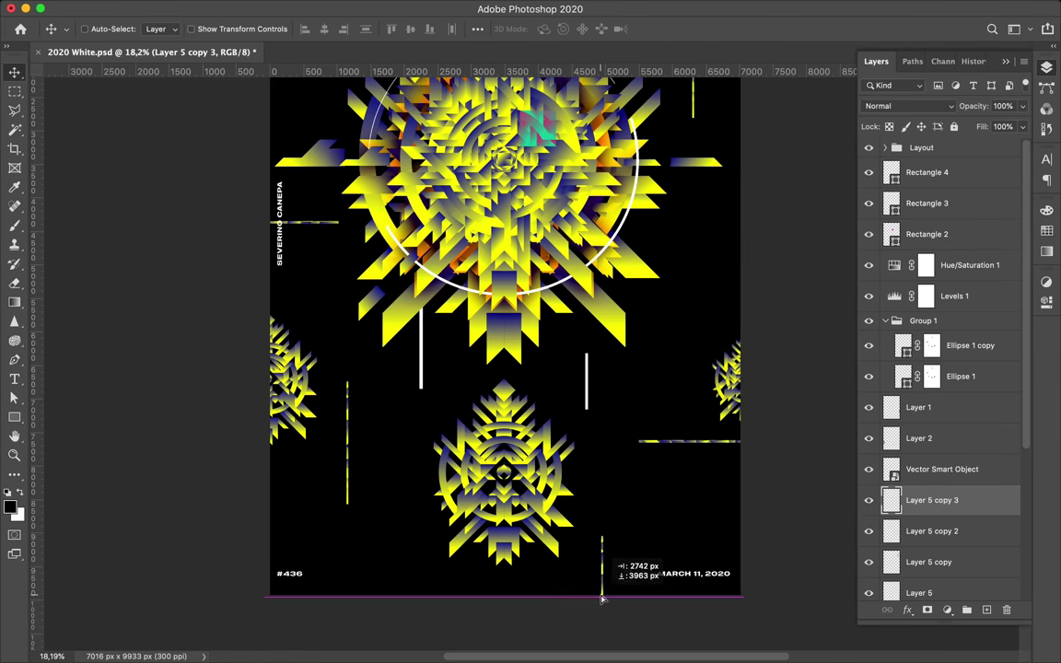
{"action": "scroll", "coordinate": [516, 369], "scroll_direction": "up", "scroll_amount": 5}
{"action": "key", "text": "m"}
{"action": "left_click_drag", "start_coordinate": [444, 328], "coordinate": [502, 392]}
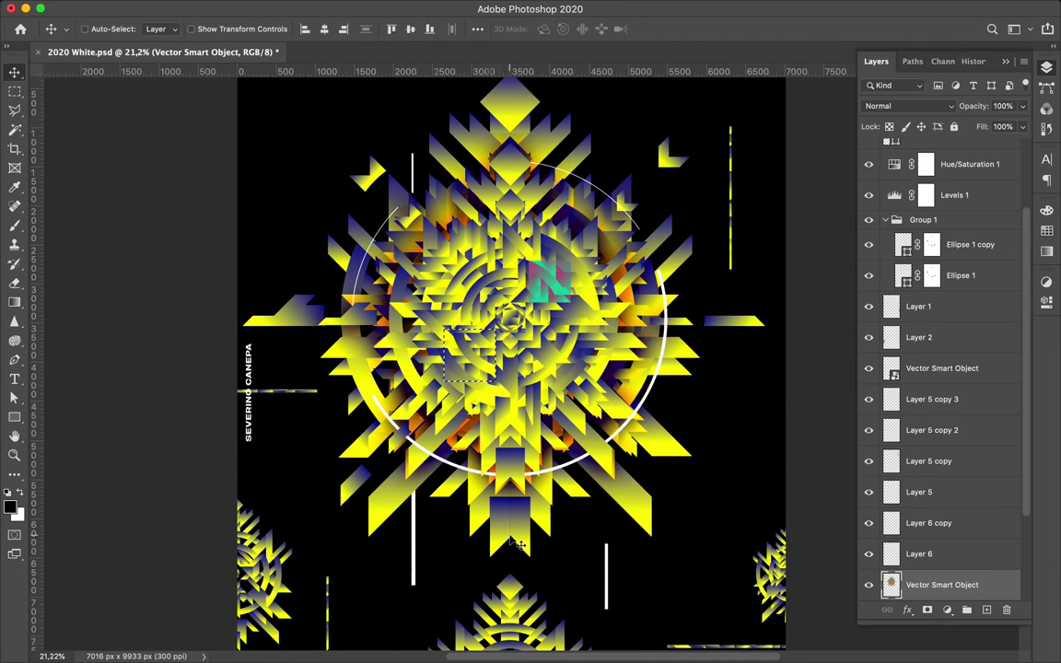
{"action": "key", "text": "ctrl+j"}
{"action": "left_click", "coordinate": [912, 105]}
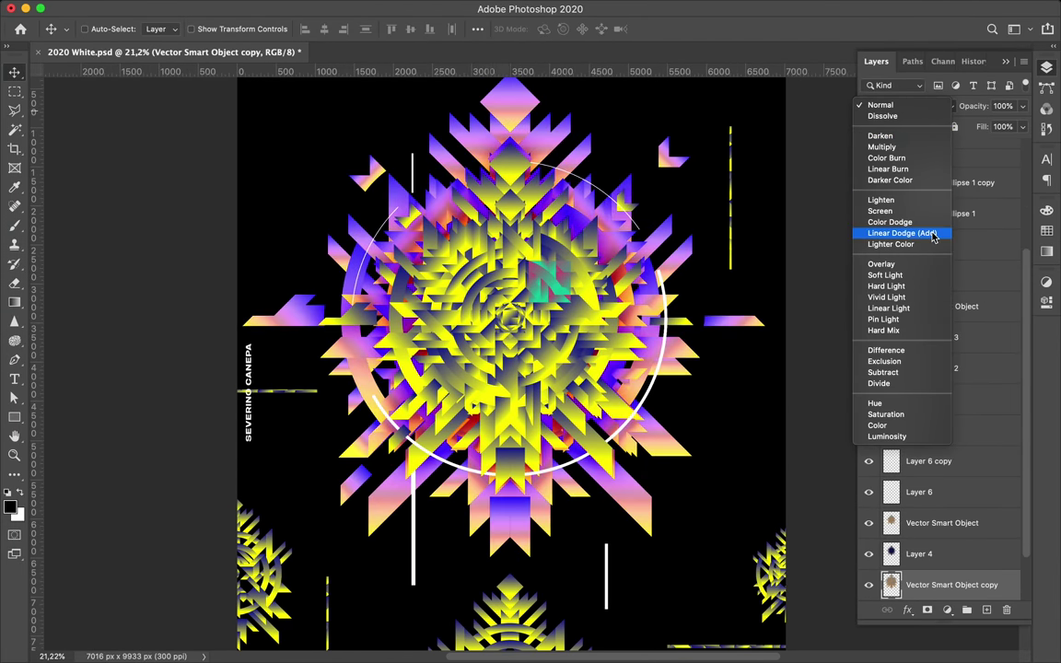
{"action": "key", "text": "Escape"}
{"action": "left_click", "coordinate": [912, 105]}
- Add a Color Balance clipped to Ellipse 1 with Midtones Cyan -100 and Magenta -100
{"action": "left_click", "coordinate": [907, 258]}
{"action": "left_click", "coordinate": [947, 610]}
{"action": "left_click", "coordinate": [924, 488]}
{"action": "left_click_drag", "start_coordinate": [901, 357], "coordinate": [835, 357]}
{"action": "mouse_move", "coordinate": [901, 383]}
{"action": "left_mouse_down"}
{"action": "mouse_move", "coordinate": [866, 379]}
{"action": "mouse_move", "coordinate": [899, 391]}
{"action": "mouse_move", "coordinate": [888, 410]}
{"action": "mouse_move", "coordinate": [903, 409]}
{"action": "left_mouse_up"}
{"action": "left_click", "coordinate": [930, 324]}
{"action": "left_click", "coordinate": [875, 309]}
- Shift Color Balance shadows toward cyan with Yellow/Blue 0, and warm the highlights toward red and magenta
{"action": "mouse_move", "coordinate": [901, 356]}
{"action": "left_mouse_down"}
{"action": "mouse_move", "coordinate": [892, 359]}
{"action": "mouse_move", "coordinate": [903, 383]}
{"action": "mouse_move", "coordinate": [864, 410]}
{"action": "mouse_move", "coordinate": [914, 410]}
{"action": "left_mouse_up"}
{"action": "left_click", "coordinate": [994, 401]}
{"action": "type", "text": "0"}
{"action": "left_click", "coordinate": [925, 348]}
{"action": "mouse_move", "coordinate": [902, 357]}
{"action": "left_mouse_down"}
{"action": "mouse_move", "coordinate": [804, 360]}
{"action": "mouse_move", "coordinate": [917, 357]}
{"action": "mouse_move", "coordinate": [869, 383]}
{"action": "mouse_move", "coordinate": [921, 408]}
{"action": "left_mouse_up"}
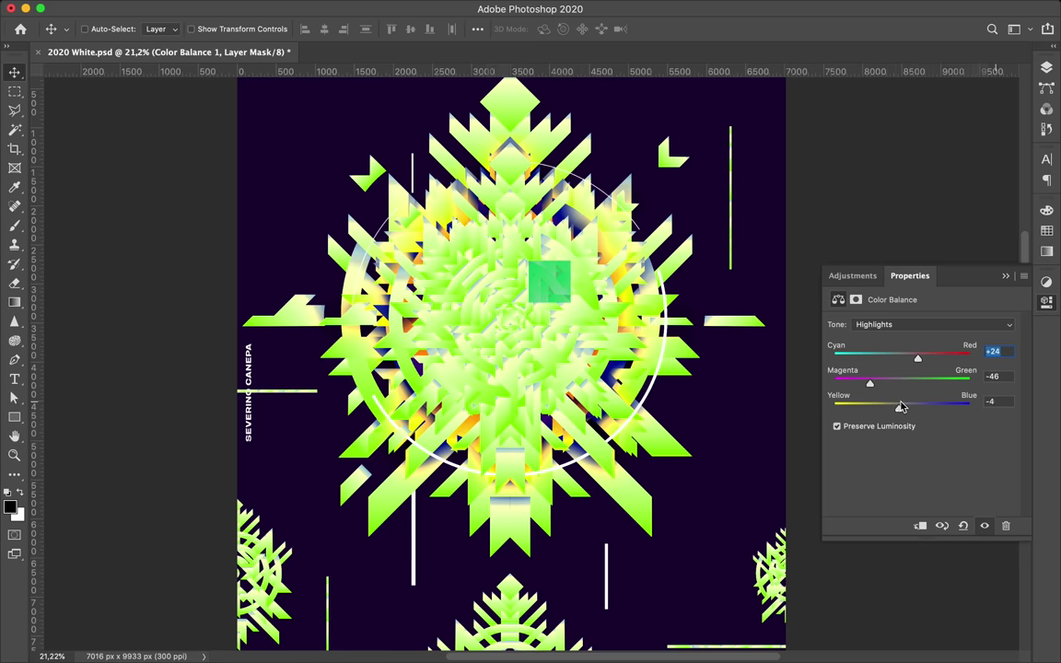
- Give the Rectangle 2 square a dark navy fill and Difference blending
{"action": "left_click", "coordinate": [219, 29]}
{"action": "left_click", "coordinate": [157, 107]}
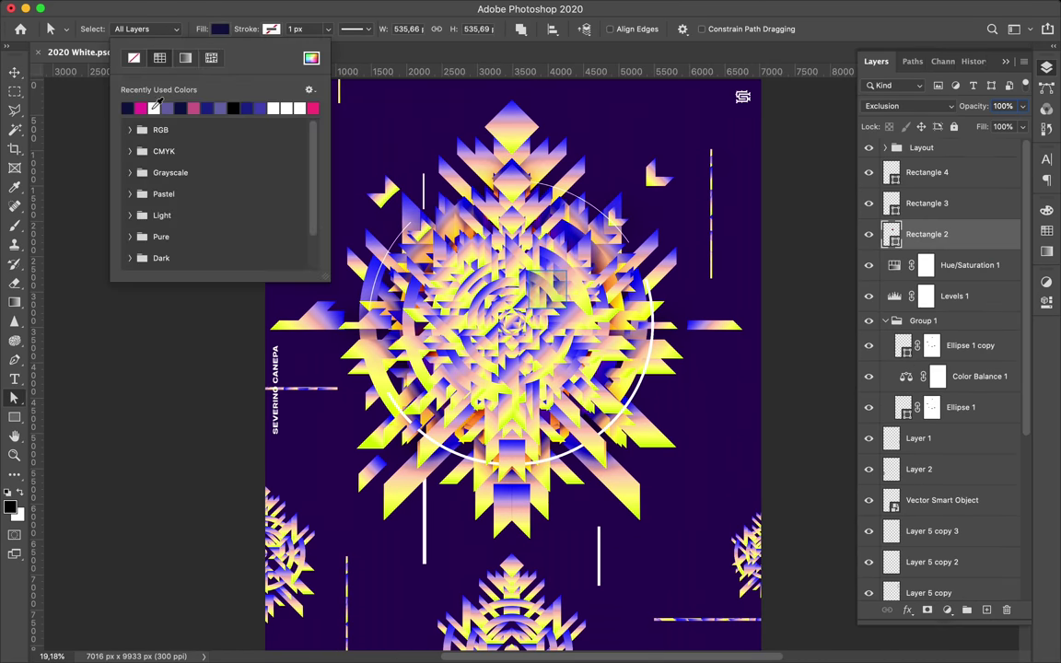
{"action": "left_click", "coordinate": [908, 106]}
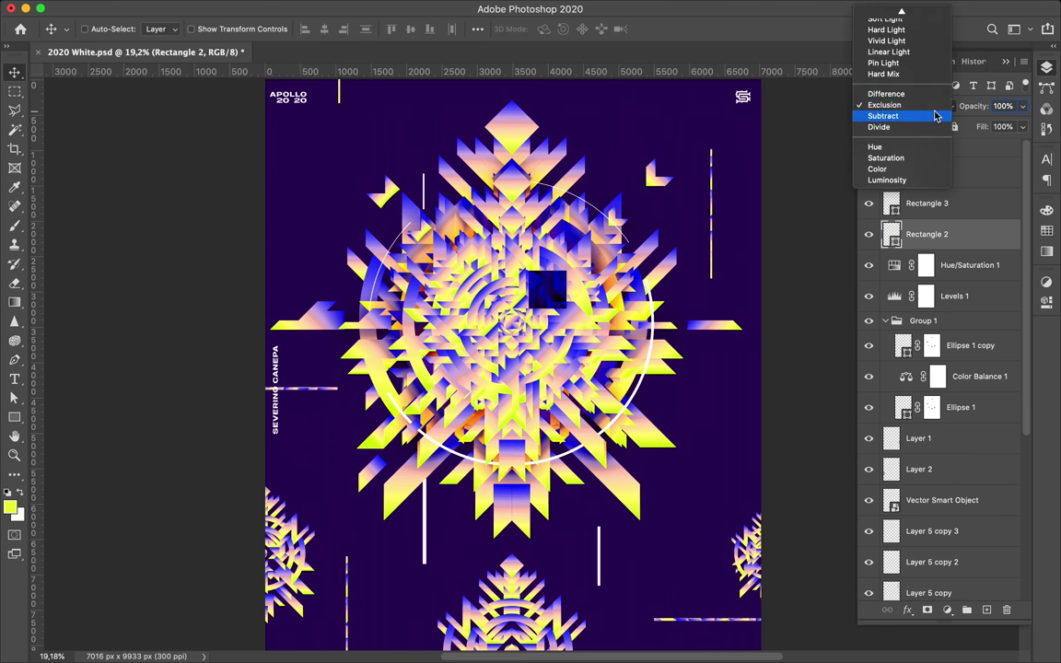
{"action": "left_click", "coordinate": [886, 94]}
- Duplicate the Difference square twice, moving the second copy across the emblem
{"action": "key", "text": "ctrl+j"}
{"action": "key", "text": "ctrl+t"}
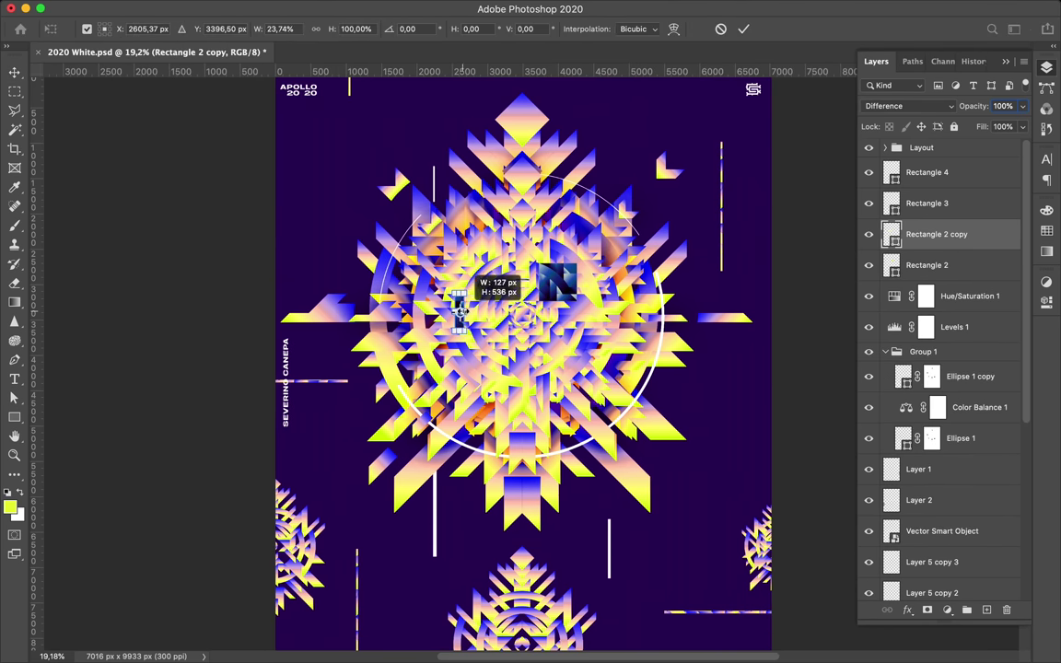
{"action": "scroll", "coordinate": [456, 318], "scroll_direction": "up", "scroll_amount": 5}
{"action": "key", "text": "Return"}
{"action": "key", "text": "ctrl+j"}
{"action": "key", "text": "ctrl+t"}
{"action": "key", "text": "Return"}
{"action": "left_click_drag", "start_coordinate": [652, 227], "coordinate": [652, 283]}
{"action": "scroll", "coordinate": [526, 354], "scroll_direction": "down", "scroll_amount": 3}
{"action": "scroll", "coordinate": [526, 354], "scroll_direction": "down", "scroll_amount": 2}
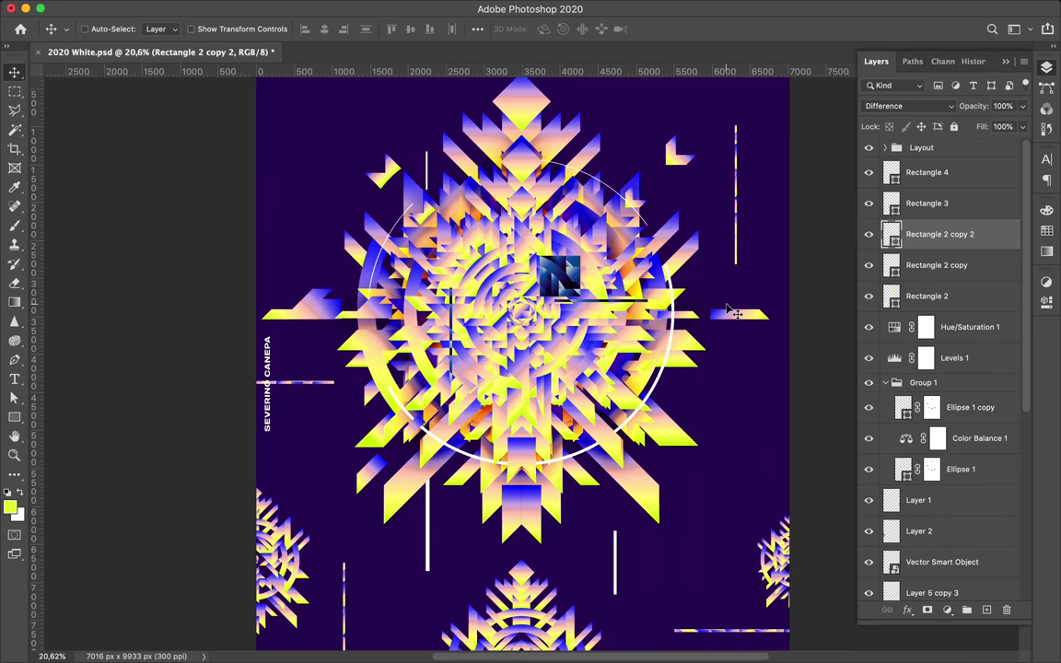
{"action": "scroll", "coordinate": [939, 414], "scroll_direction": "down", "scroll_amount": 5}
- Set the Vector Smart Object copy layer to Color Dodge blending
{"action": "left_click", "coordinate": [951, 585]}
{"action": "left_click", "coordinate": [909, 106]}
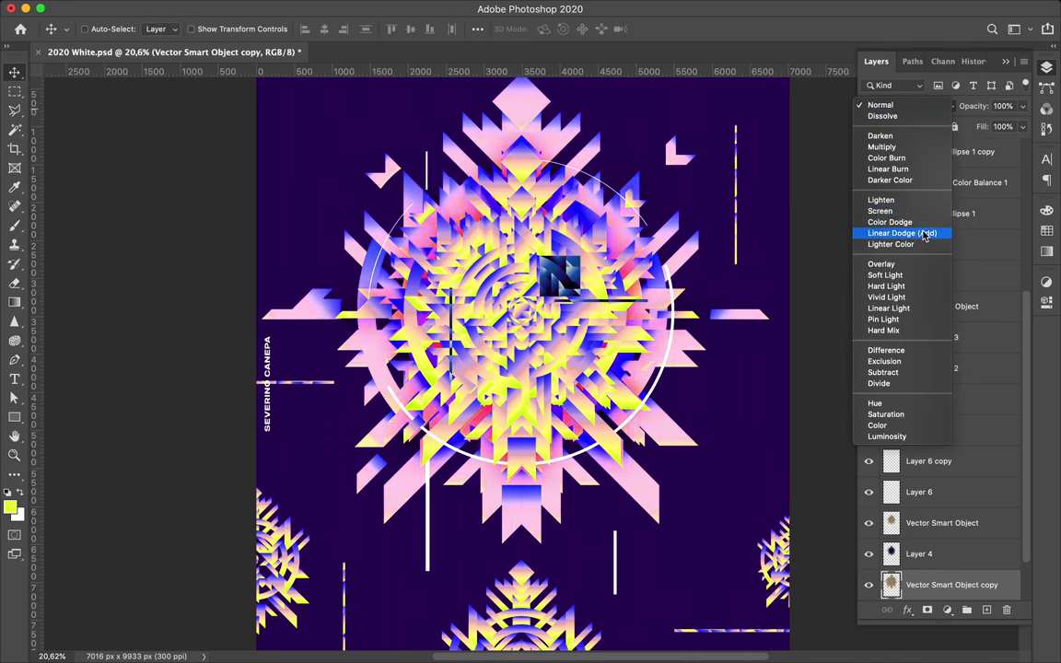
{"action": "left_click", "coordinate": [890, 222]}
{"action": "scroll", "coordinate": [710, 344], "scroll_direction": "down", "scroll_amount": 5}
{"action": "scroll", "coordinate": [534, 366], "scroll_direction": "up", "scroll_amount": 5}
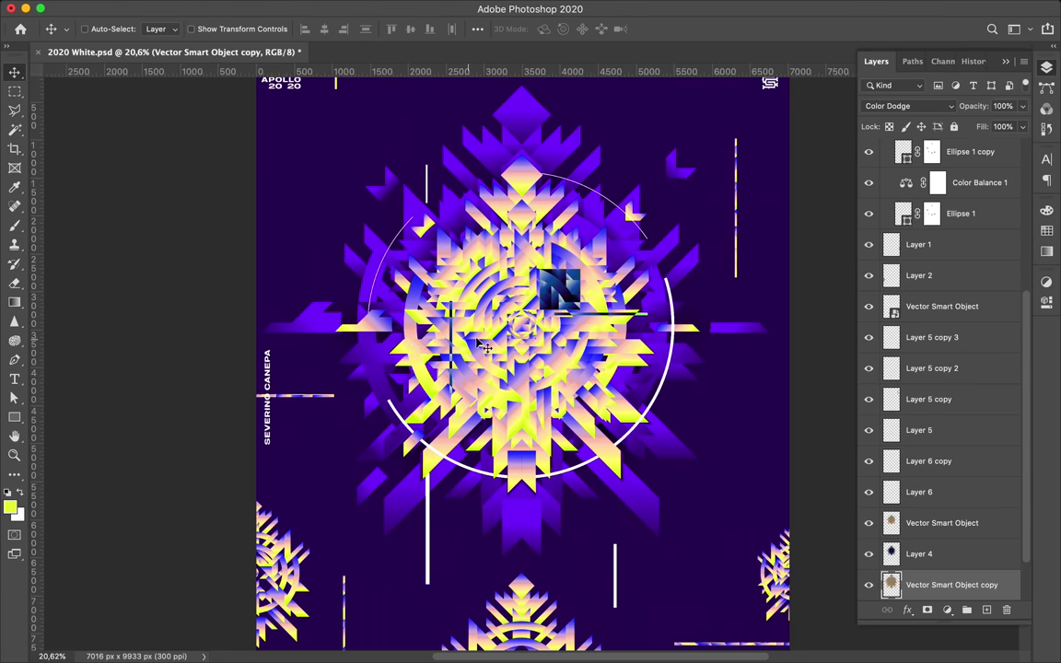
- Draw a small white ellipse dot near the top right, undoing an extra 110 px dot
{"action": "key", "text": "u"}
{"action": "left_click", "coordinate": [163, 29]}
{"action": "left_click", "coordinate": [140, 393]}
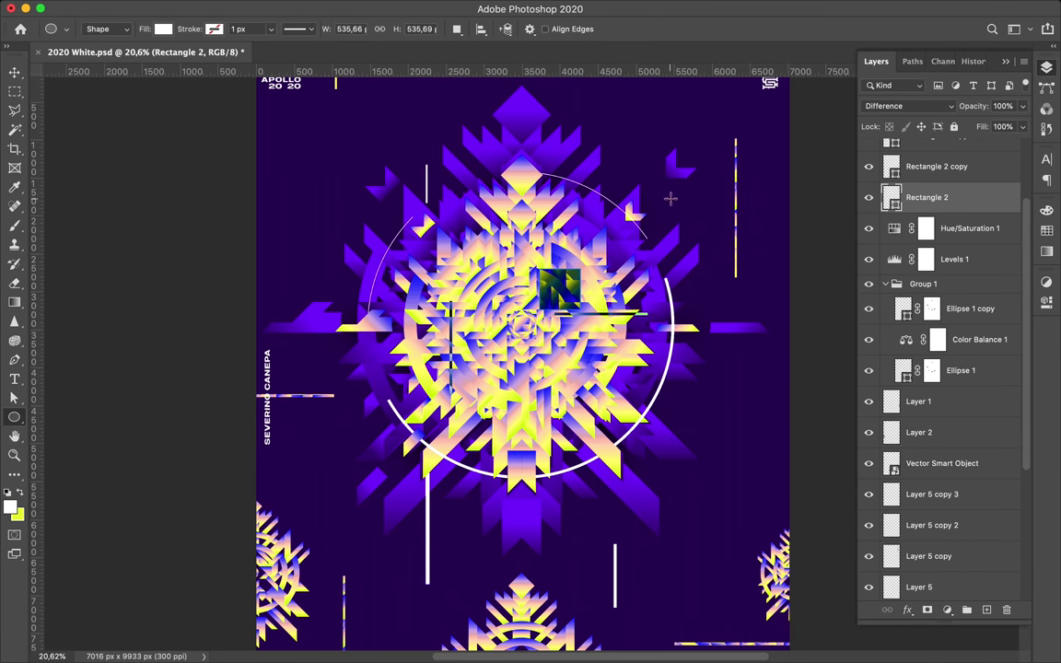
{"action": "left_click_drag", "start_coordinate": [689, 194], "coordinate": [704, 210]}
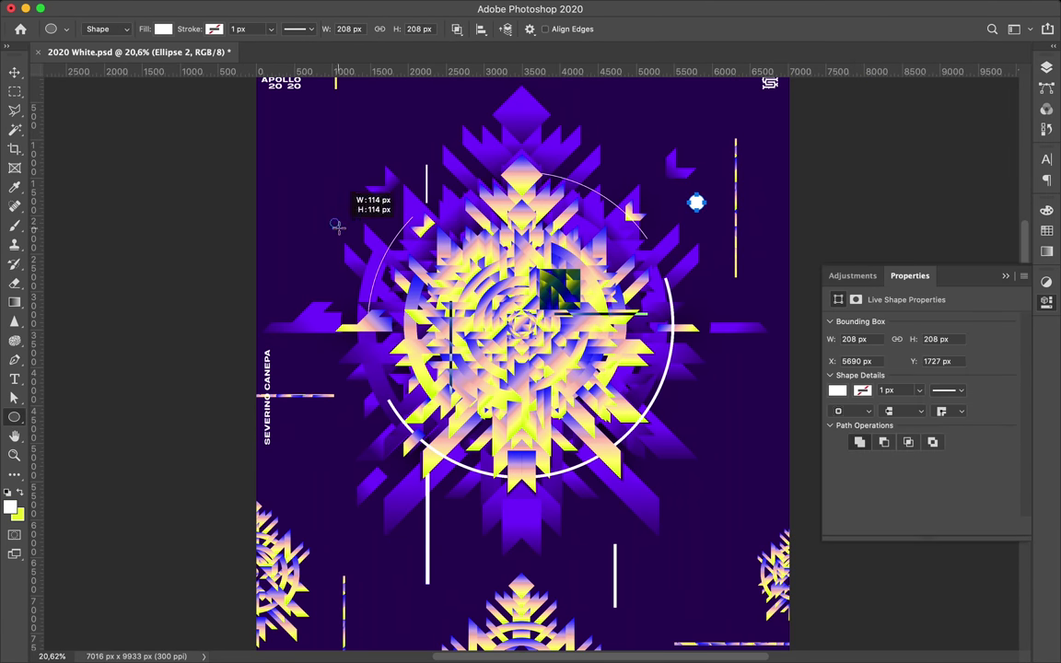
{"action": "scroll", "coordinate": [303, 449], "scroll_direction": "up", "scroll_amount": 5}
{"action": "left_click", "coordinate": [296, 555]}
{"action": "key", "text": "Return"}
{"action": "key", "text": "ctrl+z"}
{"action": "key", "text": "v"}
{"action": "left_click_drag", "start_coordinate": [294, 250], "coordinate": [294, 250]}
{"action": "scroll", "coordinate": [614, 544], "scroll_direction": "down", "scroll_amount": 5}
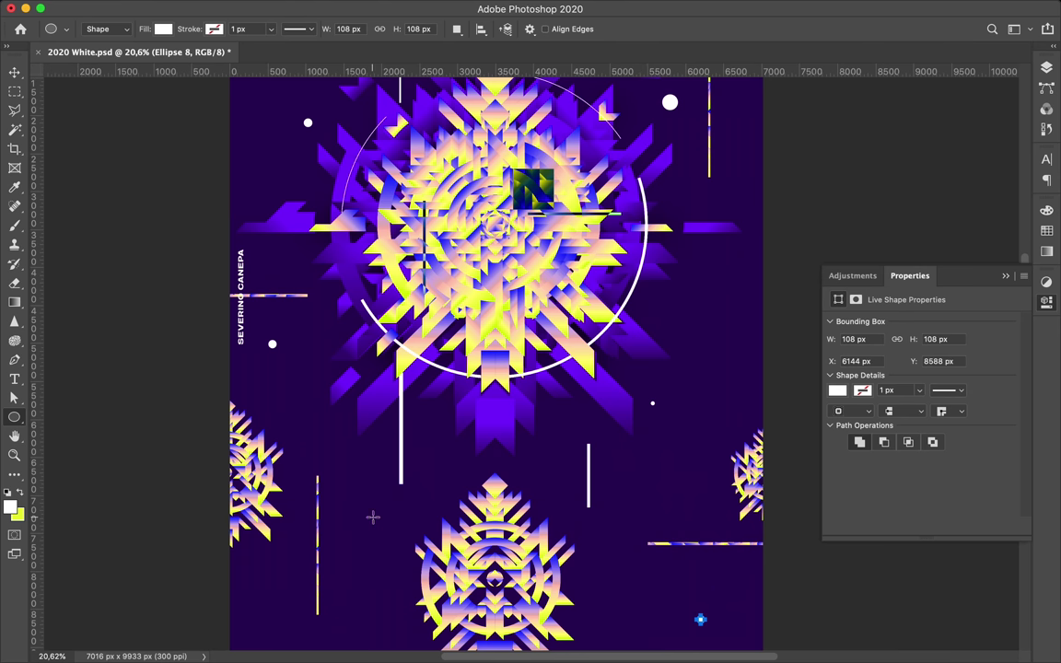
- Draw two more small white dots on the poster
{"action": "left_click_drag", "start_coordinate": [254, 597], "coordinate": [250, 595]}
{"action": "scroll", "coordinate": [454, 464], "scroll_direction": "up", "scroll_amount": 3}
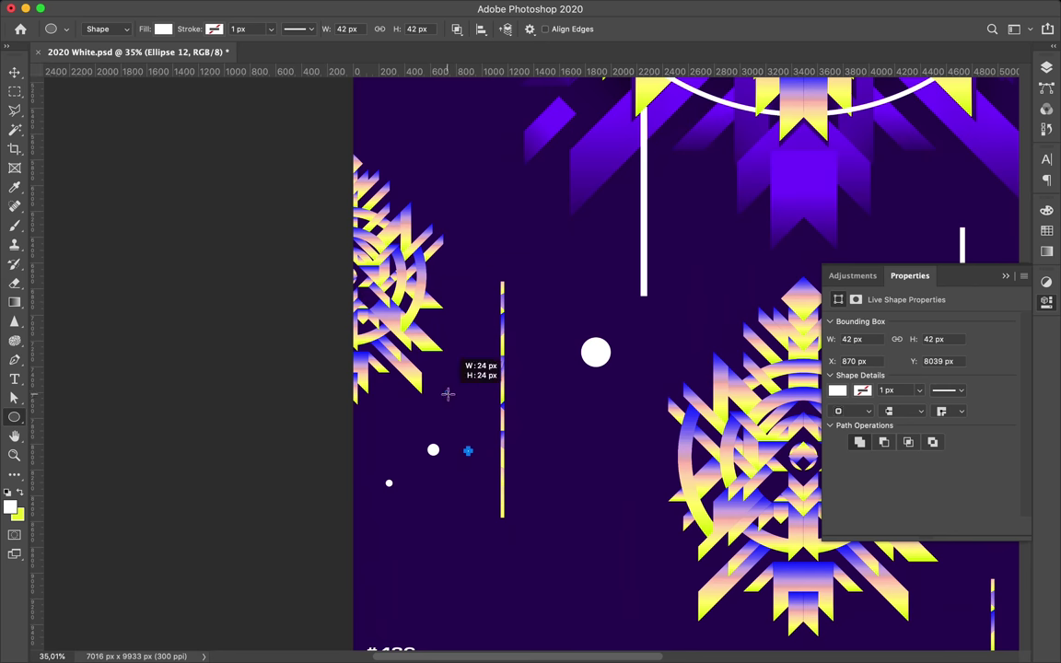
{"action": "left_click_drag", "start_coordinate": [448, 394], "coordinate": [450, 396]}
{"action": "key", "text": "v"}
{"action": "scroll", "coordinate": [606, 366], "scroll_direction": "down", "scroll_amount": 1}
- Browse the Swatches panel for dot colours
{"action": "key", "text": "i"}
{"action": "left_click", "coordinate": [1046, 230]}
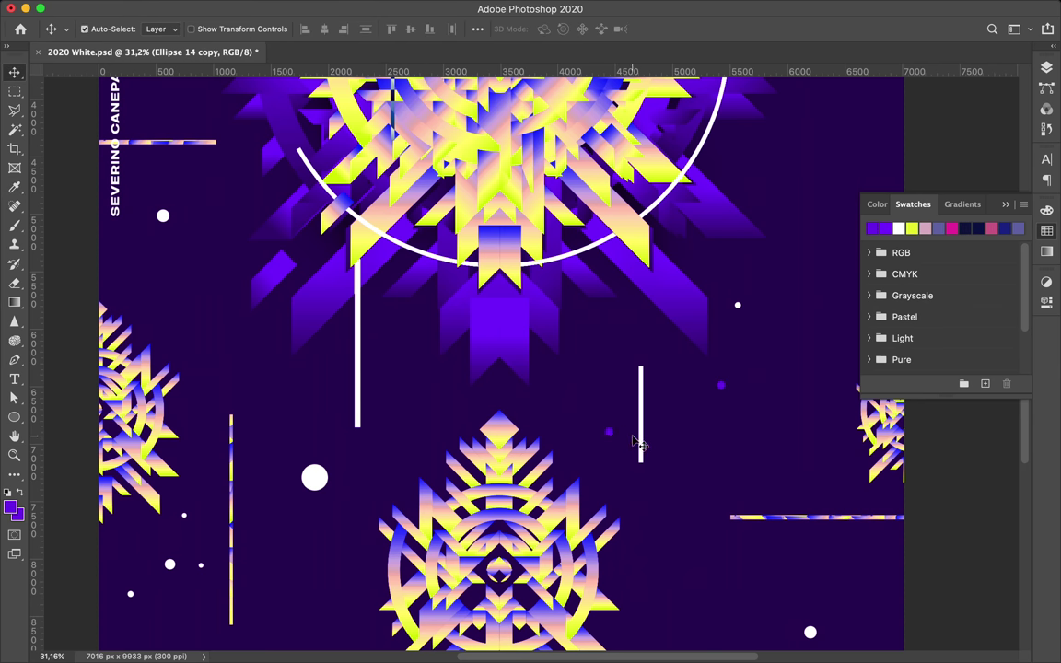
{"action": "scroll", "coordinate": [673, 410], "scroll_direction": "down", "scroll_amount": 5}
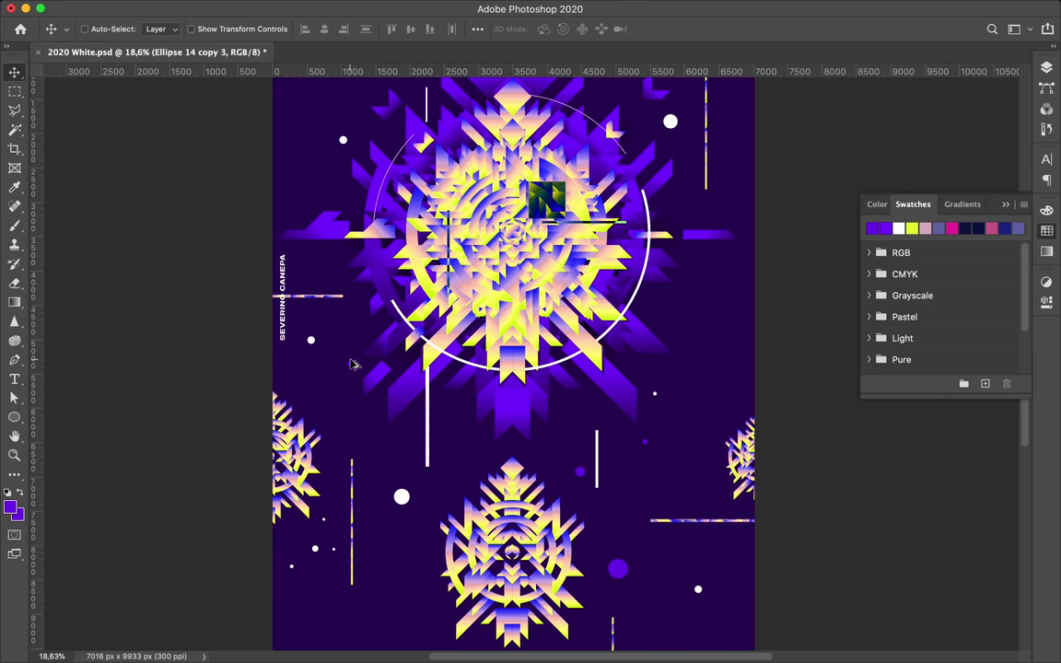
{"action": "scroll", "coordinate": [353, 364], "scroll_direction": "up", "scroll_amount": 3}
{"action": "scroll", "coordinate": [419, 312], "scroll_direction": "up", "scroll_amount": 5}
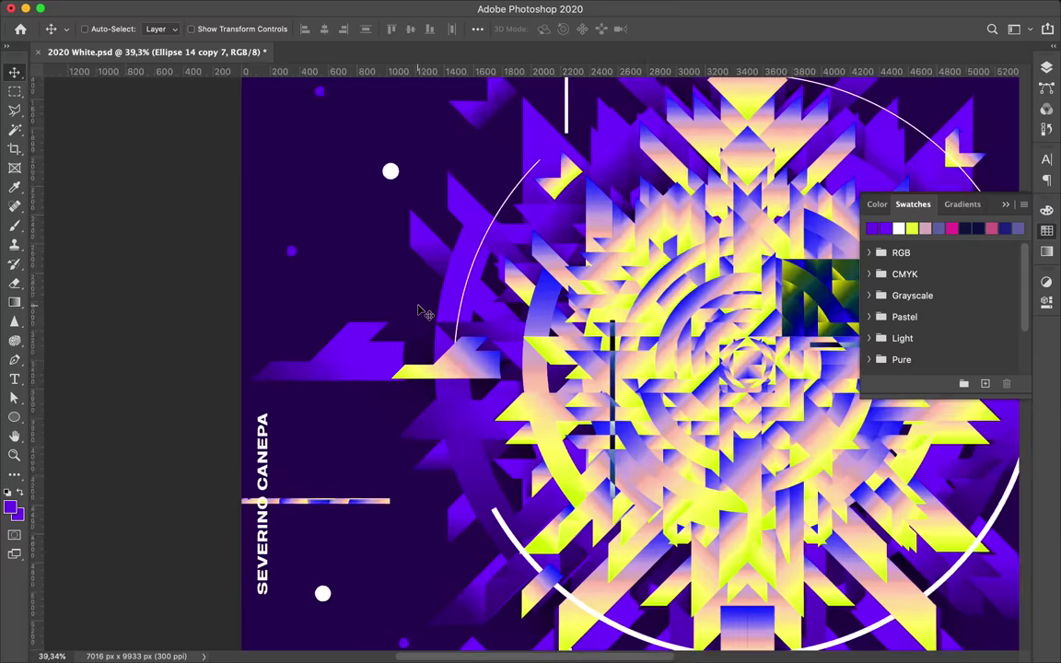
{"action": "scroll", "coordinate": [422, 312], "scroll_direction": "left", "scroll_amount": 5}
{"action": "scroll", "coordinate": [411, 302], "scroll_direction": "up", "scroll_amount": 2}
{"action": "scroll", "coordinate": [495, 274], "scroll_direction": "down", "scroll_amount": 3}
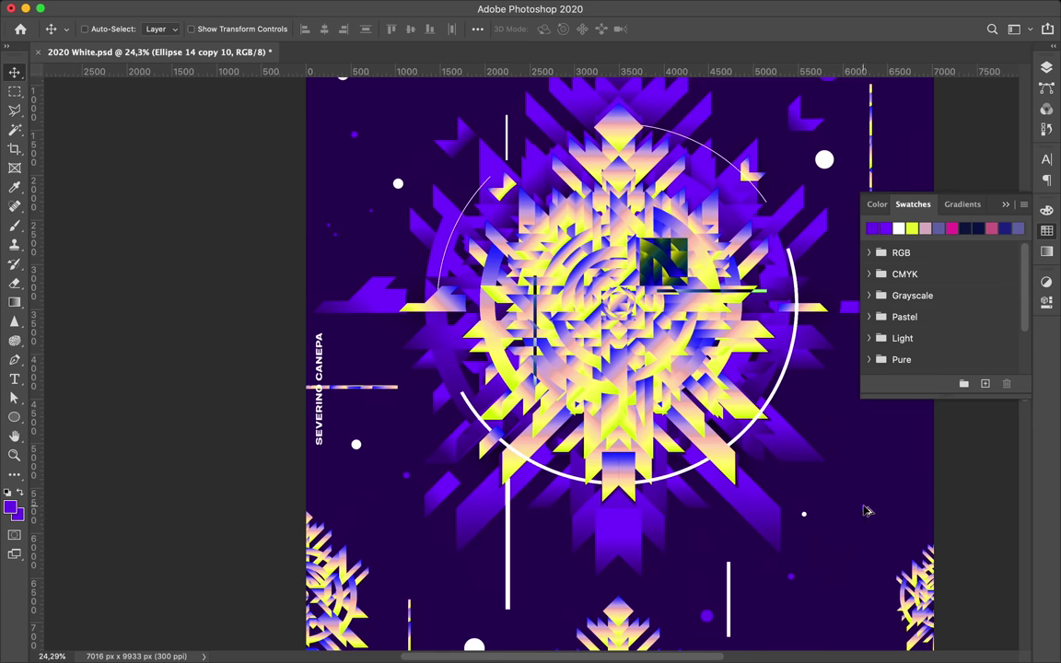
{"action": "scroll", "coordinate": [515, 625], "scroll_direction": "down", "scroll_amount": 5}
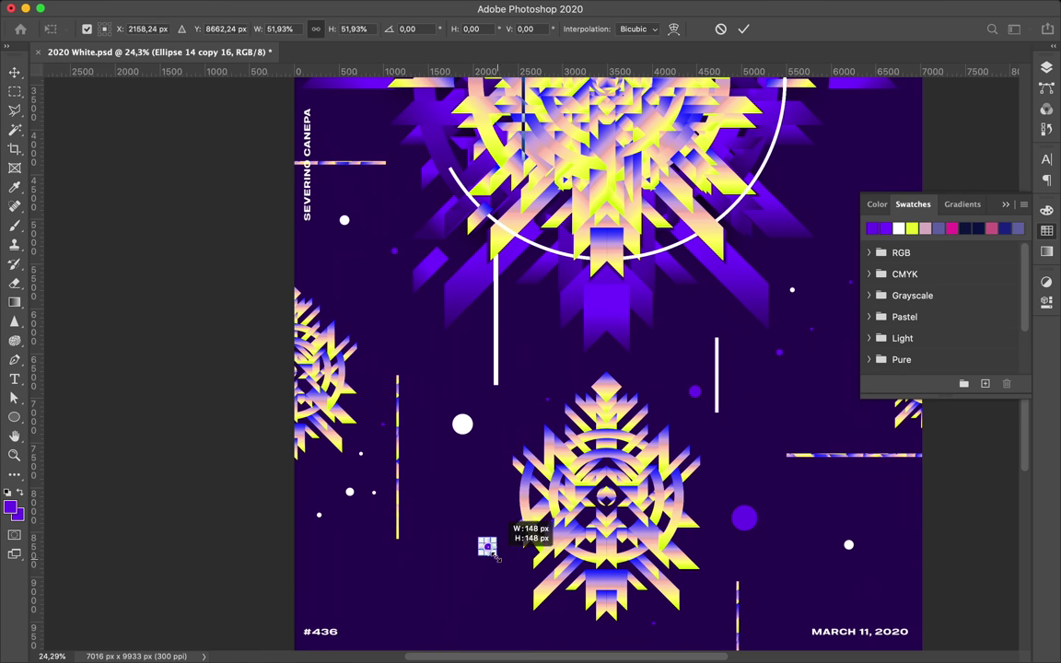
- Draw several more small purple dots across the background
{"action": "key", "text": "u"}
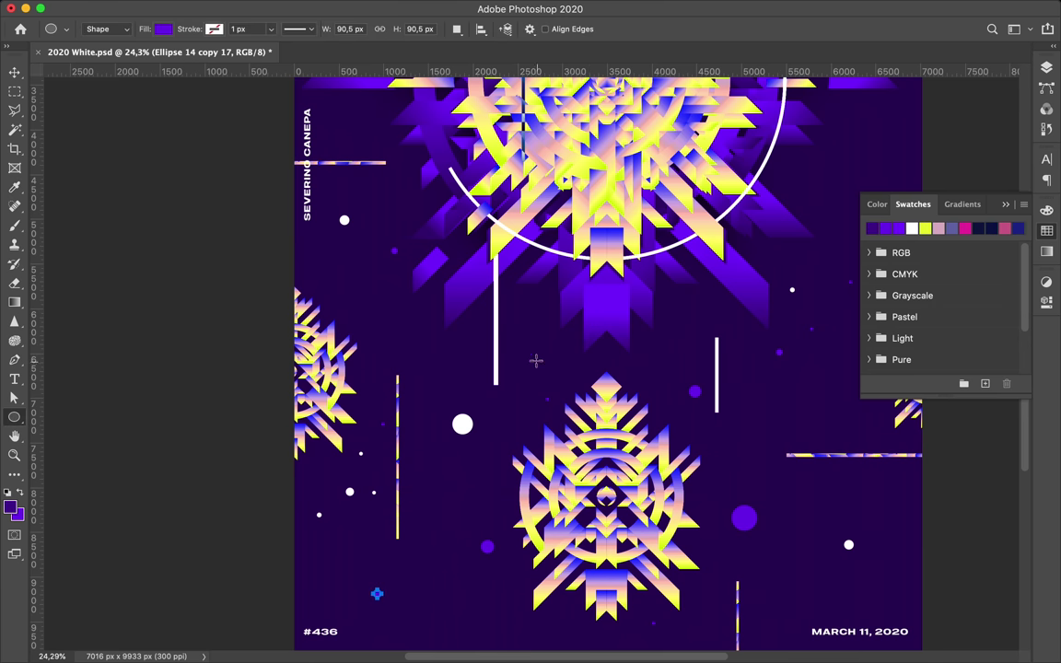
{"action": "left_click_drag", "start_coordinate": [525, 350], "coordinate": [536, 361]}
{"action": "key", "text": "v"}
{"action": "key", "text": "u"}
{"action": "scroll", "coordinate": [738, 360], "scroll_direction": "right", "scroll_amount": 3}
{"action": "left_click_drag", "start_coordinate": [654, 223], "coordinate": [657, 228]}
{"action": "key", "text": "v"}
{"action": "left_click_drag", "start_coordinate": [211, 243], "coordinate": [223, 255]}
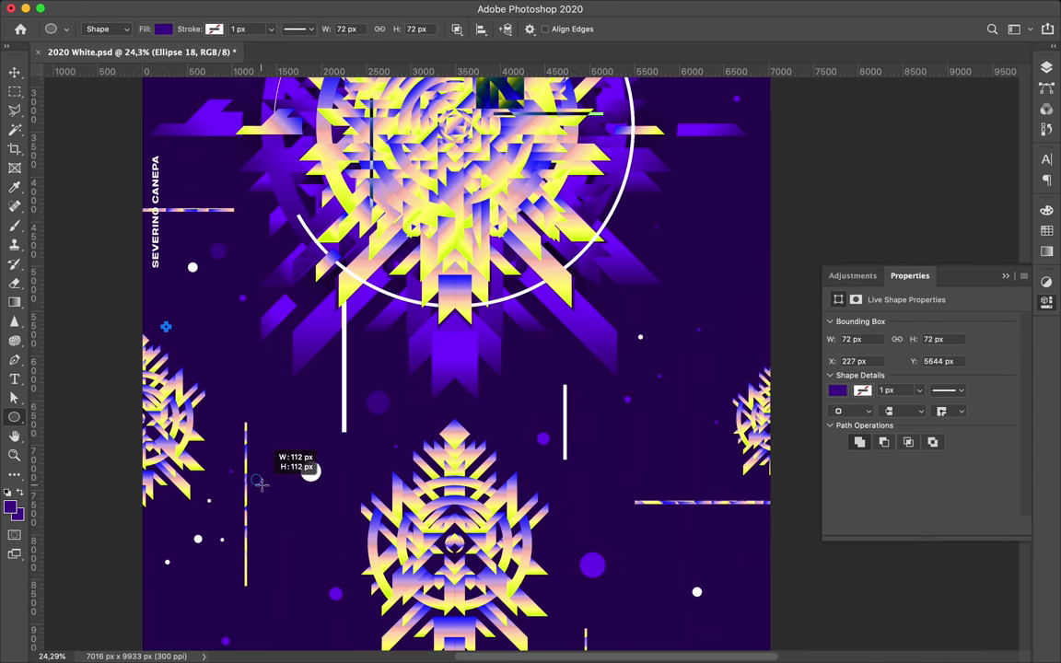
{"action": "left_click_drag", "start_coordinate": [260, 483], "coordinate": [264, 487]}
{"action": "scroll", "coordinate": [322, 573], "scroll_direction": "down", "scroll_amount": 5}
{"action": "left_click", "coordinate": [323, 573]}
{"action": "key", "text": "Return"}
- Adjust the scattered dots with the Move and Path Selection tools
{"action": "scroll", "coordinate": [706, 201], "scroll_direction": "up", "scroll_amount": 5}
{"action": "left_click_drag", "start_coordinate": [734, 159], "coordinate": [698, 193]}
{"action": "scroll", "coordinate": [573, 173], "scroll_direction": "up", "scroll_amount": 5}
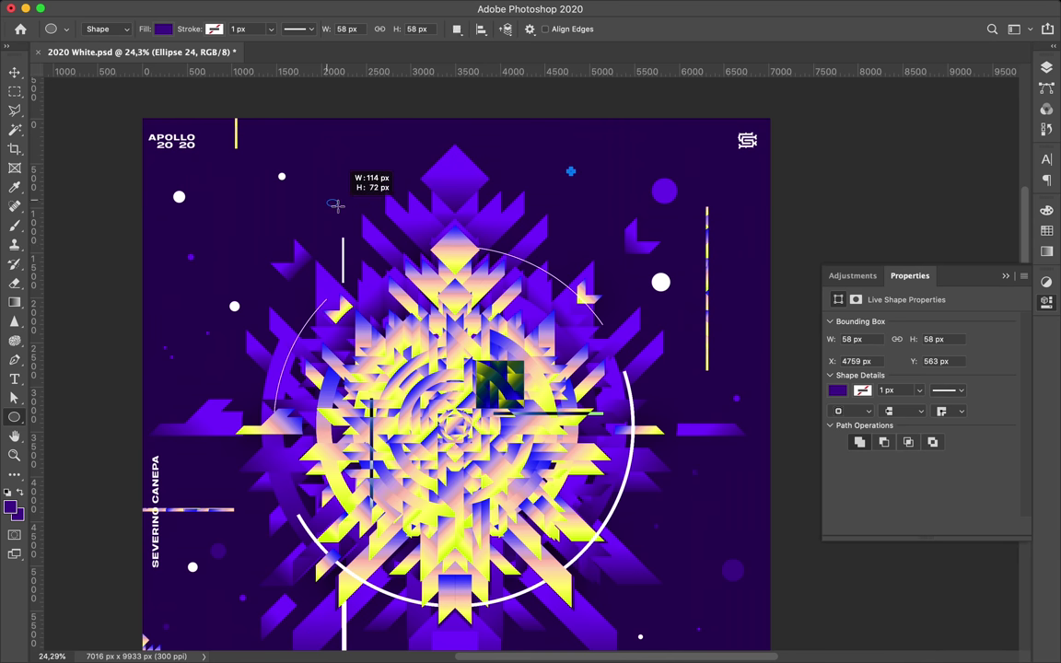
{"action": "left_click_drag", "start_coordinate": [336, 205], "coordinate": [326, 202]}
{"action": "key", "text": "a"}
{"action": "scroll", "coordinate": [409, 189], "scroll_direction": "down", "scroll_amount": 2}
{"action": "left_click", "coordinate": [410, 189]}
- Draw a small dot beside the emblem and fill it peach from Swatches
{"action": "key", "text": "u"}
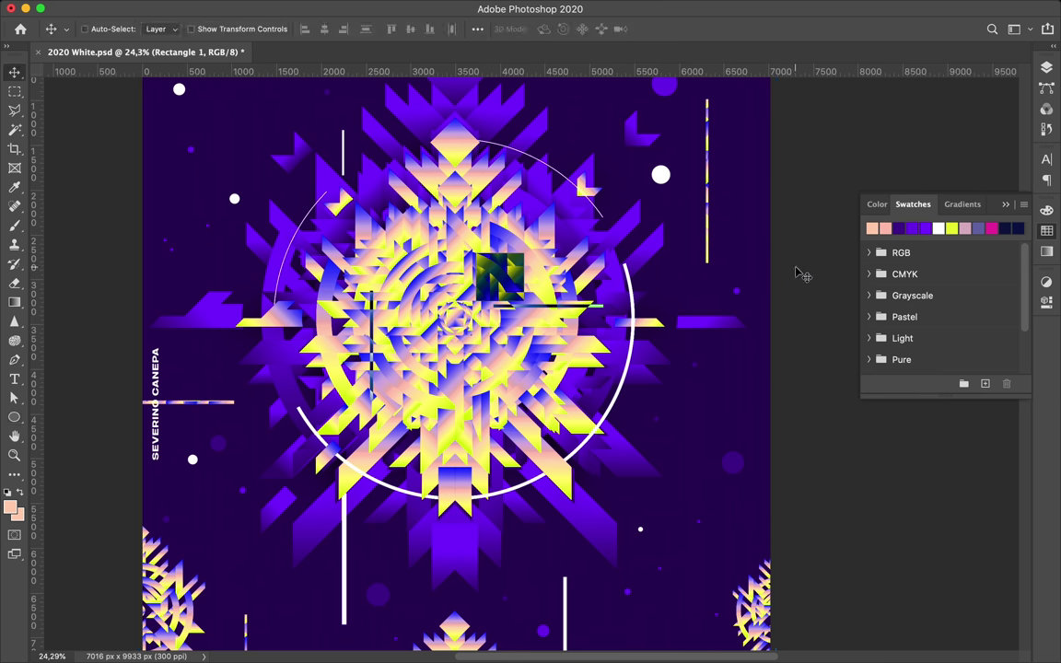
{"action": "left_click_drag", "start_coordinate": [665, 394], "coordinate": [681, 410]}
{"action": "key", "text": "a"}
{"action": "left_click", "coordinate": [879, 227]}
{"action": "key", "text": "v"}
{"action": "key", "text": "F7"}
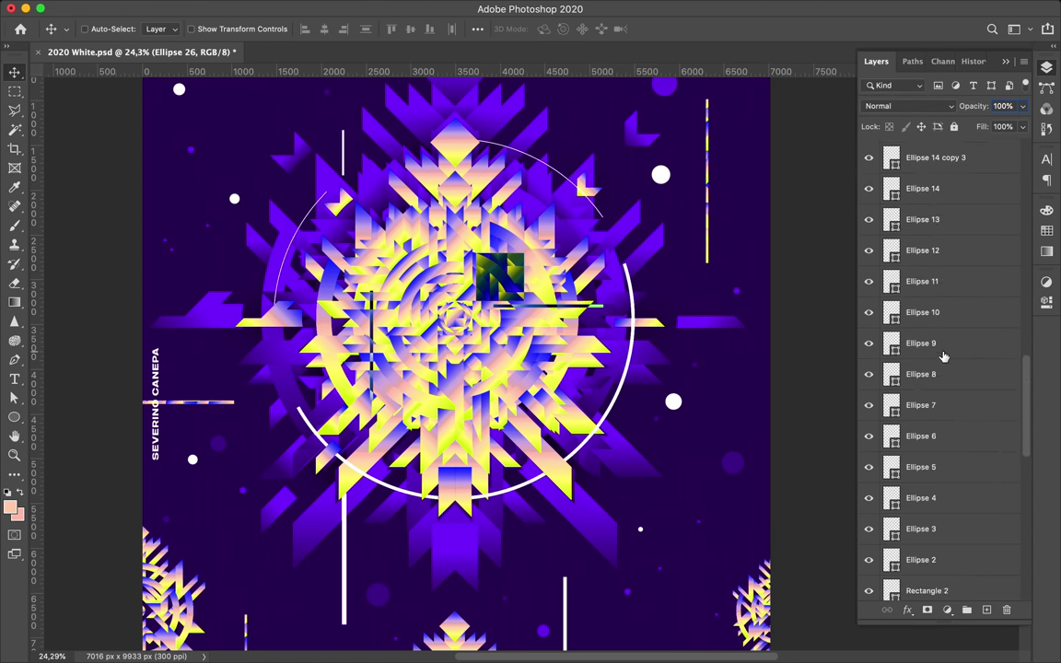
- Alt-drag copies of the peach dot across the poster
{"action": "scroll", "coordinate": [939, 277], "scroll_direction": "up", "scroll_amount": 5}
{"action": "mouse_move", "coordinate": [673, 401]}
{"action": "left_mouse_down"}
{"action": "mouse_move", "coordinate": [262, 559]}
{"action": "mouse_move", "coordinate": [589, 138]}
{"action": "left_mouse_up"}
{"action": "scroll", "coordinate": [261, 562], "scroll_direction": "down", "scroll_amount": 2}
{"action": "scroll", "coordinate": [595, 632], "scroll_direction": "up", "scroll_amount": 2}
{"action": "left_click_drag", "start_coordinate": [485, 407], "coordinate": [422, 457]}
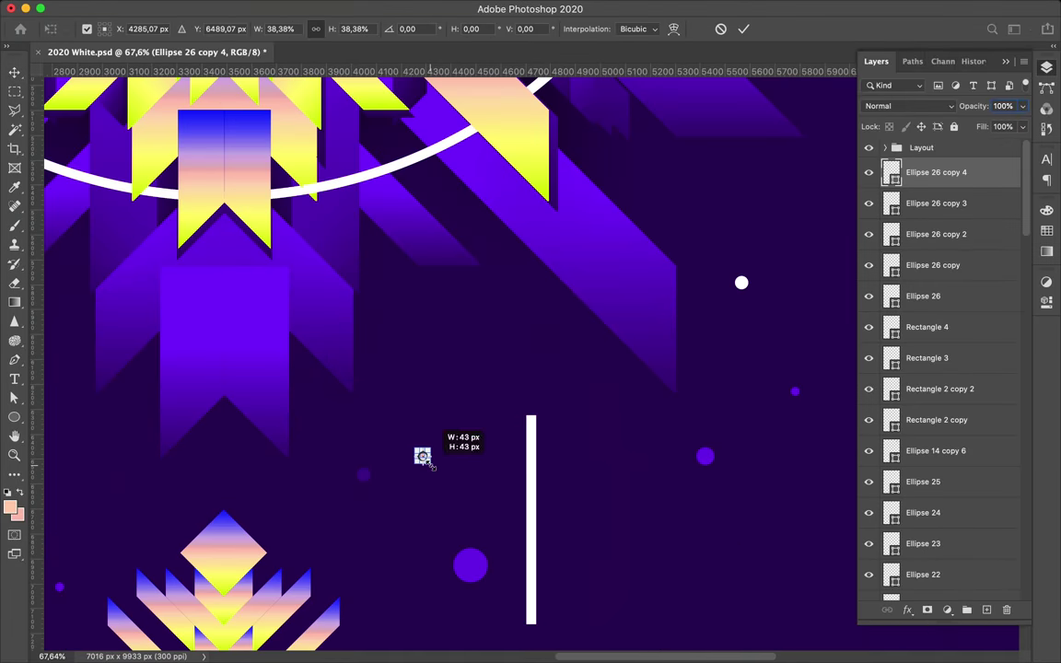
{"action": "scroll", "coordinate": [469, 436], "scroll_direction": "down", "scroll_amount": 2}
{"action": "left_click_drag", "start_coordinate": [198, 590], "coordinate": [675, 261]}
{"action": "scroll", "coordinate": [700, 313], "scroll_direction": "down", "scroll_amount": 2}
{"action": "left_click_drag", "start_coordinate": [739, 372], "coordinate": [610, 95]}
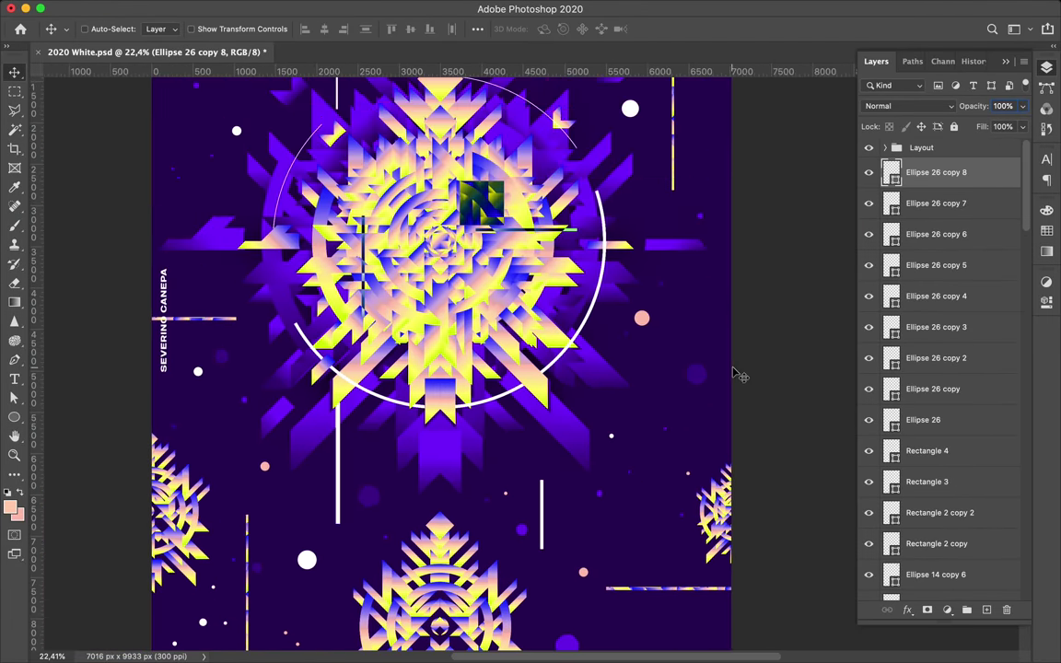
{"action": "scroll", "coordinate": [627, 265], "scroll_direction": "down", "scroll_amount": 2}
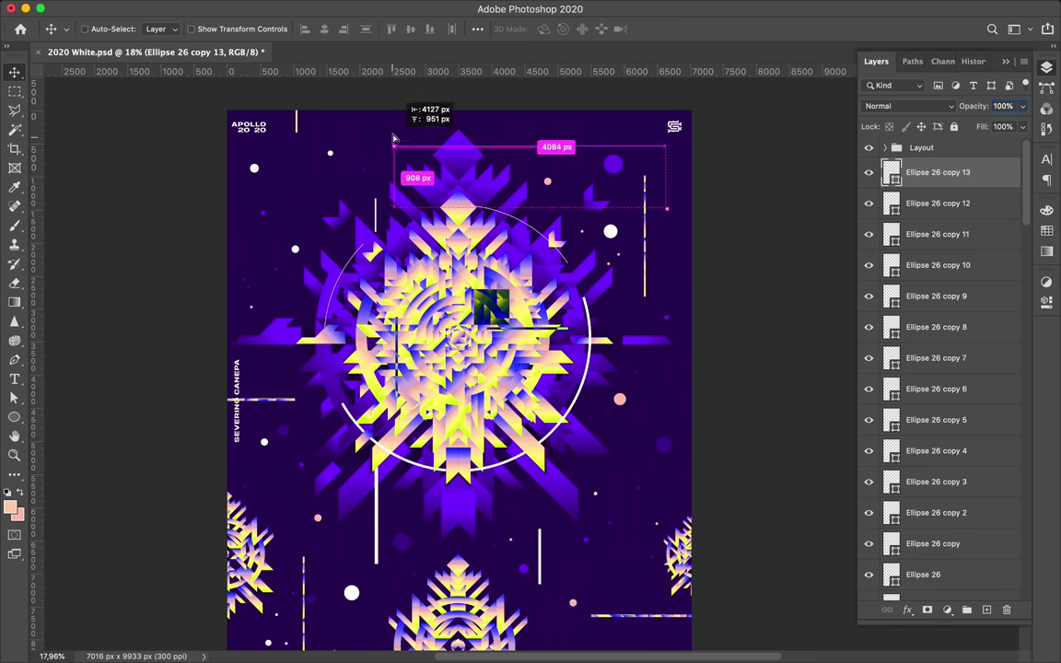
{"action": "left_click_drag", "start_coordinate": [394, 148], "coordinate": [433, 184]}
{"action": "scroll", "coordinate": [433, 184], "scroll_direction": "up", "scroll_amount": 1}
{"action": "scroll", "coordinate": [491, 299], "scroll_direction": "down", "scroll_amount": 5}
{"action": "scroll", "coordinate": [491, 299], "scroll_direction": "up", "scroll_amount": 4}
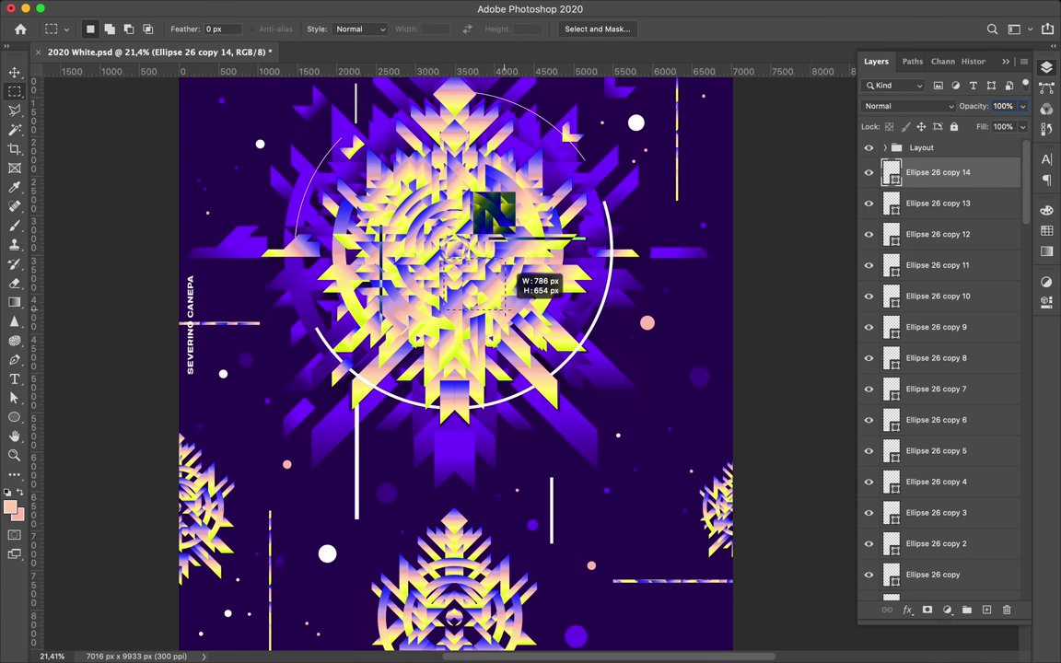
{"action": "scroll", "coordinate": [912, 215], "scroll_direction": "down", "scroll_amount": 10}
- Apply Filter > Pixelate > Mosaic to the square with a smaller cell size
{"action": "key", "text": "v"}
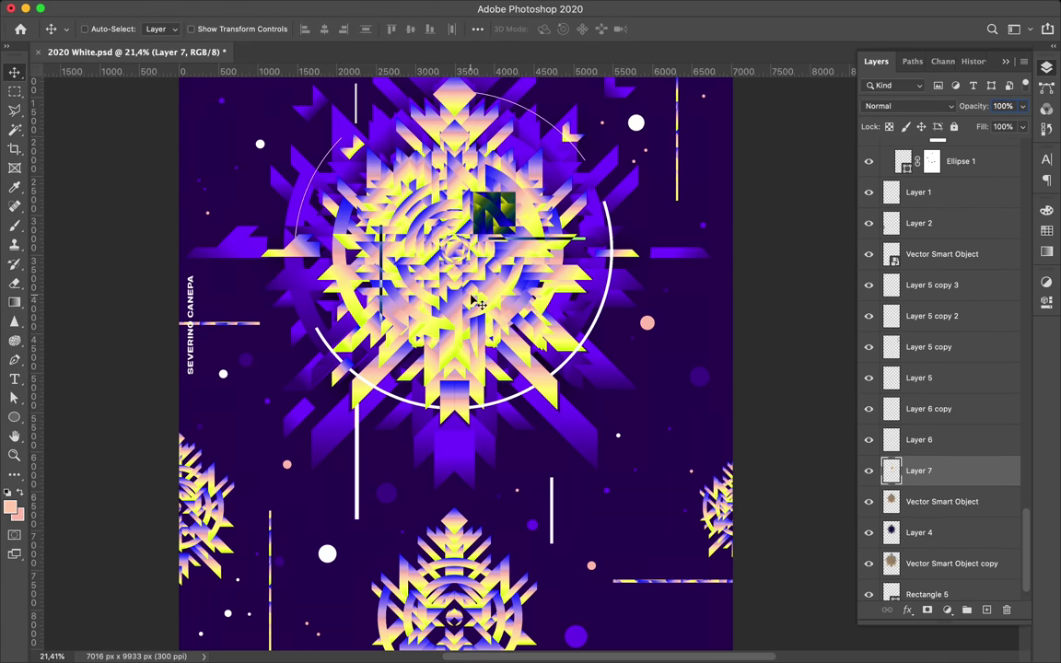
{"action": "left_click", "coordinate": [365, 8]}
{"action": "left_click", "coordinate": [607, 306]}
{"action": "left_click_drag", "start_coordinate": [139, 234], "coordinate": [89, 234]}
- Alt-drag pixelated copies toward the centre, right edge and bottom centre
{"action": "key", "text": "Return"}
{"action": "left_click_drag", "start_coordinate": [251, 440], "coordinate": [428, 297]}
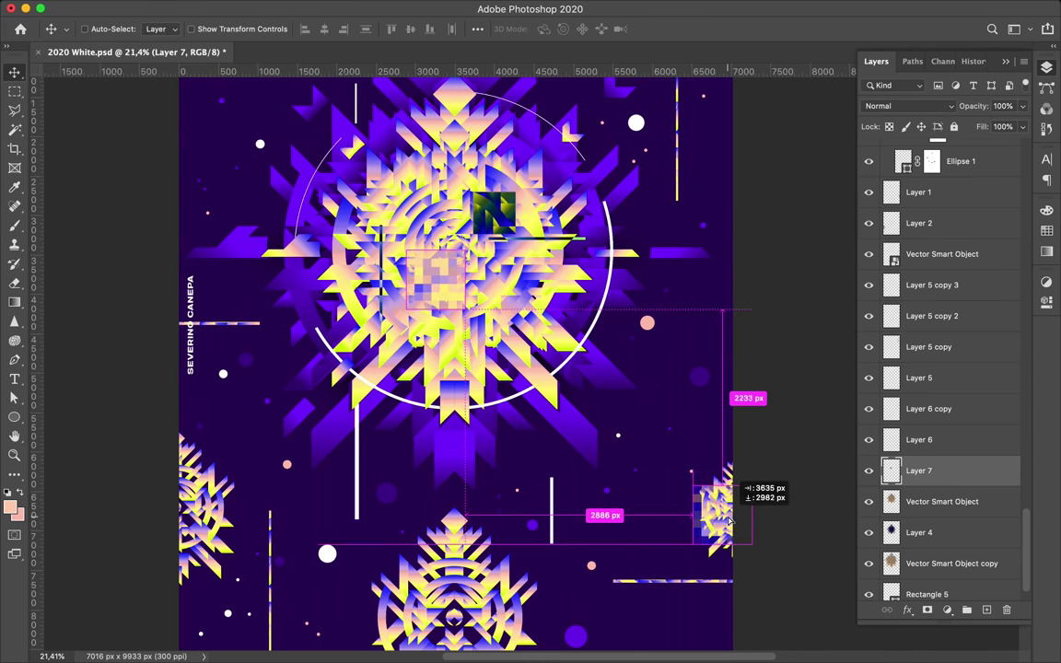
{"action": "left_click_drag", "start_coordinate": [728, 520], "coordinate": [727, 518]}
{"action": "left_click_drag", "start_coordinate": [713, 457], "coordinate": [465, 615]}
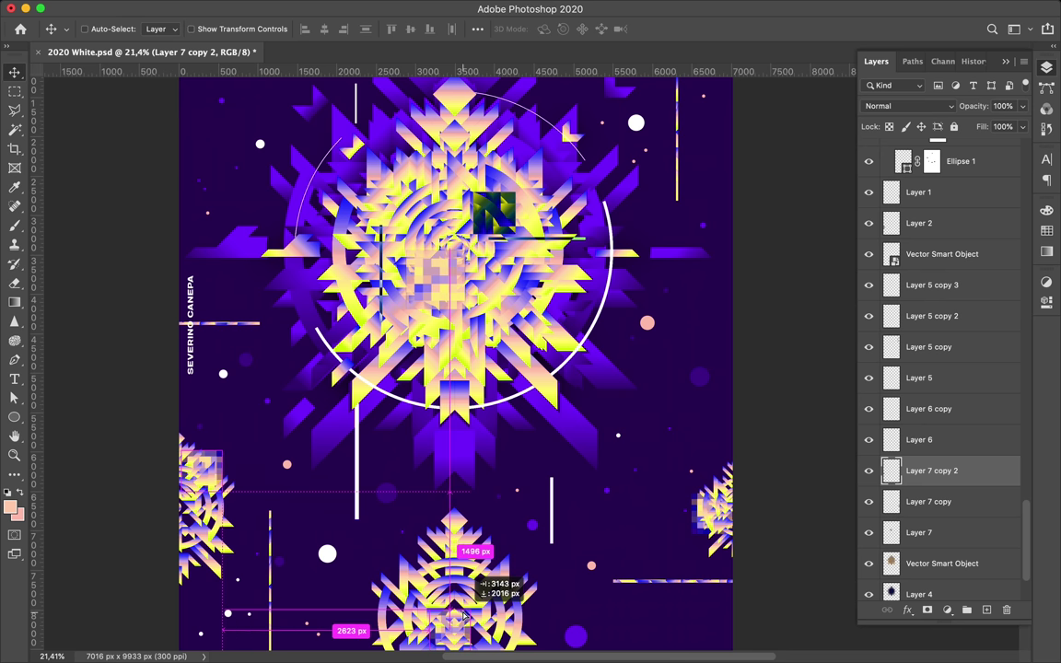
- Copy an emblem strip onto a new layer, set it to Color Dodge and position it
{"action": "key", "text": "ctrl+j"}
{"action": "key", "text": "v"}
{"action": "left_click_drag", "start_coordinate": [527, 516], "coordinate": [520, 488]}
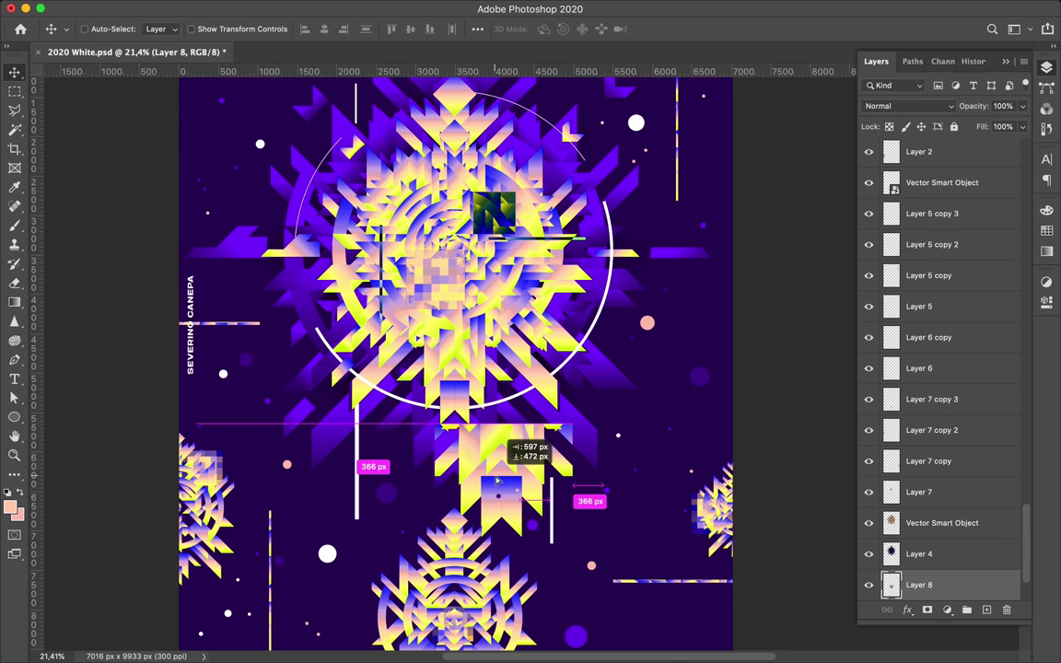
{"action": "left_click", "coordinate": [907, 105]}
{"action": "left_click", "coordinate": [902, 223]}
{"action": "left_click_drag", "start_coordinate": [488, 382], "coordinate": [460, 373]}
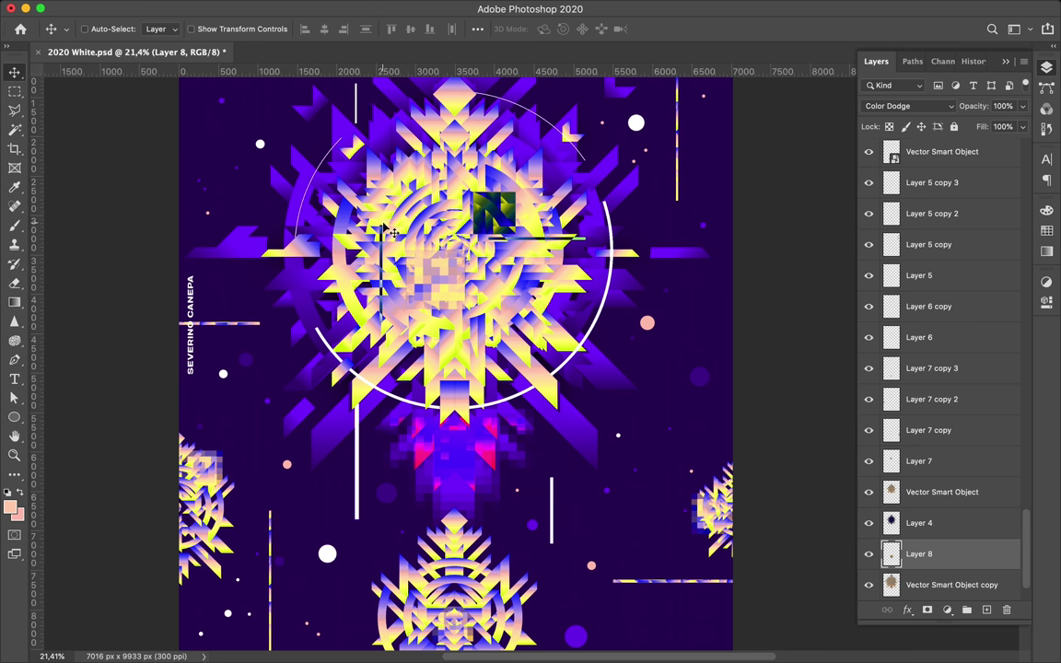
{"action": "left_click_drag", "start_coordinate": [392, 232], "coordinate": [593, 438]}
- Rotate the glowing block, then duplicate it and move the copy toward the top
{"action": "key", "text": "ctrl+t"}
{"action": "left_click_drag", "start_coordinate": [756, 331], "coordinate": [764, 304]}
{"action": "key", "text": "Return"}
{"action": "mouse_move", "coordinate": [686, 405]}
{"action": "left_mouse_down"}
{"action": "mouse_move", "coordinate": [686, 359]}
{"action": "mouse_move", "coordinate": [408, 211]}
{"action": "left_mouse_up"}
{"action": "scroll", "coordinate": [686, 360], "scroll_direction": "down", "scroll_amount": 1}
{"action": "scroll", "coordinate": [686, 359], "scroll_direction": "down", "scroll_amount": 1}
{"action": "key", "text": "ctrl+t"}
{"action": "key", "text": "ctrl+t"}
{"action": "left_click_drag", "start_coordinate": [397, 166], "coordinate": [471, 102]}
{"action": "key", "text": "Return"}
{"action": "scroll", "coordinate": [462, 135], "scroll_direction": "up", "scroll_amount": 1}
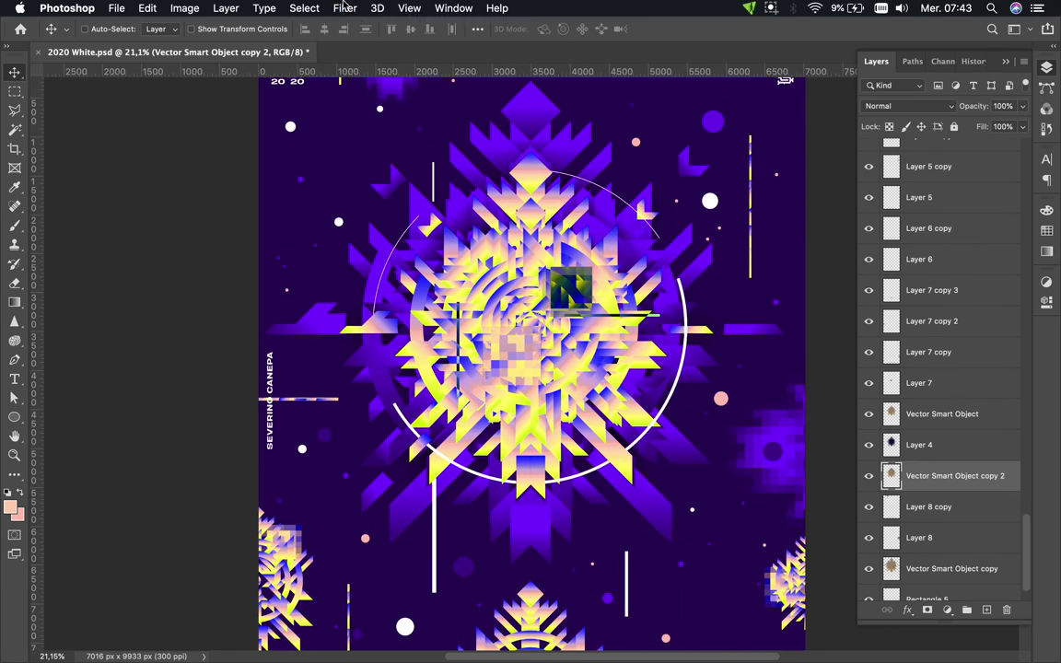
- Gaussian-blur the emblem copy heavily and set it to Dissolve blending
{"action": "left_click", "coordinate": [344, 7]}
{"action": "left_click", "coordinate": [594, 237]}
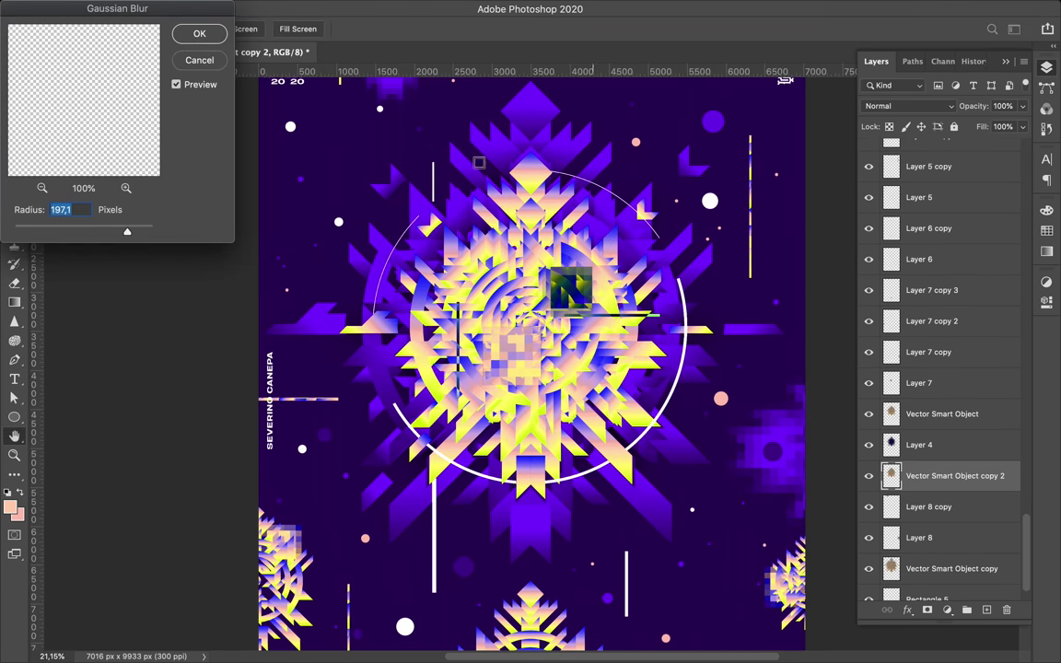
{"action": "key", "text": "Return"}
{"action": "left_click", "coordinate": [902, 105]}
{"action": "right_click", "coordinate": [955, 475]}
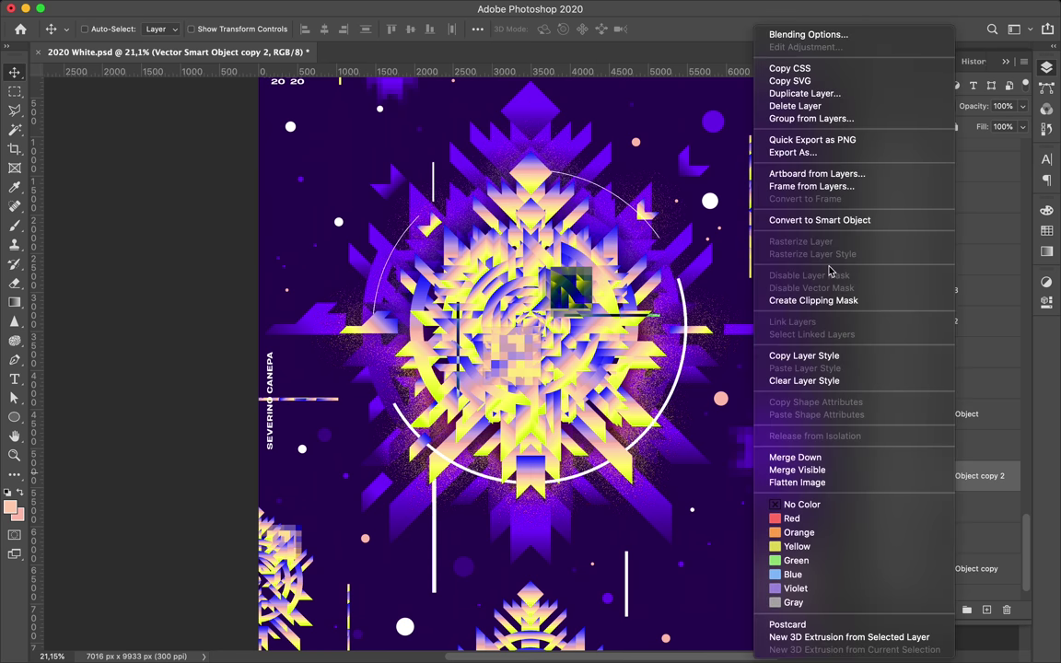
{"action": "left_click", "coordinate": [751, 255]}
{"action": "scroll", "coordinate": [723, 378], "scroll_direction": "up", "scroll_amount": 5}
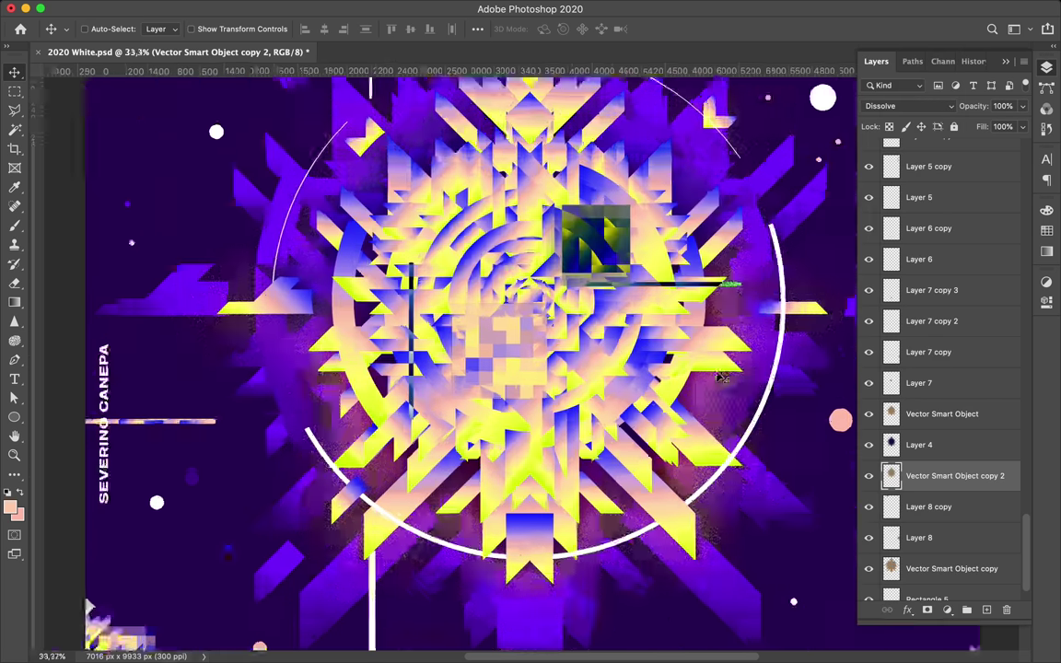
{"action": "scroll", "coordinate": [723, 378], "scroll_direction": "down", "scroll_amount": 4}
{"action": "scroll", "coordinate": [648, 279], "scroll_direction": "down", "scroll_amount": 1}
- Add 49.50 noise to the Rectangle 1 copy as a smart filter
{"action": "left_click", "coordinate": [553, 100], "text": "super"}
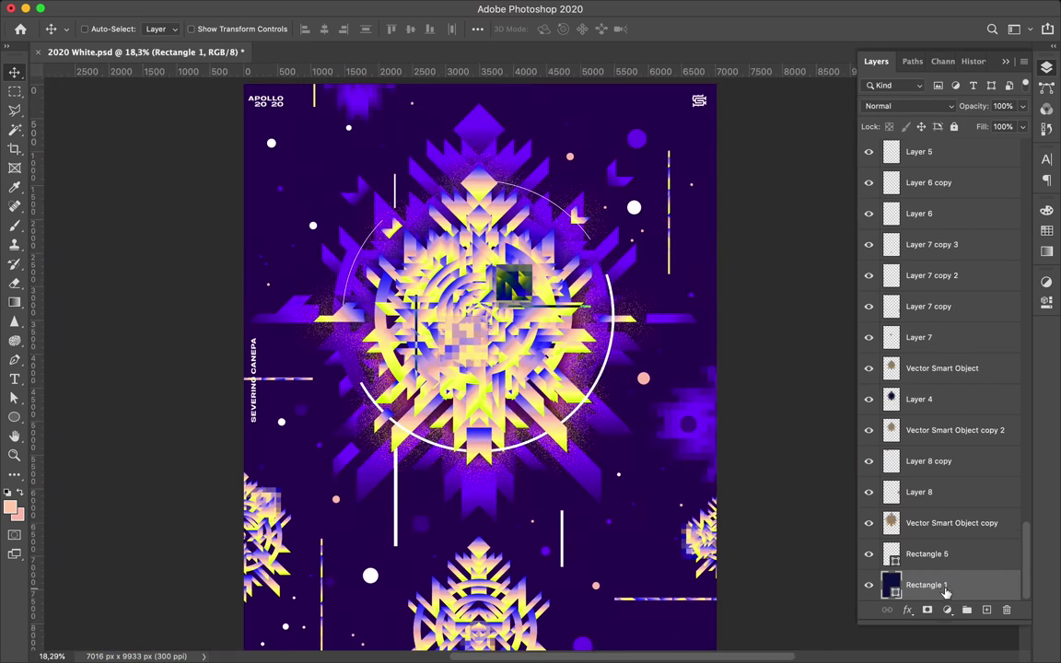
{"action": "left_click", "coordinate": [344, 7]}
{"action": "mouse_move", "coordinate": [351, 182]}
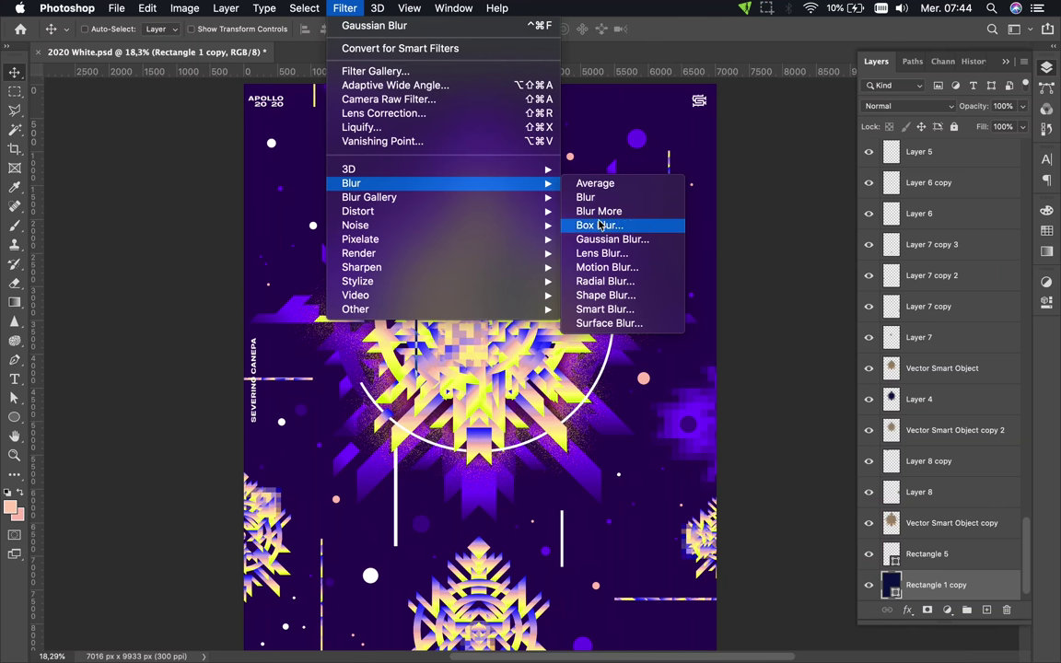
{"action": "mouse_move", "coordinate": [356, 225]}
{"action": "left_click", "coordinate": [578, 226]}
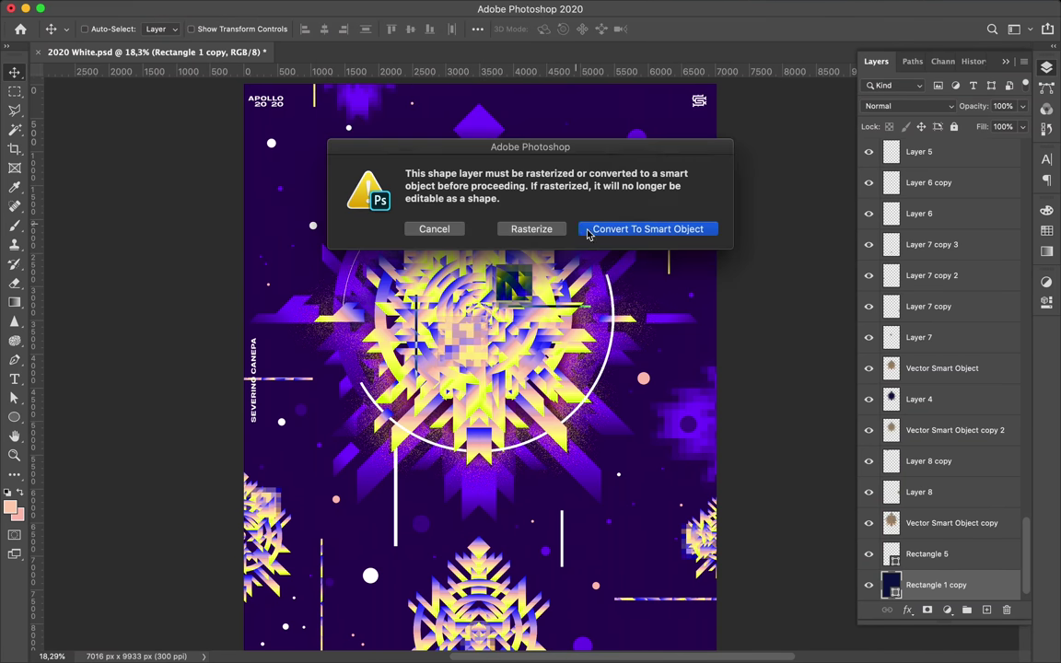
{"action": "left_click", "coordinate": [635, 222]}
{"action": "mouse_move", "coordinate": [37, 231]}
{"action": "left_mouse_down"}
{"action": "mouse_move", "coordinate": [47, 237]}
{"action": "mouse_move", "coordinate": [31, 238]}
{"action": "left_mouse_up"}
{"action": "key", "text": "Return"}
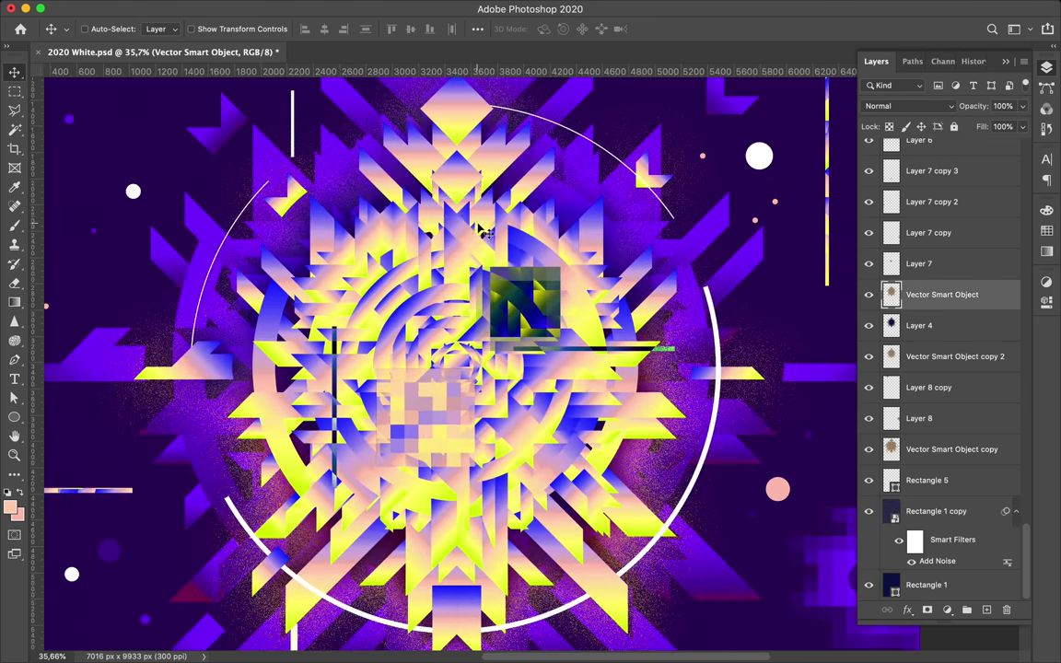
- Create new Layer 9 and start a 197.1-pixel Gaussian Blur on it
{"action": "key", "text": "ctrl+shift+alt+n"}
{"action": "left_click", "coordinate": [346, 8]}
{"action": "left_click", "coordinate": [553, 212]}
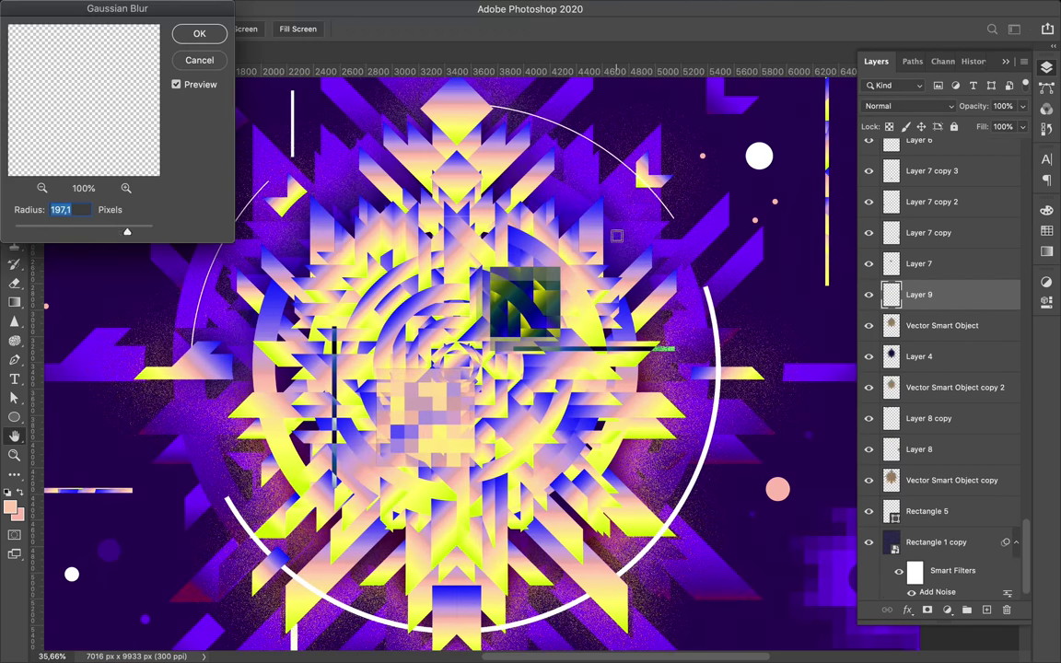
- Apply the Gaussian Blur to the glow layer and set its blend mode to Color Dodge
{"action": "key", "text": "Return"}
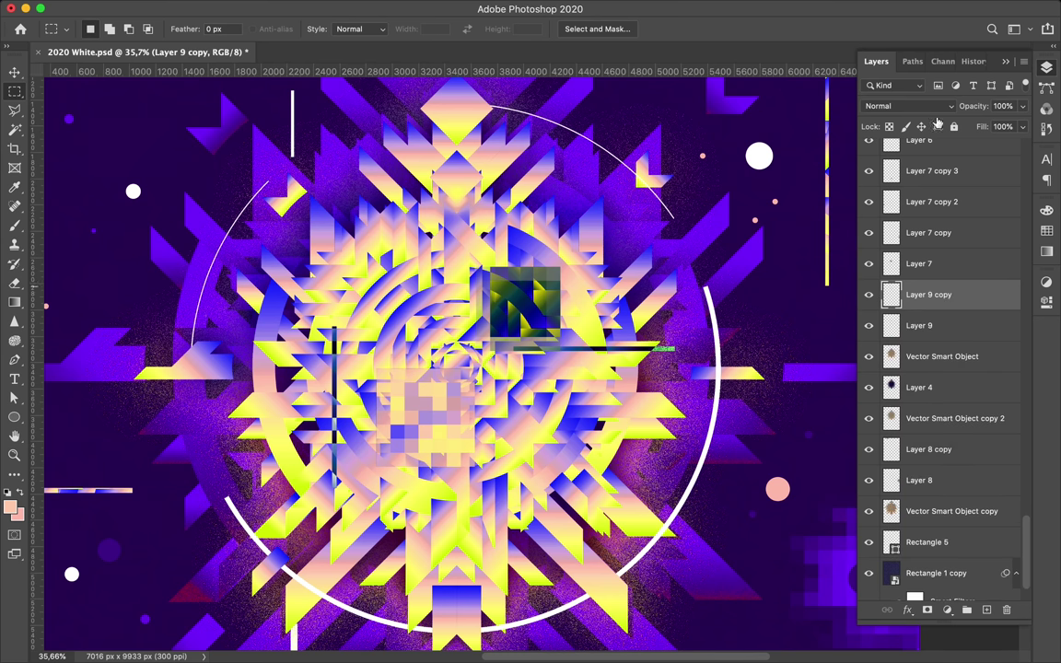
{"action": "left_click", "coordinate": [935, 107]}
{"action": "left_click", "coordinate": [916, 224]}
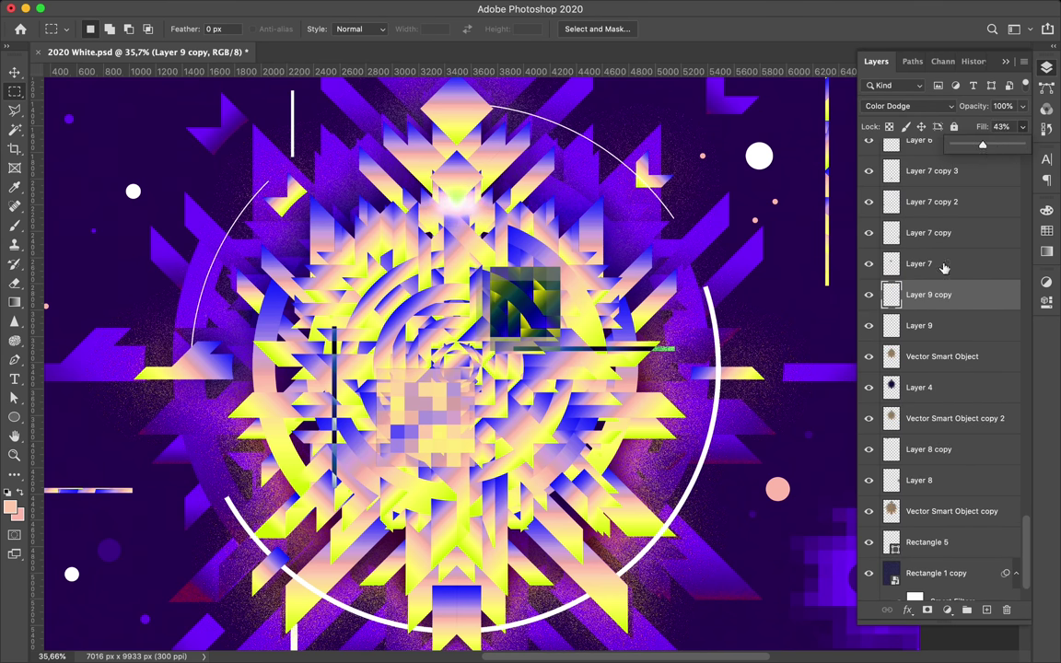
- Place copies of the Color Dodge glow at several points on the emblem
{"action": "left_click_drag", "start_coordinate": [943, 267], "coordinate": [940, 229]}
{"action": "key", "text": "v"}
{"action": "scroll", "coordinate": [512, 219], "scroll_direction": "down", "scroll_amount": 2}
{"action": "scroll", "coordinate": [512, 219], "scroll_direction": "down", "scroll_amount": 1}
{"action": "mouse_move", "coordinate": [512, 219]}
{"action": "left_mouse_down"}
{"action": "mouse_move", "coordinate": [656, 451]}
{"action": "mouse_move", "coordinate": [492, 601]}
{"action": "left_mouse_up"}
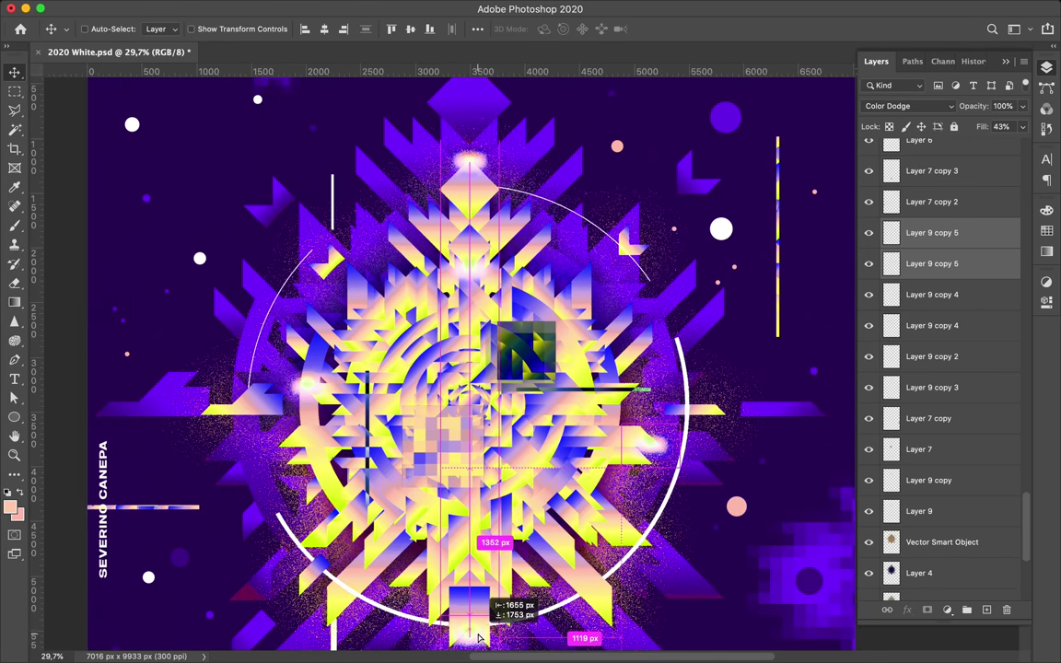
{"action": "scroll", "coordinate": [578, 632], "scroll_direction": "down", "scroll_amount": 2}
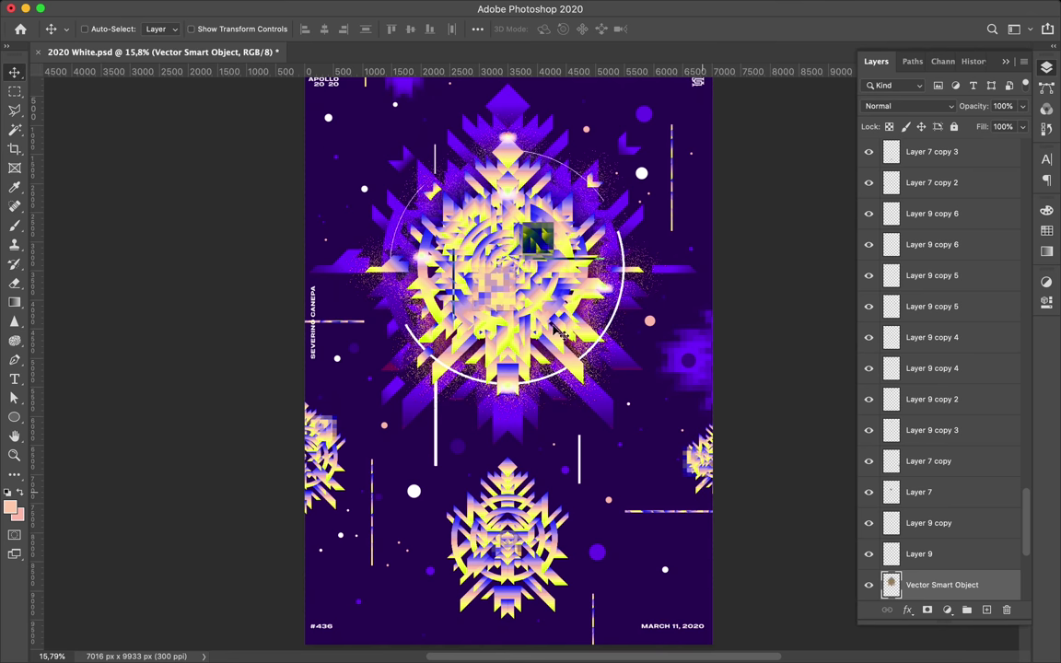
- Commit the emblem copy, set it to Color Dodge, and align it over the lower emblem
{"action": "key", "text": "Return"}
{"action": "left_click", "coordinate": [907, 106]}
{"action": "left_click", "coordinate": [899, 219]}
{"action": "left_click_drag", "start_coordinate": [553, 516], "coordinate": [557, 519]}
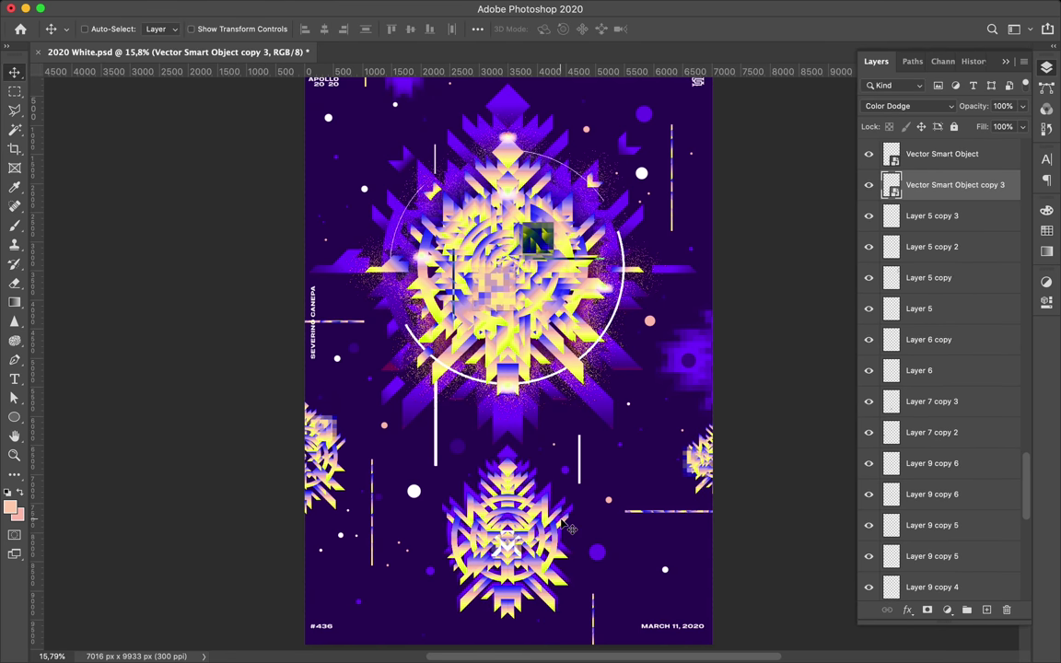
{"action": "key", "text": "alt+bracketright"}
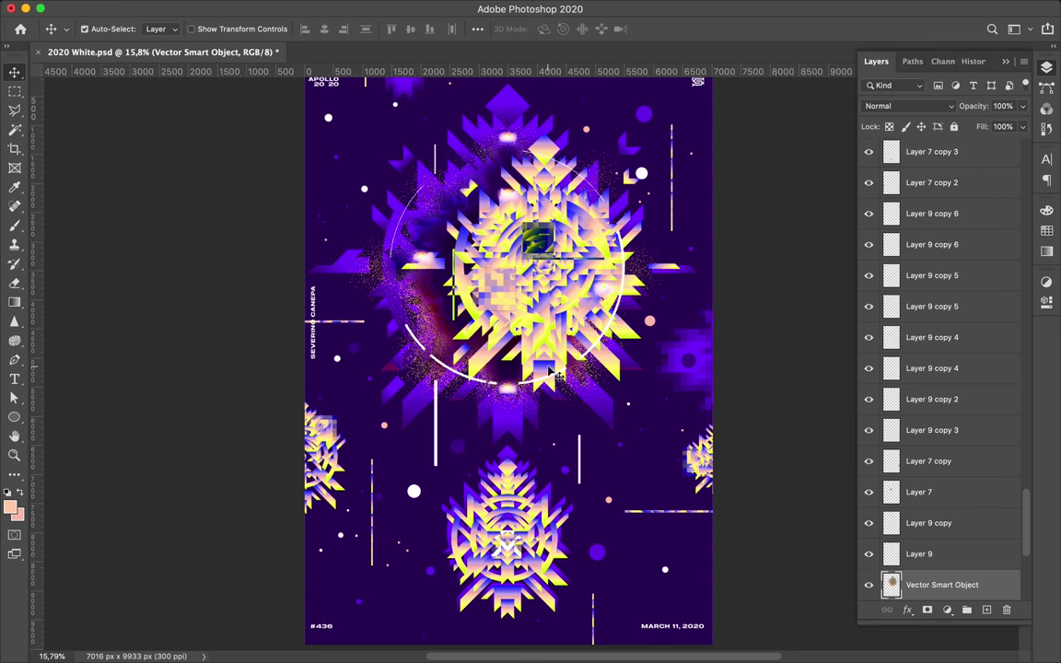